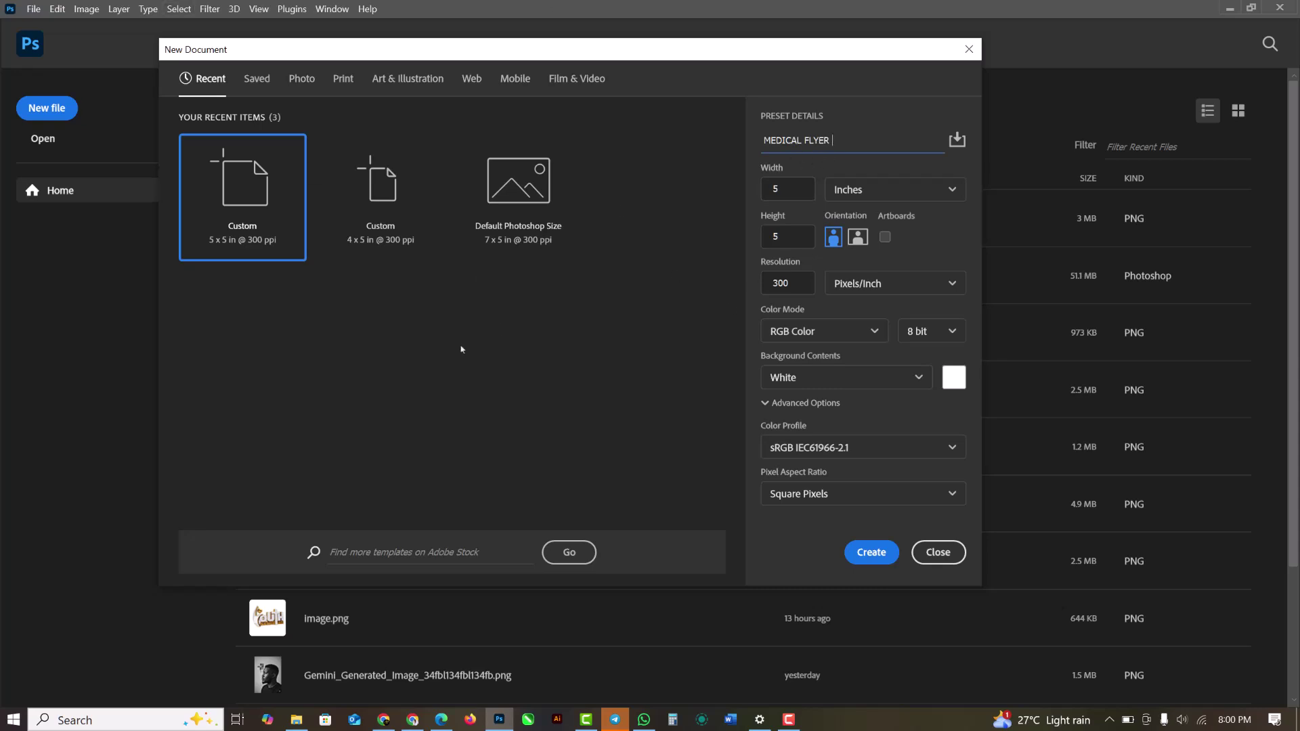
# Create a 5 x 5 inch, 300 ppi RGB document named MEDICAL FLYER SM with transparent background contents
pyautogui.write('SM')
pyautogui.press('Tab')
pyautogui.press('Tab')
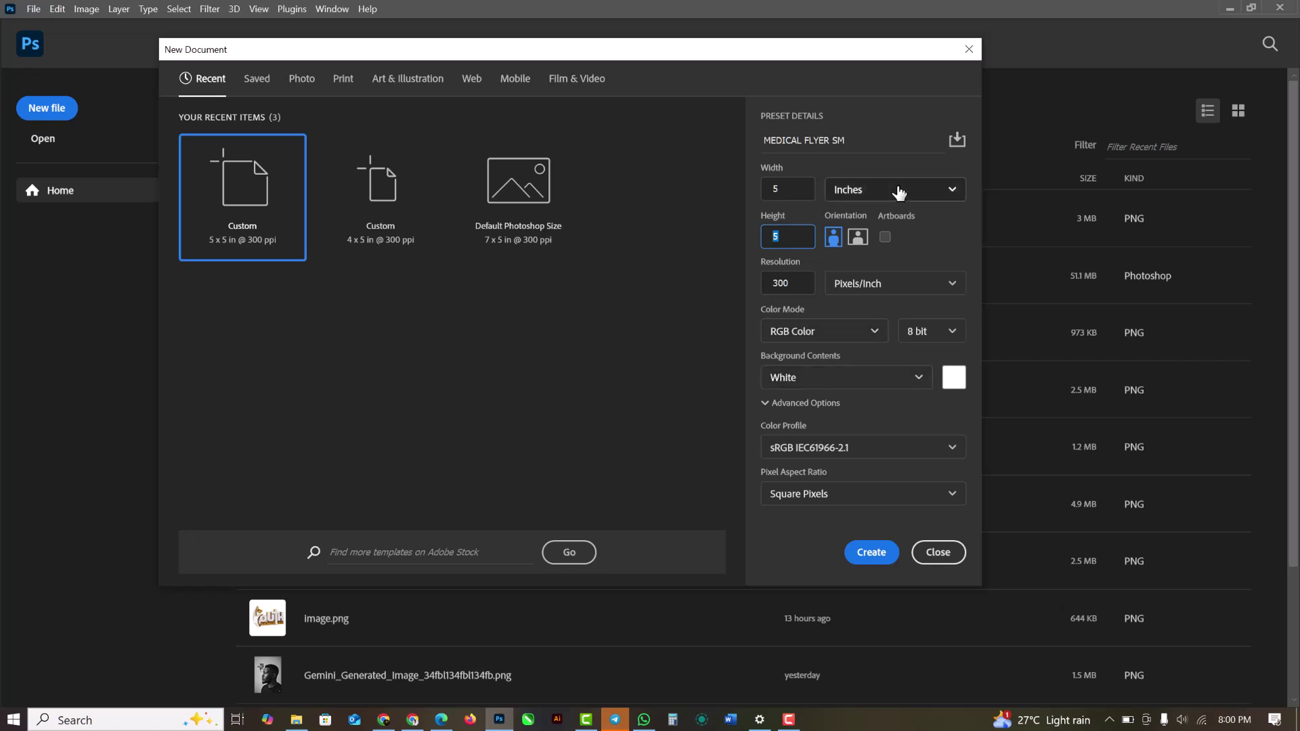
pyautogui.click(923, 380)
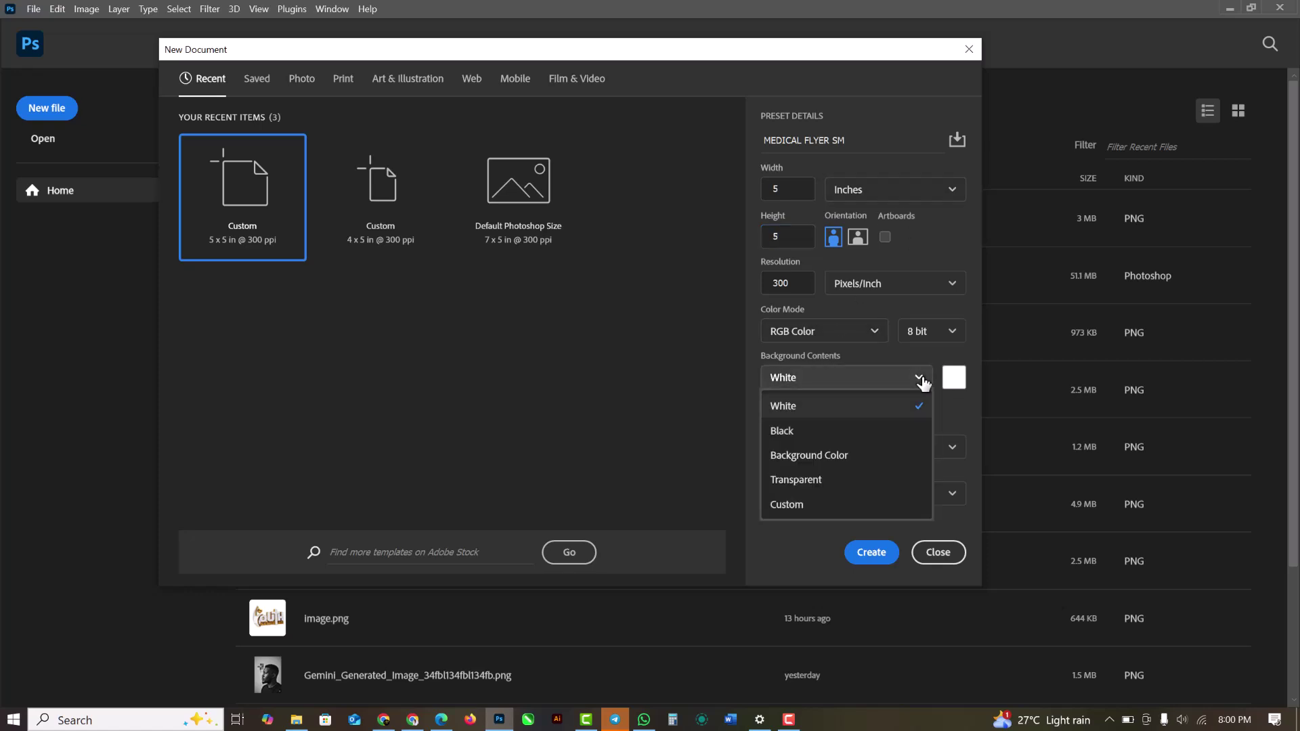
pyautogui.click(797, 481)
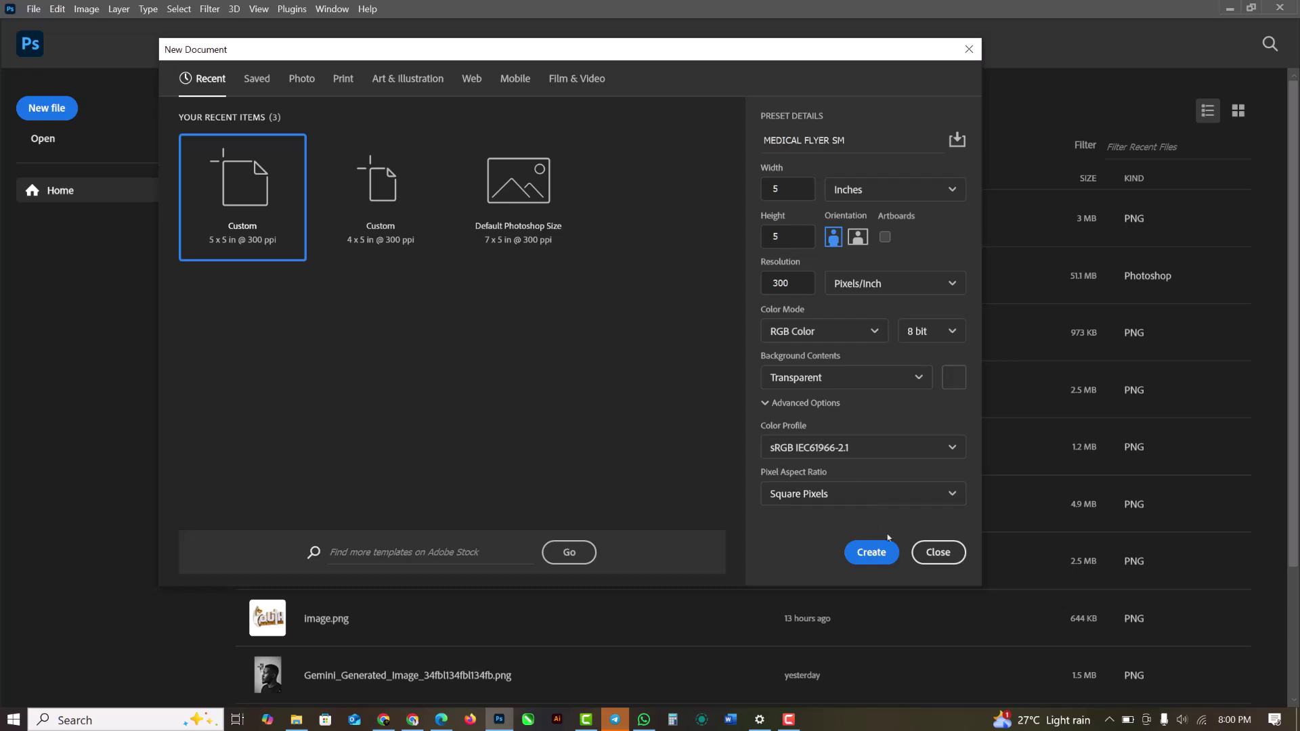
pyautogui.click(872, 554)
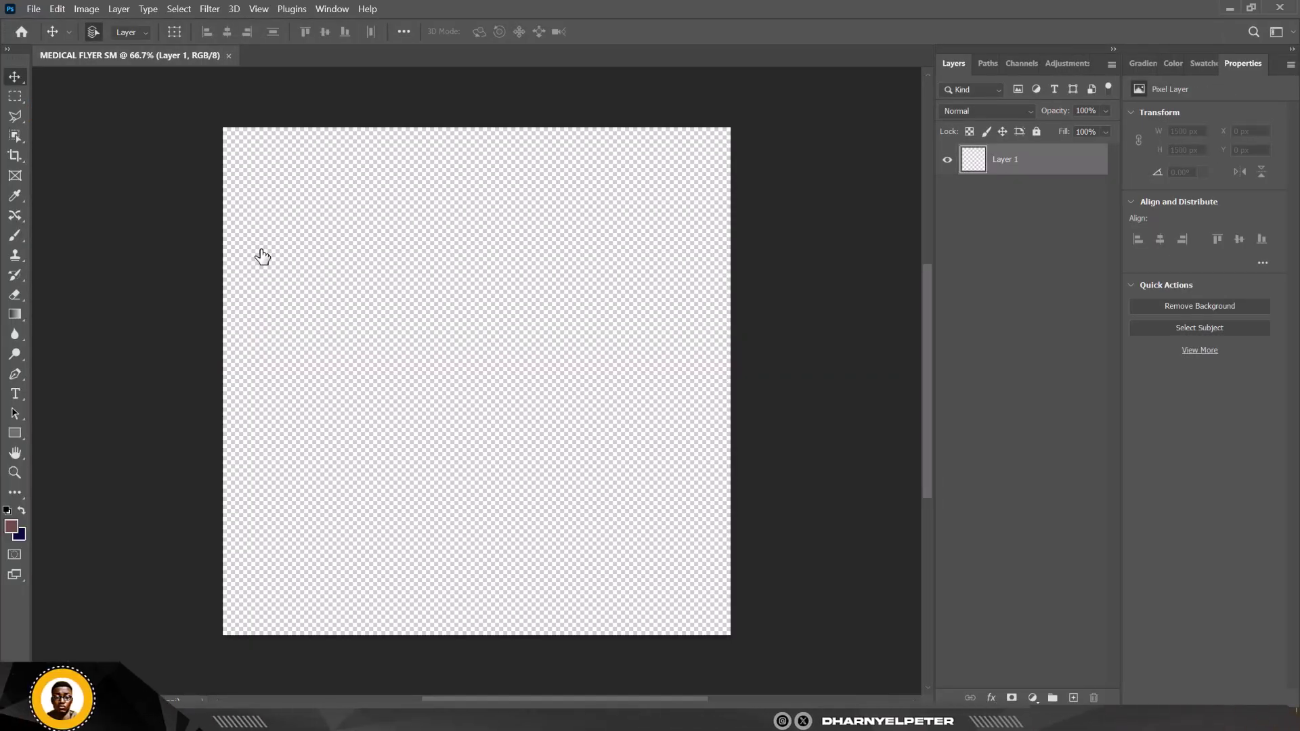
# Add a Solid Color fill layer in dark navy 010525 covering the whole canvas
pyautogui.hotkey('ctrl', '0')
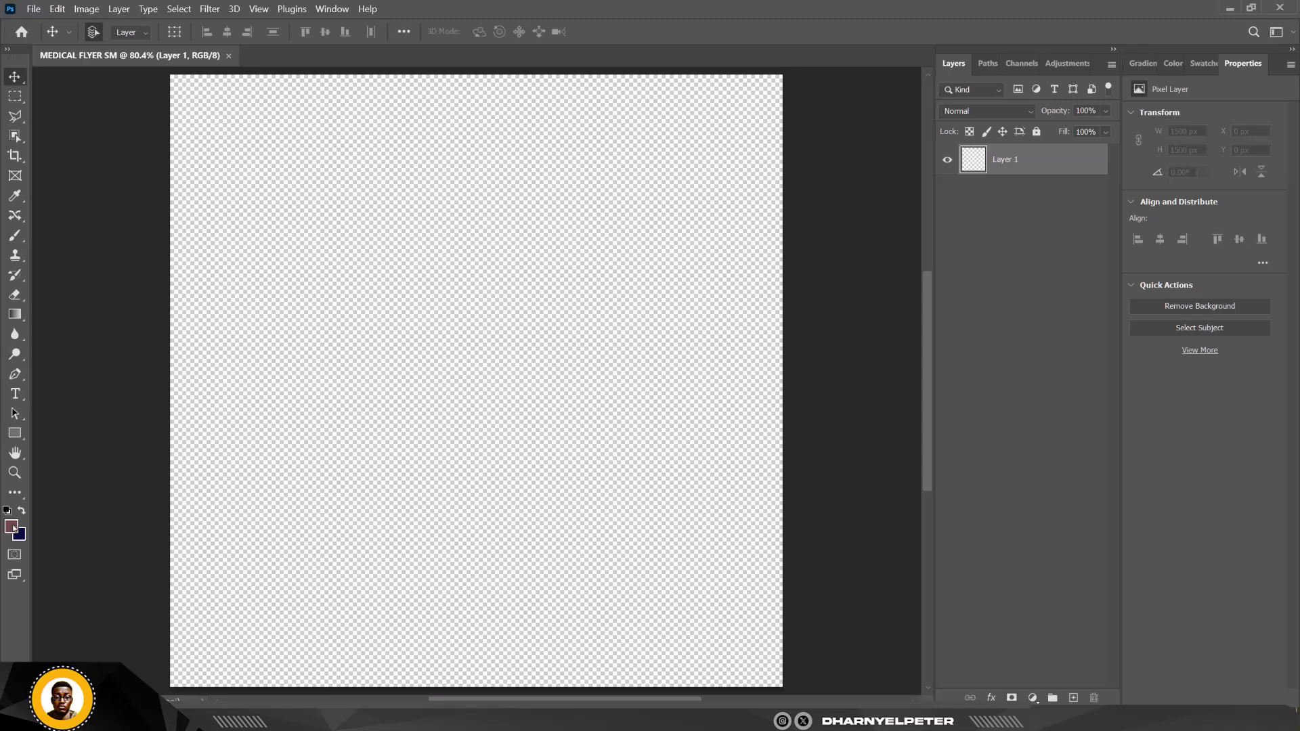
pyautogui.click(1032, 698)
pyautogui.click(1049, 428)
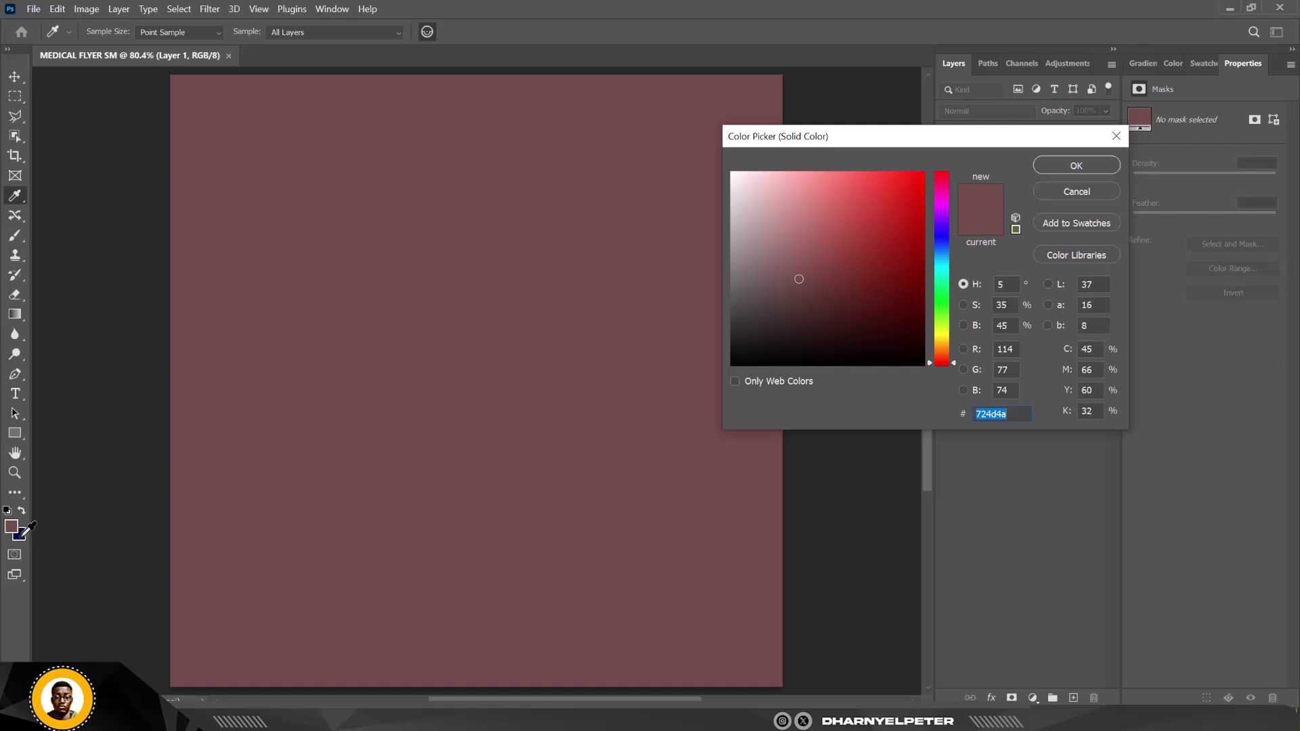
pyautogui.write('050c41')
pyautogui.moveTo(913, 317); pyautogui.dragTo(920, 339)
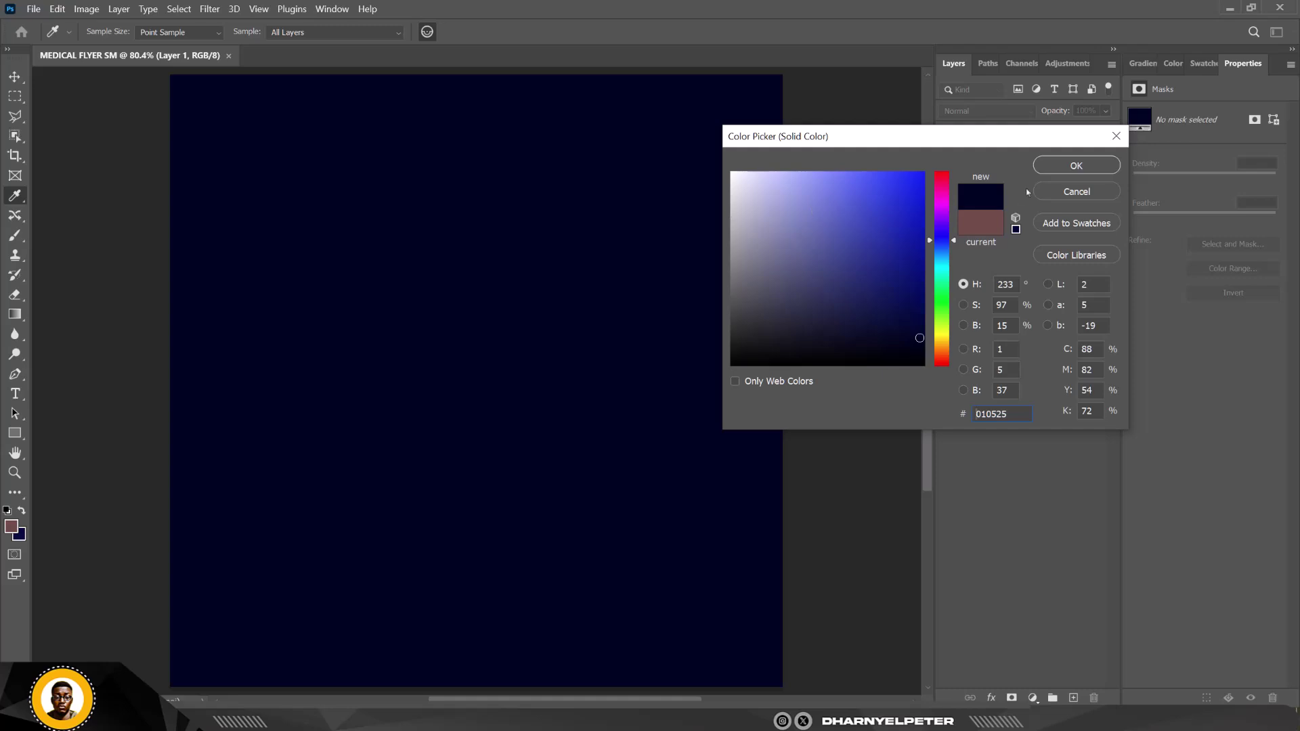
pyautogui.click(1072, 167)
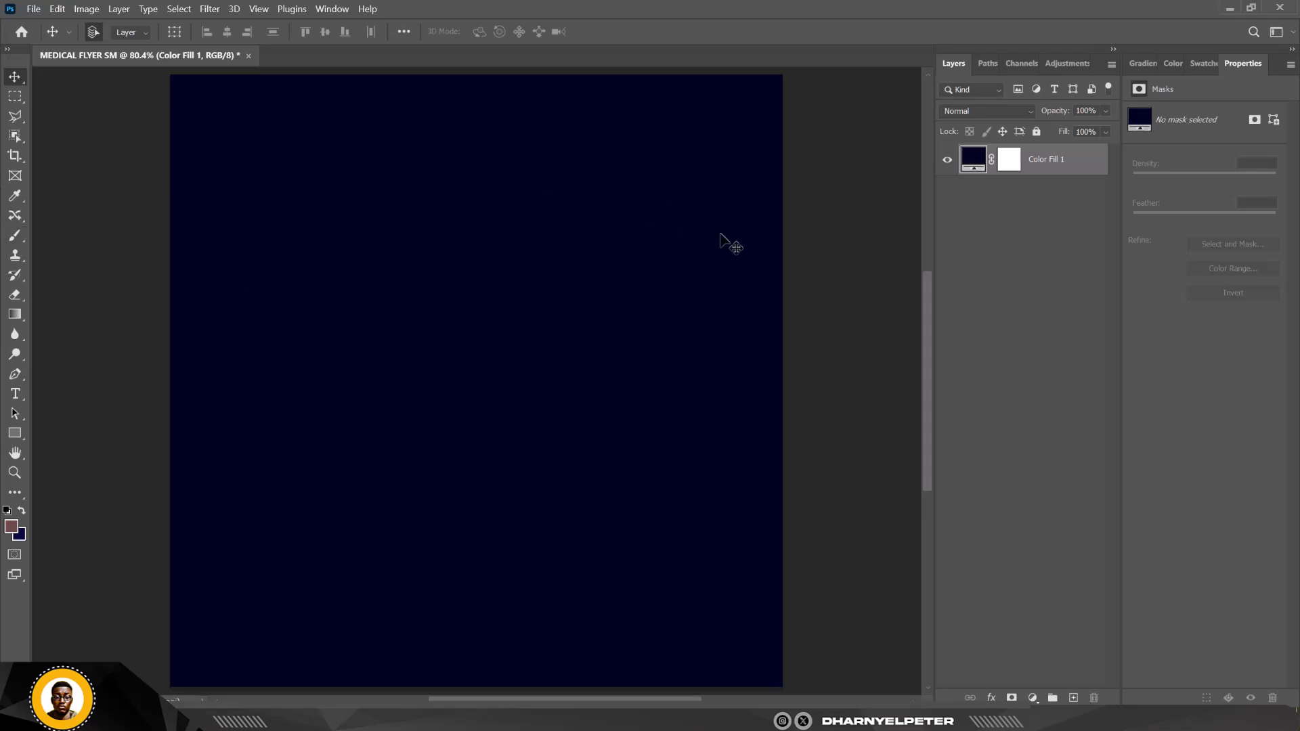
# Draw a white rectangle without stroke, about 724 x 1594 px, over the left half of the canvas
pyautogui.click(15, 433)
pyautogui.scroll(-2, 340, 174)
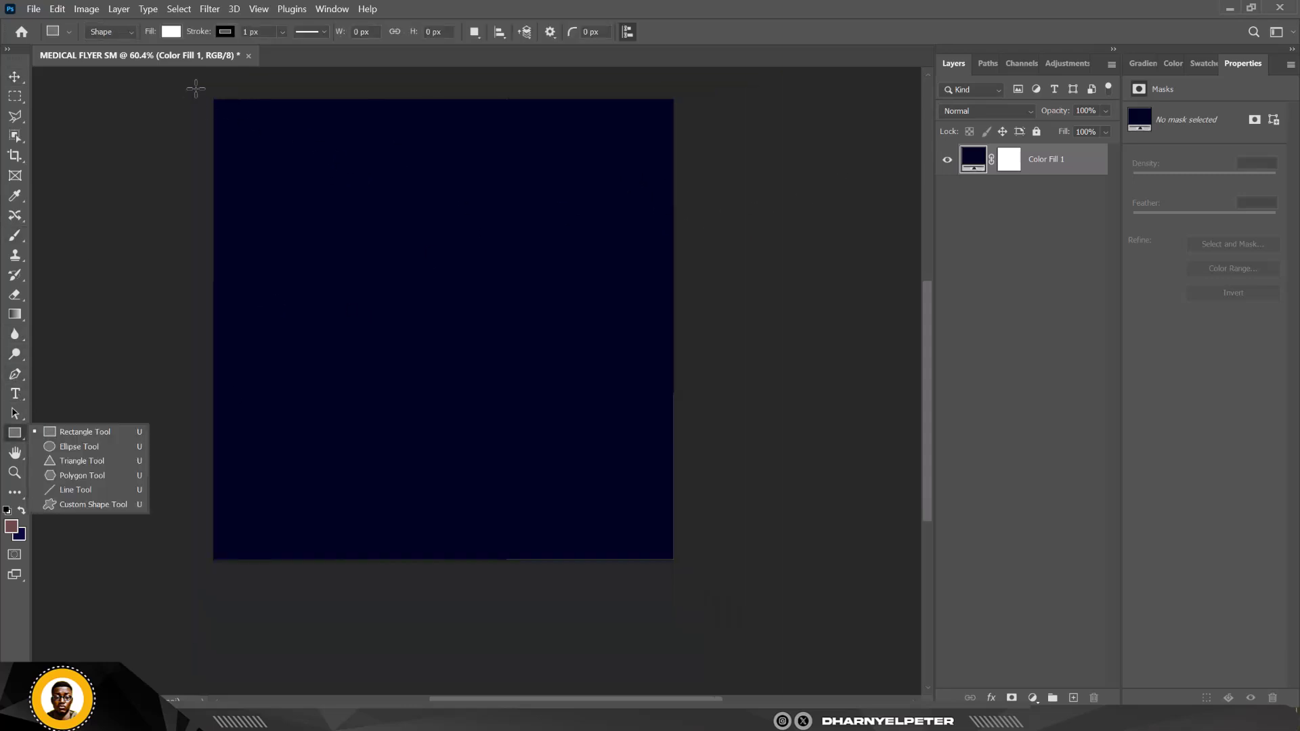
pyautogui.click(225, 32)
pyautogui.click(134, 61)
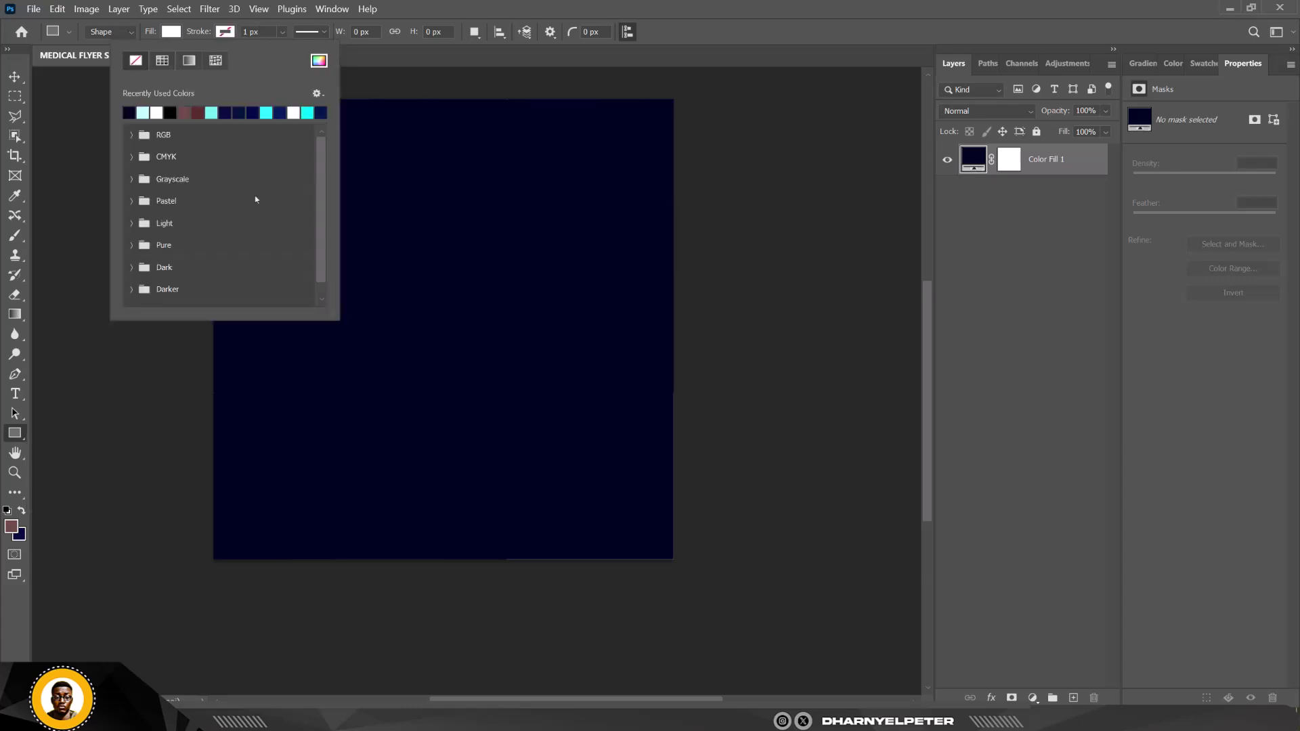
pyautogui.click(1070, 167)
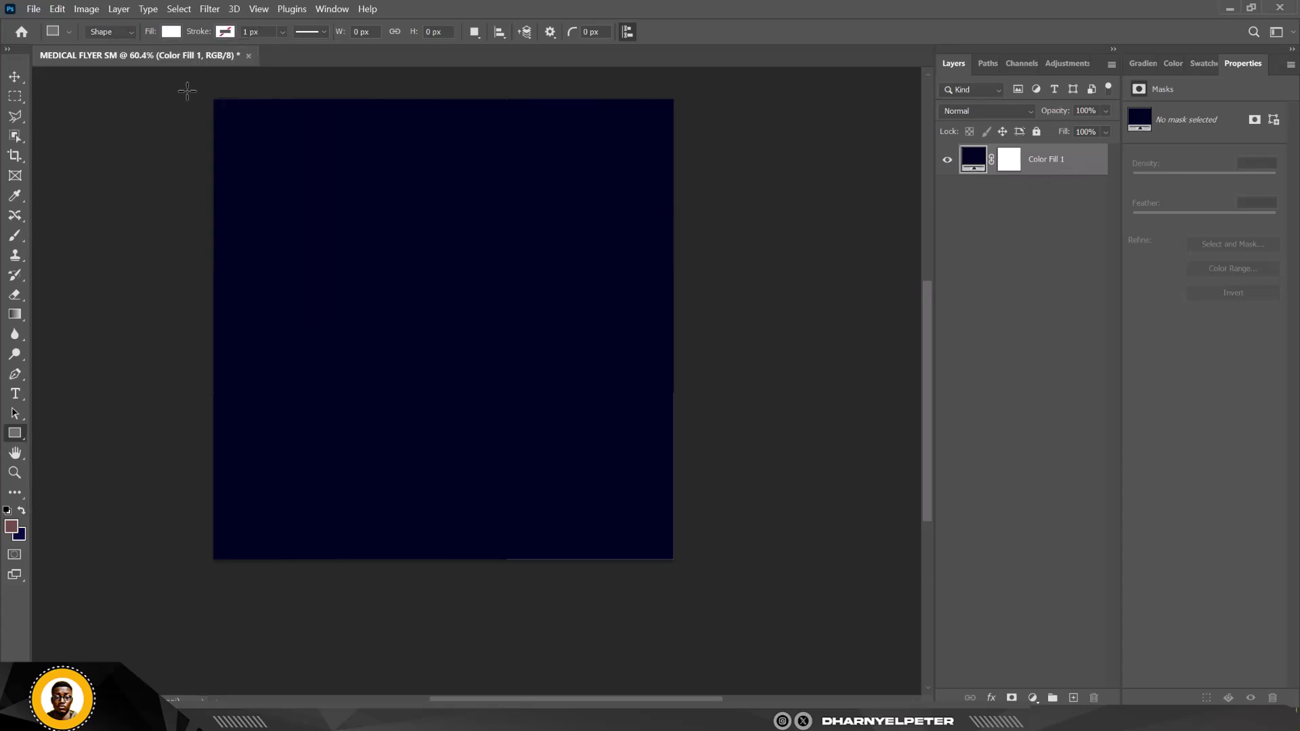
pyautogui.moveTo(204, 82); pyautogui.dragTo(427, 570)
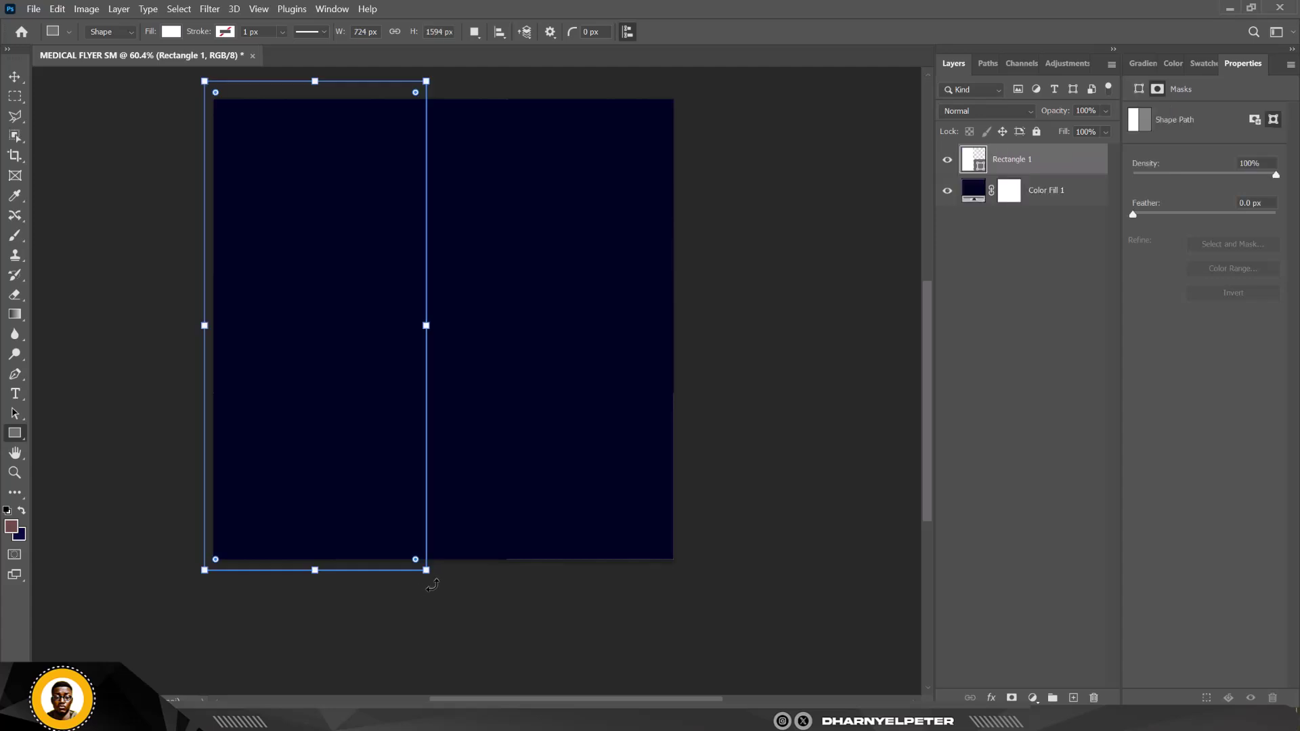
pyautogui.press('v')
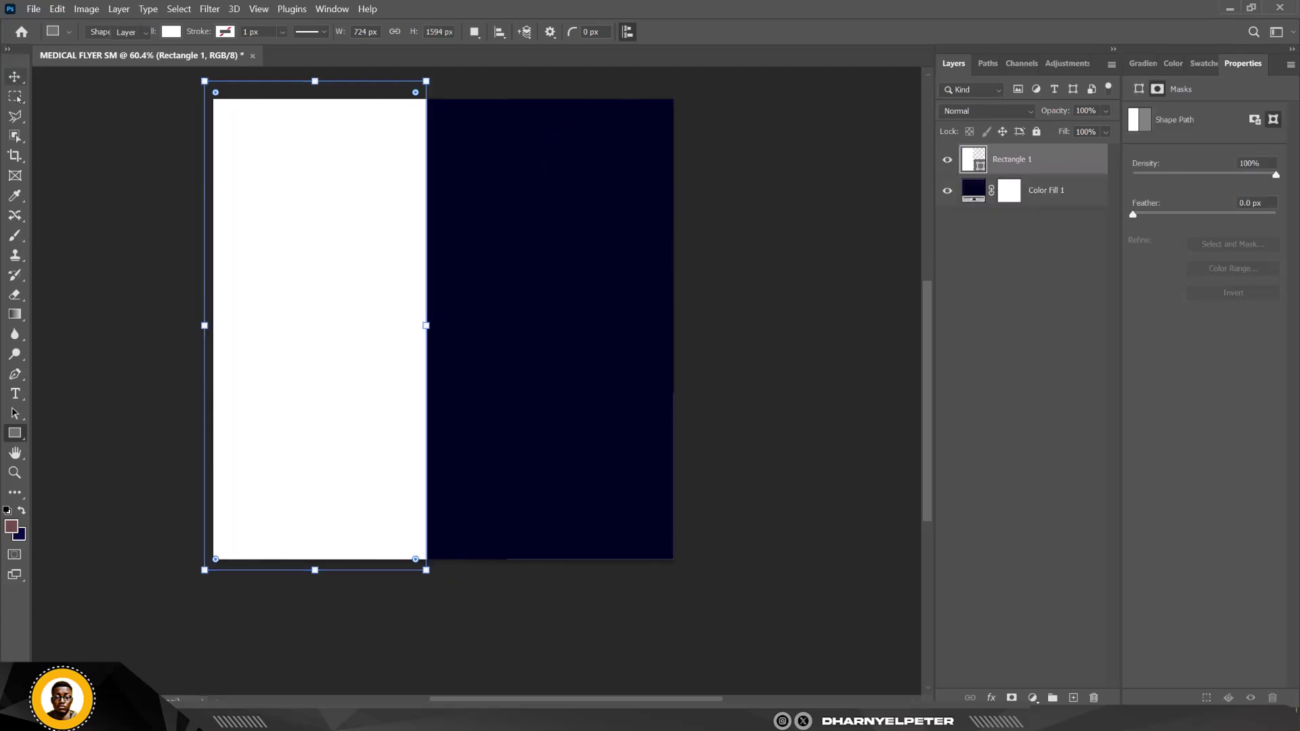
# Set the foreground colour to cyan 00d8ff and use it as the fill of the rectangle
pyautogui.scroll(1, 285, 153)
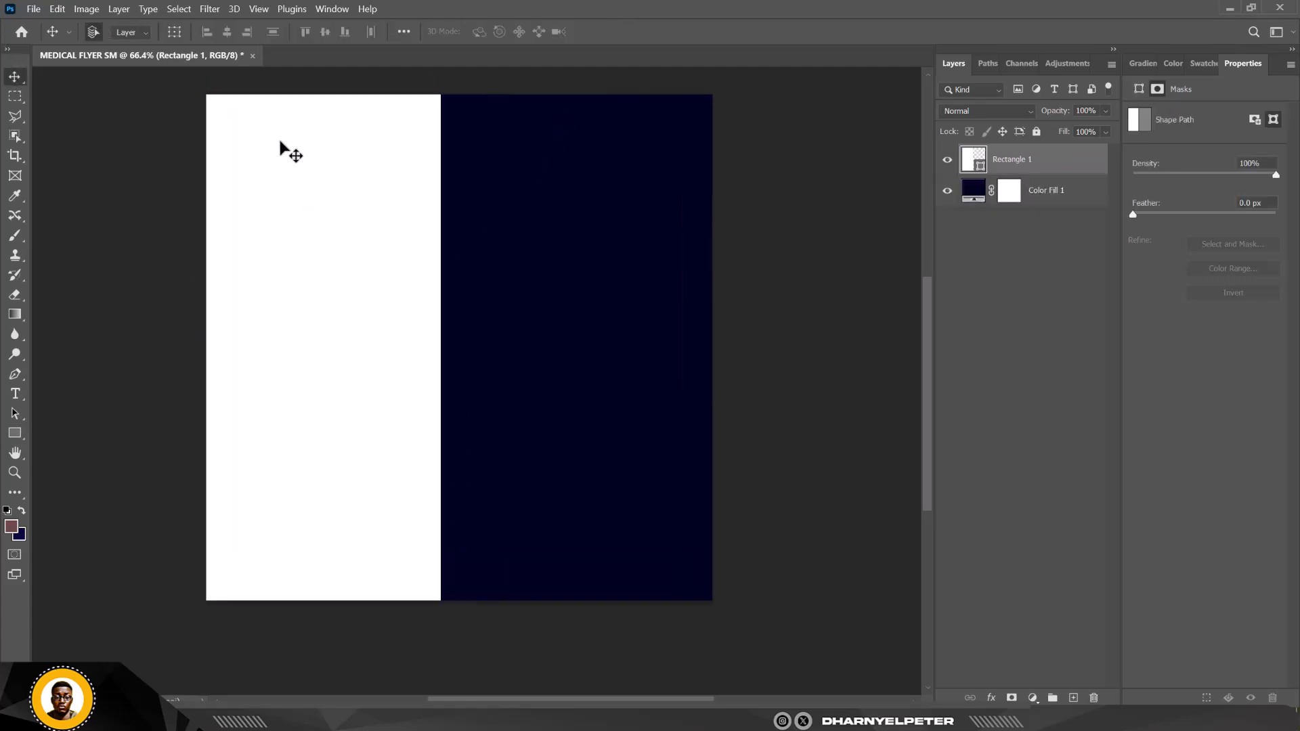
pyautogui.scroll(2, 283, 147)
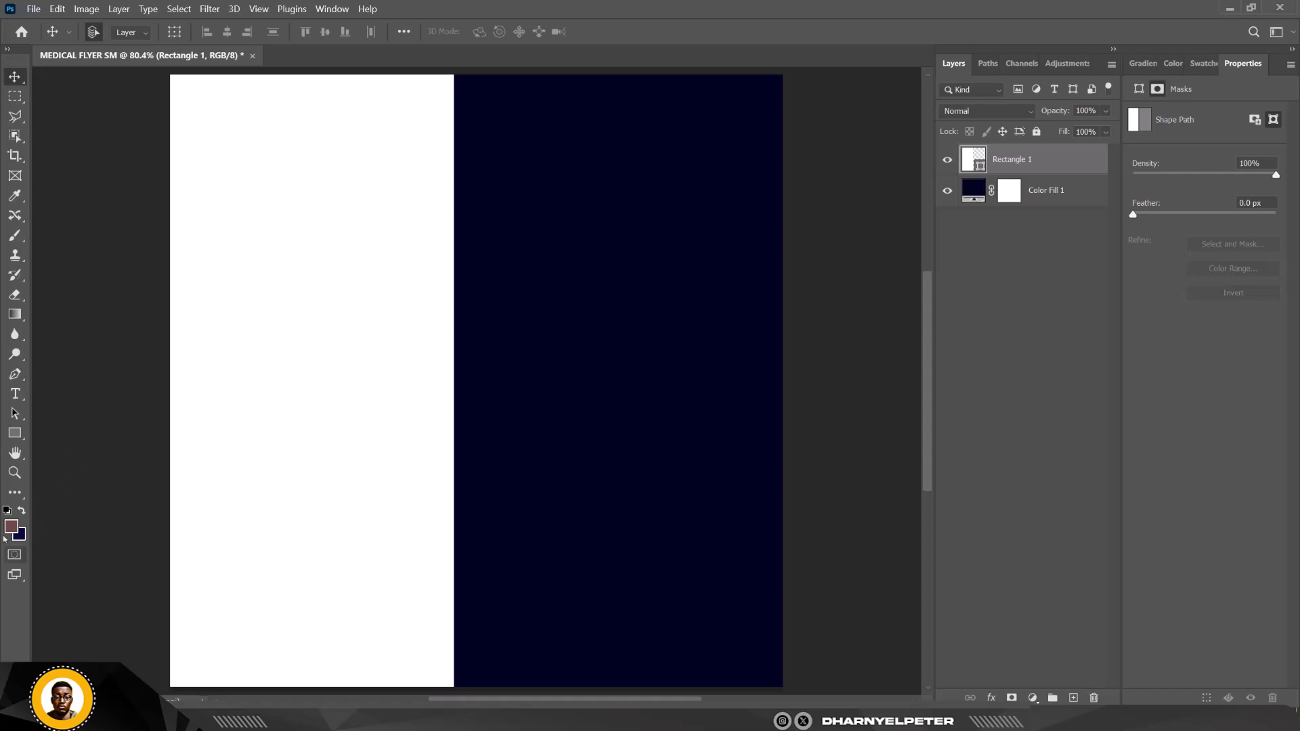
pyautogui.click(11, 527)
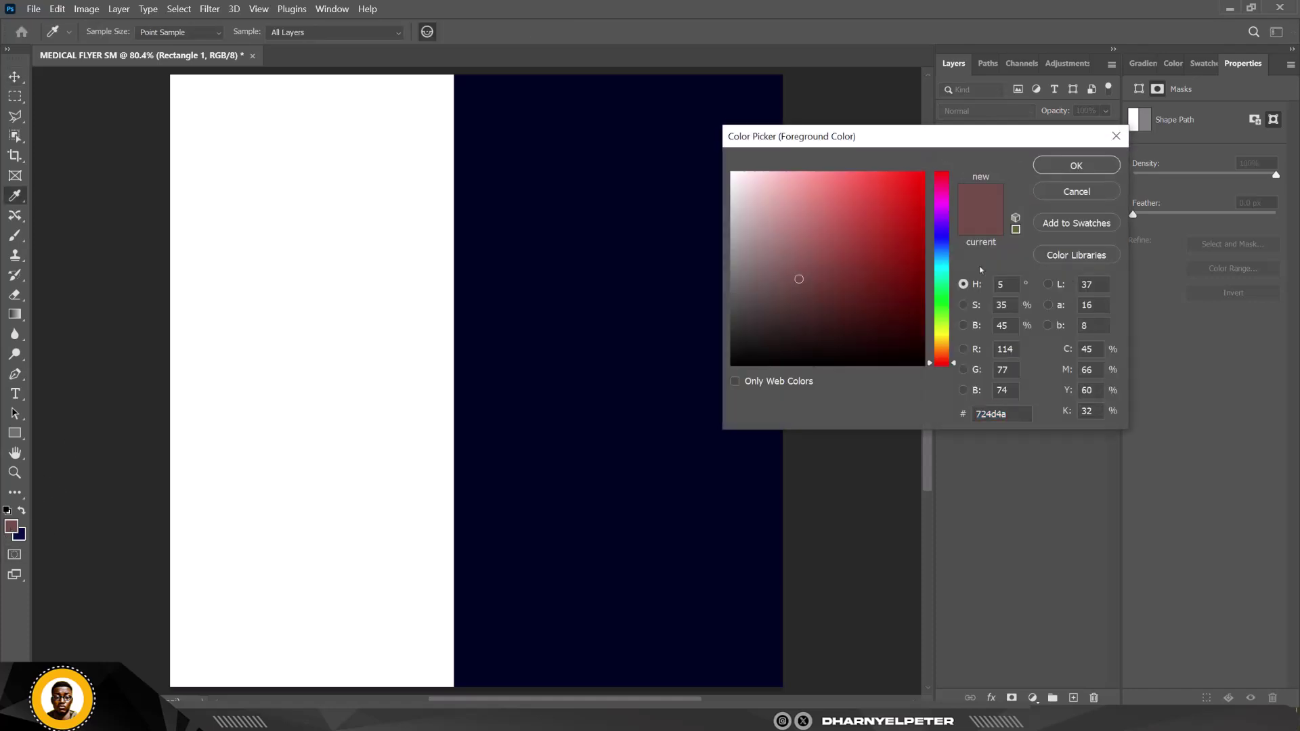
pyautogui.click(943, 267)
pyautogui.moveTo(882, 226); pyautogui.dragTo(938, 161)
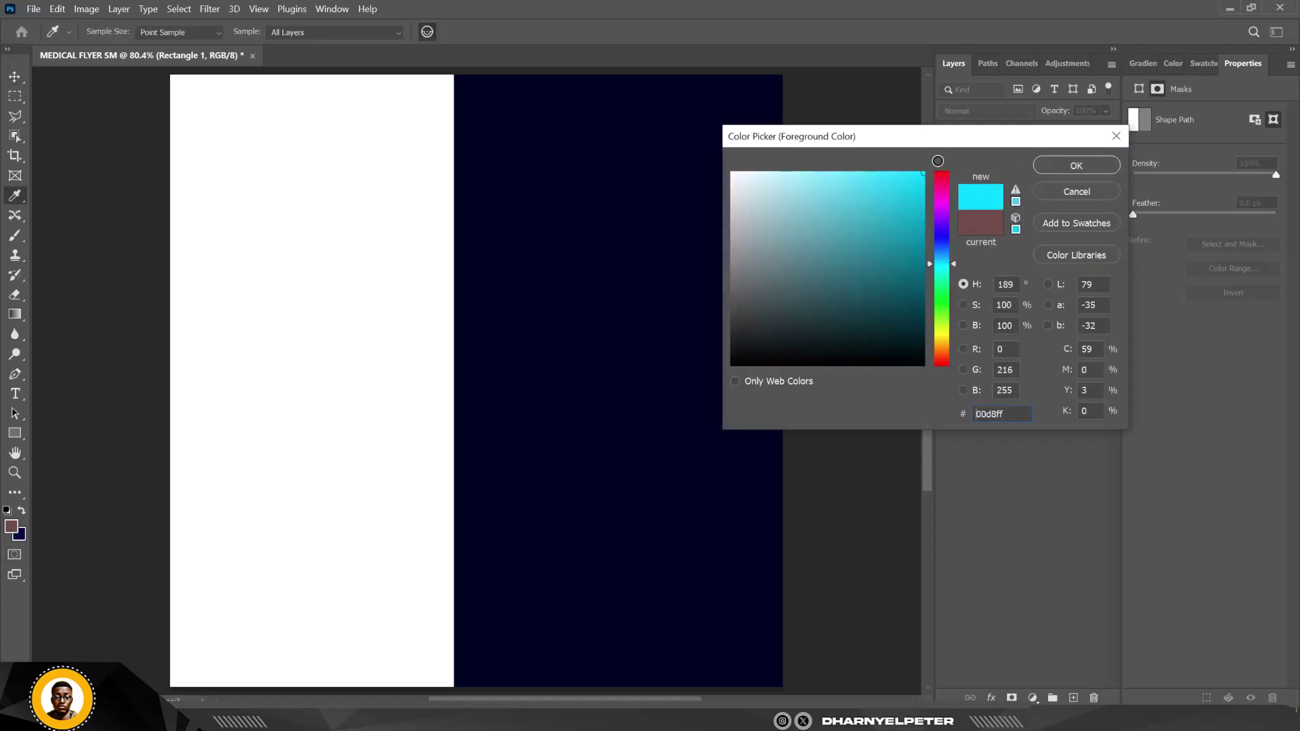
pyautogui.click(1076, 165)
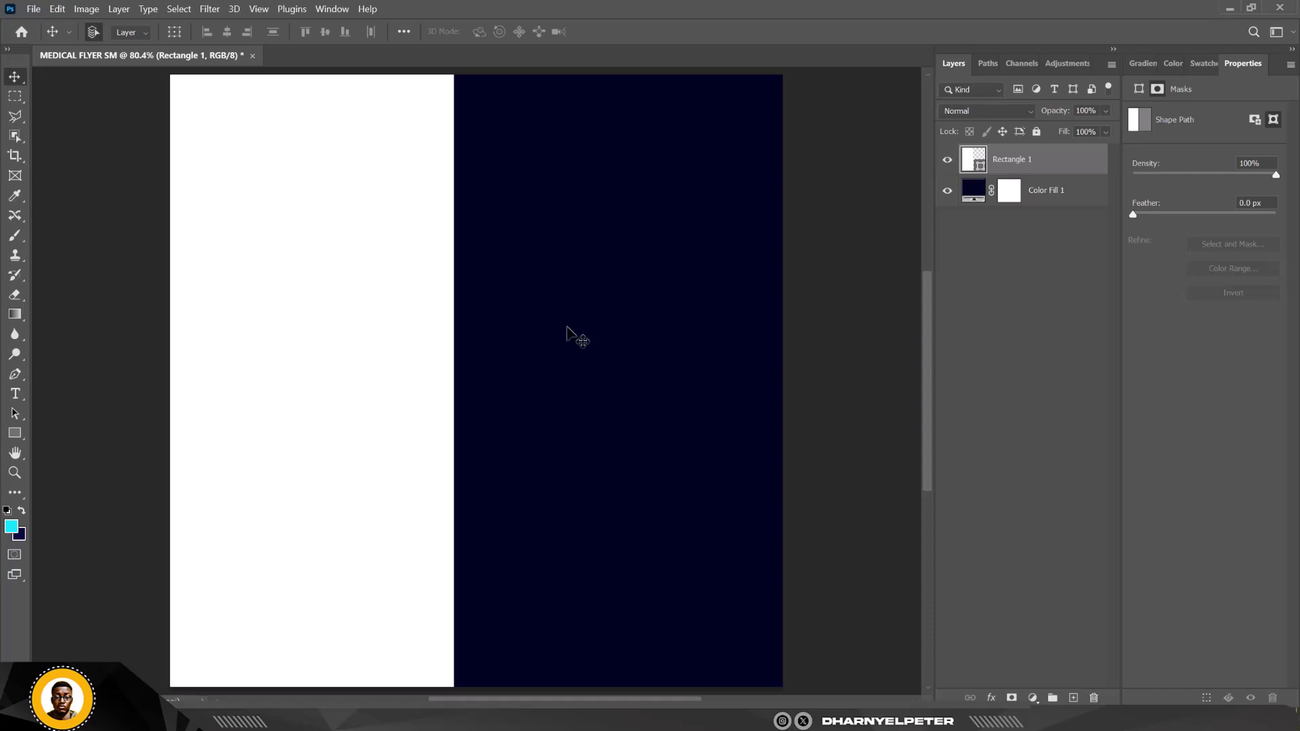
pyautogui.doubleClick(980, 167)
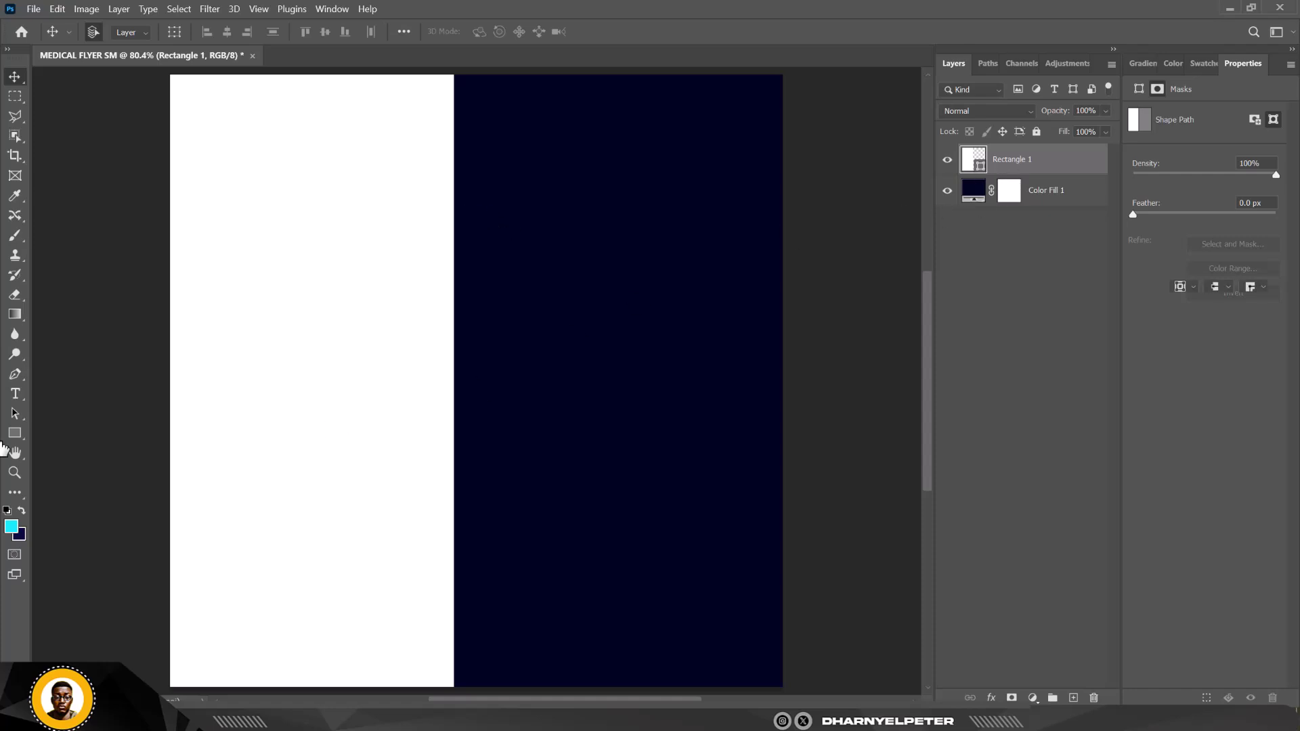
pyautogui.click(13, 522)
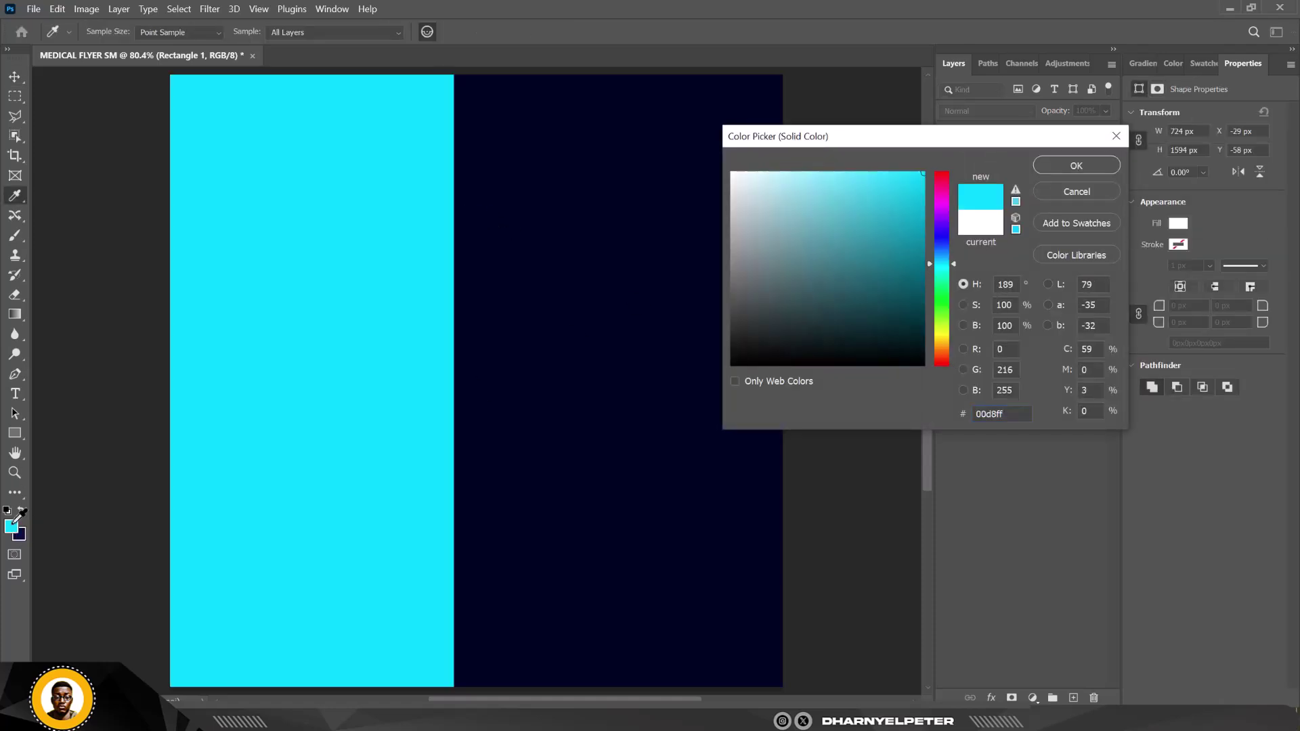
pyautogui.click(1061, 169)
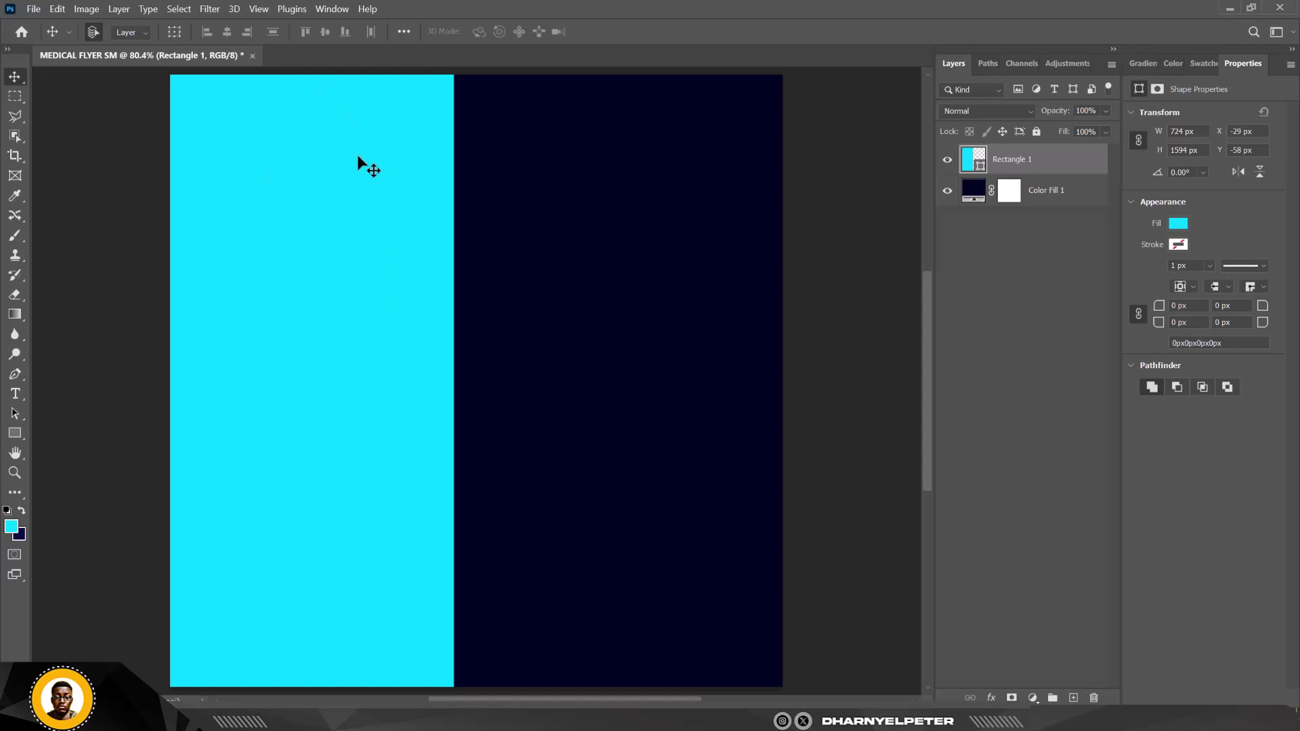
# Widen the cyan rectangle from its right edge to about 762 px
pyautogui.hotkey('ctrl', 't')
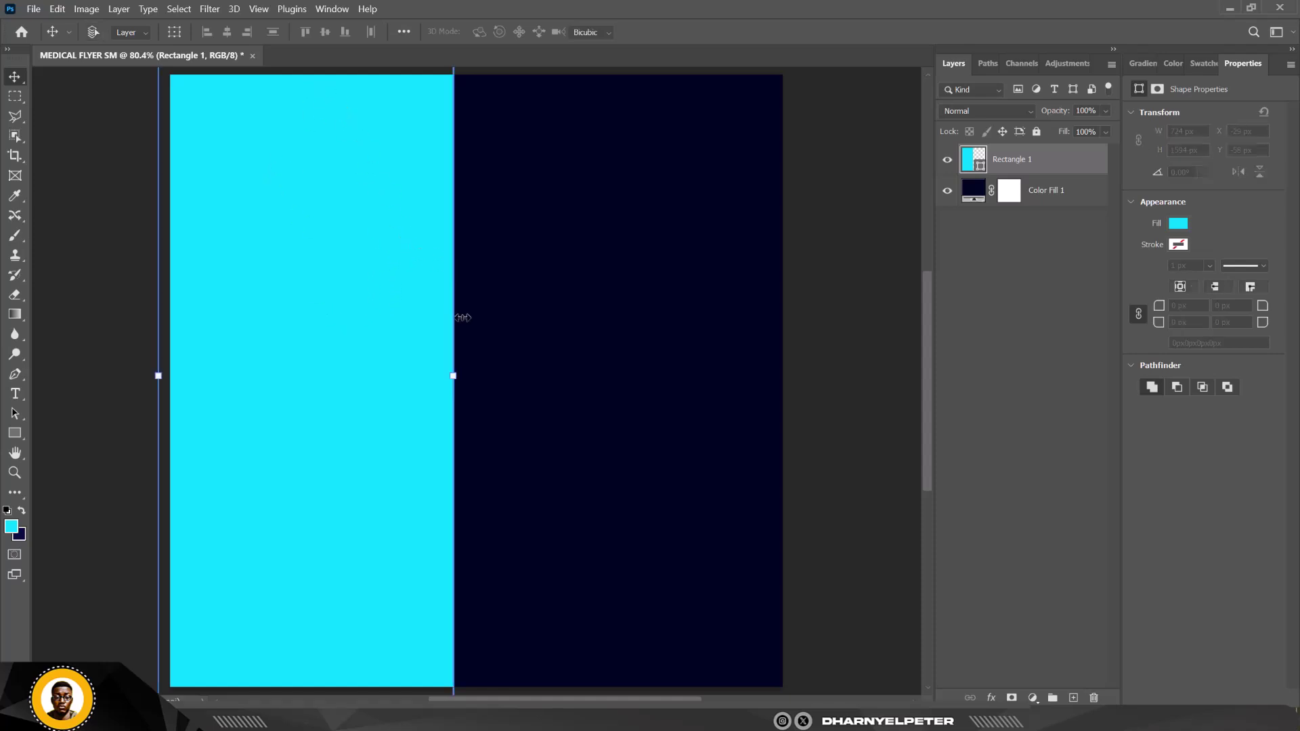
pyautogui.moveTo(454, 378); pyautogui.dragTo(465, 375)
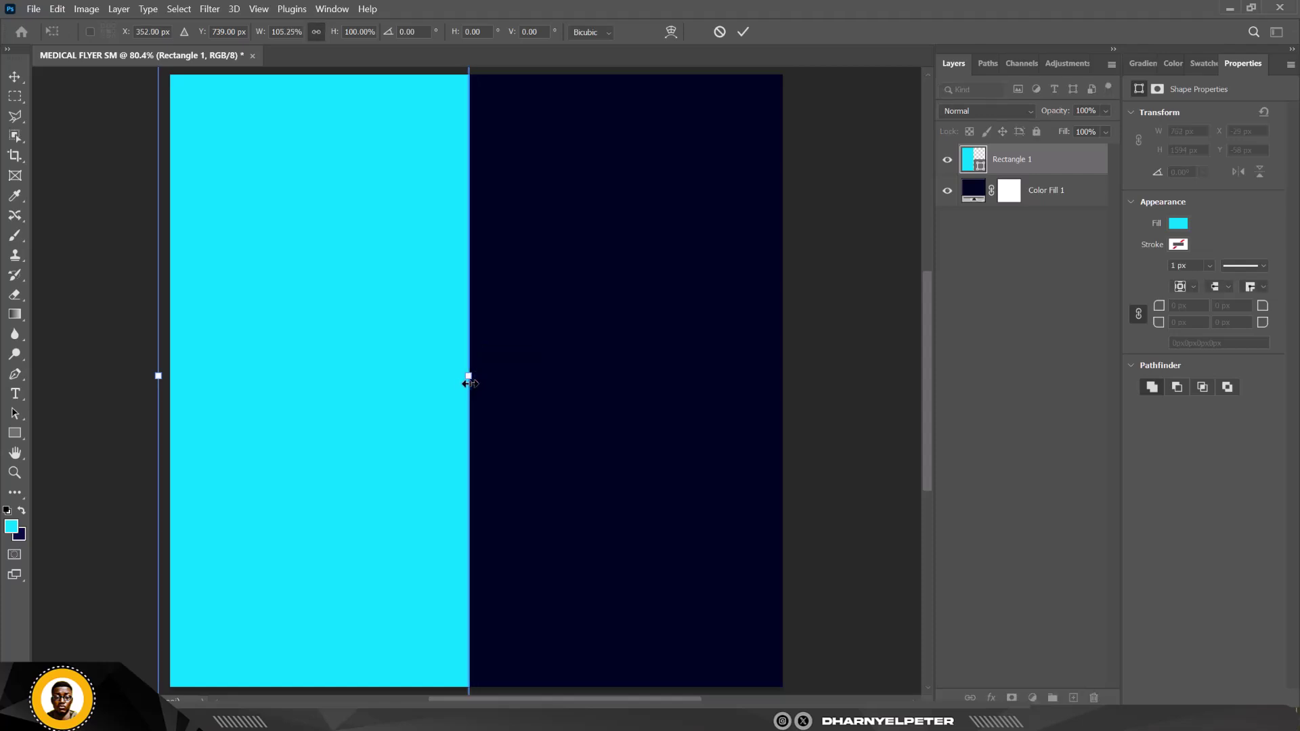
pyautogui.press('Return')
# Place the photo of the smiling child in the grey sweater from the RESOURCE folder above the Rectangle 1 layer
pyautogui.scroll(-1, 246, 197)
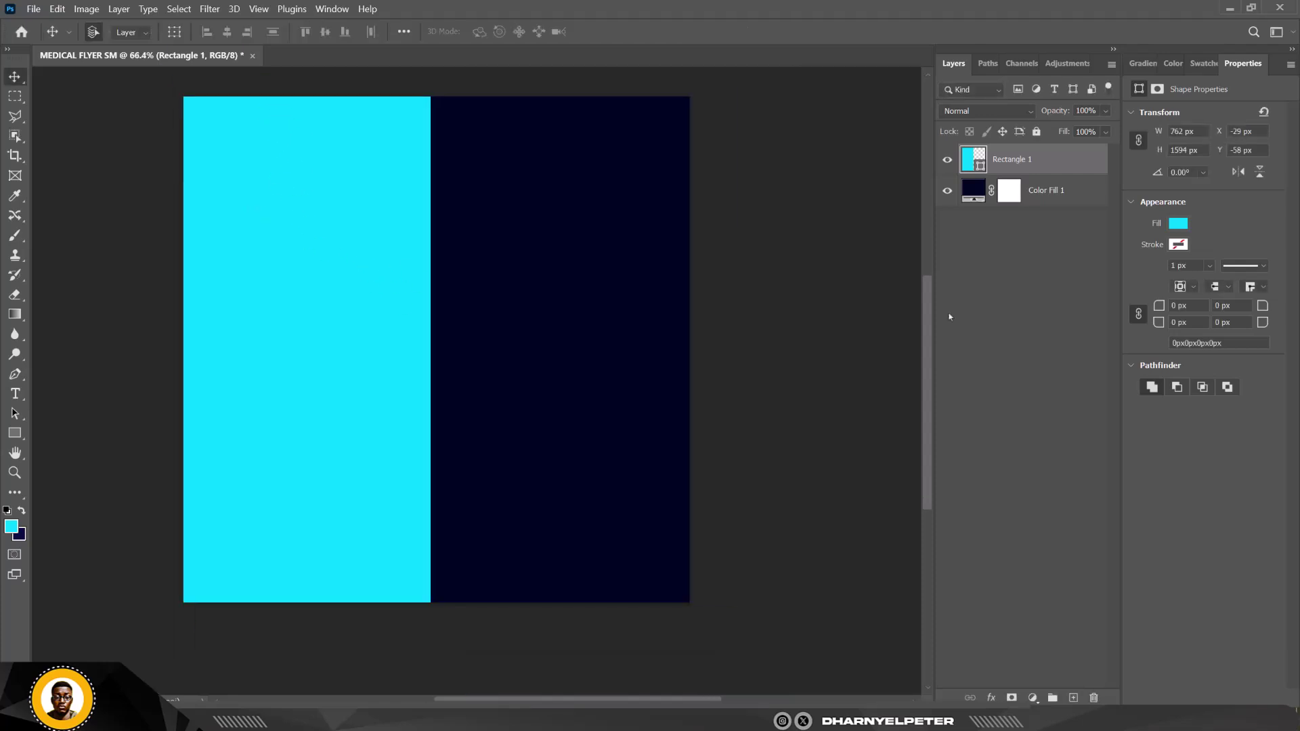
pyautogui.click(1080, 193)
pyautogui.click(315, 256)
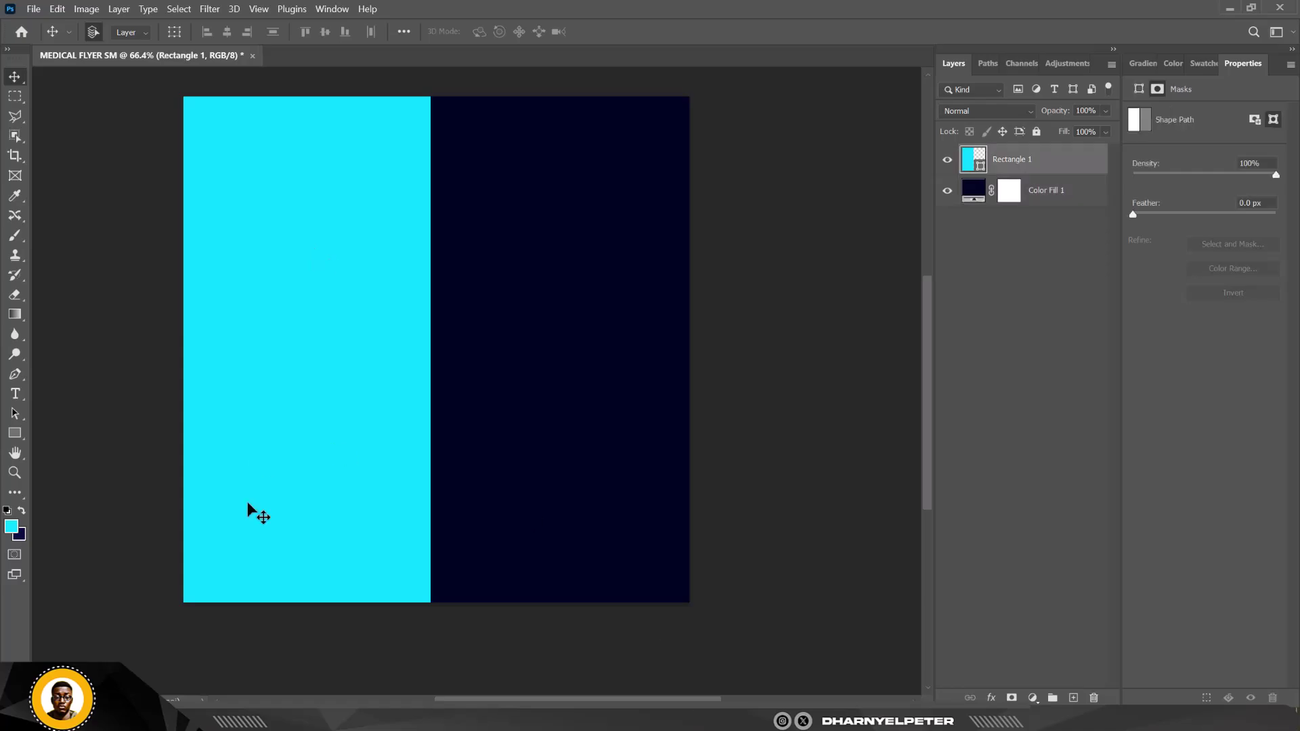
pyautogui.click(318, 719)
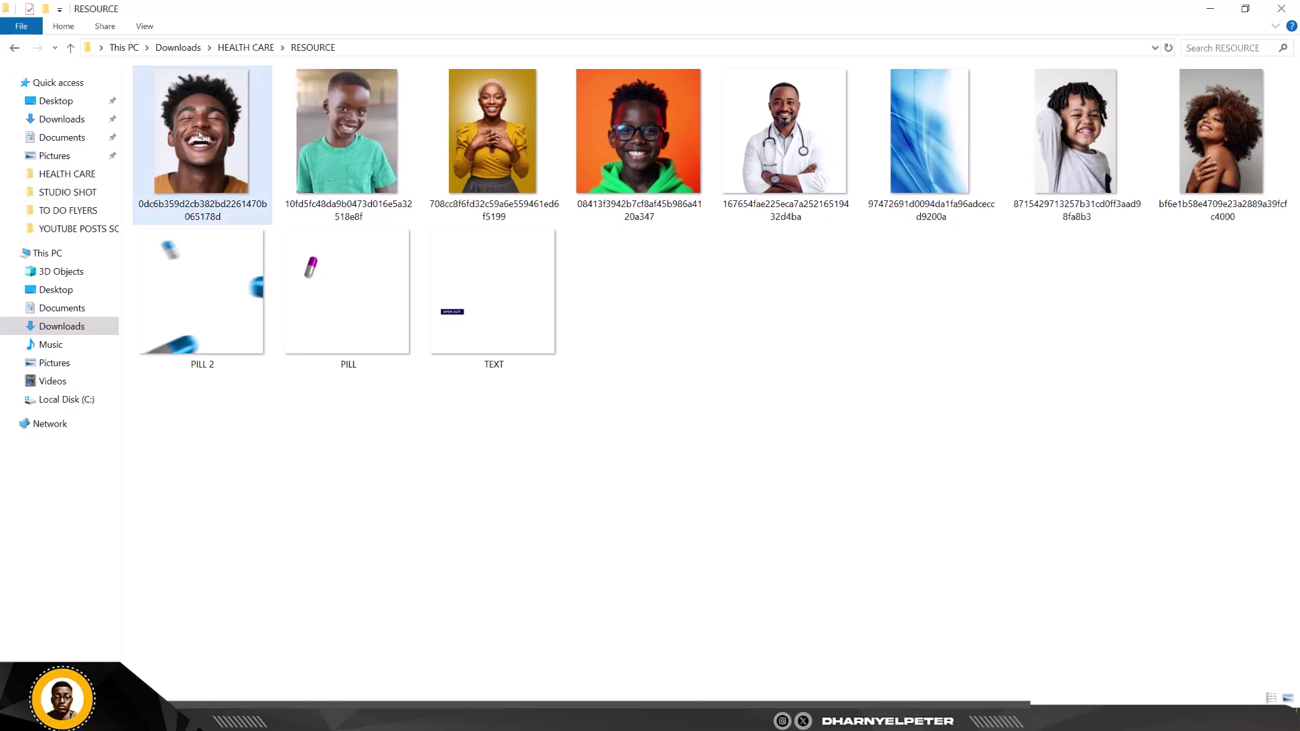
pyautogui.click(361, 139)
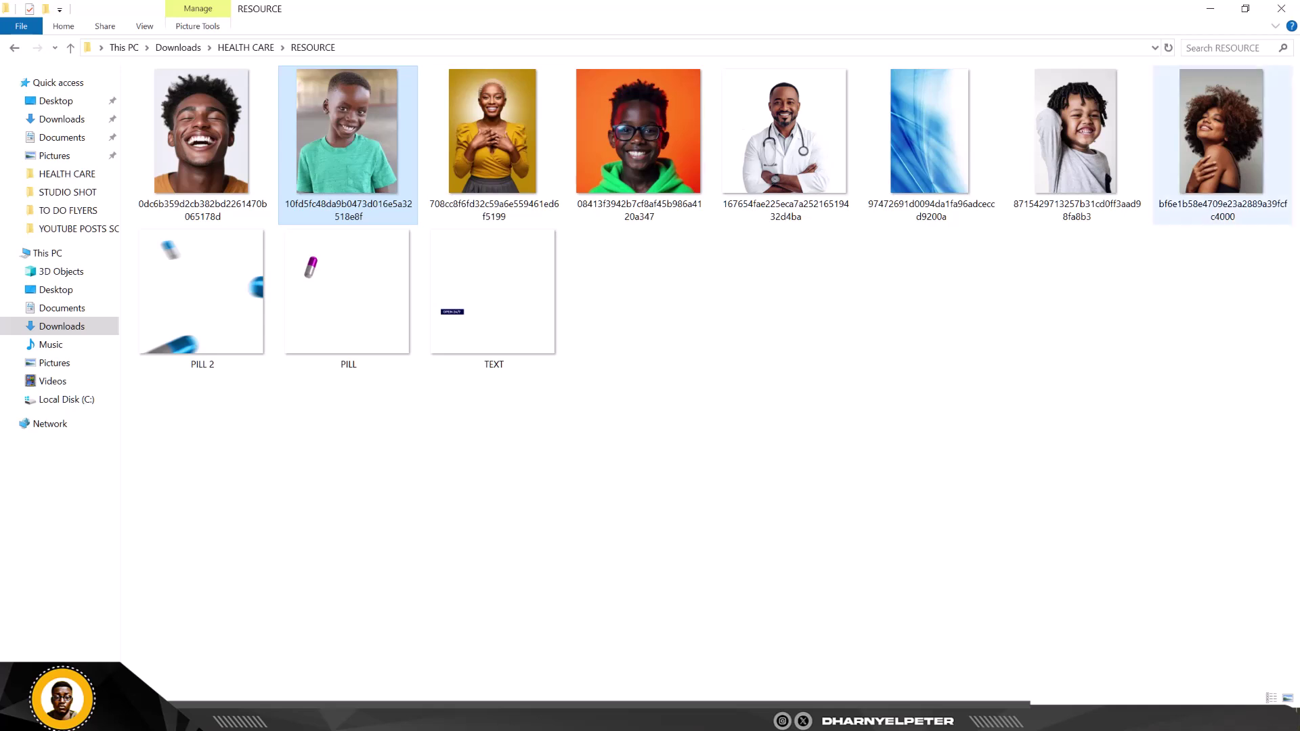
pyautogui.moveTo(1096, 146); pyautogui.dragTo(282, 219)
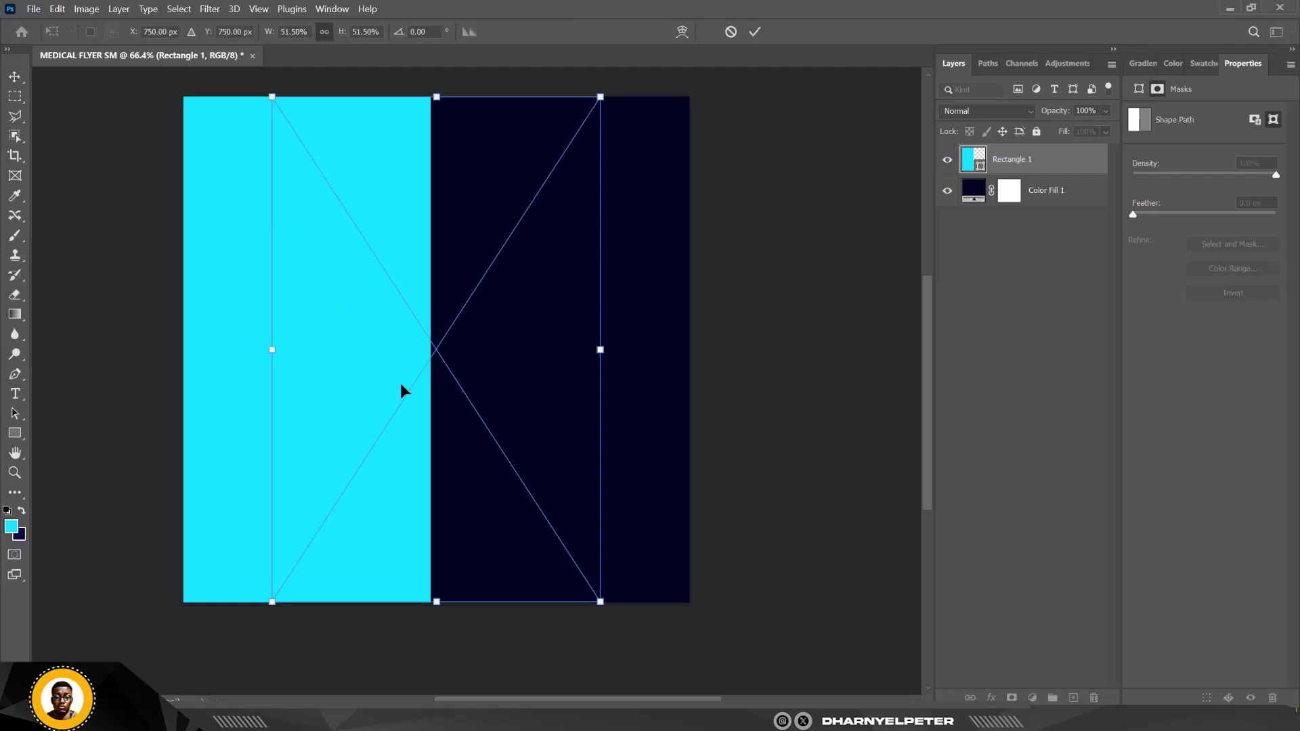
# Scale the placed photo to about 19% and fit it into the canvas's upper-left corner, slightly past the upper edge
pyautogui.moveTo(599, 602); pyautogui.dragTo(334, 193)
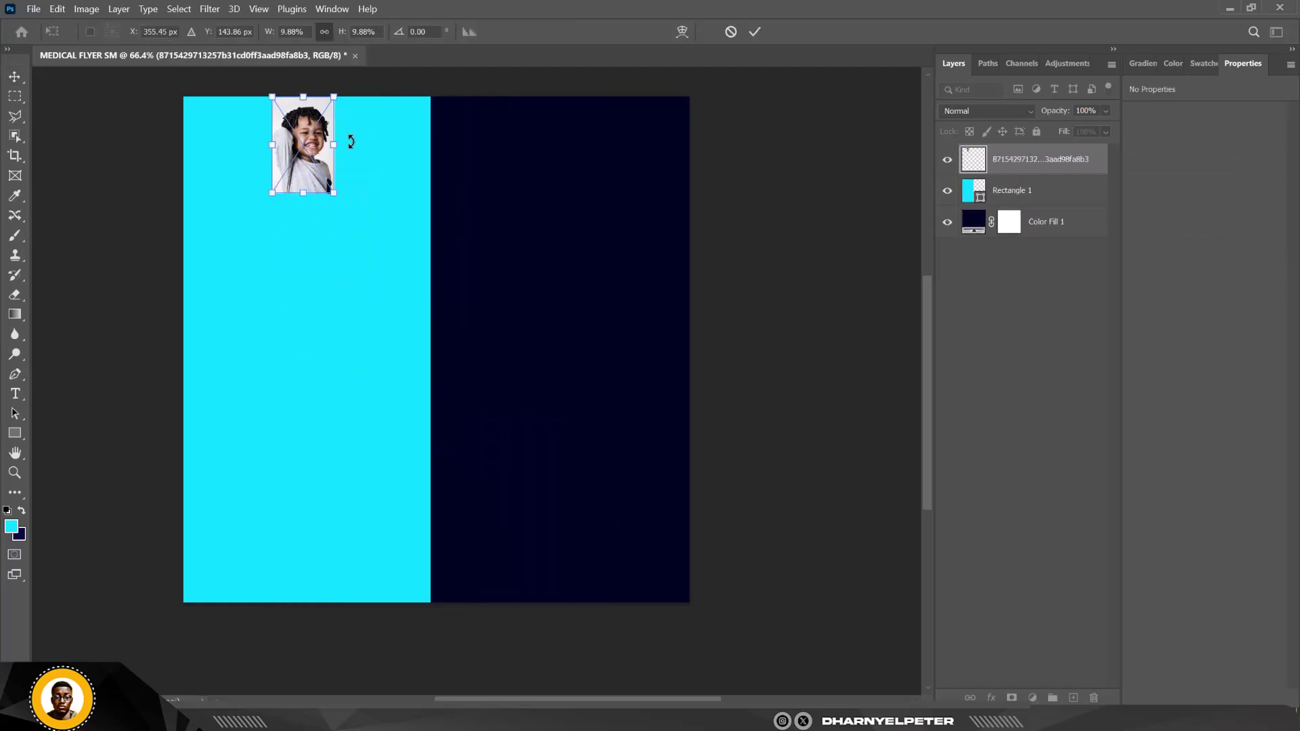
pyautogui.moveTo(310, 147); pyautogui.dragTo(296, 272)
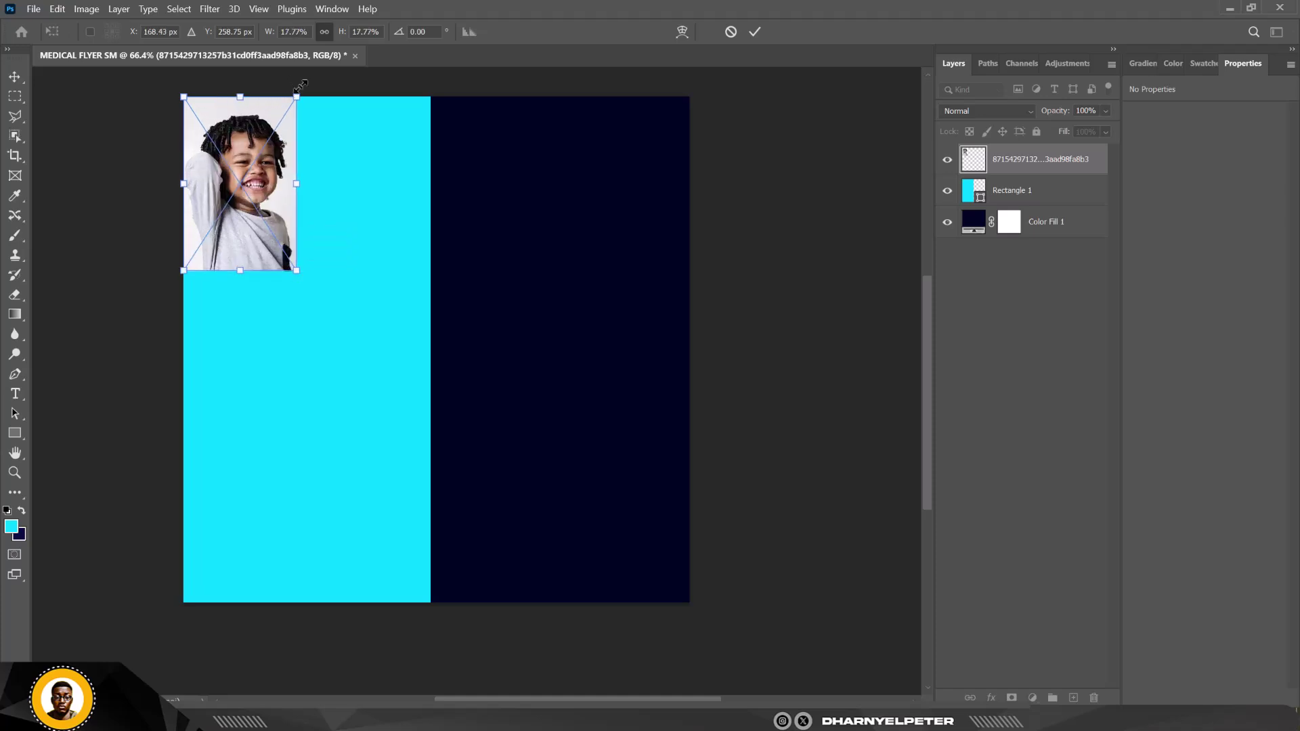
pyautogui.moveTo(301, 85); pyautogui.dragTo(310, 71)
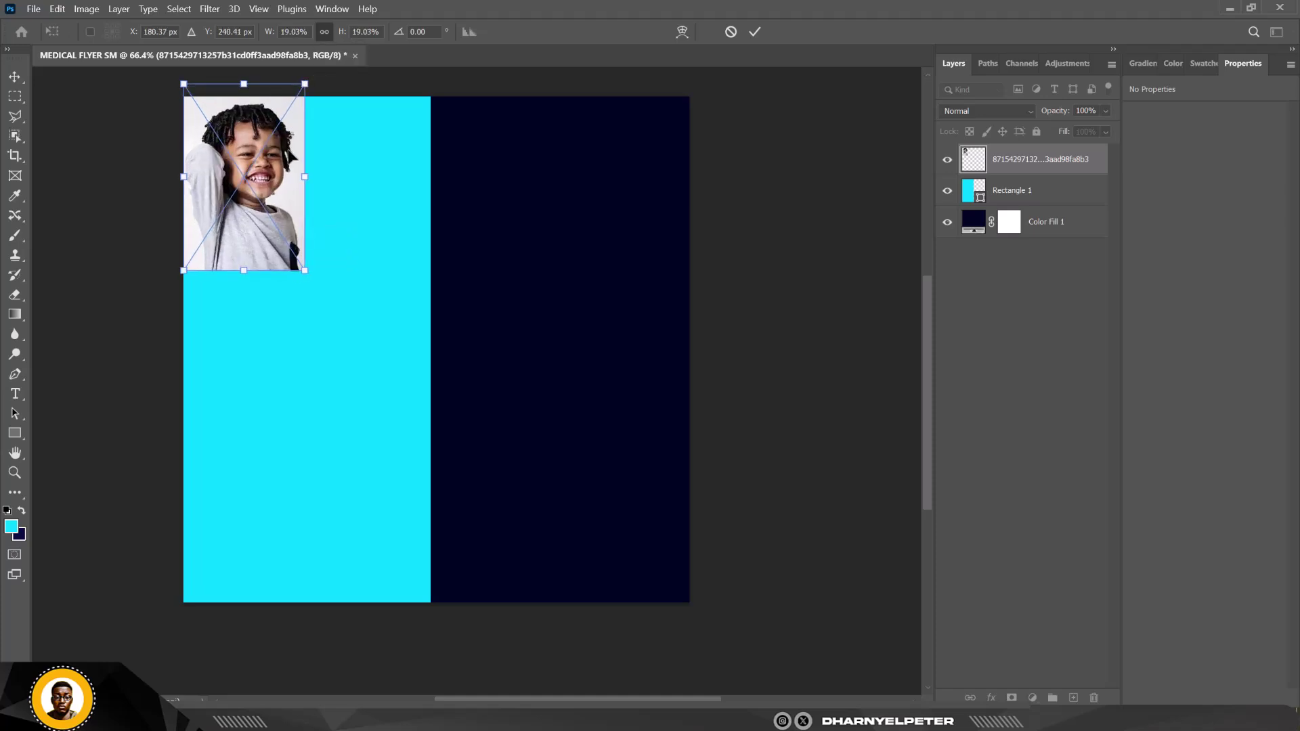
pyautogui.press('Return')
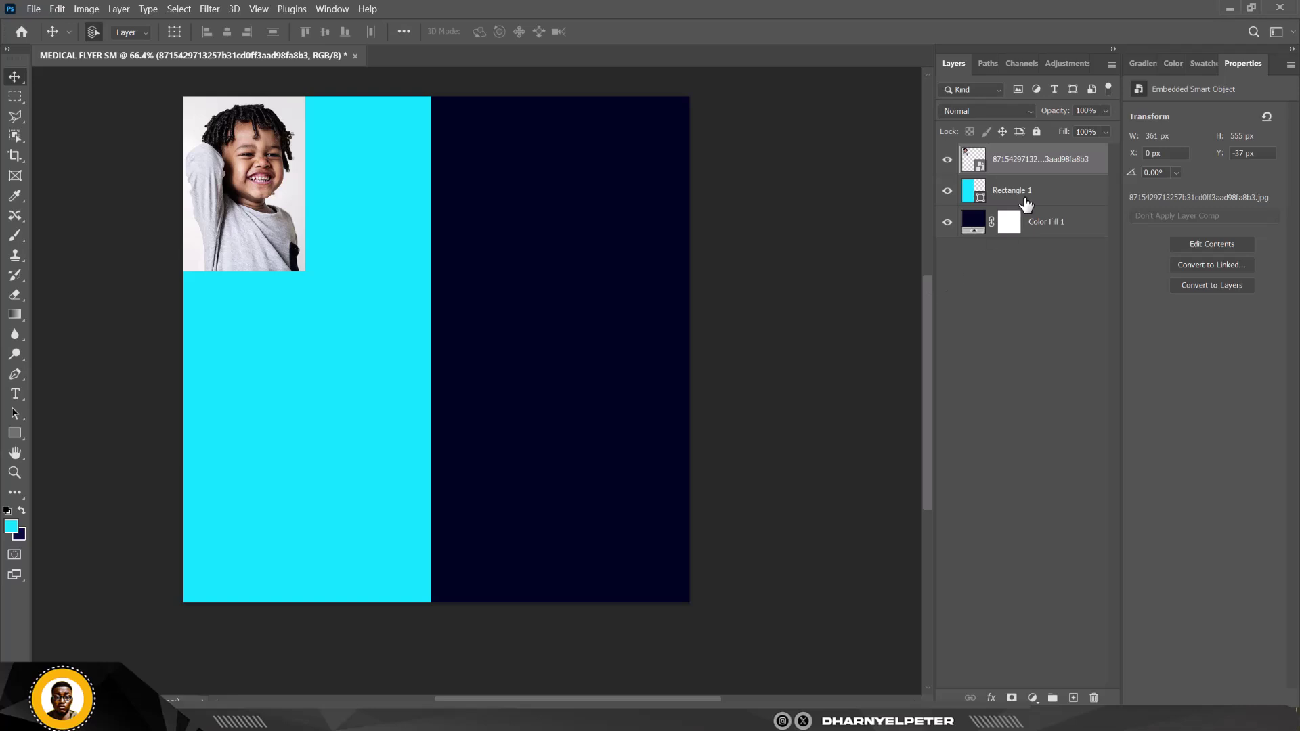
# Clip the photo layer to Rectangle 1 and release that clipping mask
pyautogui.moveTo(1031, 168); pyautogui.dragTo(1041, 173)
pyautogui.keyDown('alt'); pyautogui.click(1040, 174); pyautogui.keyUp('alt')
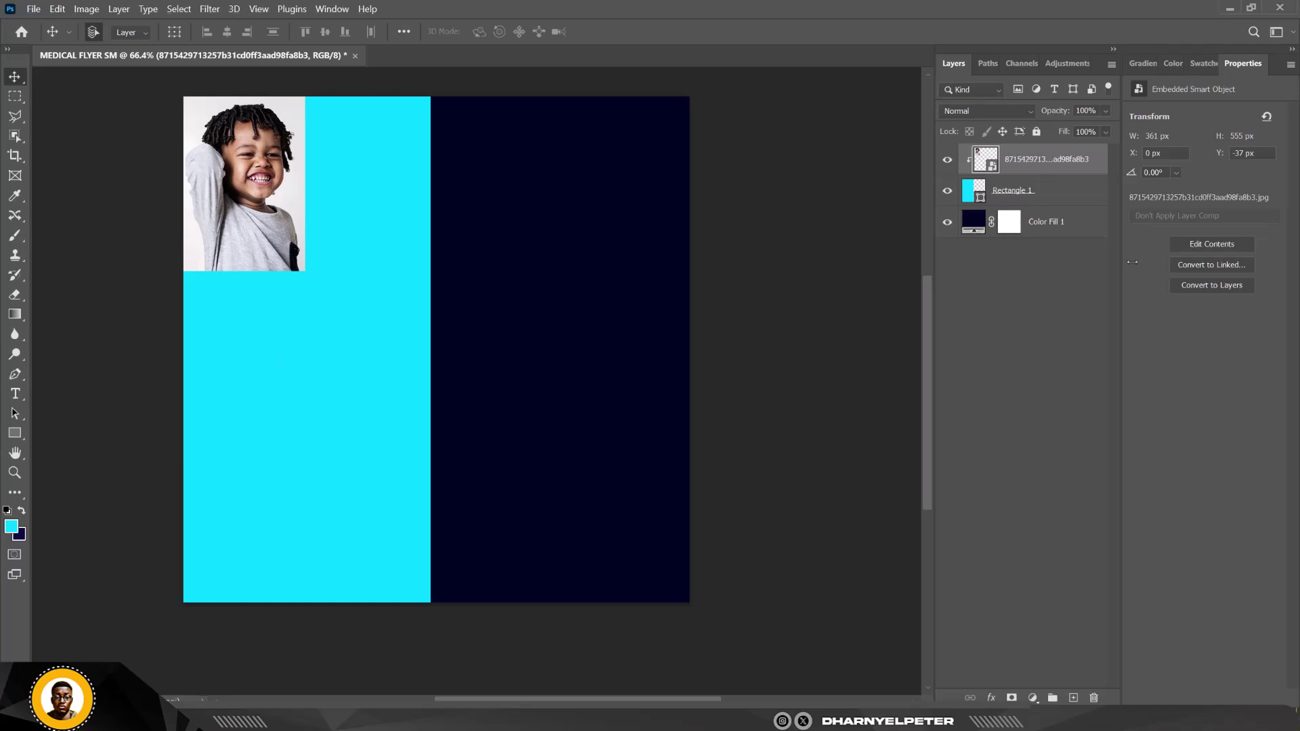
pyautogui.rightClick(1059, 163)
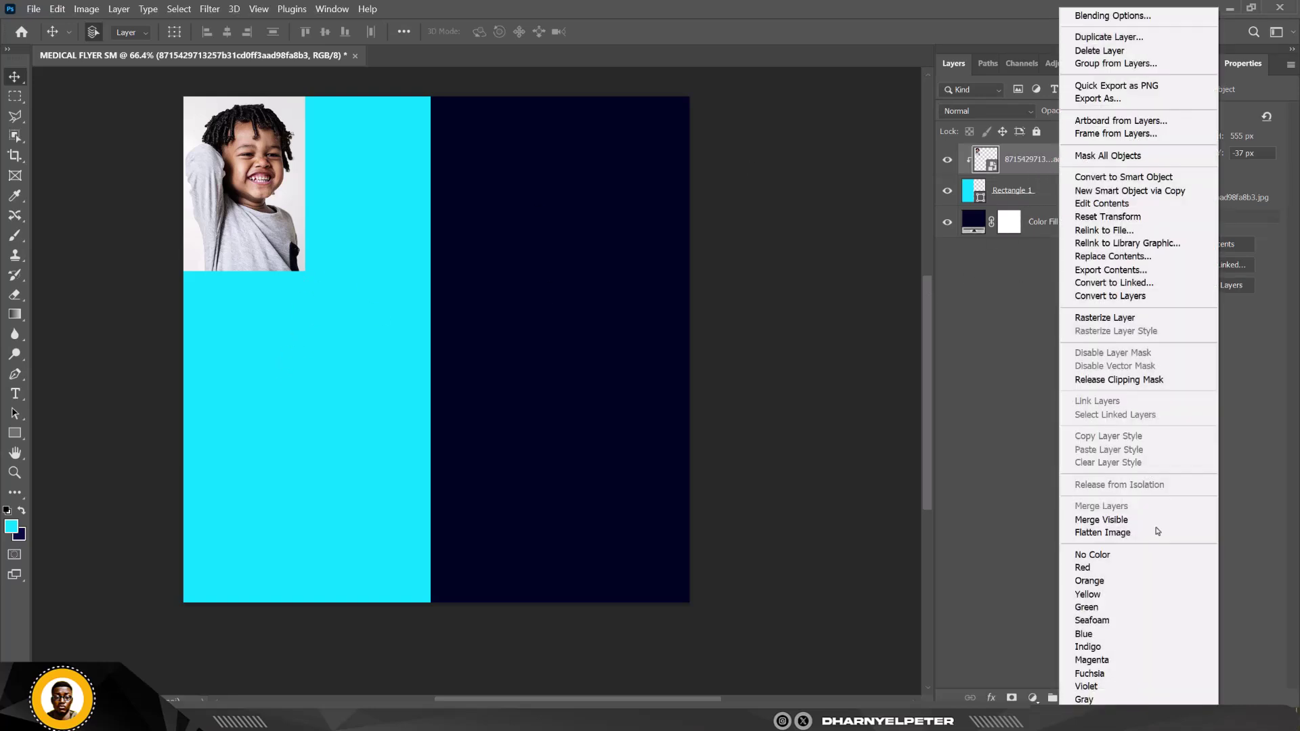
pyautogui.click(1125, 380)
# Clip the photo of the child in the grey sweater to the Rectangle 1 layer again
pyautogui.rightClick(1063, 170)
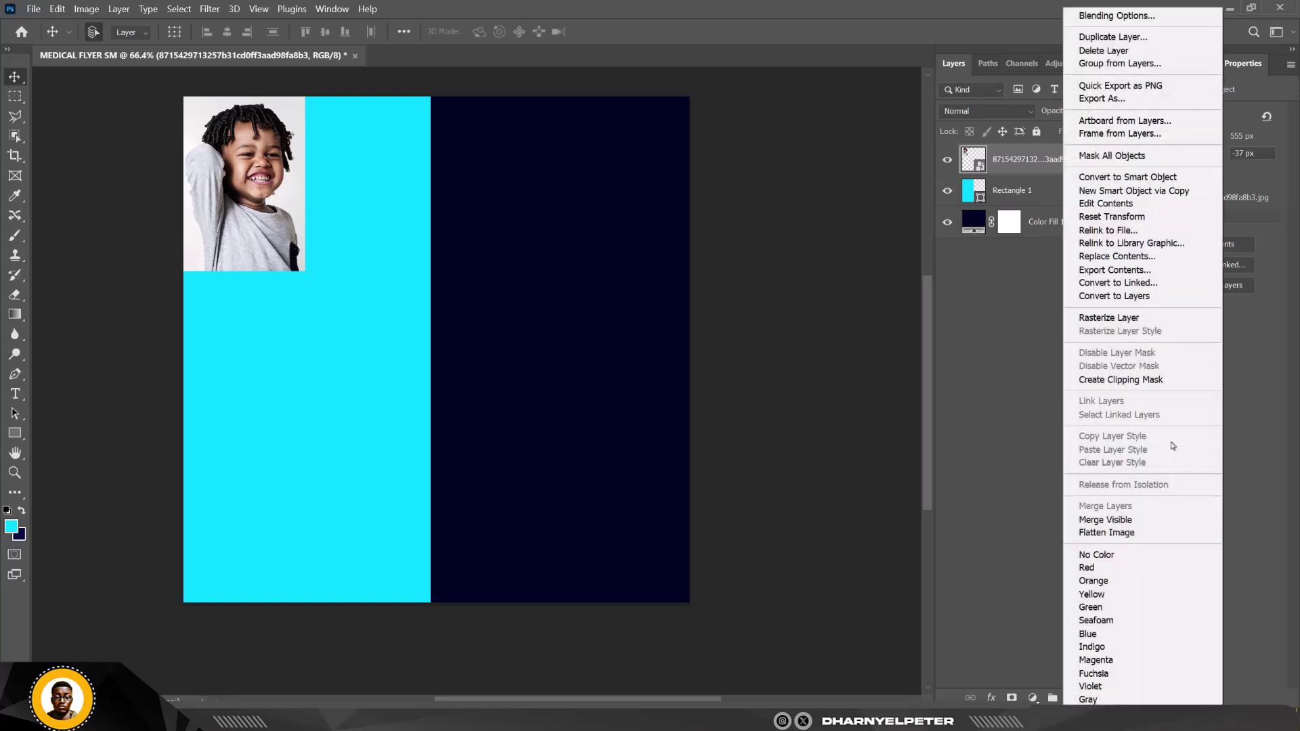
pyautogui.click(1125, 380)
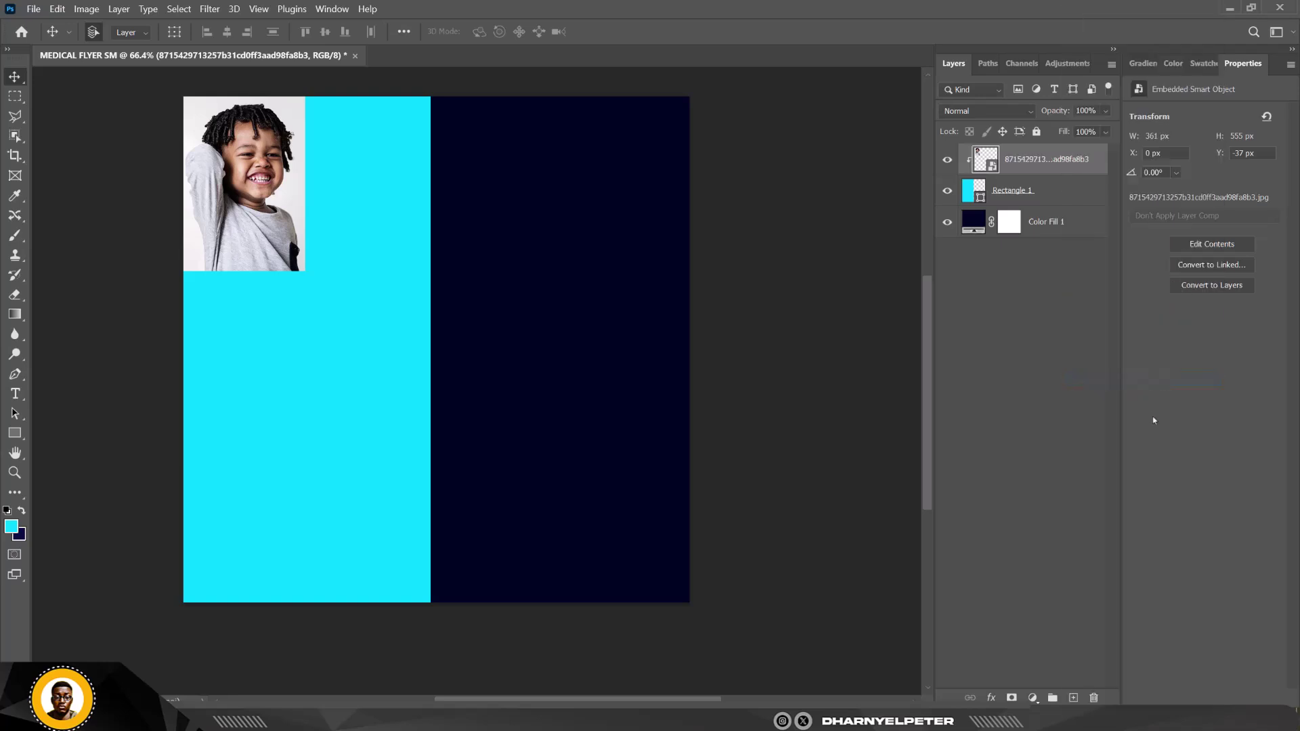
# Place the laughing man's photo from the RESOURCE folder, scaled to about 19.7%, beside the child's photo along the canvas's upper edge
pyautogui.click(283, 729)
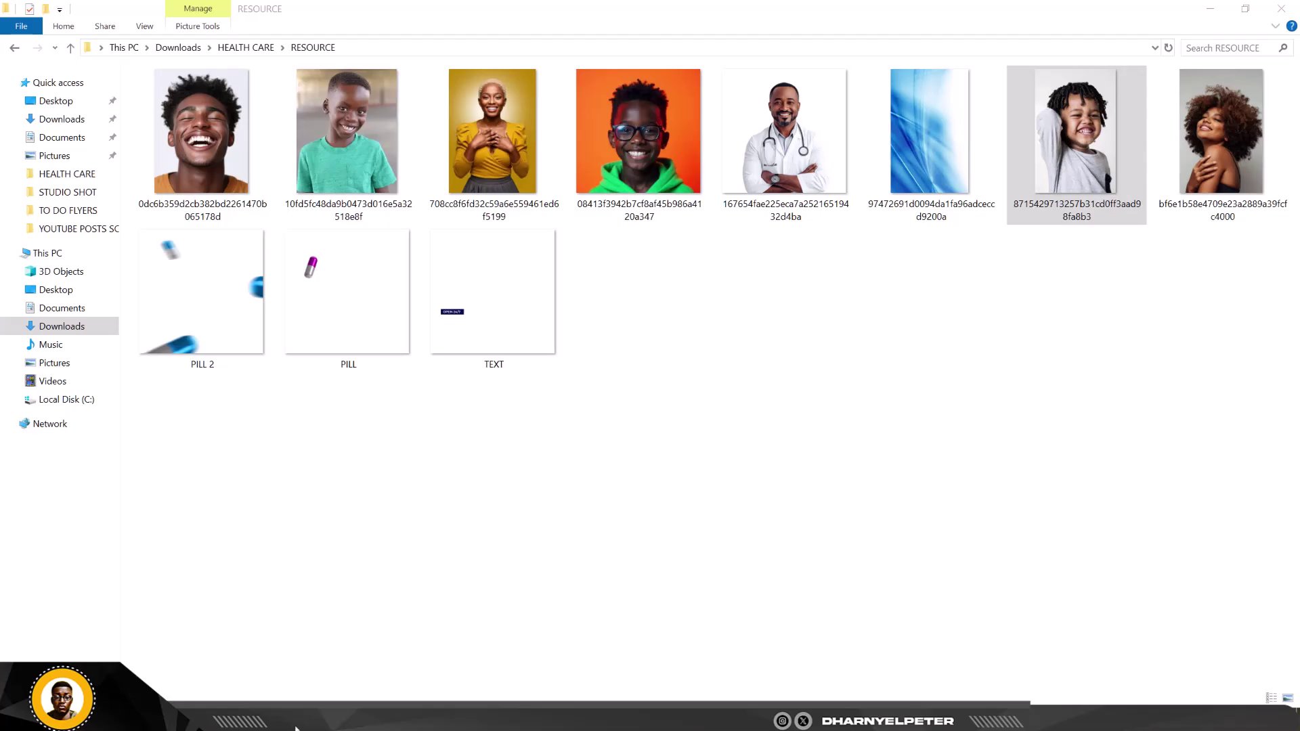
pyautogui.click(373, 129)
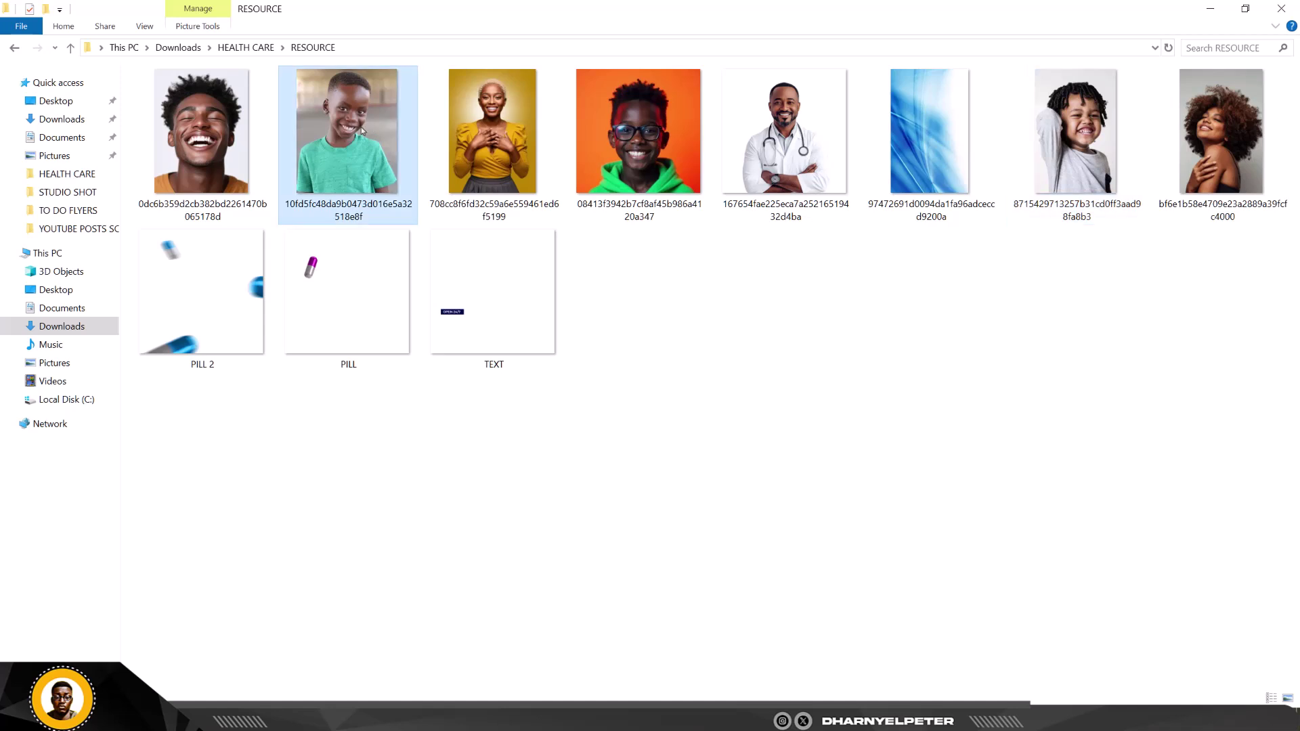
pyautogui.moveTo(199, 142); pyautogui.dragTo(350, 177)
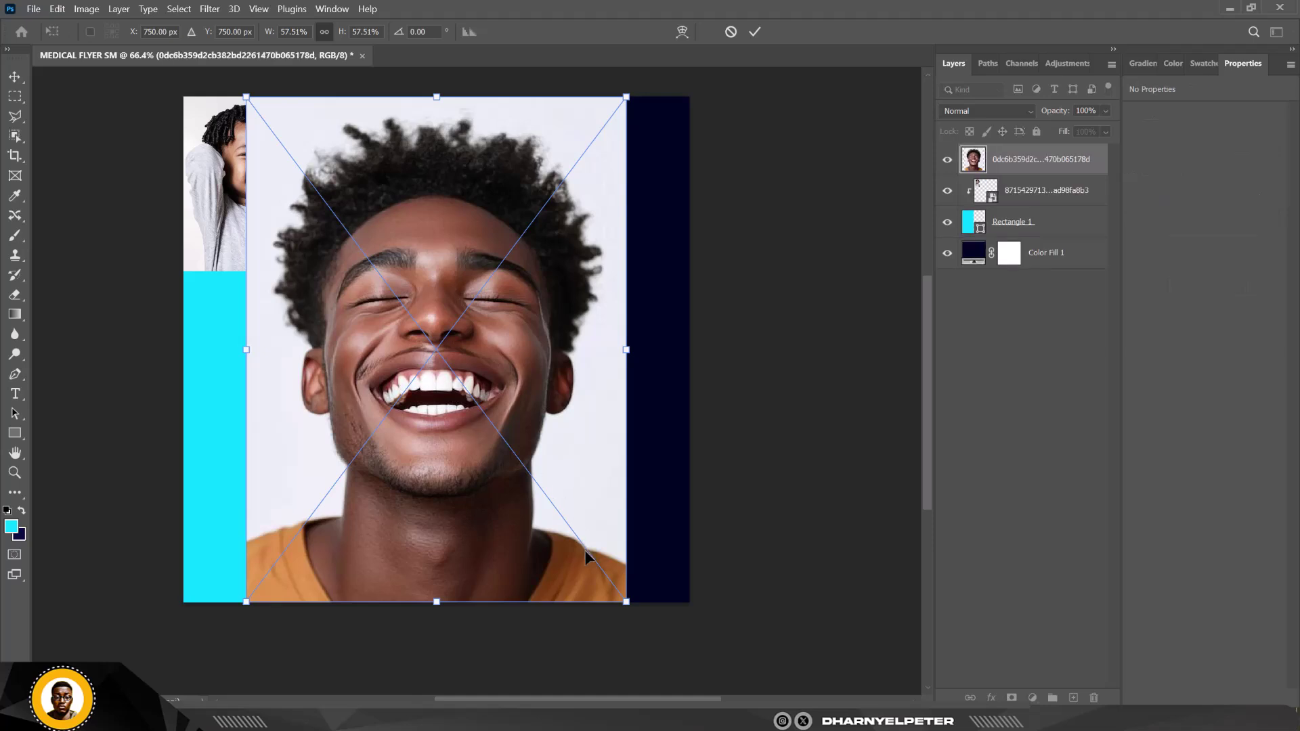
pyautogui.moveTo(626, 601); pyautogui.dragTo(373, 267)
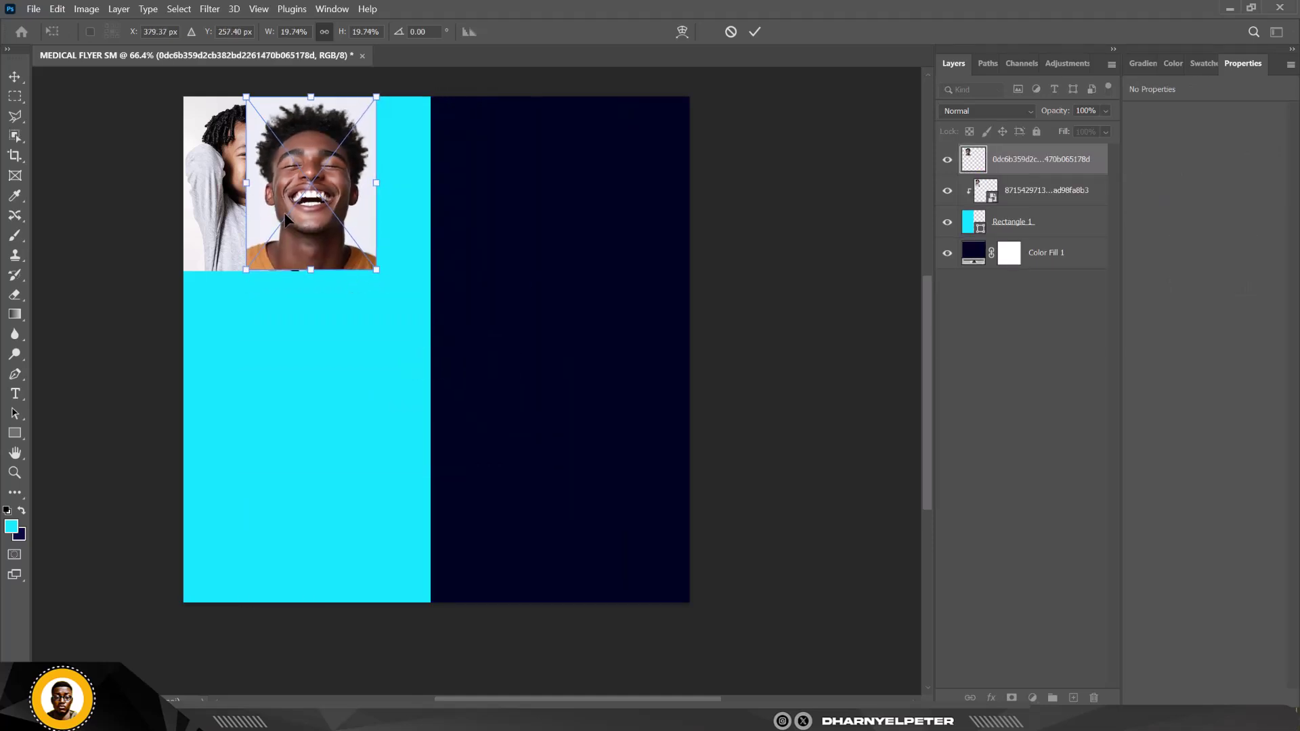
pyautogui.moveTo(312, 224); pyautogui.dragTo(347, 219)
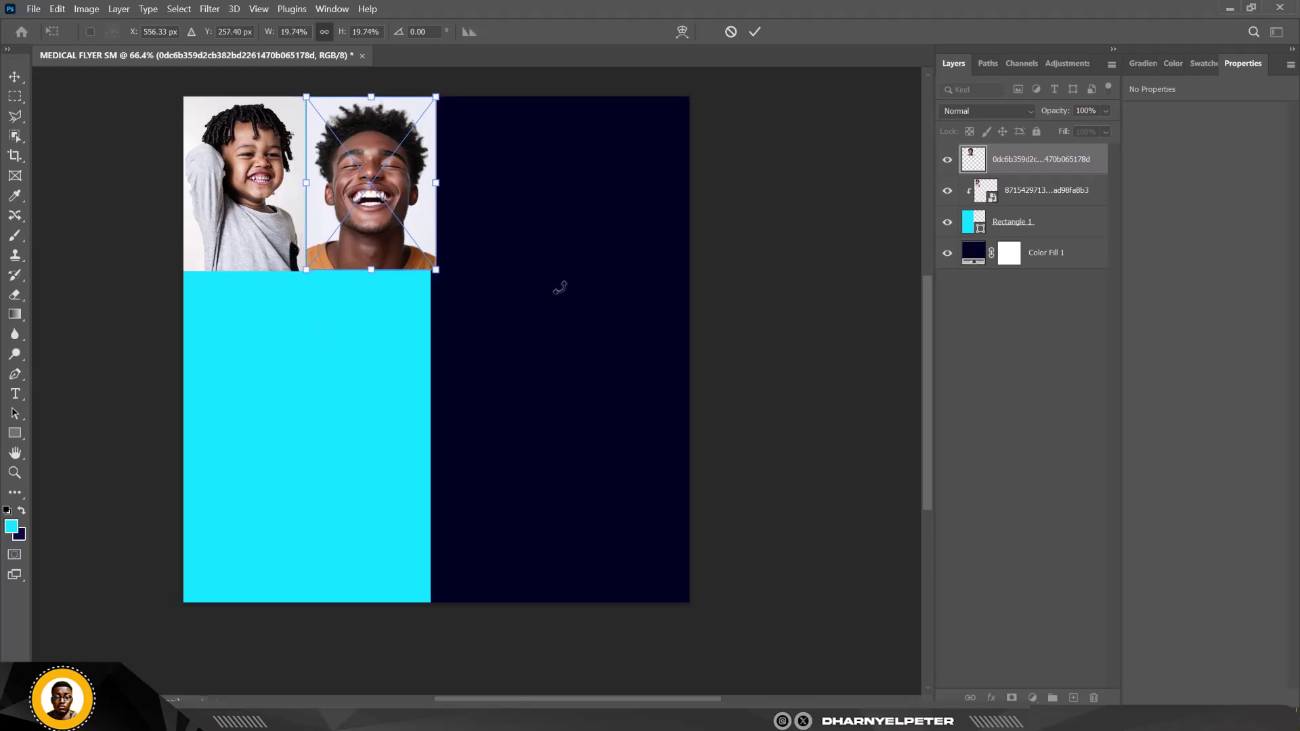
pyautogui.press('Return')
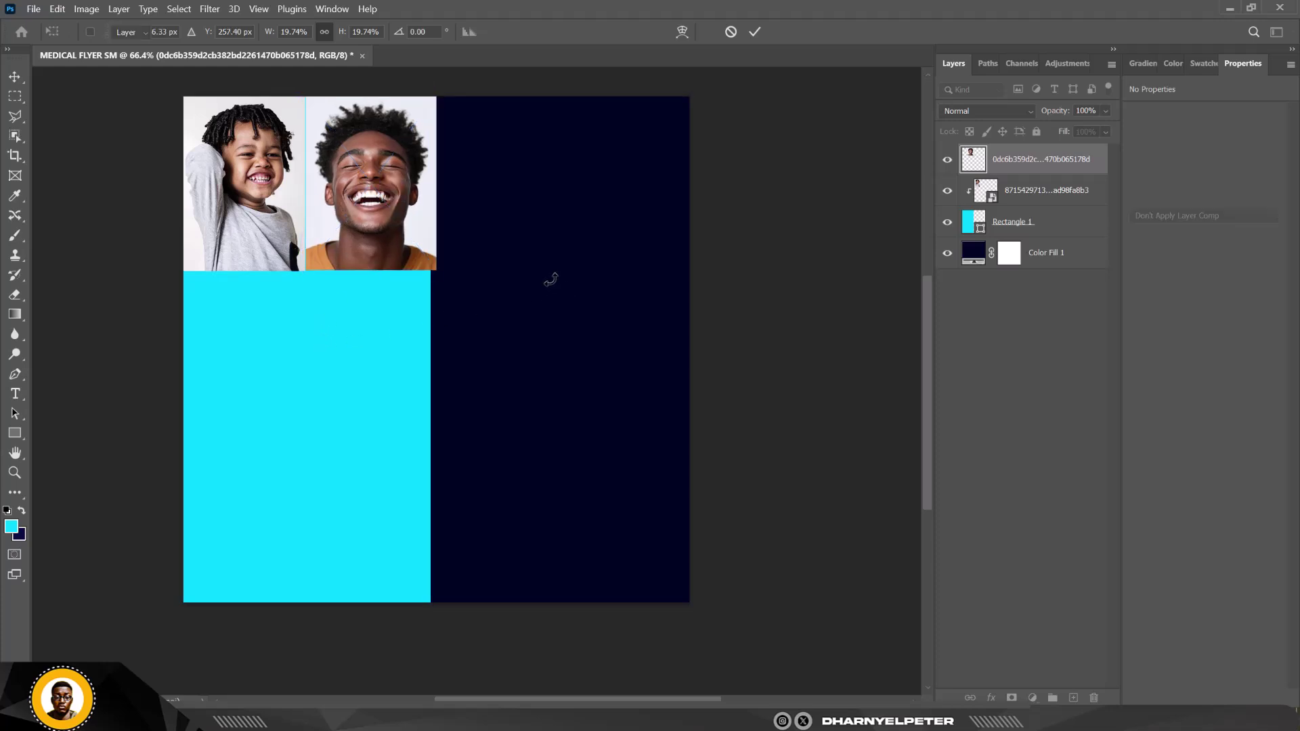
# Clip the laughing man's photo to Rectangle 1 and shift it left until it meets the cyan panel's right edge
pyautogui.rightClick(1061, 171)
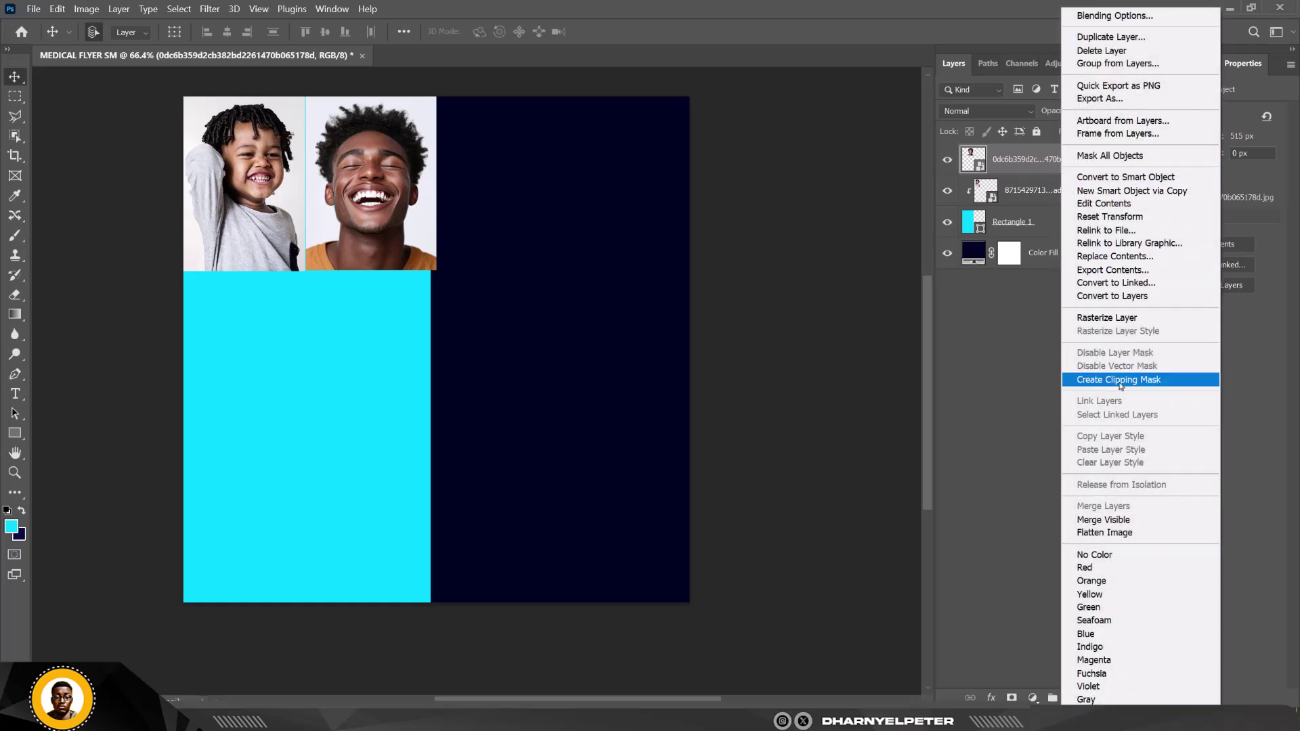
pyautogui.click(1121, 381)
pyautogui.moveTo(372, 223); pyautogui.dragTo(375, 317)
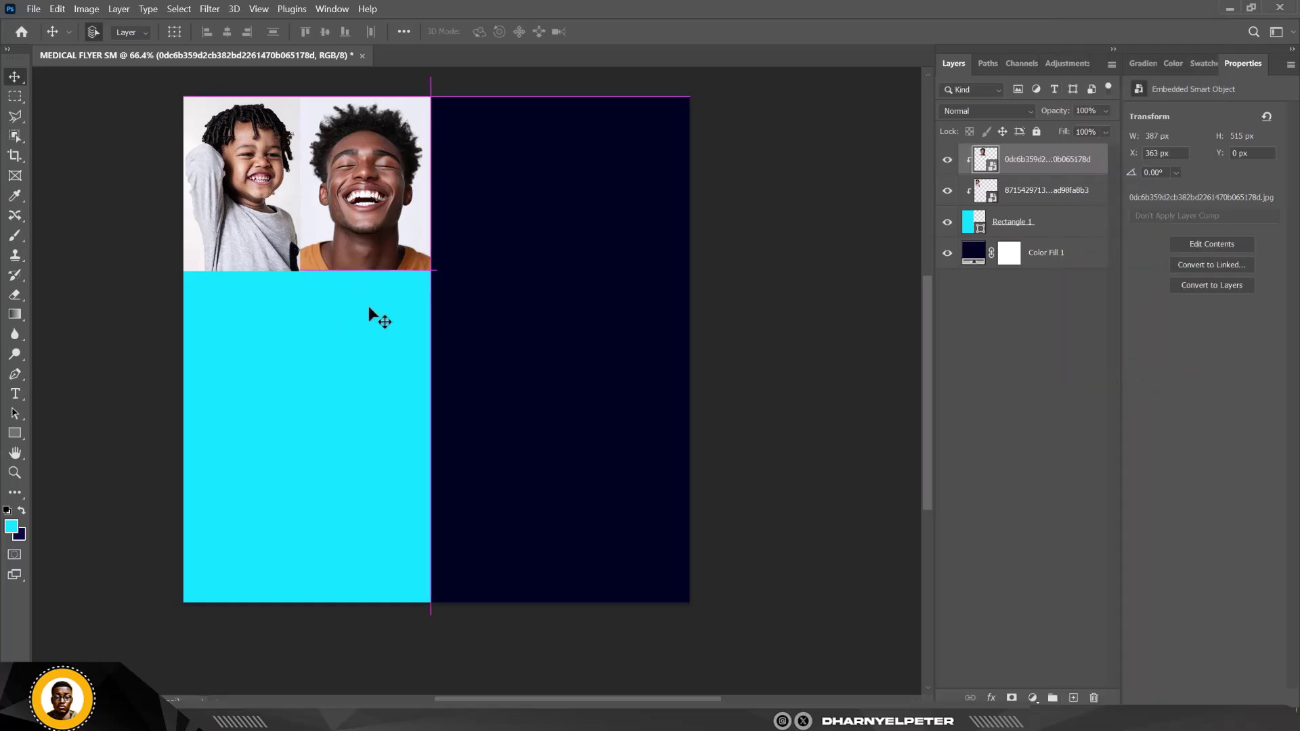
# Place the photo of the boy with glasses above the grey-sweater child's layer, scaled to about 15.9%, directly beneath that child's photo
pyautogui.click(254, 199)
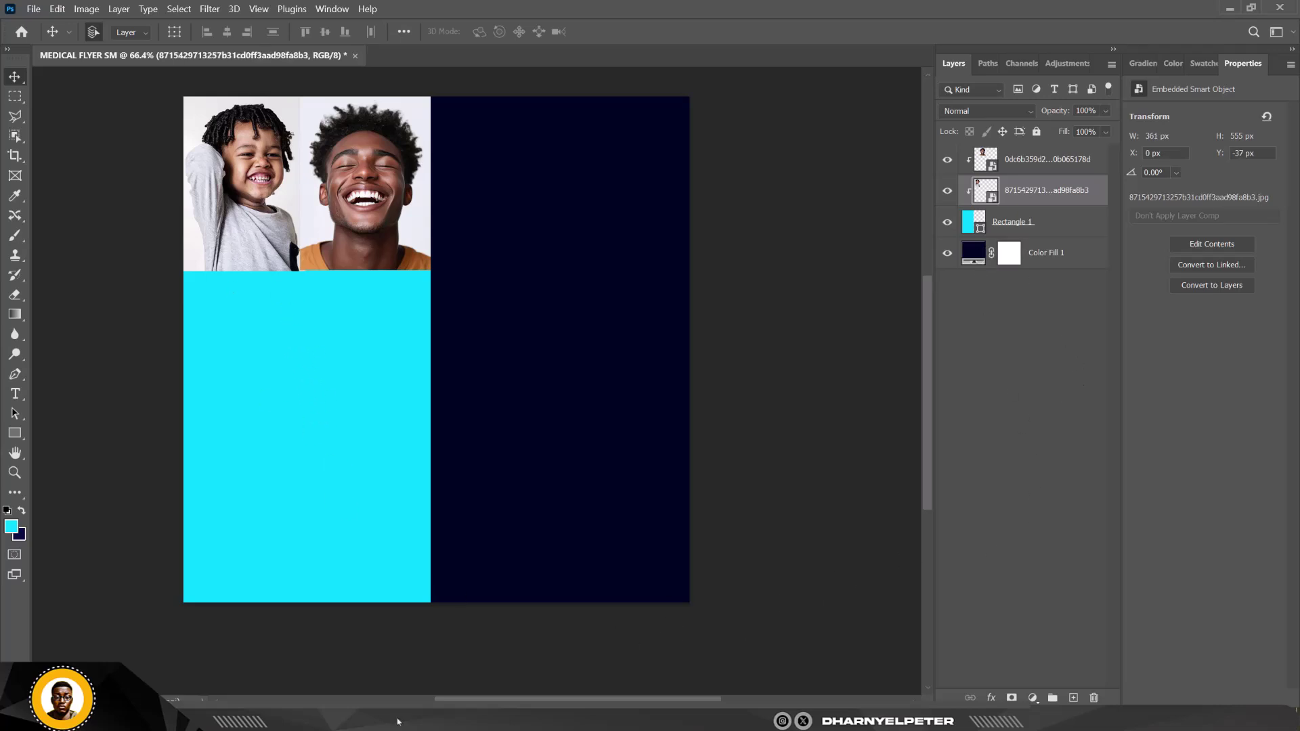
pyautogui.click(293, 727)
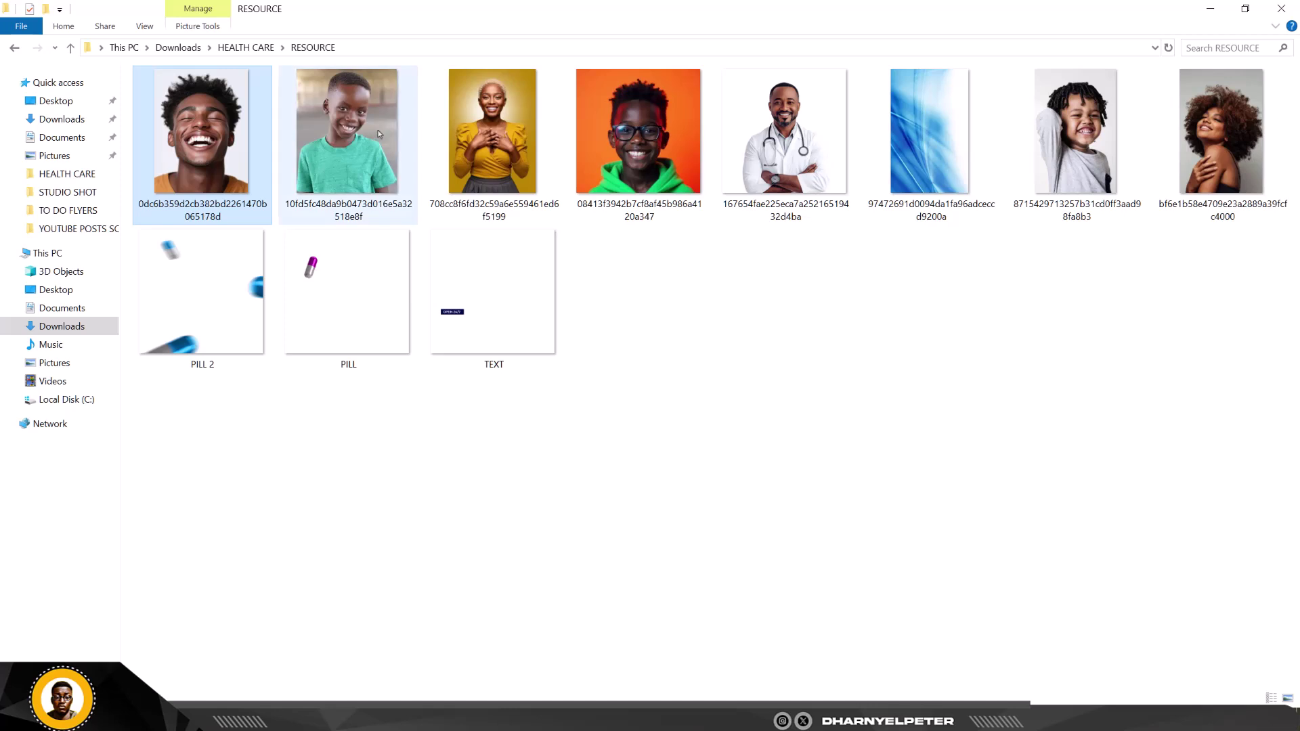
pyautogui.moveTo(656, 226); pyautogui.dragTo(309, 389)
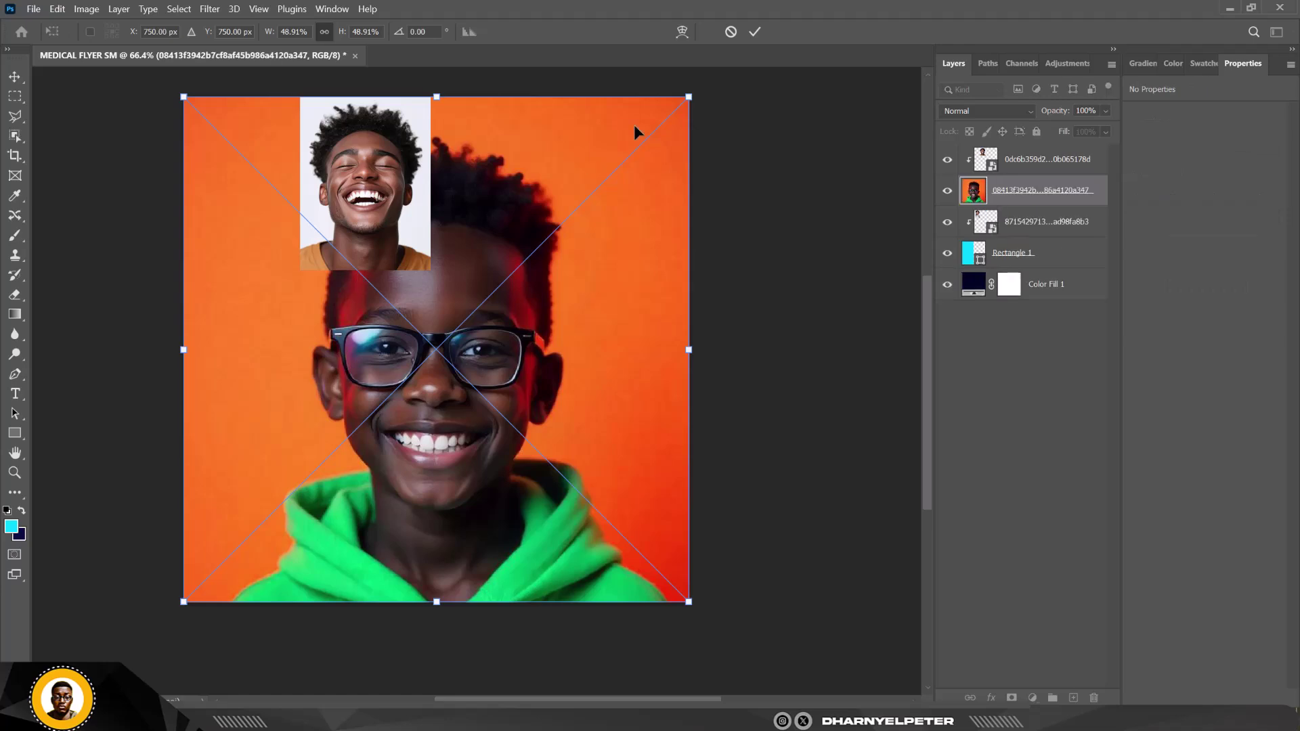
pyautogui.moveTo(696, 95); pyautogui.dragTo(393, 393)
pyautogui.moveTo(334, 513); pyautogui.dragTo(309, 393)
pyautogui.moveTo(376, 479); pyautogui.dragTo(313, 450)
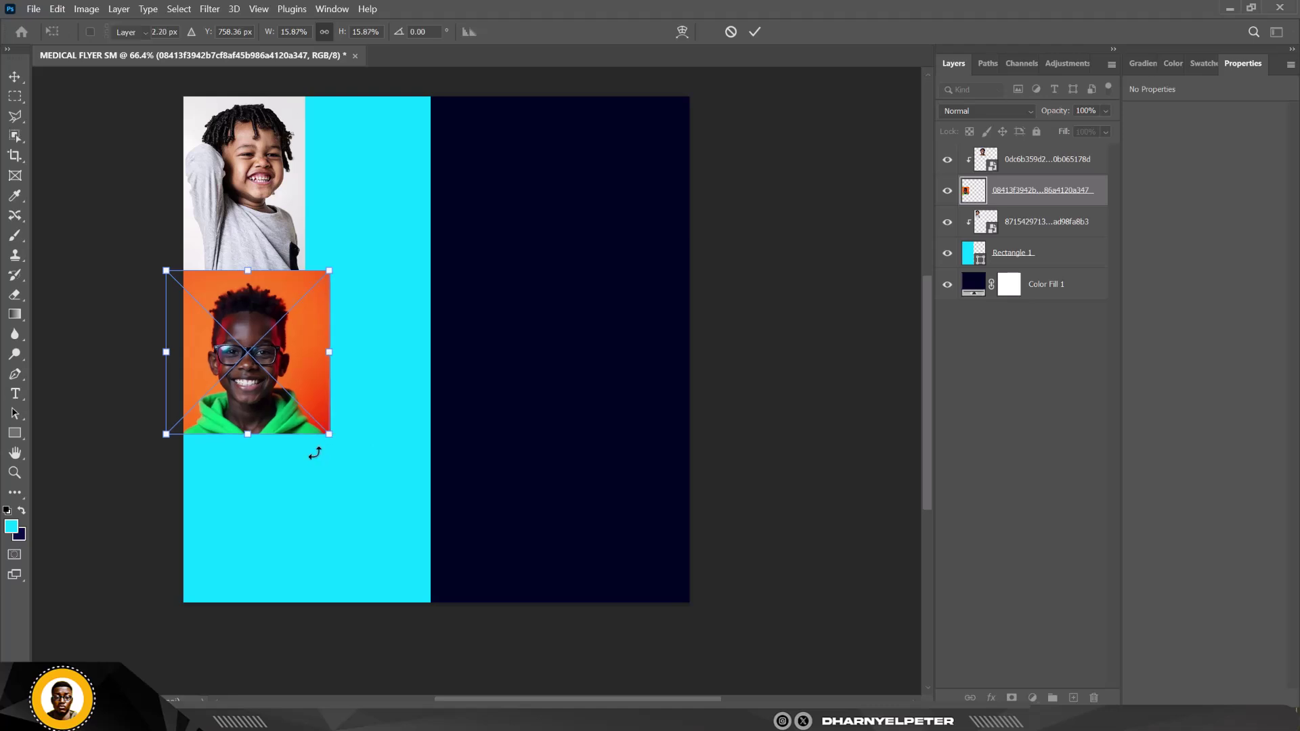
pyautogui.press('Return')
# Clip the photo of the boy with glasses to Rectangle 1 and nudge it left and slightly up under the child's photo
pyautogui.rightClick(1054, 196)
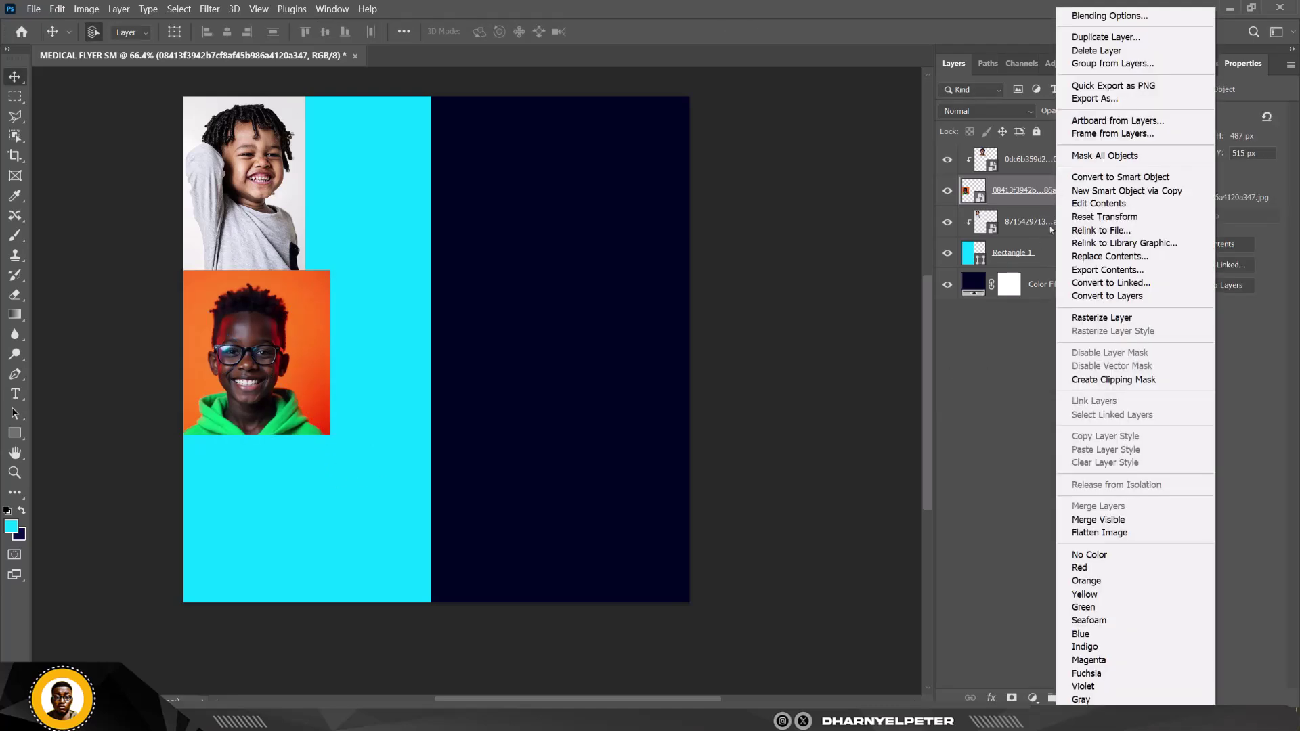
pyautogui.click(1098, 381)
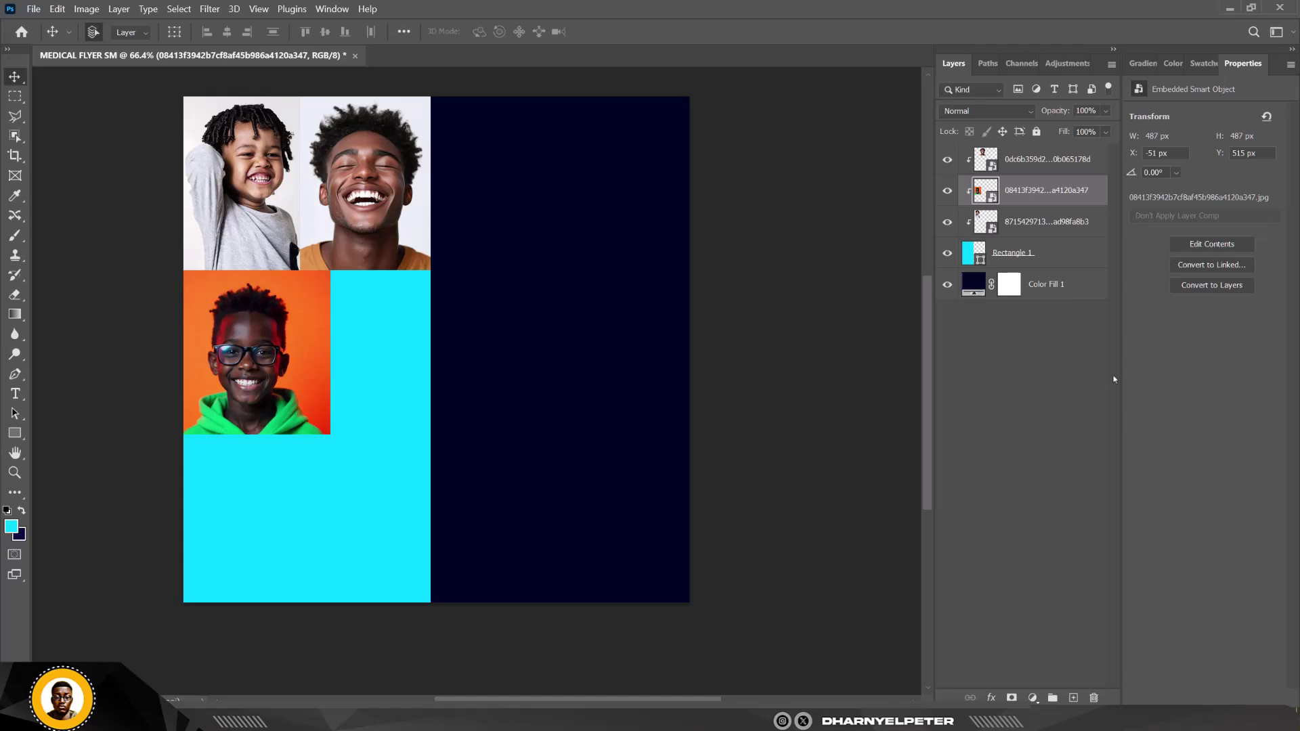
pyautogui.moveTo(300, 316); pyautogui.dragTo(291, 324)
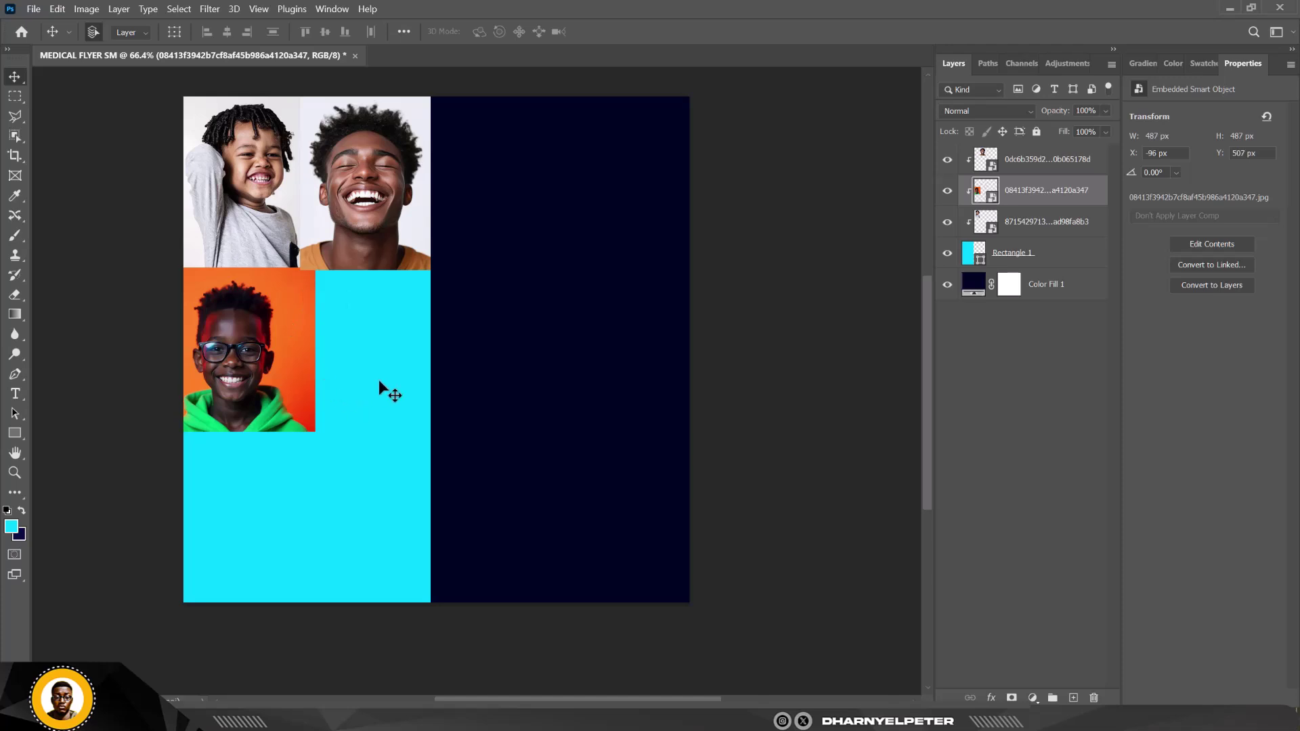
pyautogui.moveTo(227, 315); pyautogui.dragTo(230, 315)
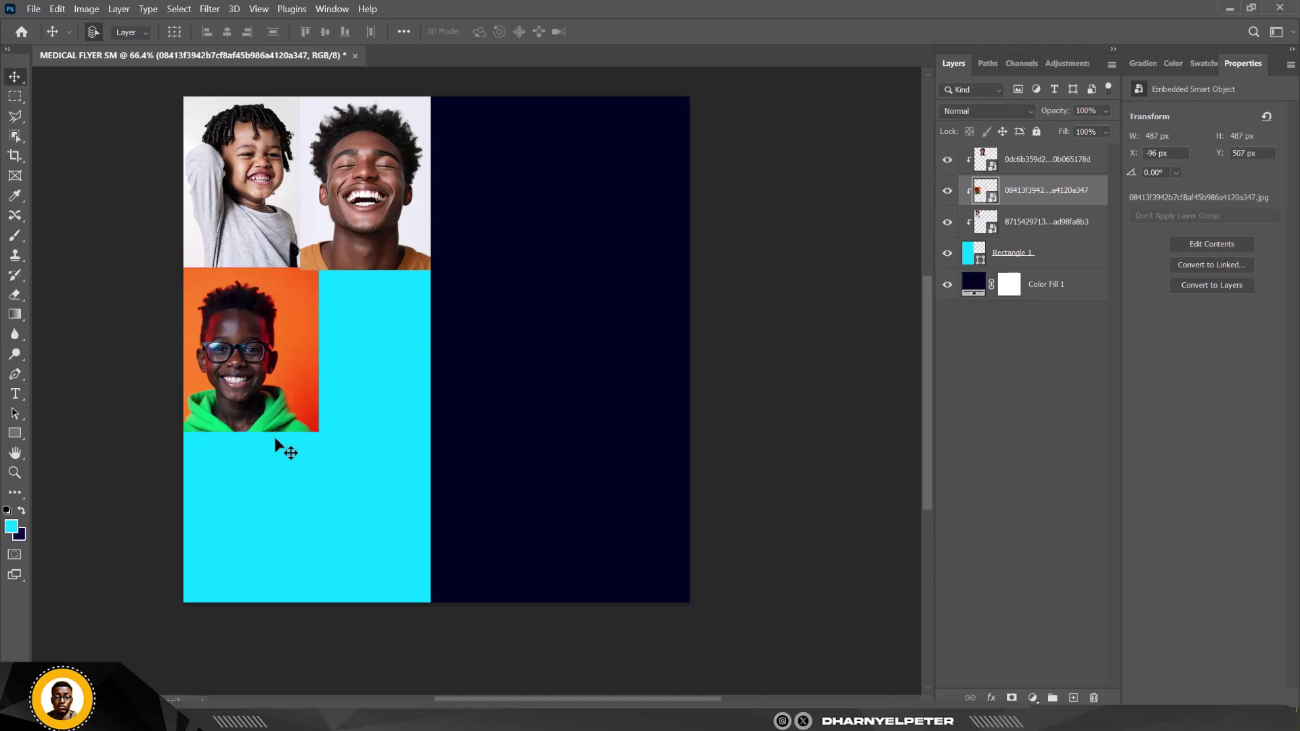
# Place the photo of the woman in the yellow top, scaled to 22.5%, below the laughing man's photo
pyautogui.click(288, 726)
pyautogui.click(492, 140)
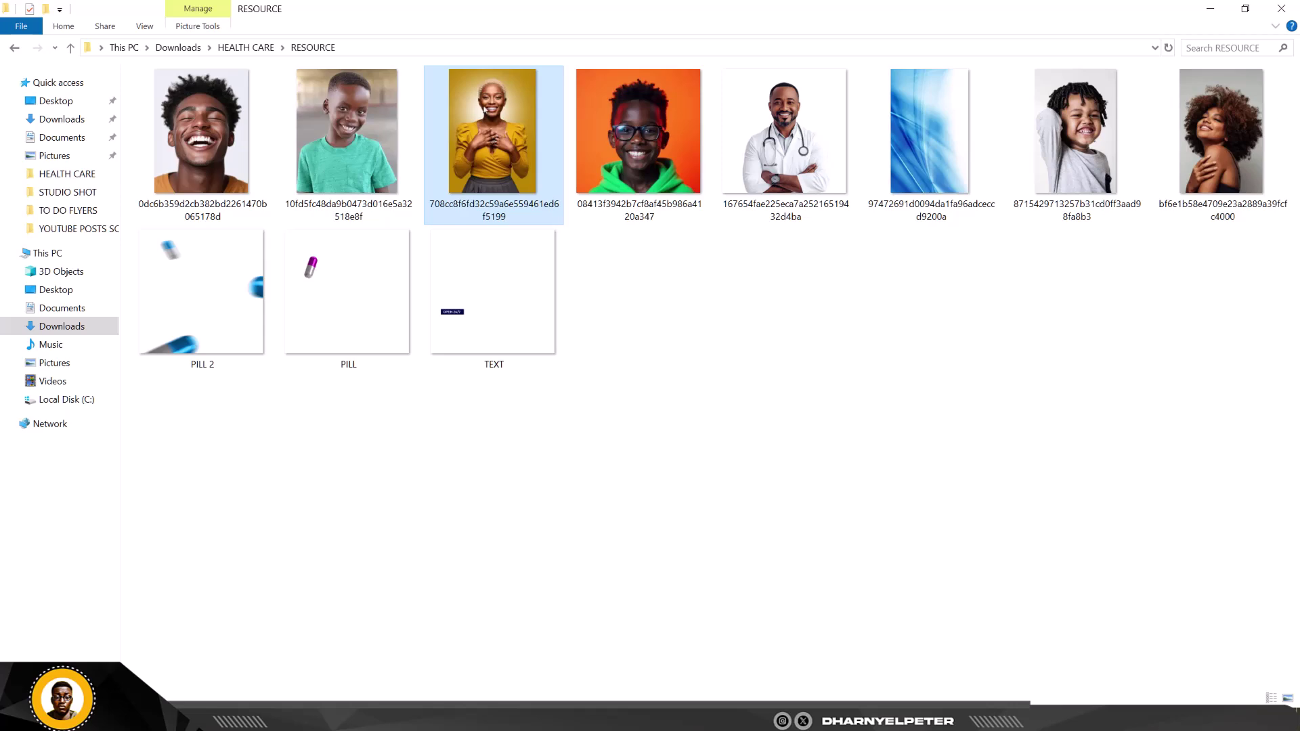
pyautogui.moveTo(493, 141); pyautogui.dragTo(373, 354)
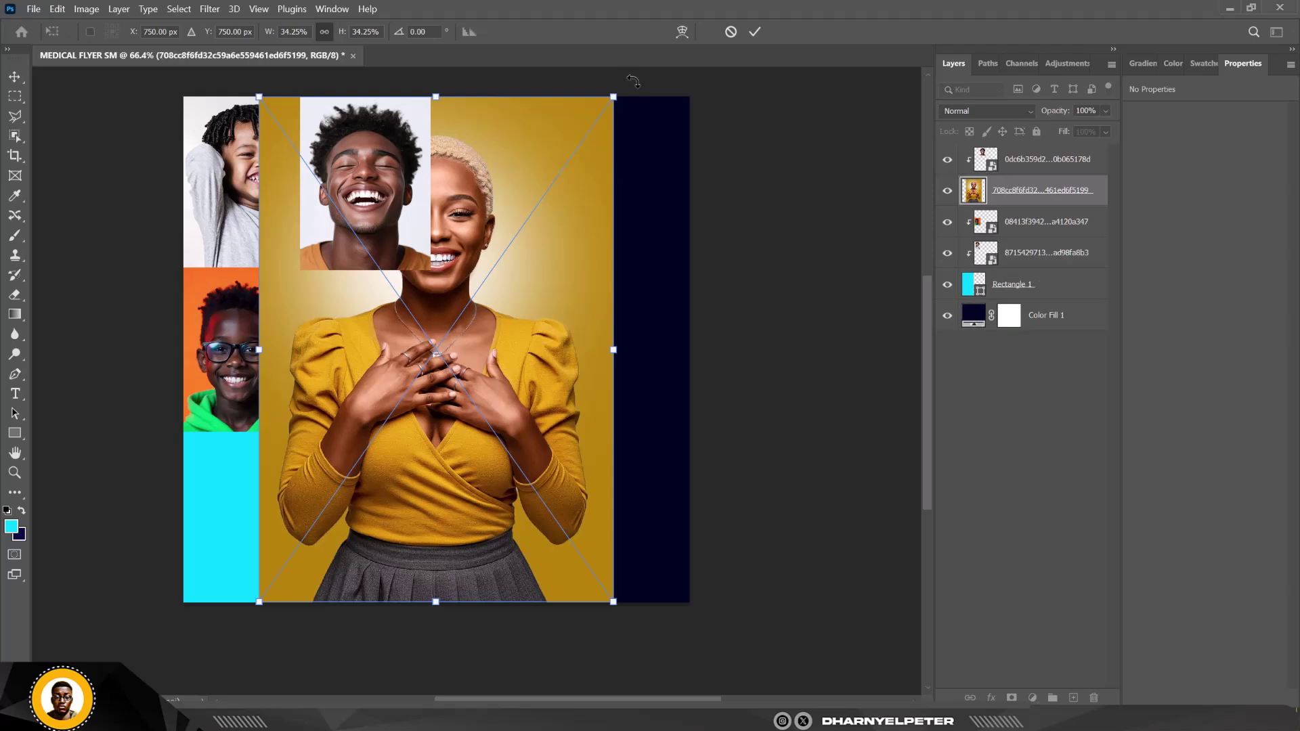
pyautogui.moveTo(615, 94); pyautogui.dragTo(542, 304)
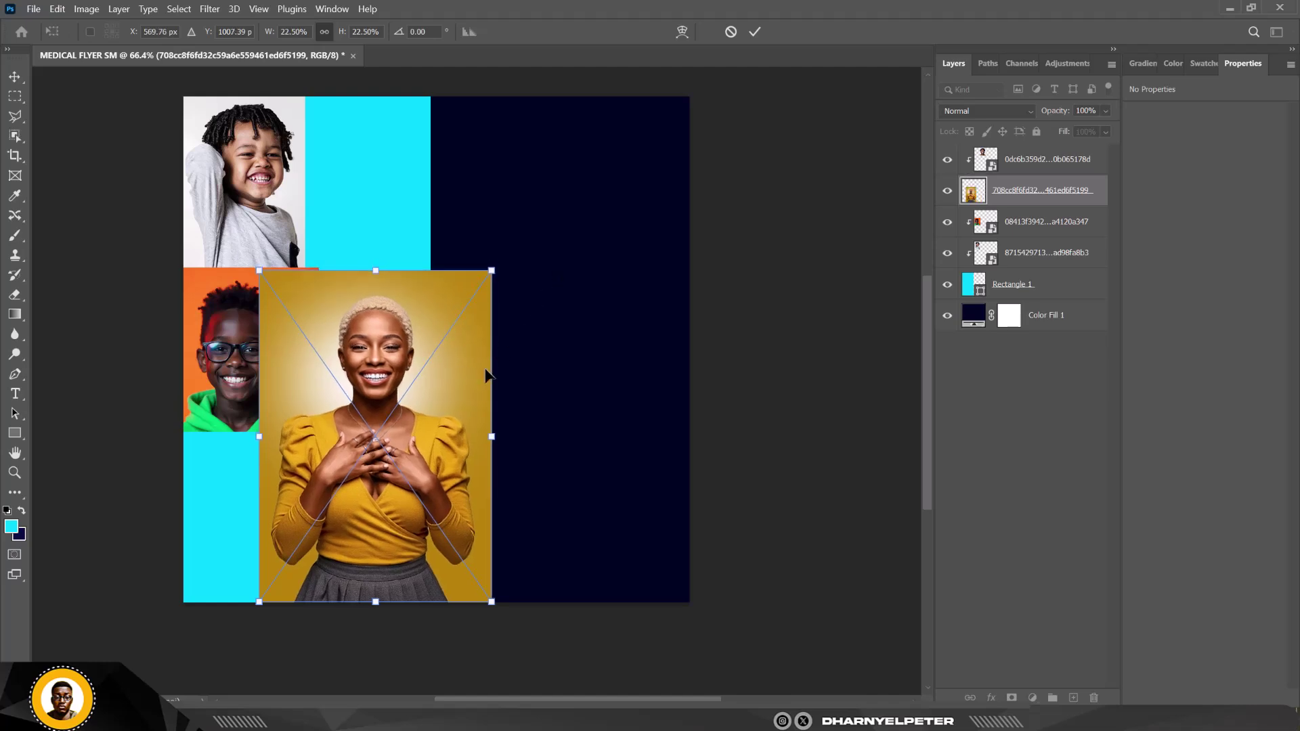
pyautogui.moveTo(485, 372); pyautogui.dragTo(493, 370)
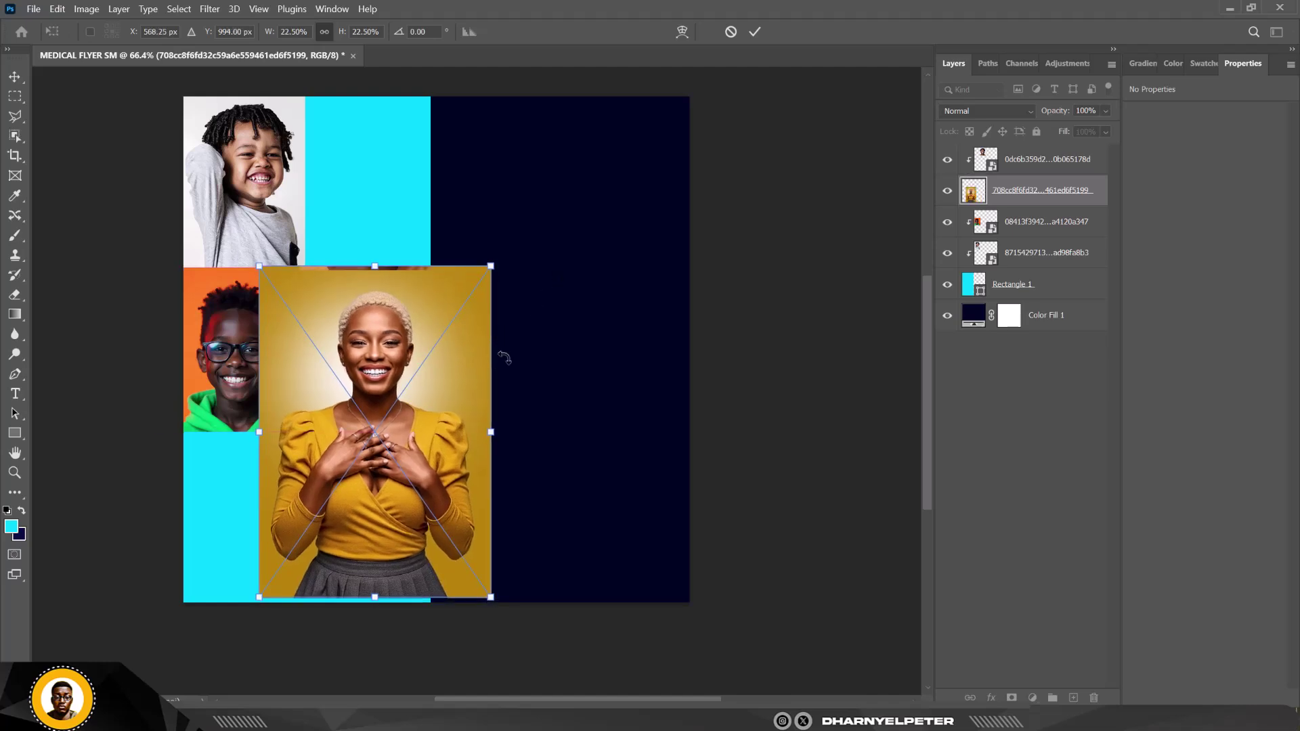
pyautogui.press('Return')
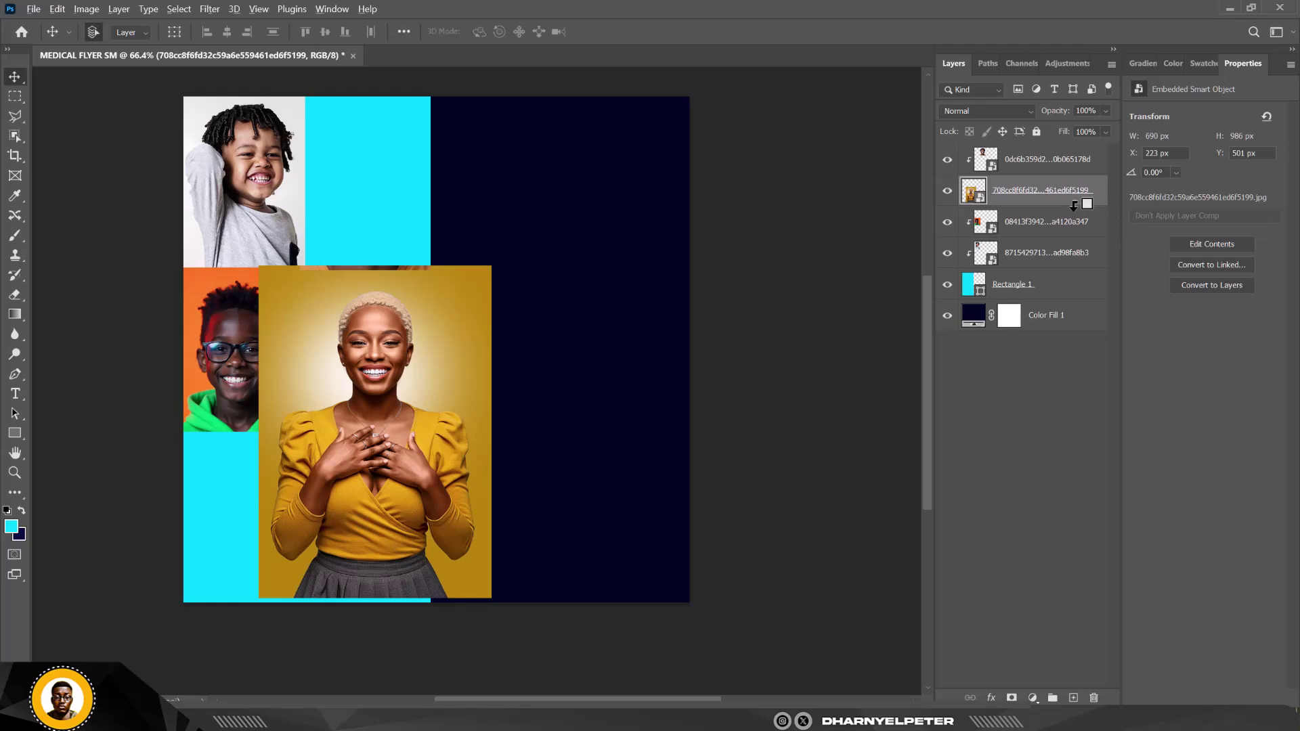
# Clip the yellow-top woman's photo to Rectangle 1 and move its layer below the layer of the boy with glasses
pyautogui.keyDown('alt'); pyautogui.click(1074, 200); pyautogui.keyUp('alt')
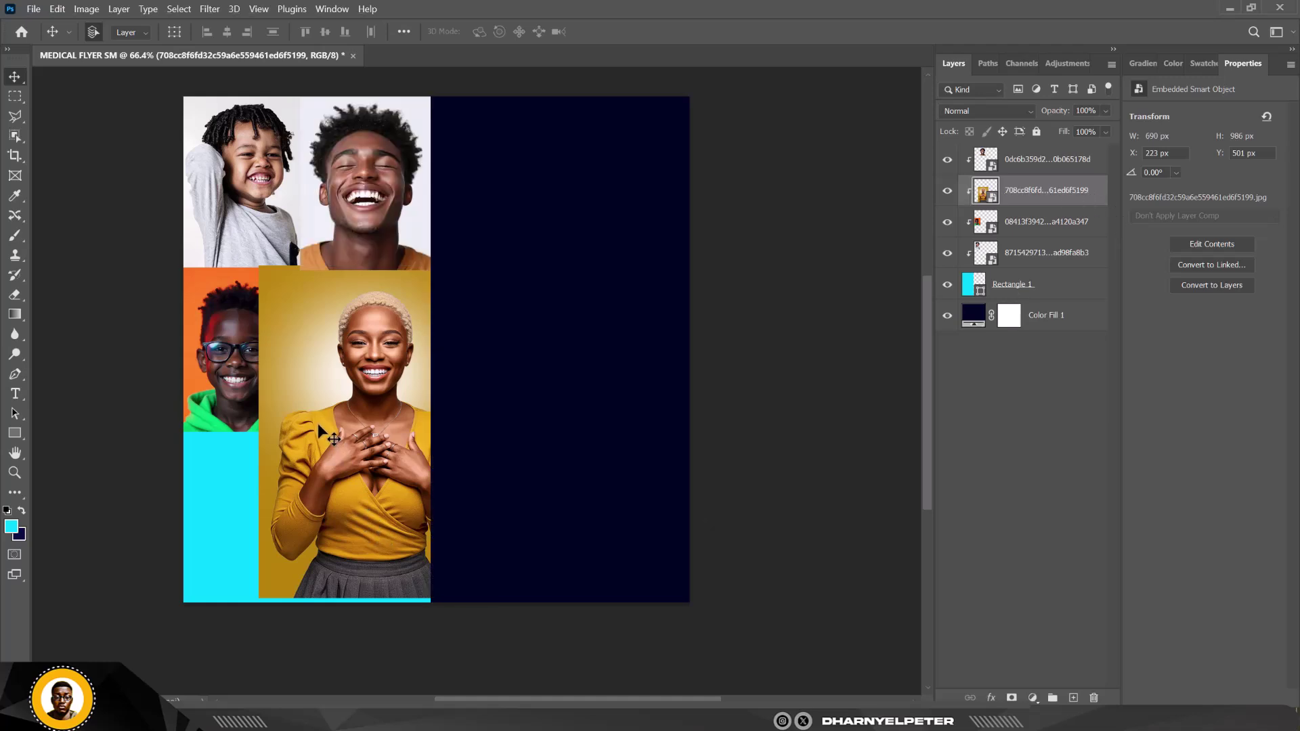
pyautogui.moveTo(1061, 200); pyautogui.dragTo(1054, 234)
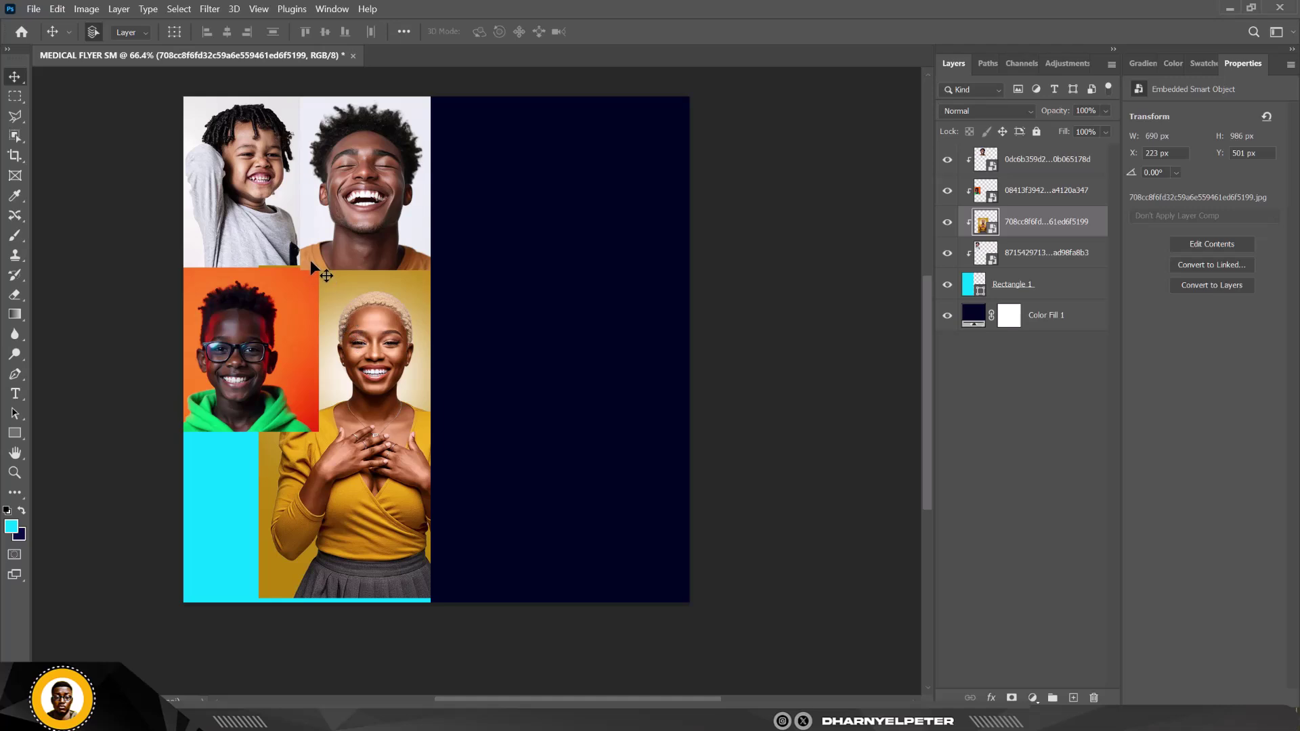
# Reposition the yellow-top woman's photo to about X 230 px, Y 474 px so her face sits beneath the laughing man
pyautogui.scroll(3, 310, 260)
pyautogui.moveTo(370, 340); pyautogui.dragTo(378, 354)
pyautogui.scroll(-3, 374, 325)
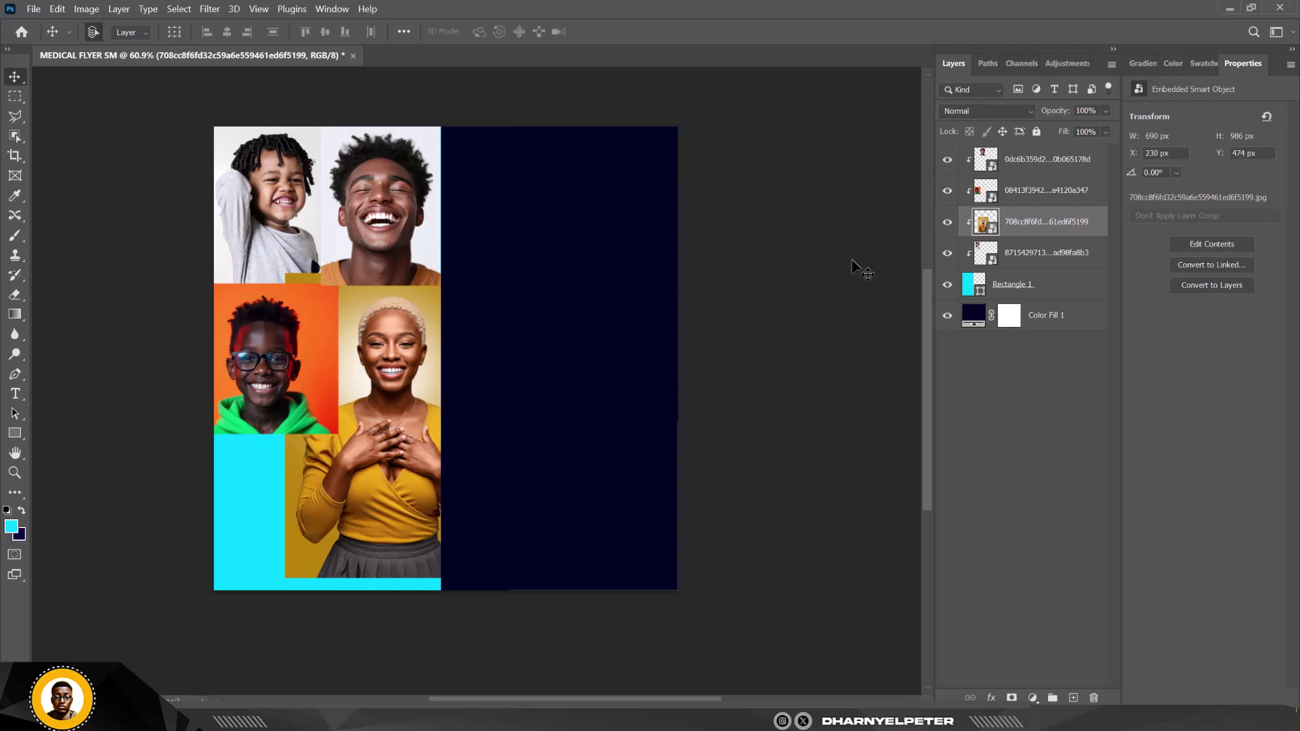
# Place the curly-haired woman's photo above the laughing man's layer, scaled to about 12.2%, in the canvas's lower-left corner below the boy with glasses
pyautogui.click(1035, 163)
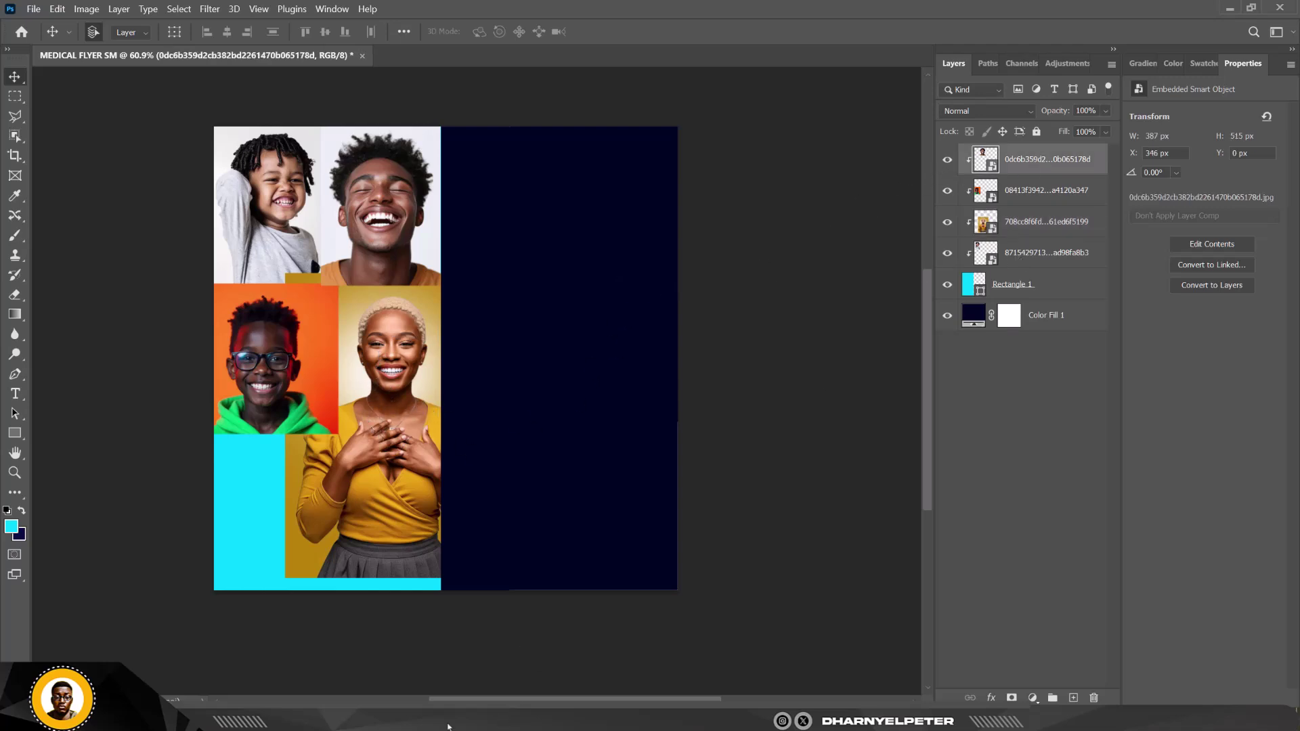
pyautogui.click(302, 726)
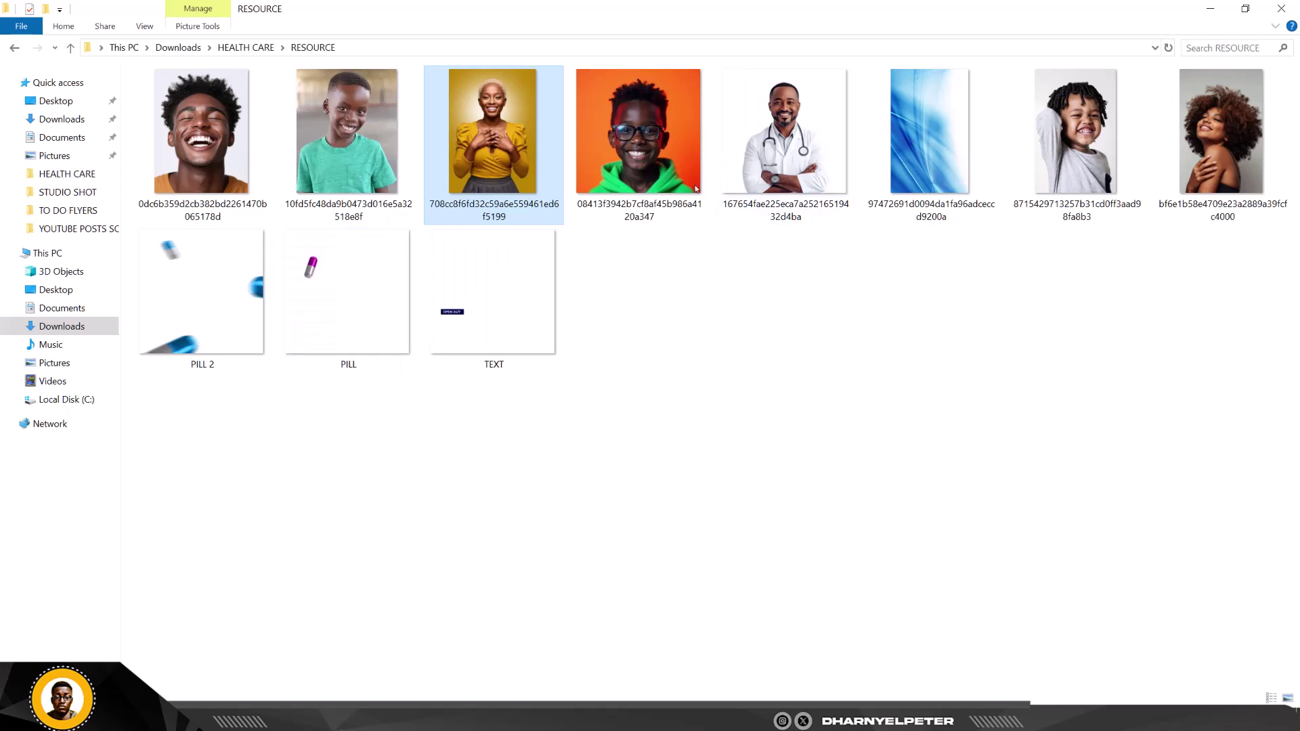
pyautogui.moveTo(1210, 150); pyautogui.dragTo(277, 461)
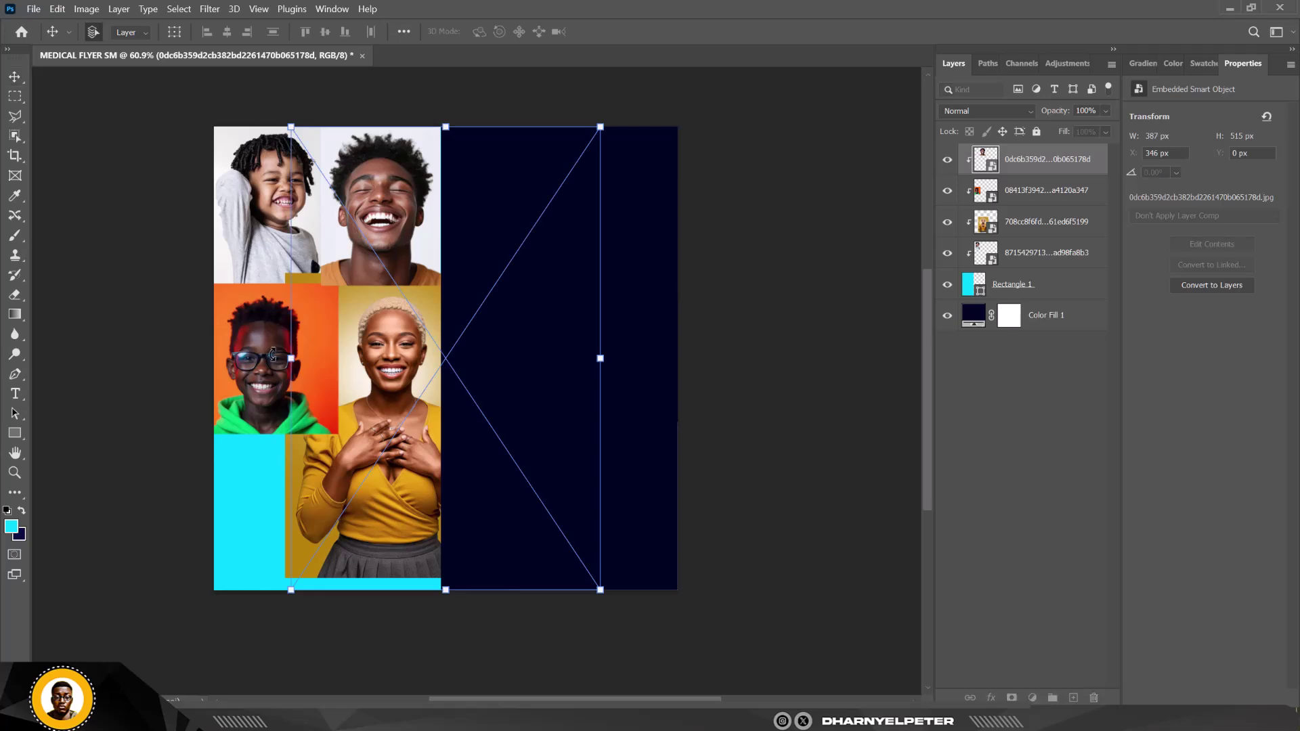
pyautogui.moveTo(601, 128); pyautogui.dragTo(436, 442)
pyautogui.moveTo(349, 525); pyautogui.dragTo(270, 534)
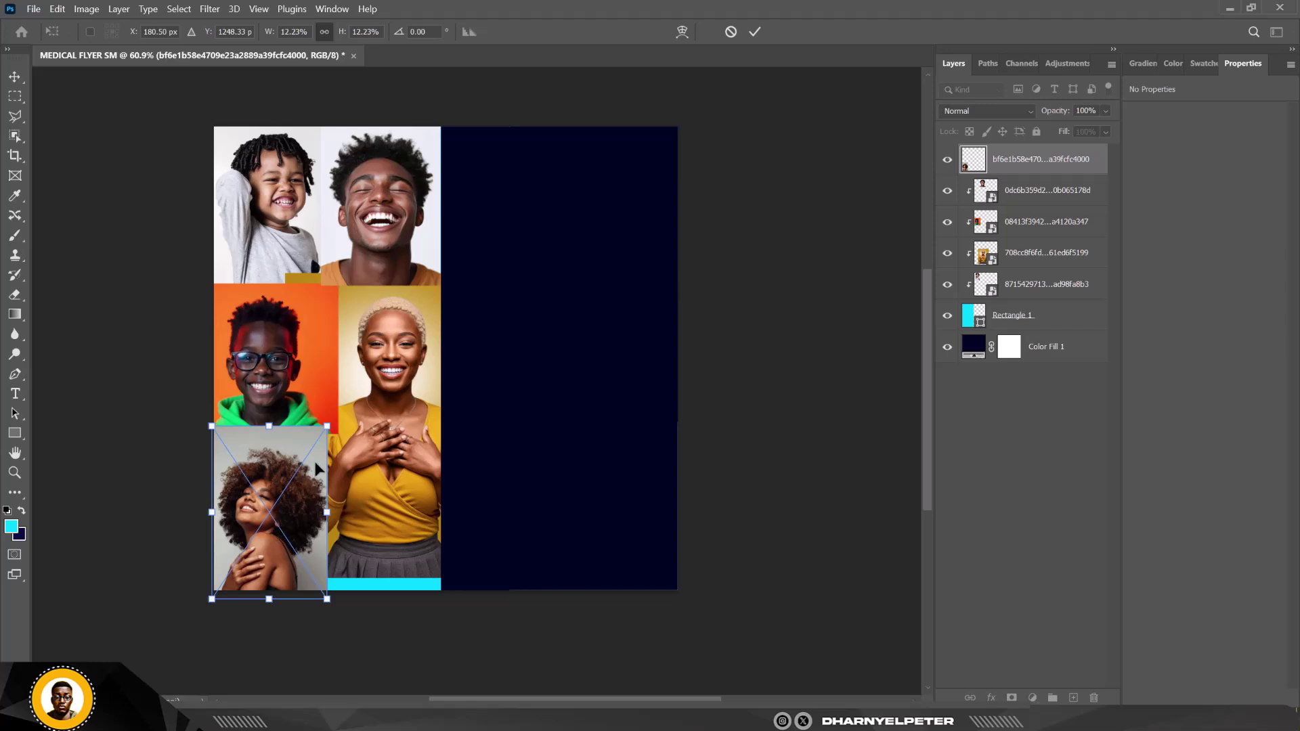
pyautogui.moveTo(315, 469); pyautogui.dragTo(318, 478)
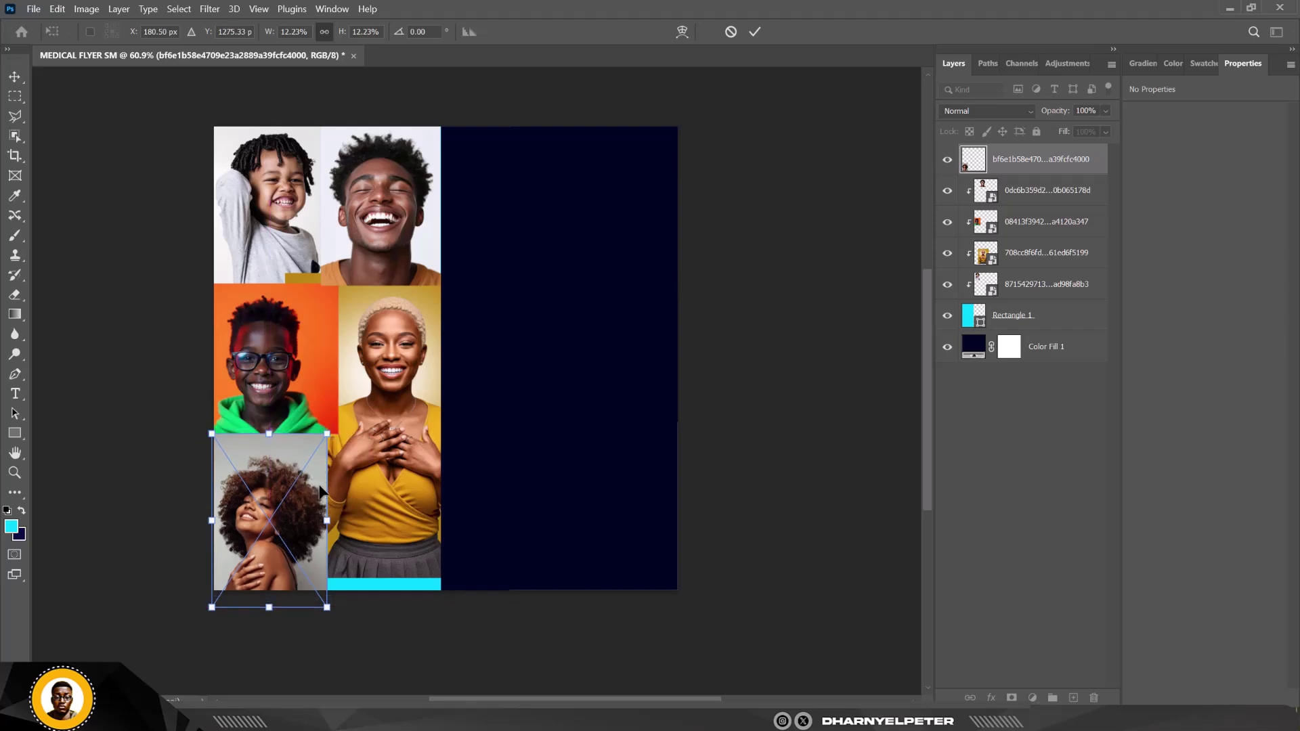
pyautogui.press('Return')
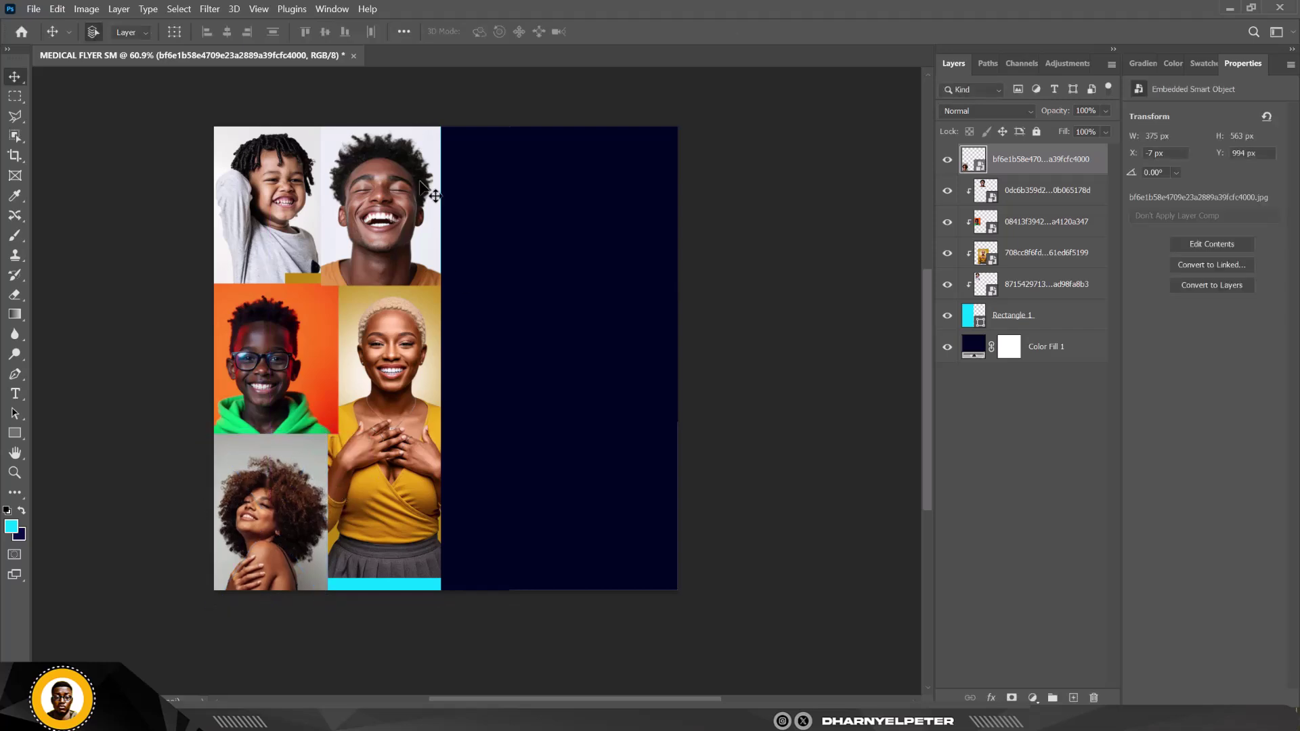
# Place the photo of the boy in the green T-shirt, scaled to about 18.15%, at the canvas's lower edge beside the curly-haired woman
pyautogui.click(285, 724)
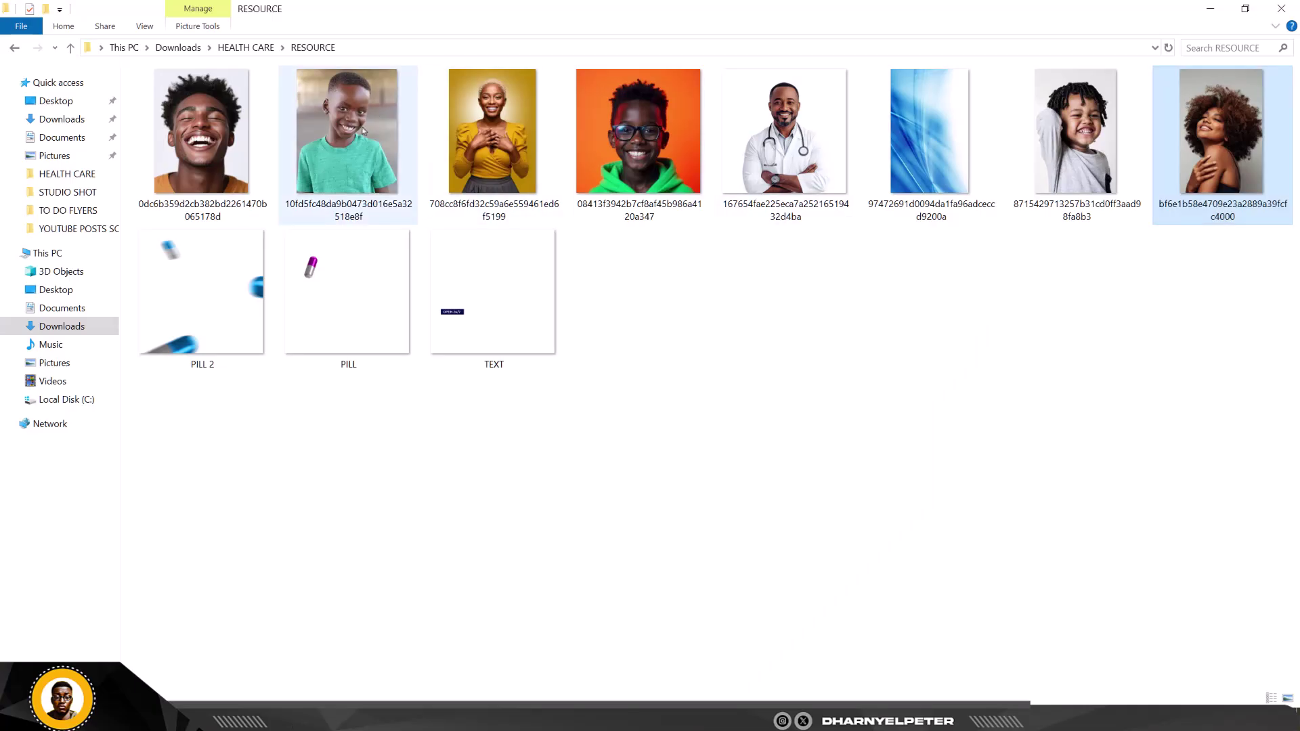
pyautogui.moveTo(363, 130); pyautogui.dragTo(367, 500)
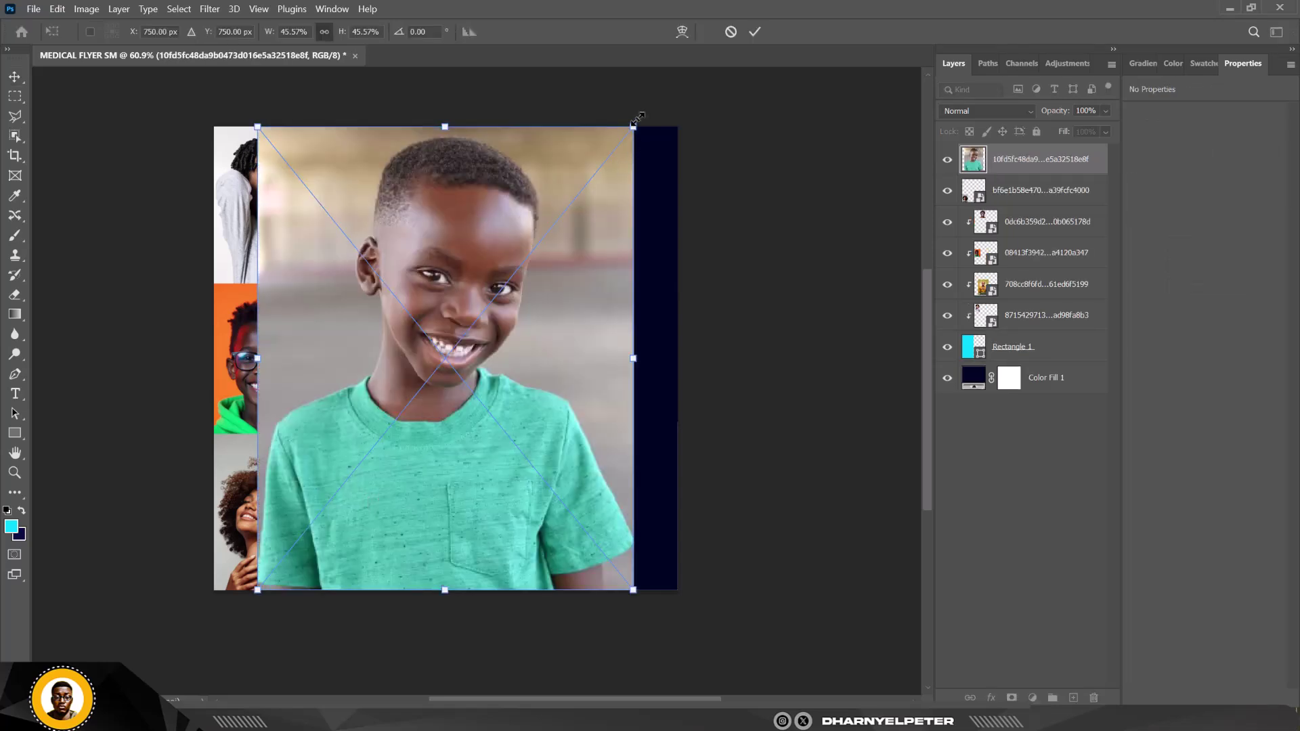
pyautogui.moveTo(637, 117); pyautogui.dragTo(540, 398)
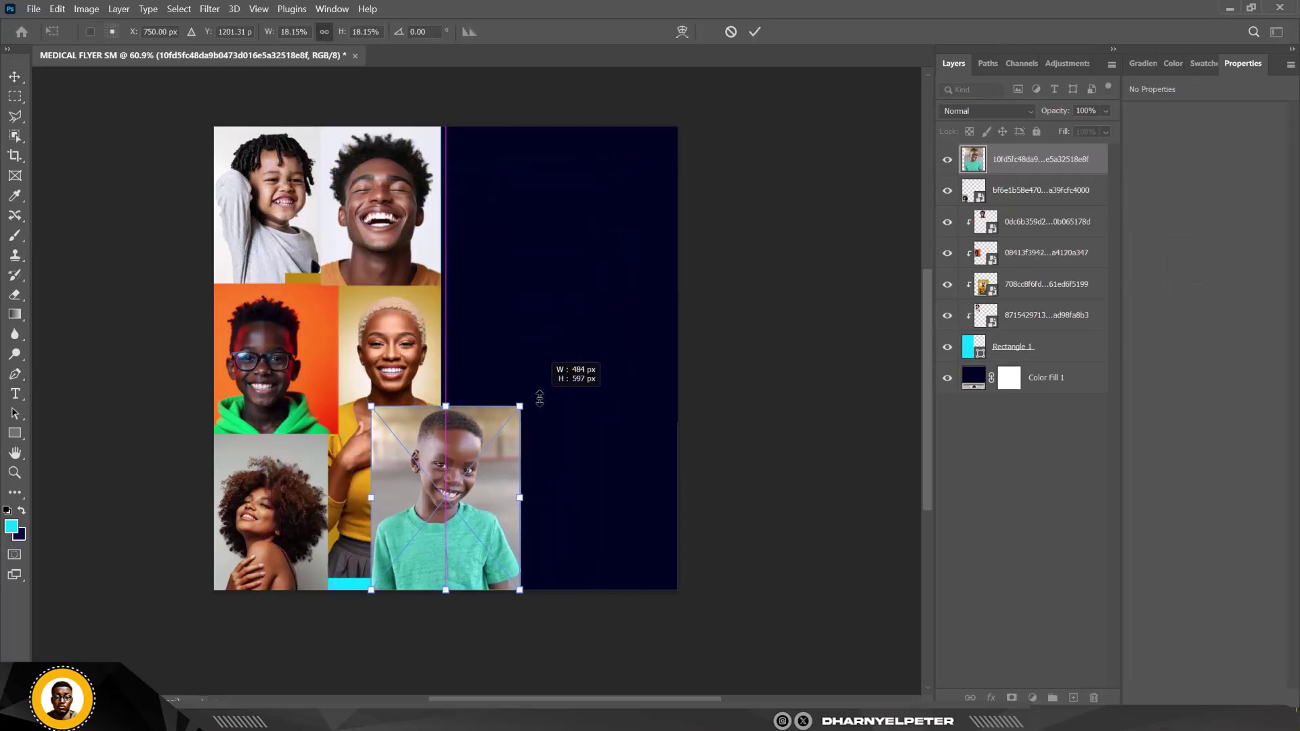
pyautogui.moveTo(498, 474); pyautogui.dragTo(436, 509)
pyautogui.press('Return')
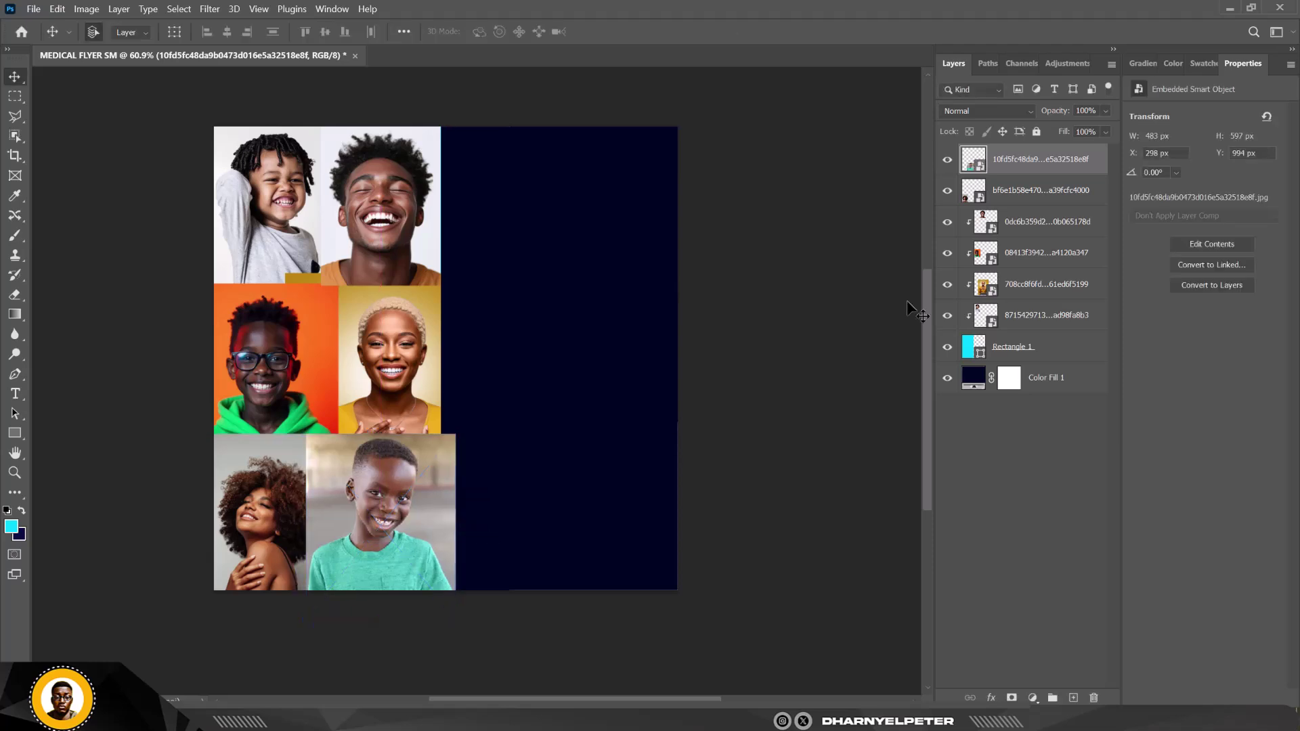
# Clip the photos of the curly-haired woman and the boy in the green T-shirt to Rectangle 1
pyautogui.click(1041, 192)
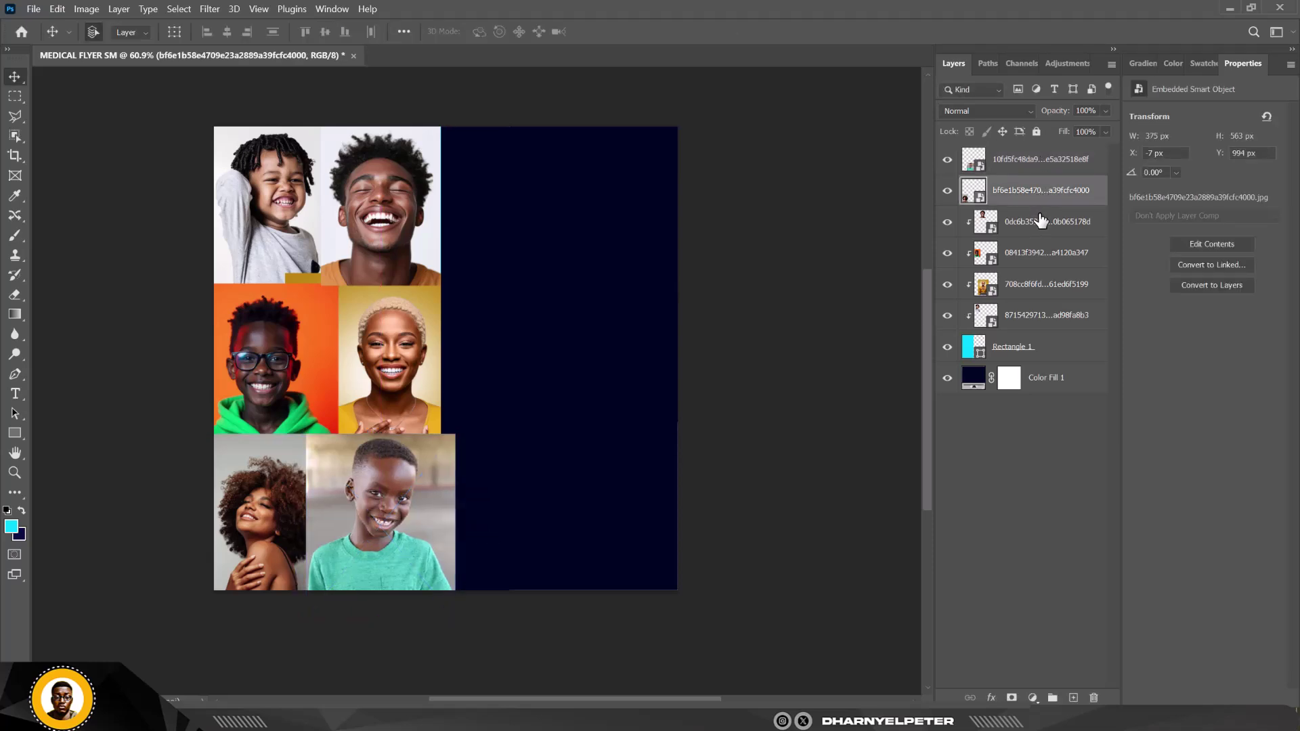
pyautogui.hotkey('ctrl', 'alt', 'g')
pyautogui.click(1041, 165)
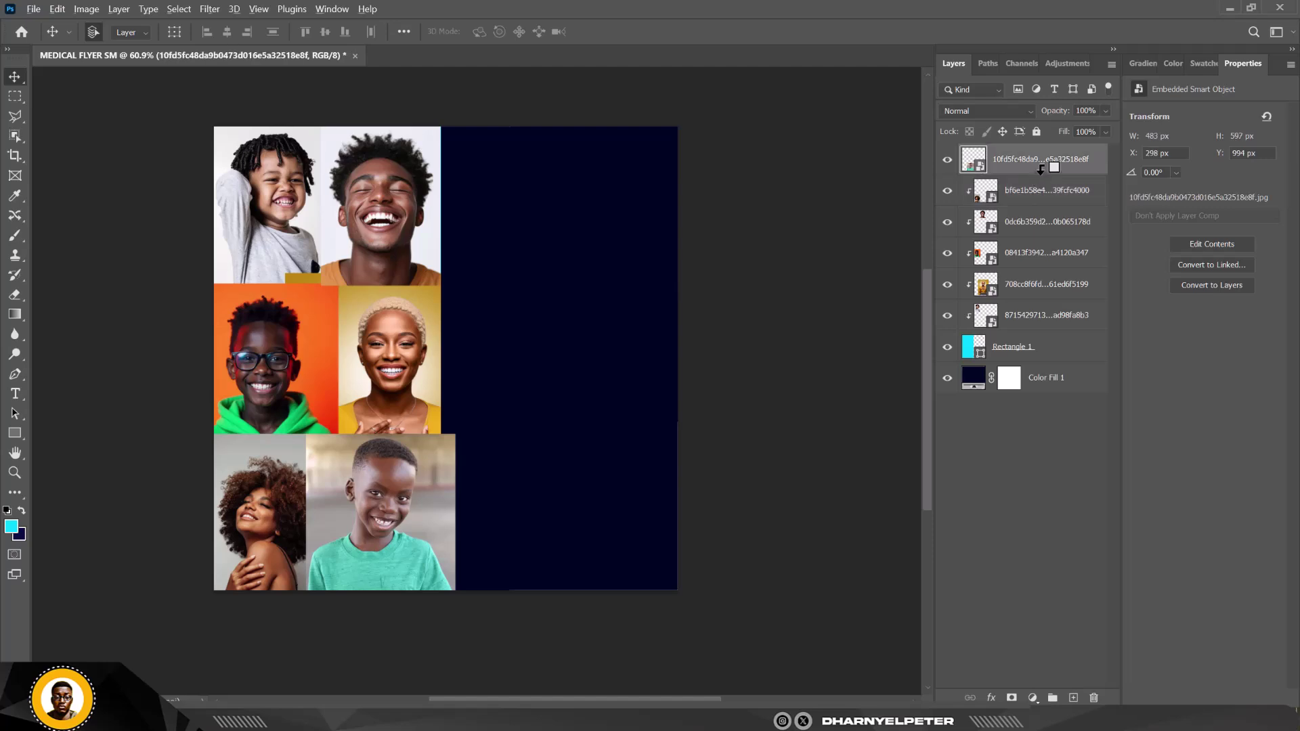
pyautogui.keyDown('alt'); pyautogui.click(1041, 168); pyautogui.keyUp('alt')
# Move the curly-haired woman's layer above the green T-shirt boy's layer and position the boy's photo at X 298 px
pyautogui.moveTo(328, 503); pyautogui.dragTo(301, 508)
pyautogui.click(302, 508)
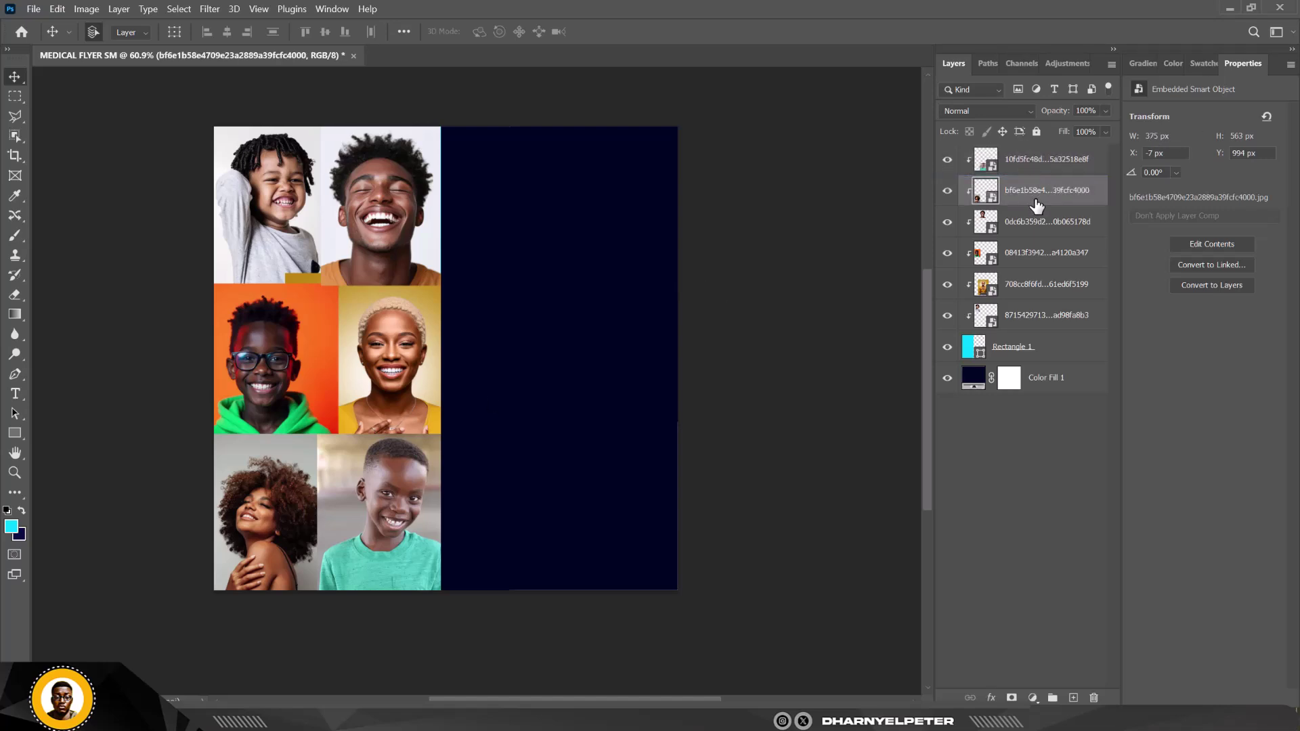
pyautogui.moveTo(1034, 204); pyautogui.dragTo(1034, 149)
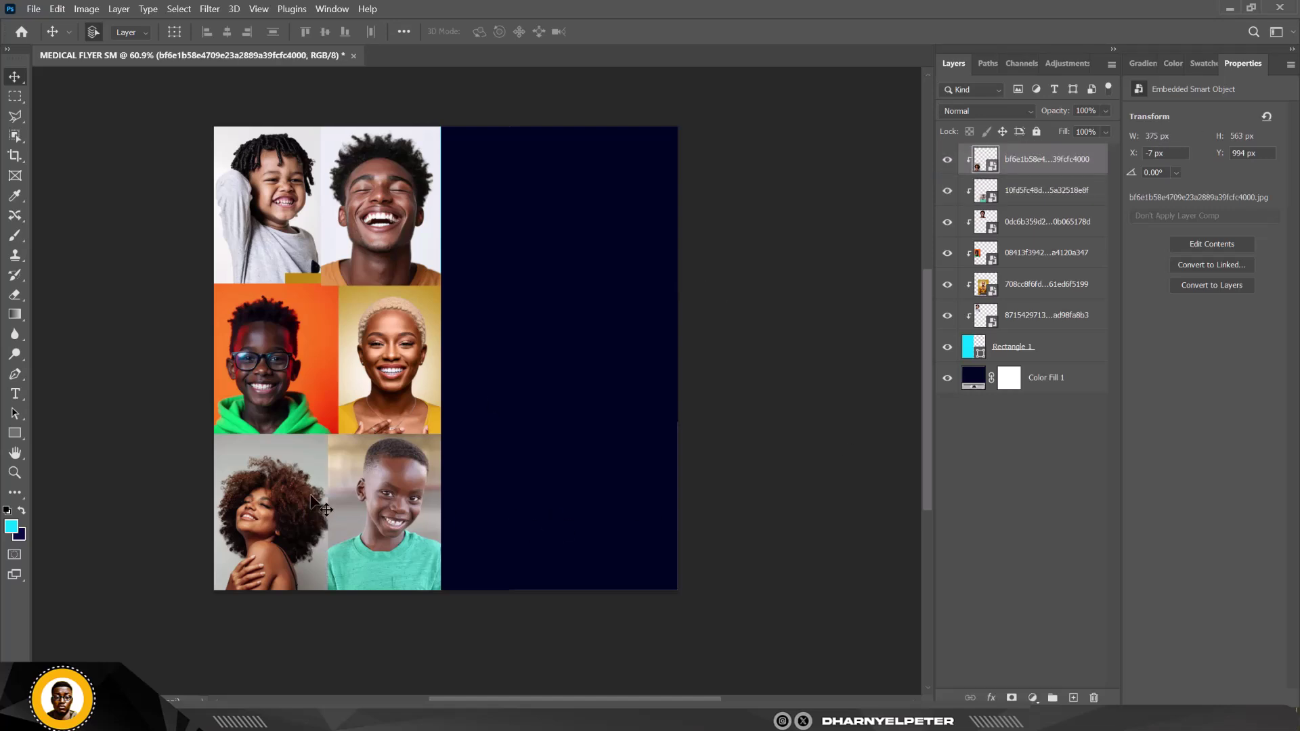
pyautogui.moveTo(374, 503); pyautogui.dragTo(364, 503)
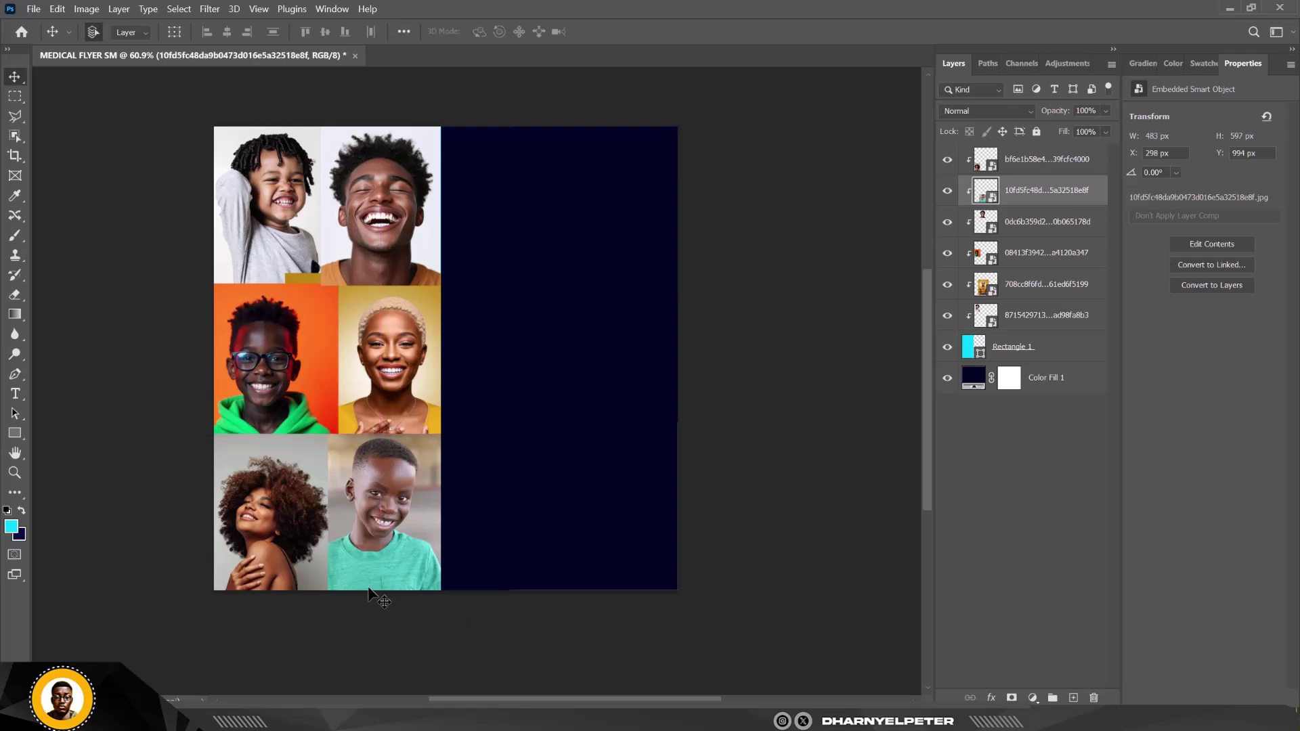
# Add a layer mask to the yellow-top woman's photo and paint out its strip over the toddler's photo with a 150 px black brush
pyautogui.scroll(2, 329, 303)
pyautogui.click(444, 386)
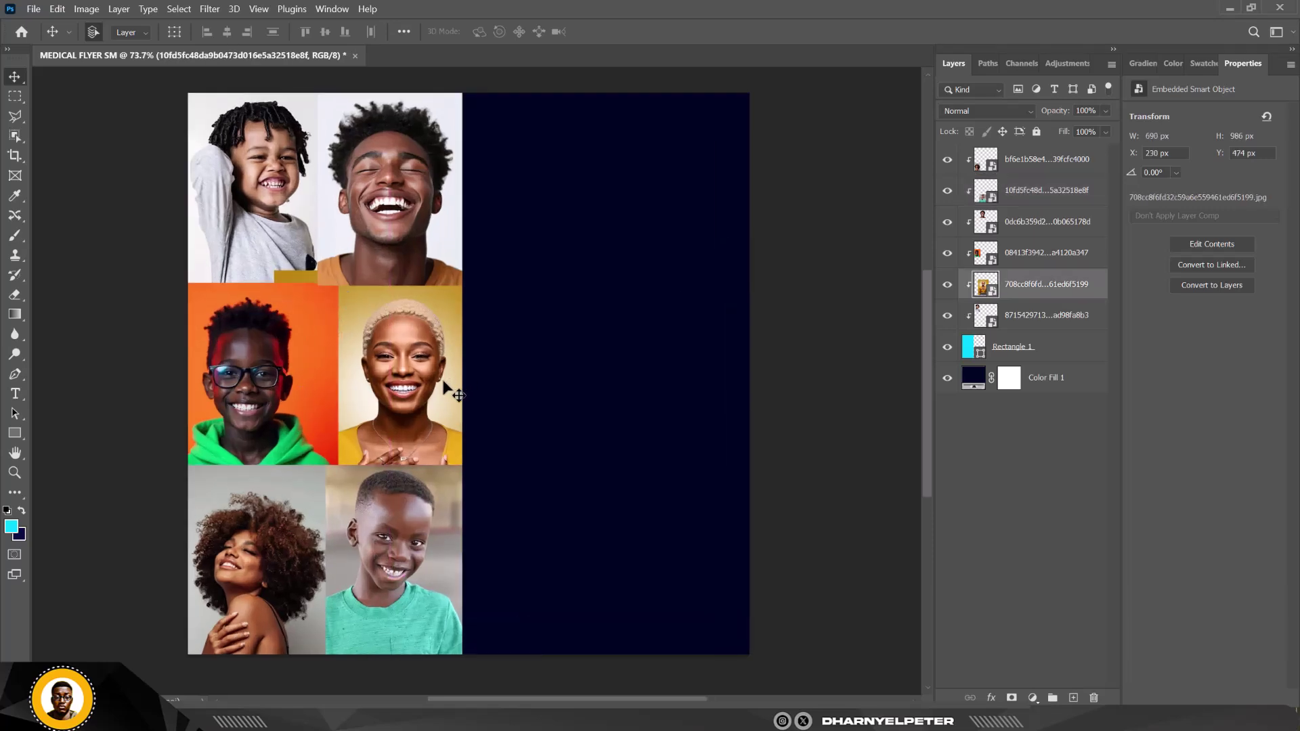
pyautogui.click(1013, 699)
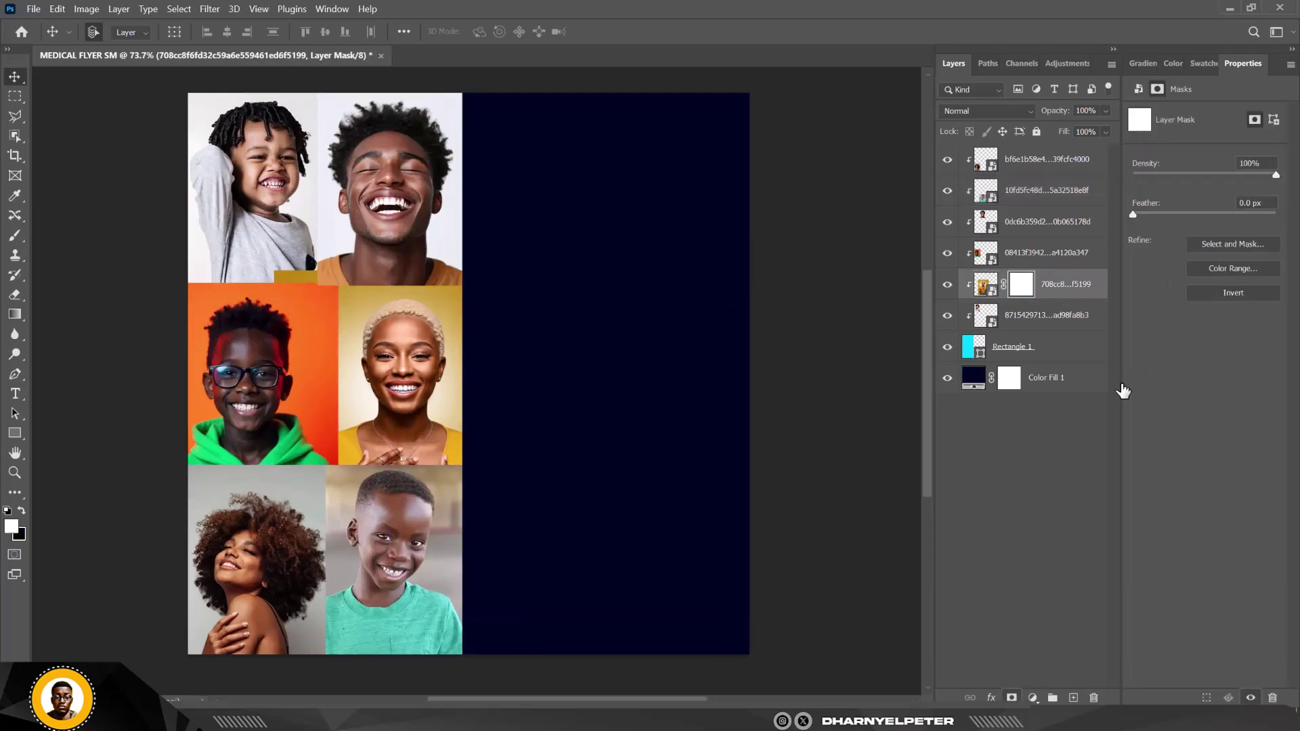
pyautogui.press('b')
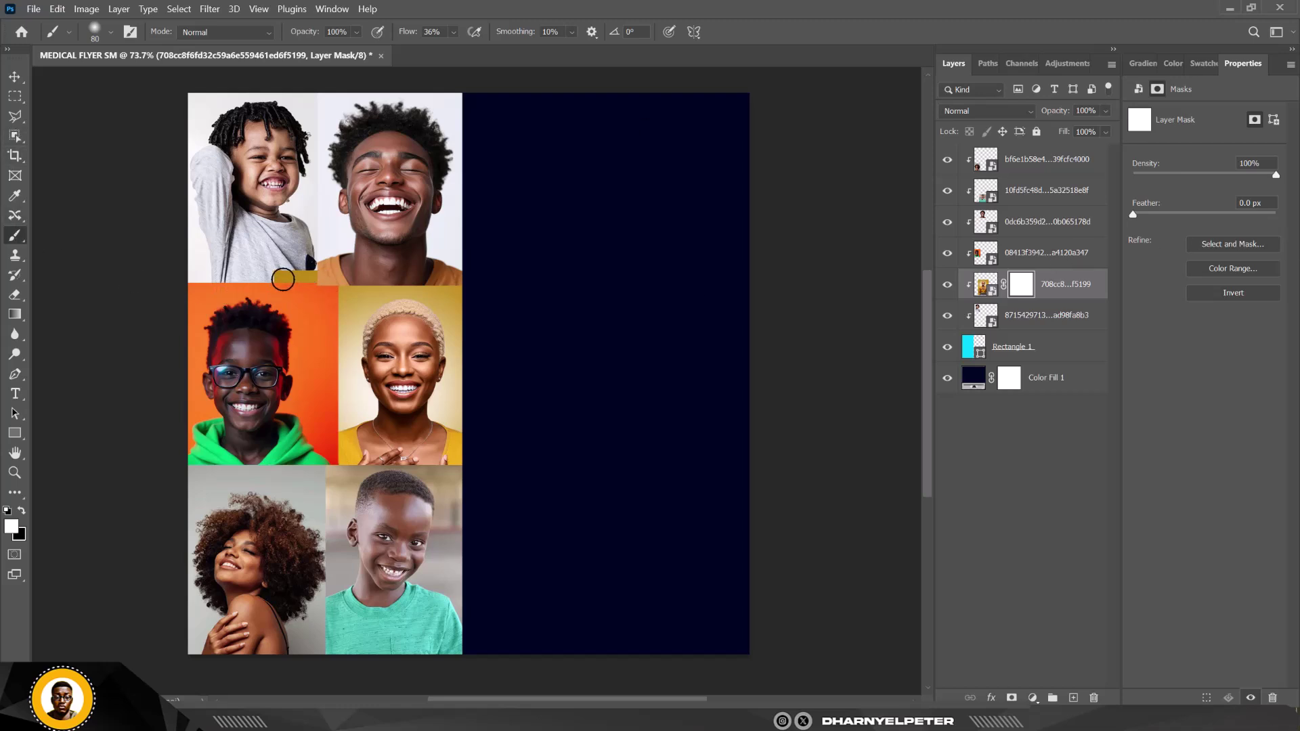
pyautogui.press(']')
pyautogui.press(']')
pyautogui.press(']')
pyautogui.press(']')
pyautogui.click(22, 512)
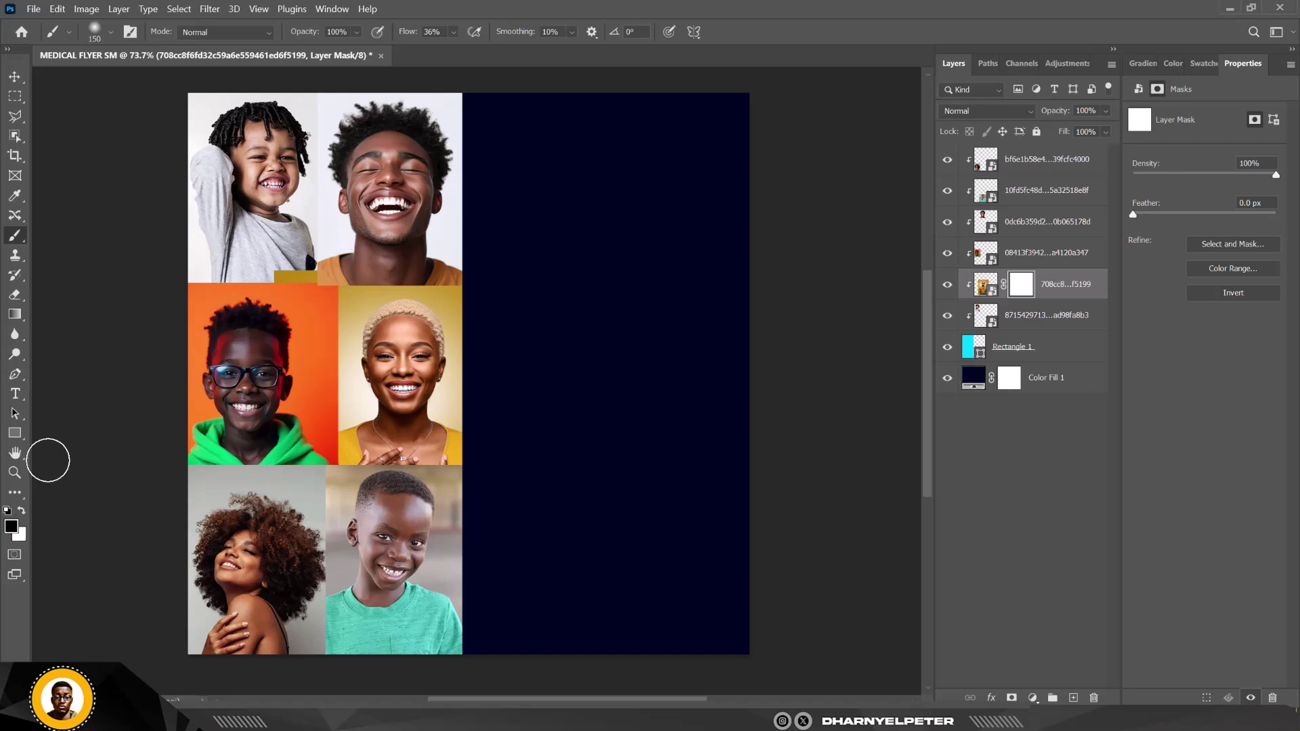
pyautogui.moveTo(244, 259)
pyautogui.mouseDown()
pyautogui.moveTo(369, 259)
pyautogui.moveTo(215, 274)
pyautogui.moveTo(326, 265)
pyautogui.moveTo(243, 263)
pyautogui.moveTo(298, 267)
pyautogui.mouseUp()
pyautogui.hotkey('ctrl', '-')
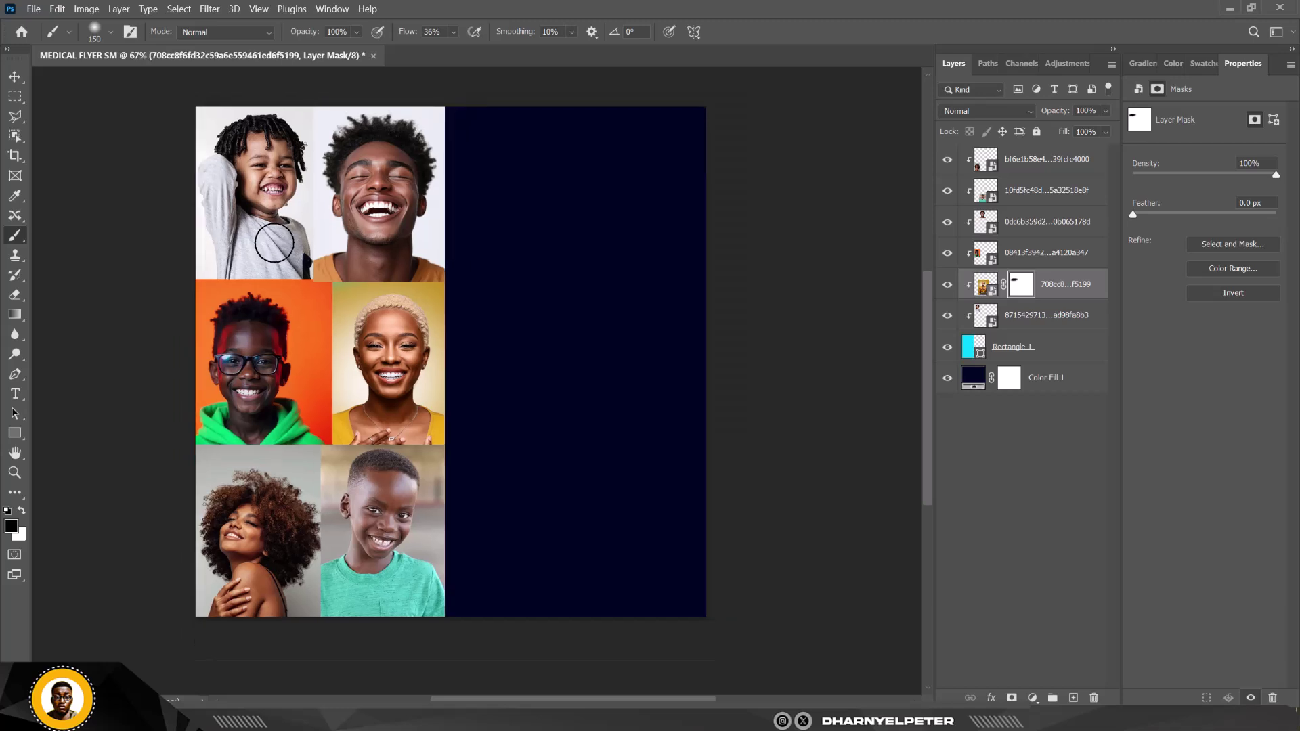
pyautogui.hotkey('ctrl', '0')
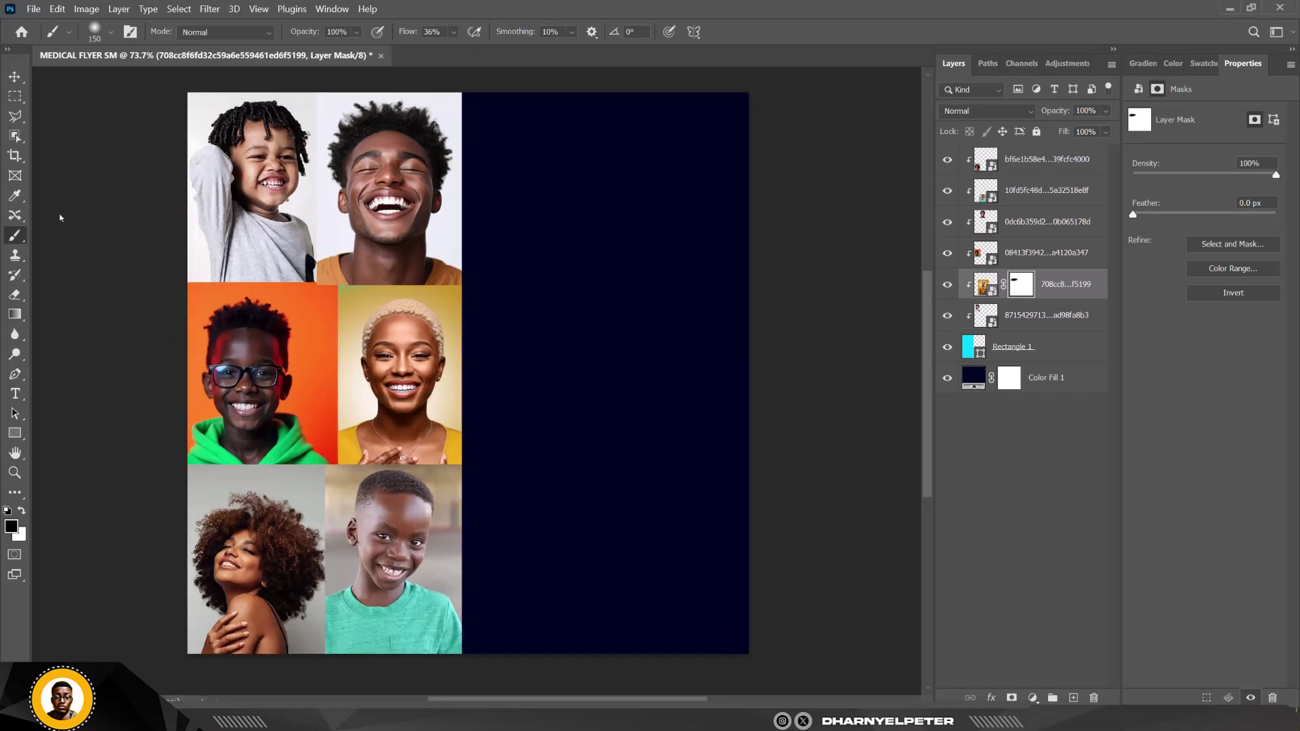
# Enlarge the toddler's photo to 22.88% and reposition it to about X 158.5 px, Y 304.7 px within its cell
pyautogui.click(14, 76)
pyautogui.keyDown('ctrl'); pyautogui.click(274, 216); pyautogui.keyUp('ctrl')
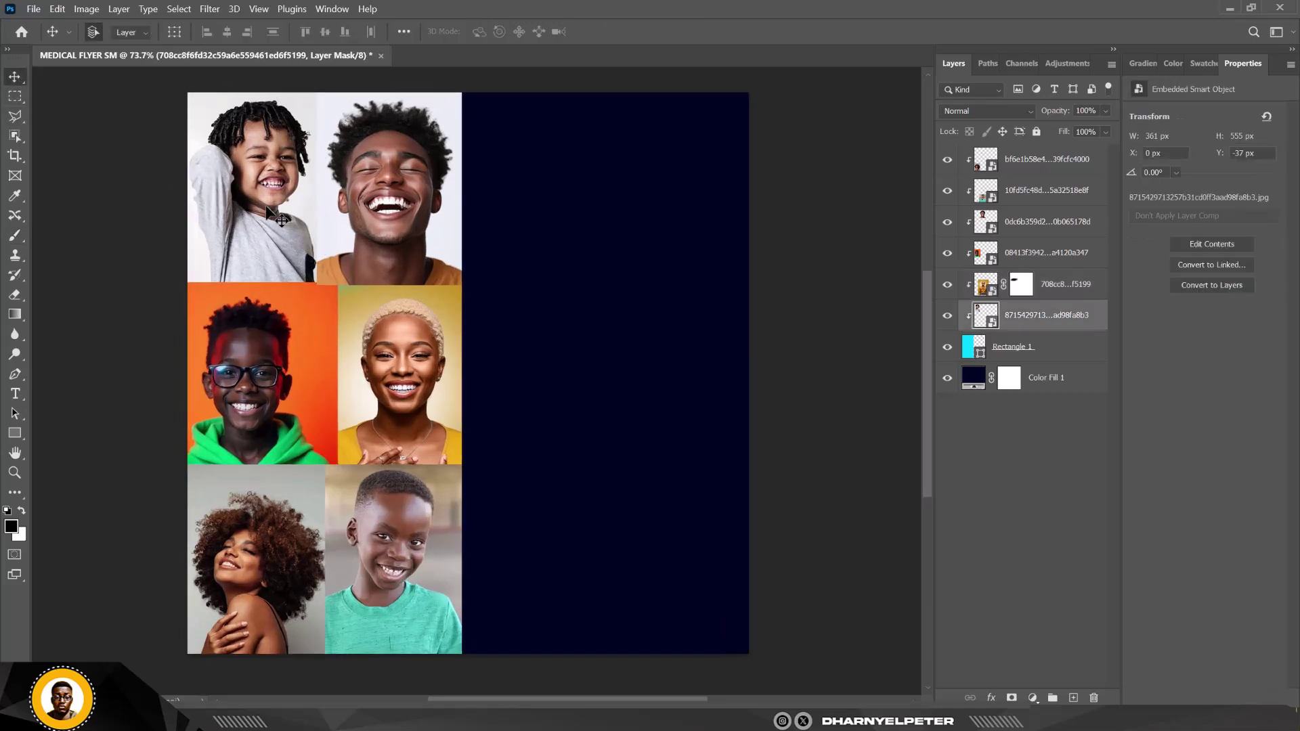
pyautogui.hotkey('ctrl', 't')
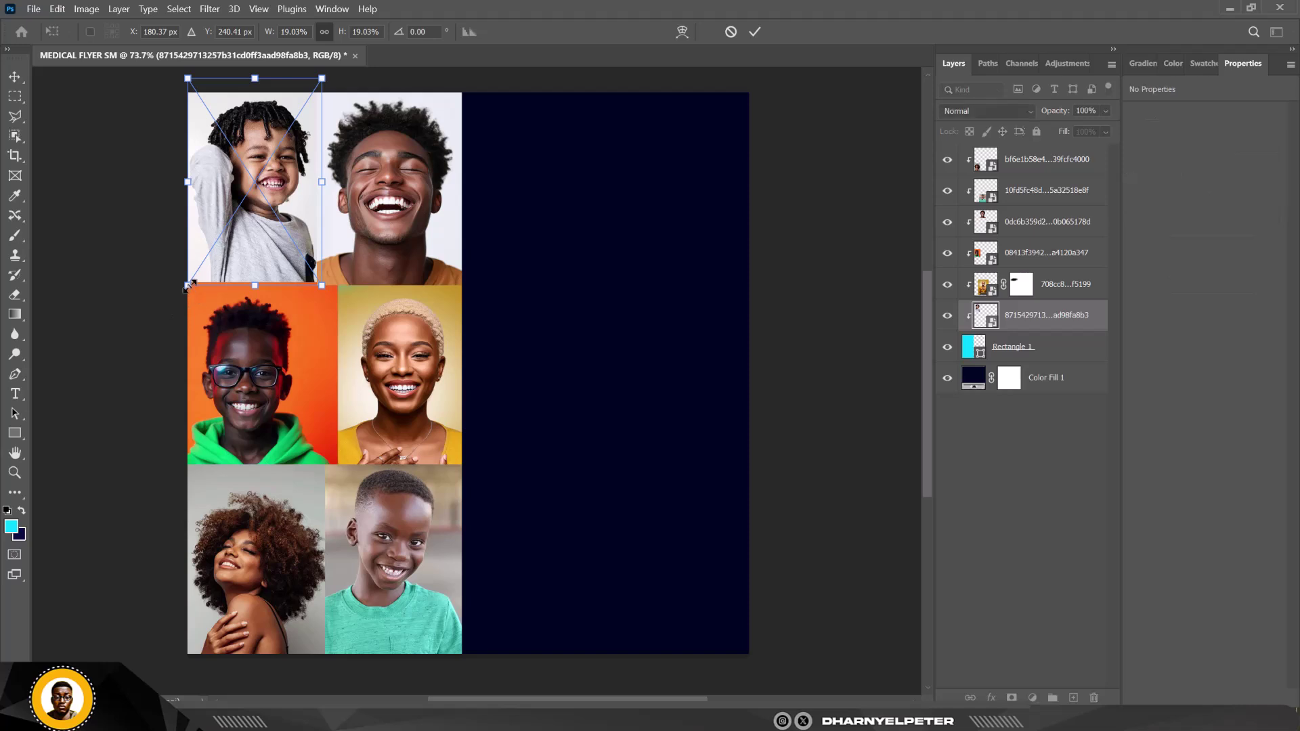
pyautogui.moveTo(186, 287); pyautogui.dragTo(171, 332)
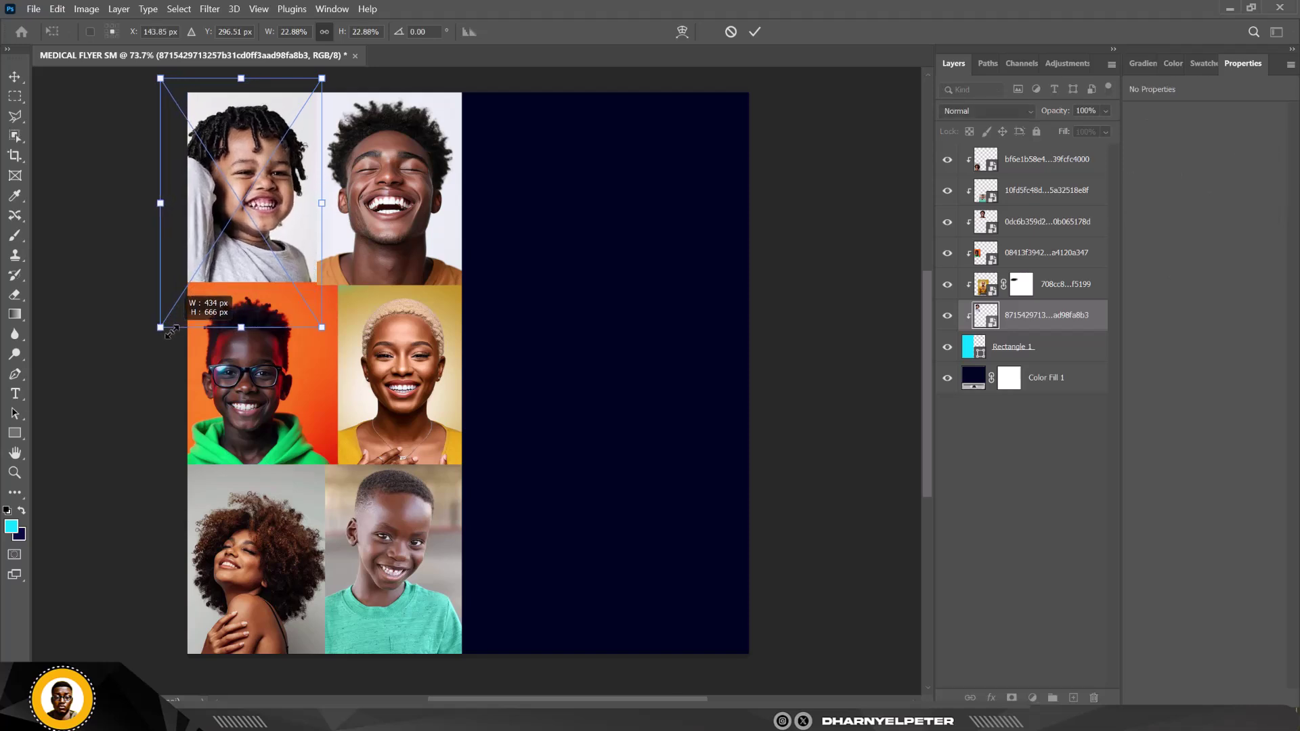
pyautogui.moveTo(228, 211); pyautogui.dragTo(233, 214)
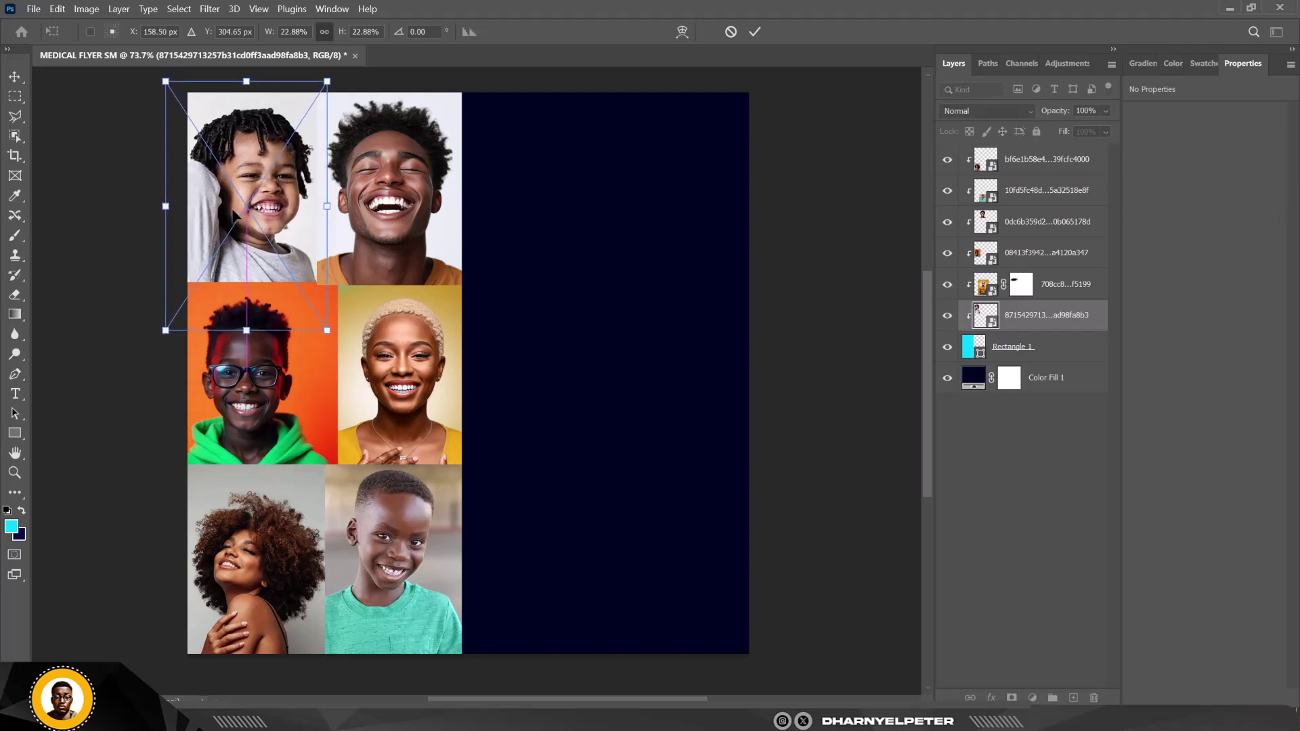
pyautogui.press('Return')
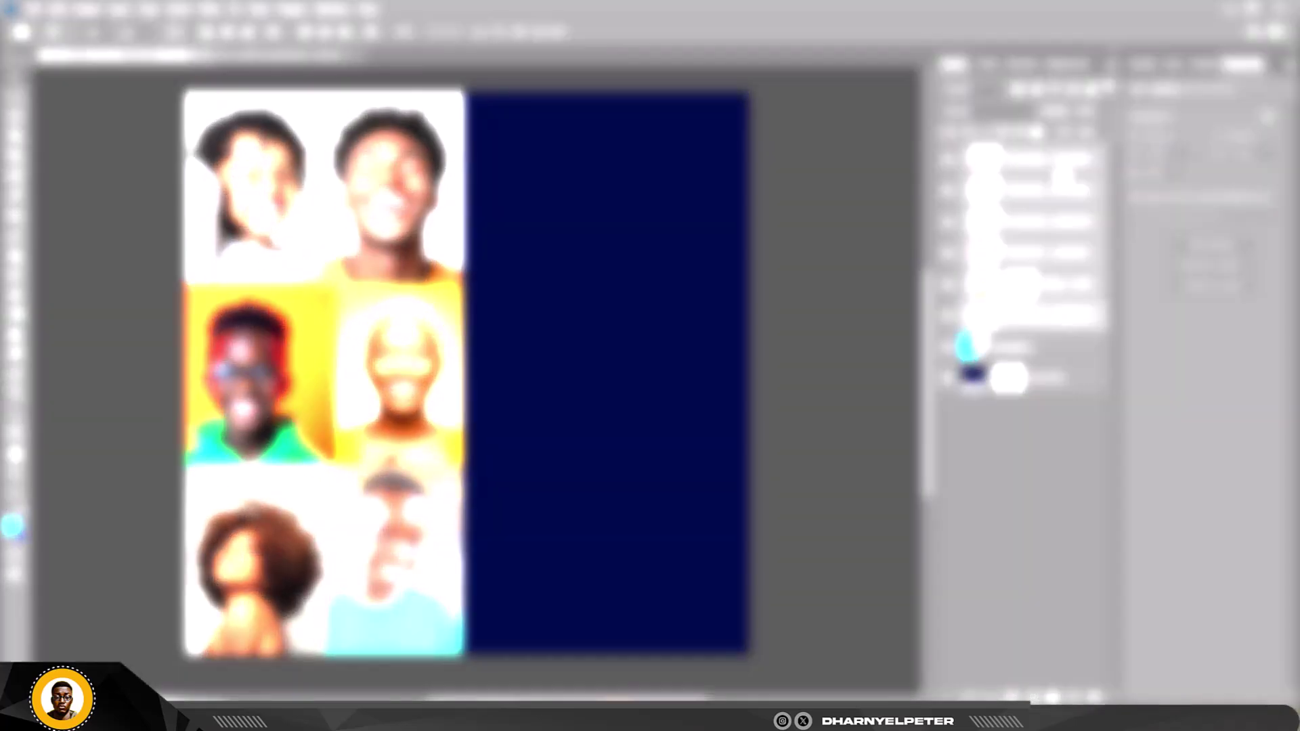
# Convert the six clipped portrait layers into a single smart object and group it with Rectangle 1
pyautogui.keyDown('shift'); pyautogui.click(1062, 163); pyautogui.keyUp('shift')
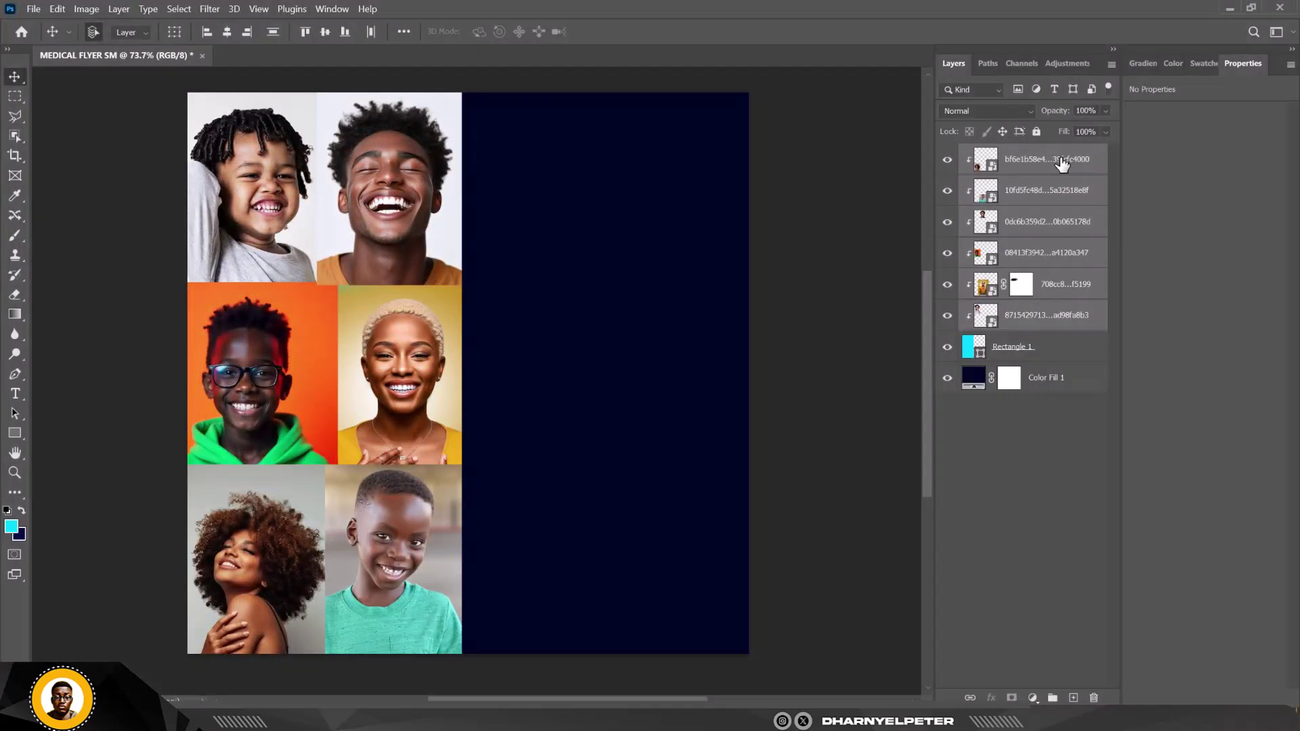
pyautogui.rightClick(1062, 163)
pyautogui.click(1113, 178)
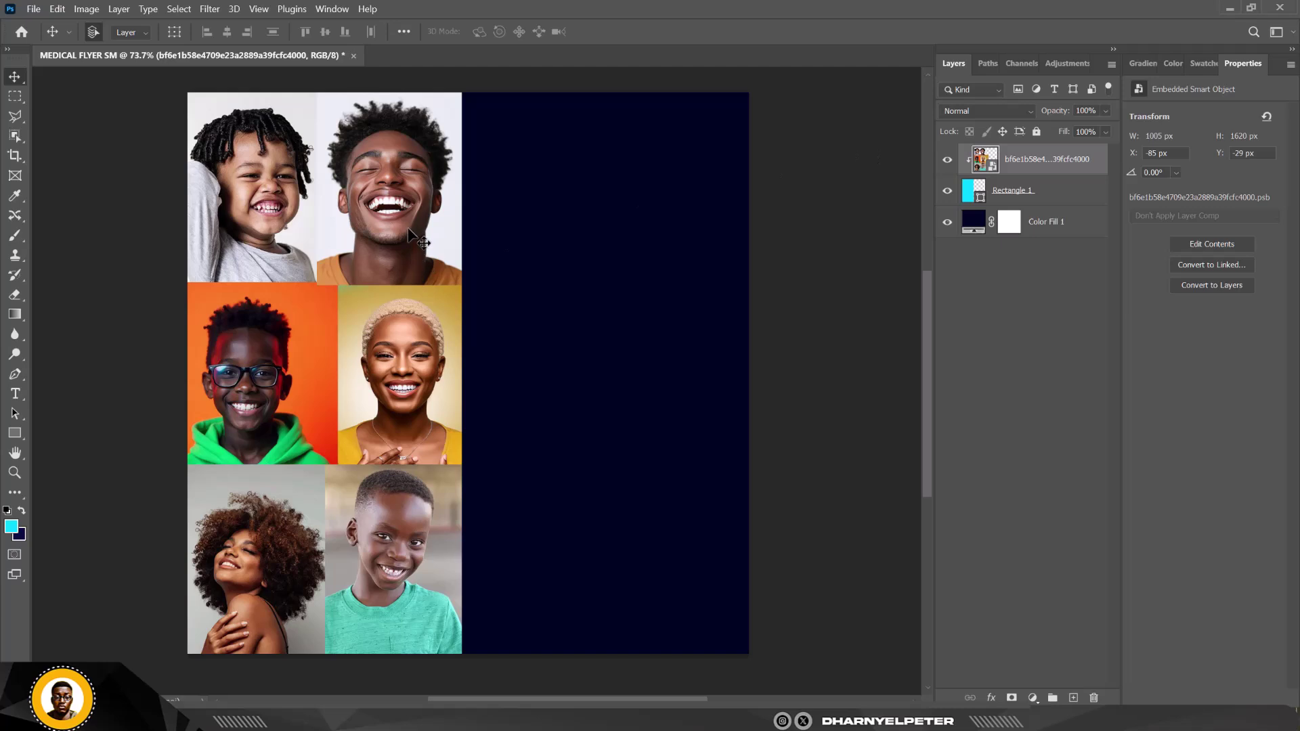
pyautogui.keyDown('shift'); pyautogui.click(1048, 191); pyautogui.keyUp('shift')
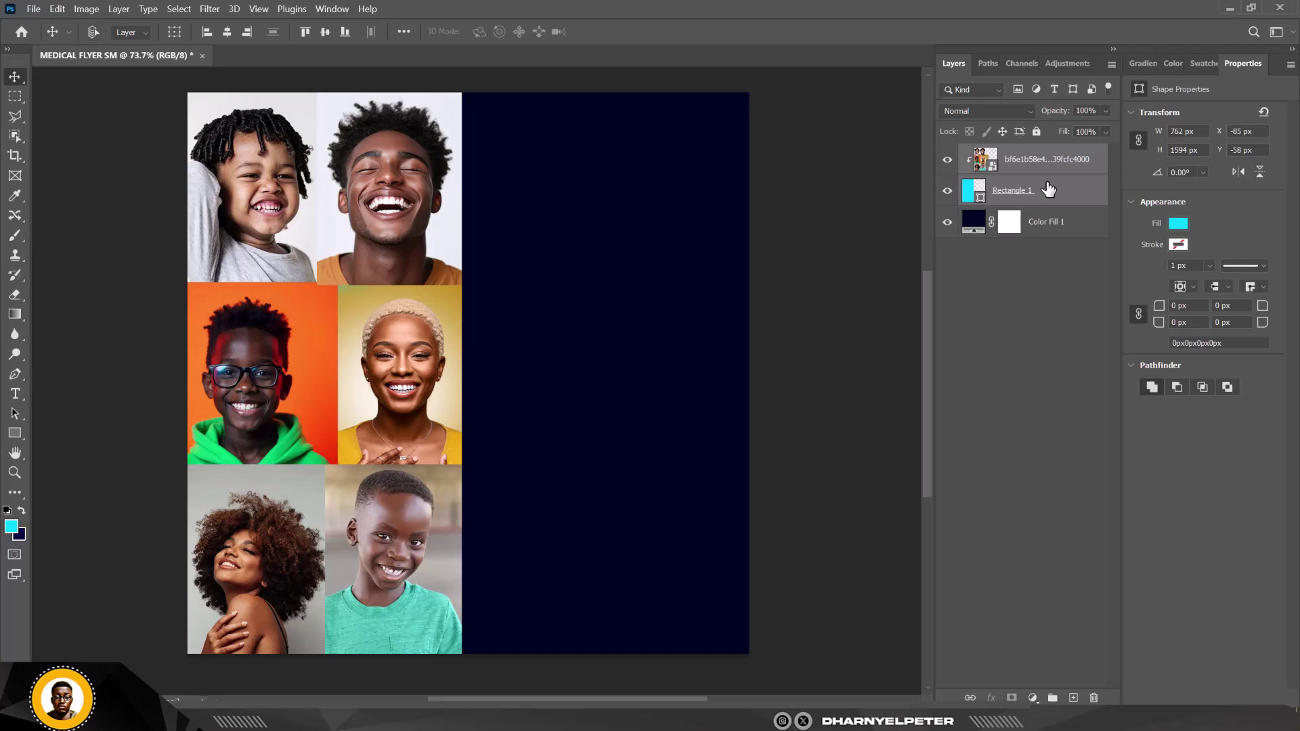
pyautogui.hotkey('ctrl', 'g')
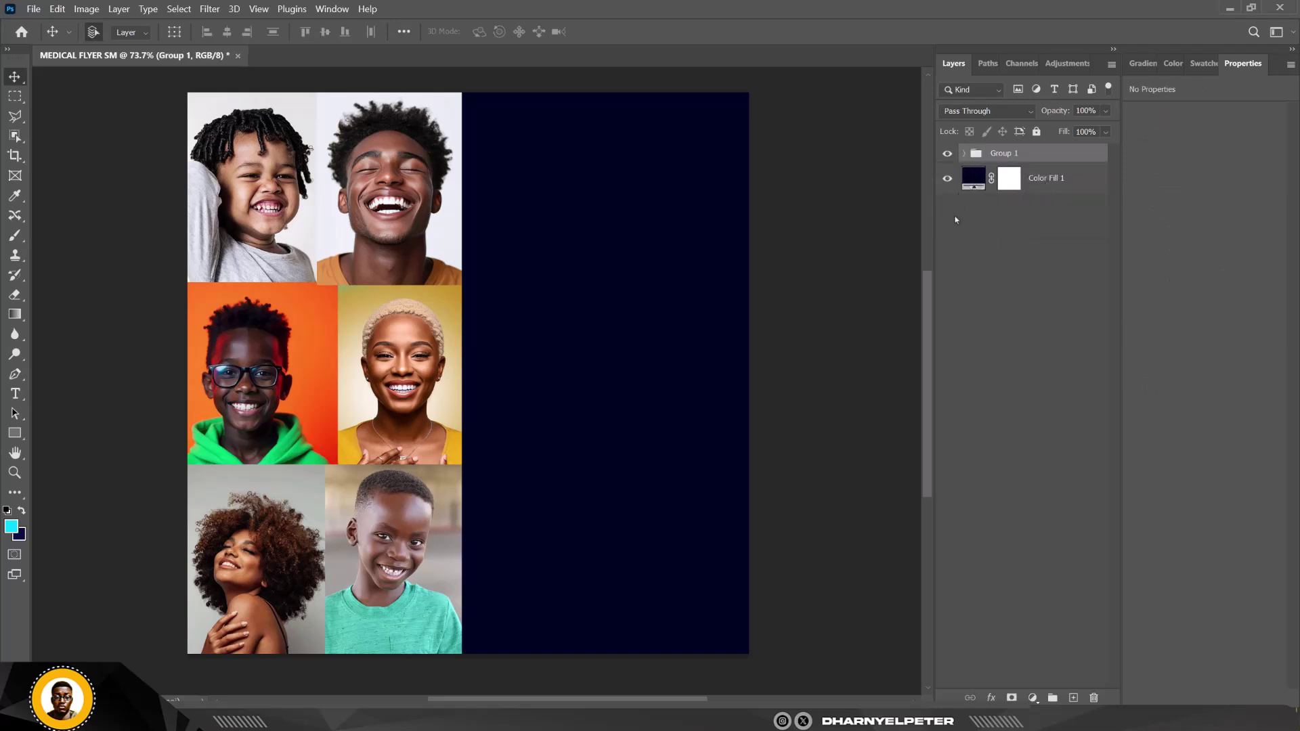
# Tint the portrait collage cyan with a Hue/Saturation adjustment clipped to Group 1, with Colorize enabled and saturation at 88
pyautogui.click(1033, 697)
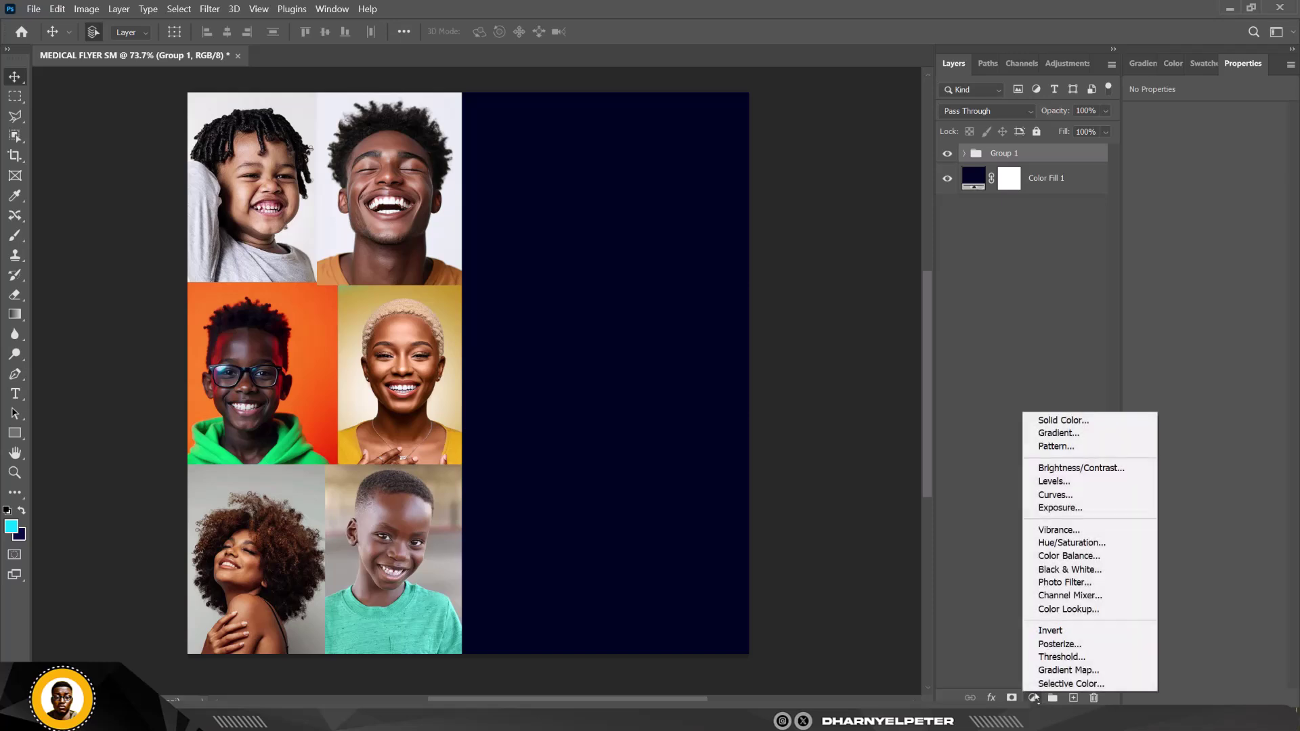
pyautogui.click(1093, 545)
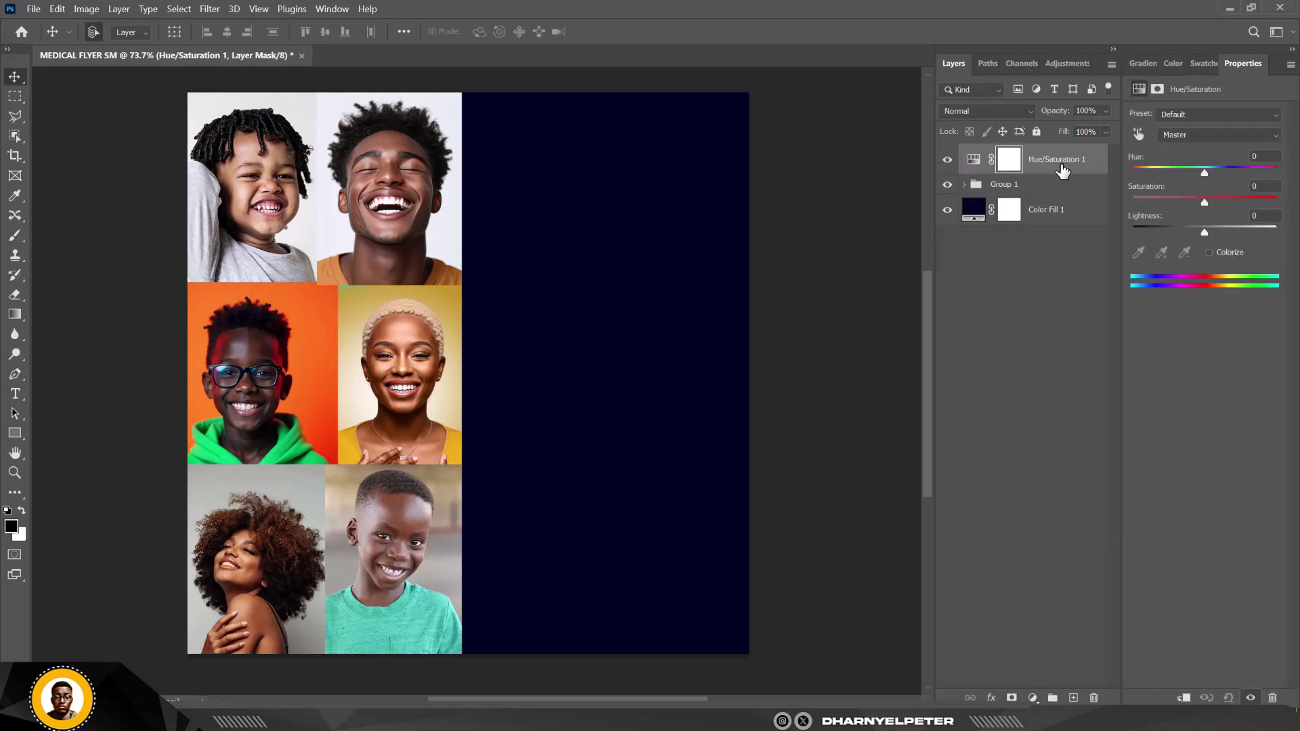
pyautogui.rightClick(1072, 167)
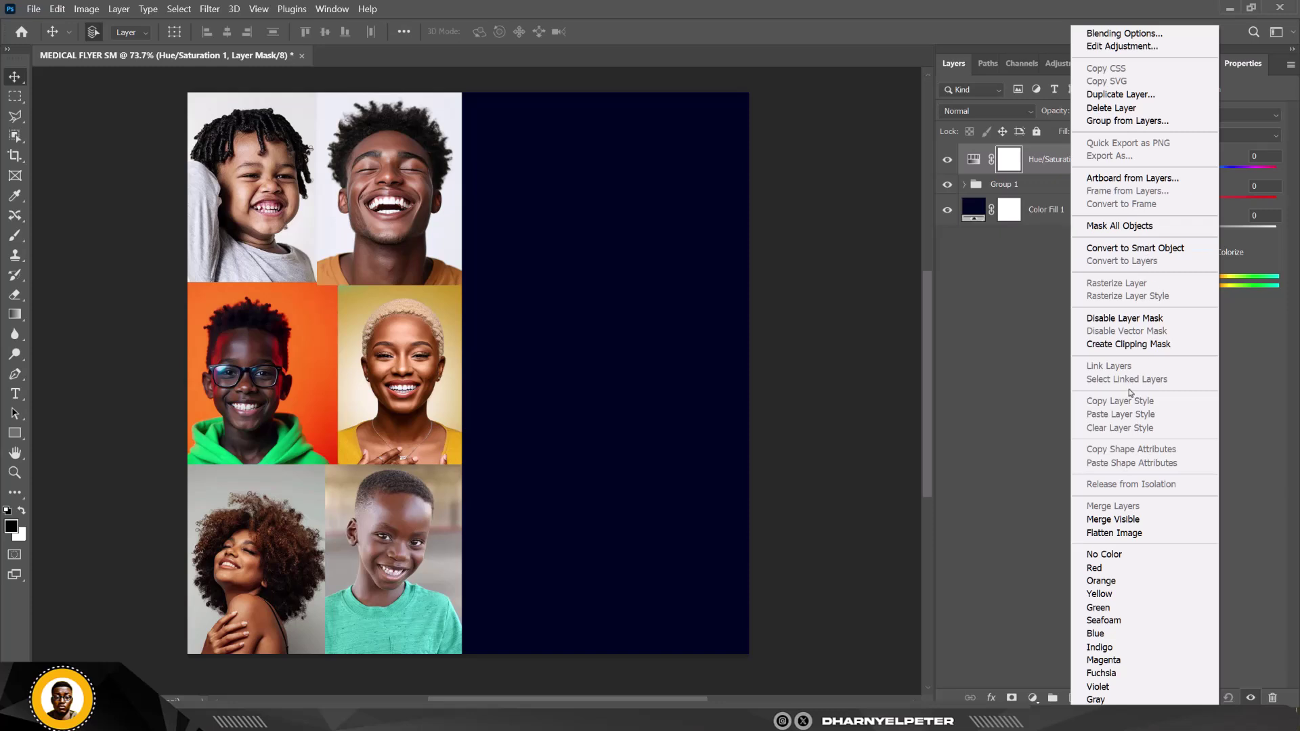
pyautogui.click(1147, 345)
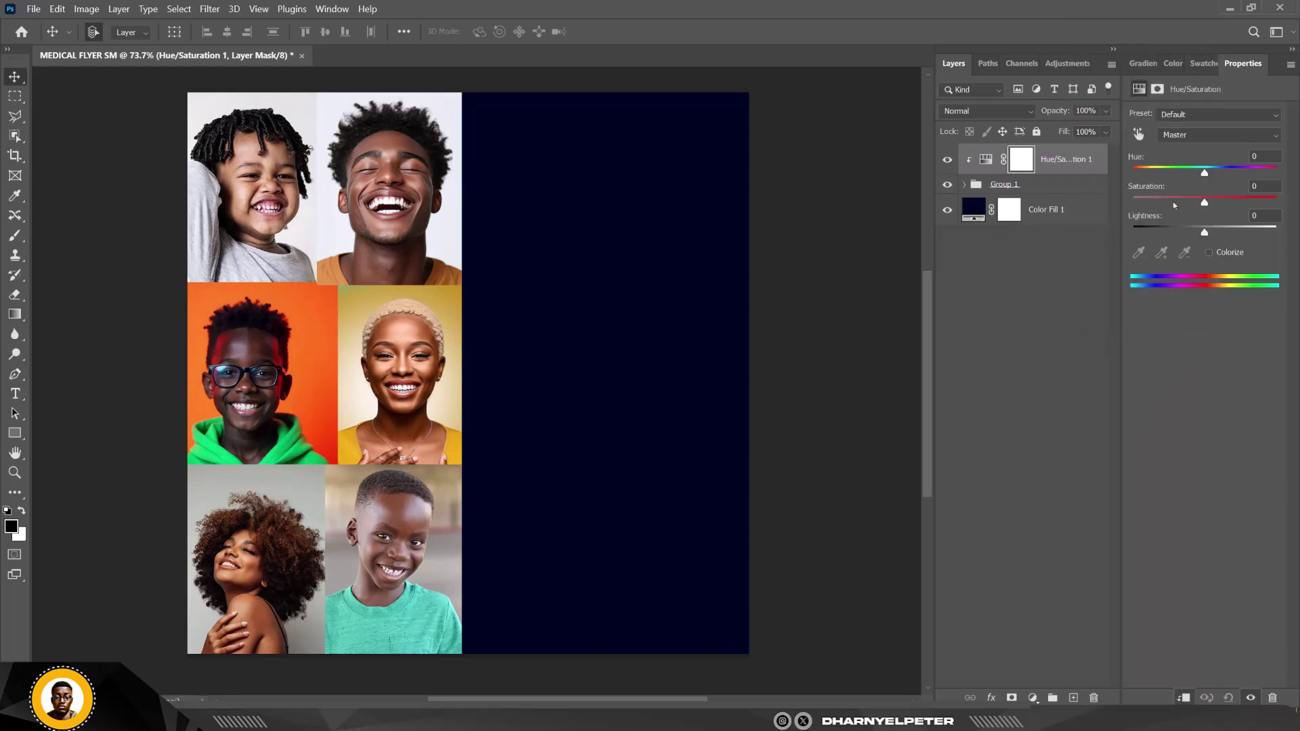
pyautogui.click(1209, 253)
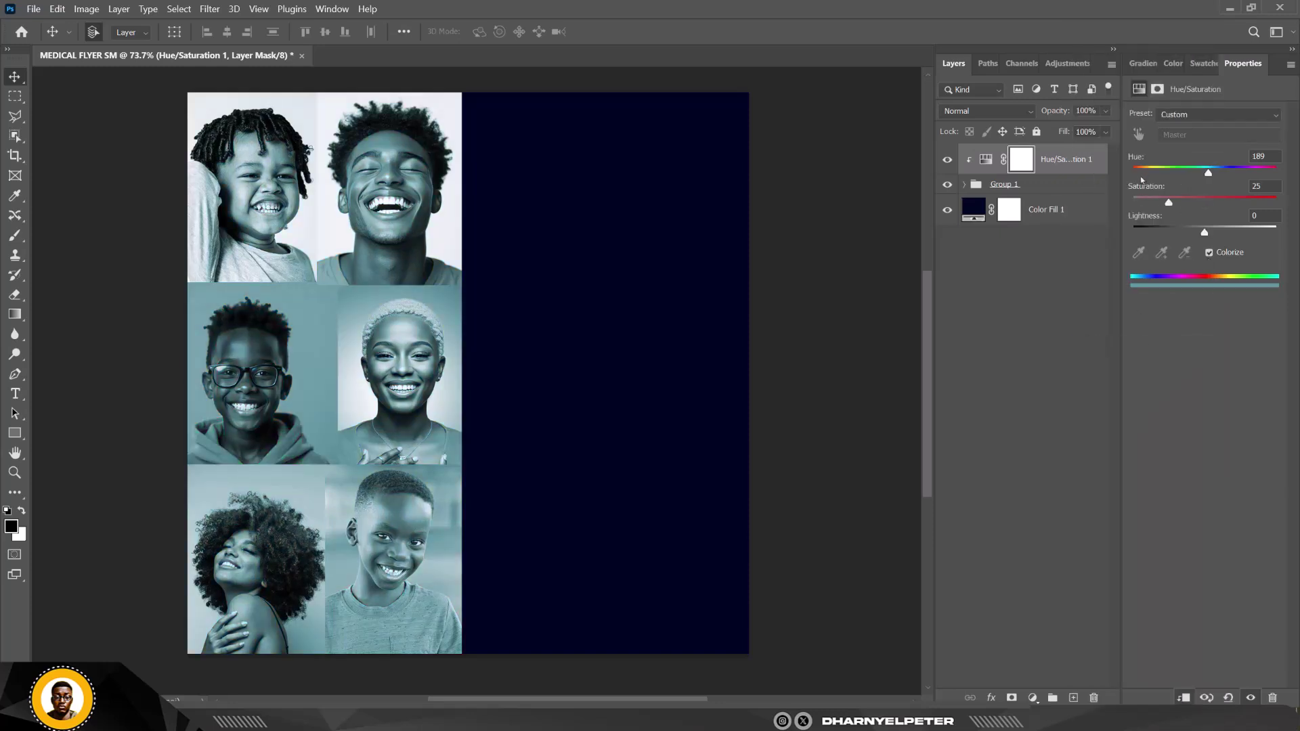
pyautogui.moveTo(1170, 203); pyautogui.dragTo(1299, 214)
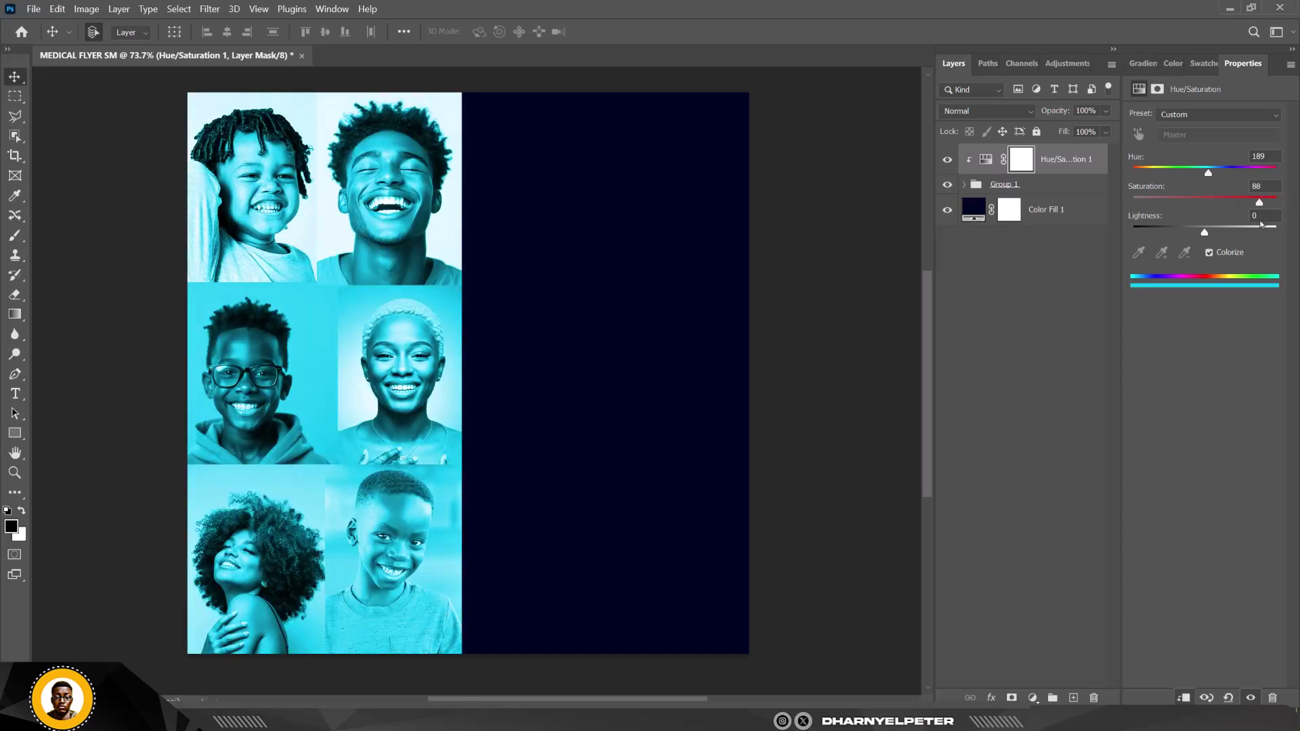
# Add a layer mask to Group 1 and fade the collage's right and bottom edges with a 500 px black brush at 76% flow
pyautogui.click(1011, 187)
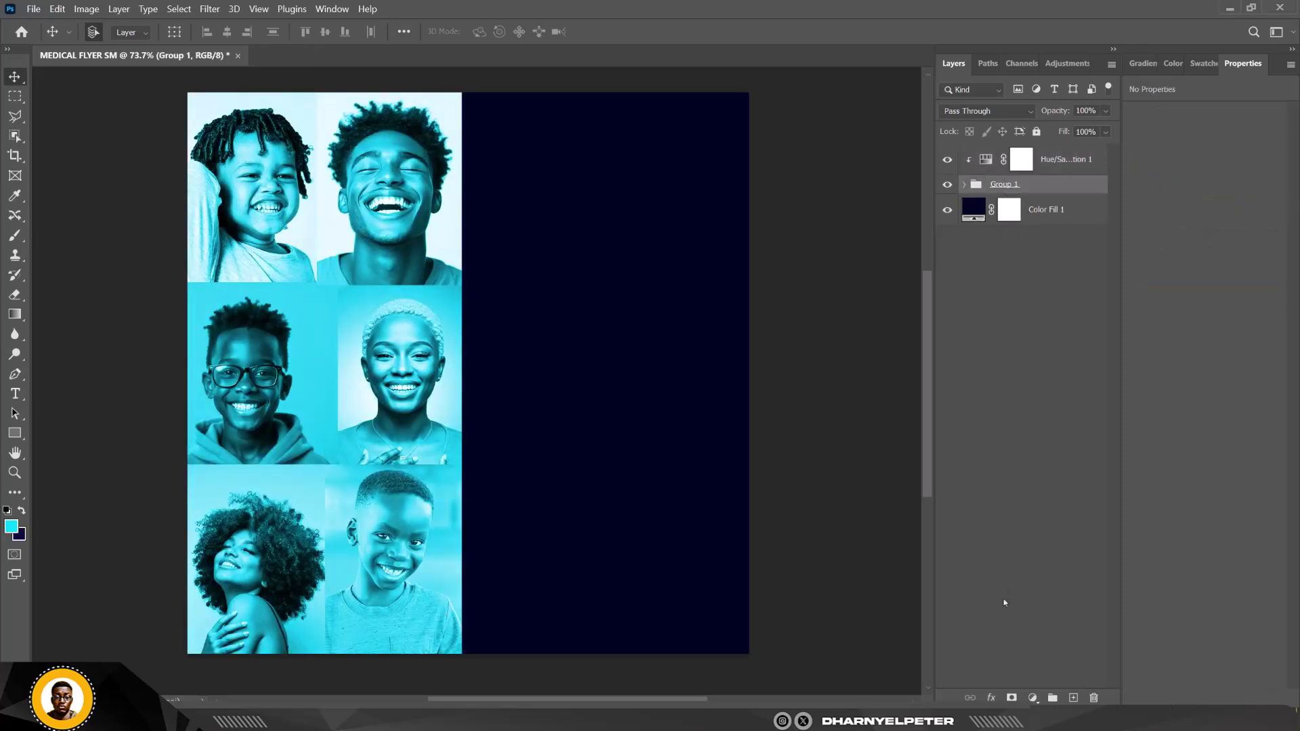
pyautogui.click(1012, 698)
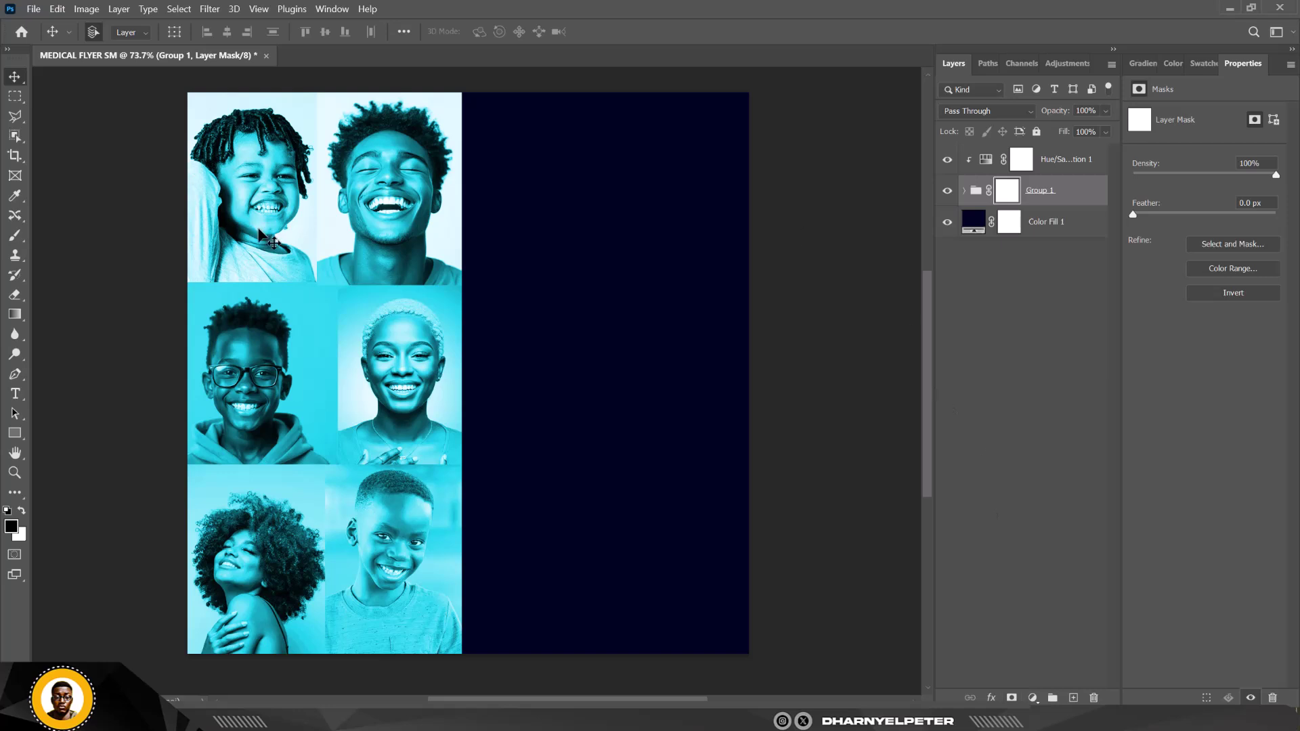
pyautogui.press('b')
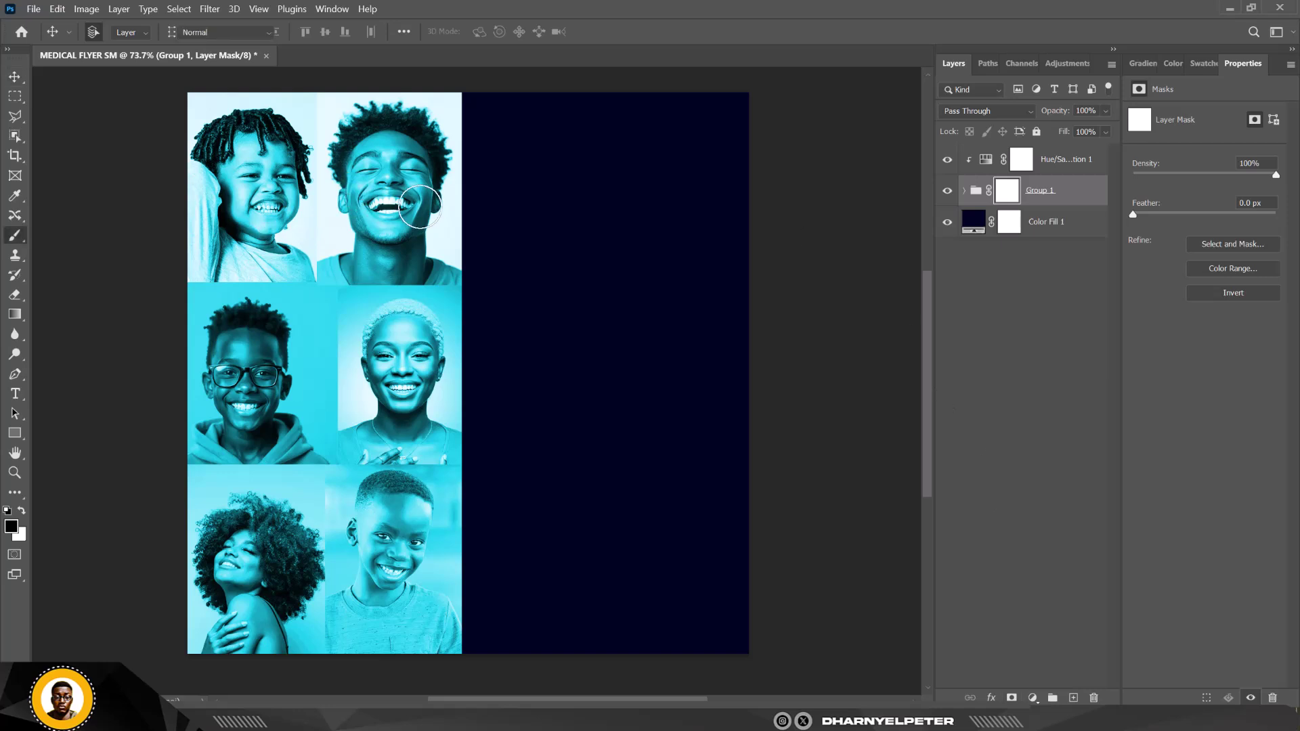
pyautogui.press(']')
pyautogui.press(']')
pyautogui.press(']')
pyautogui.press(']')
pyautogui.press(']')
pyautogui.press(']')
pyautogui.press(']')
pyautogui.press(']')
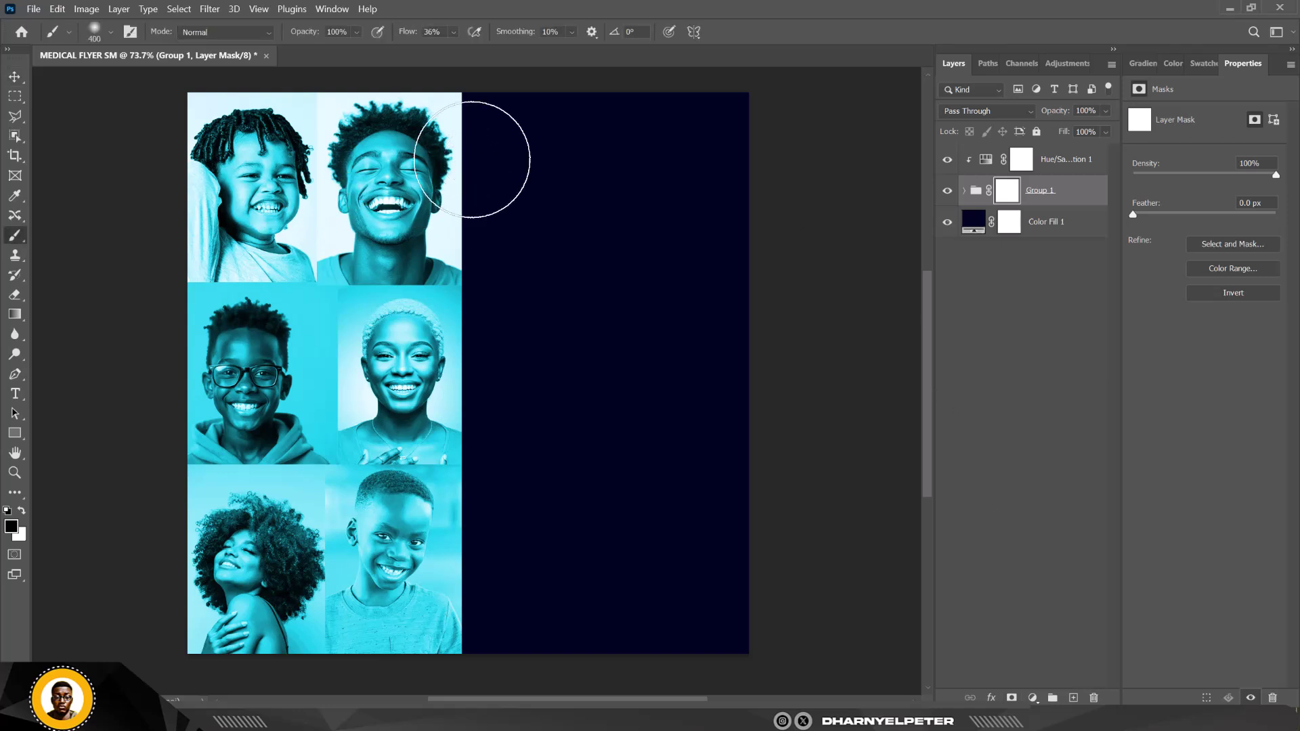
pyautogui.click(454, 32)
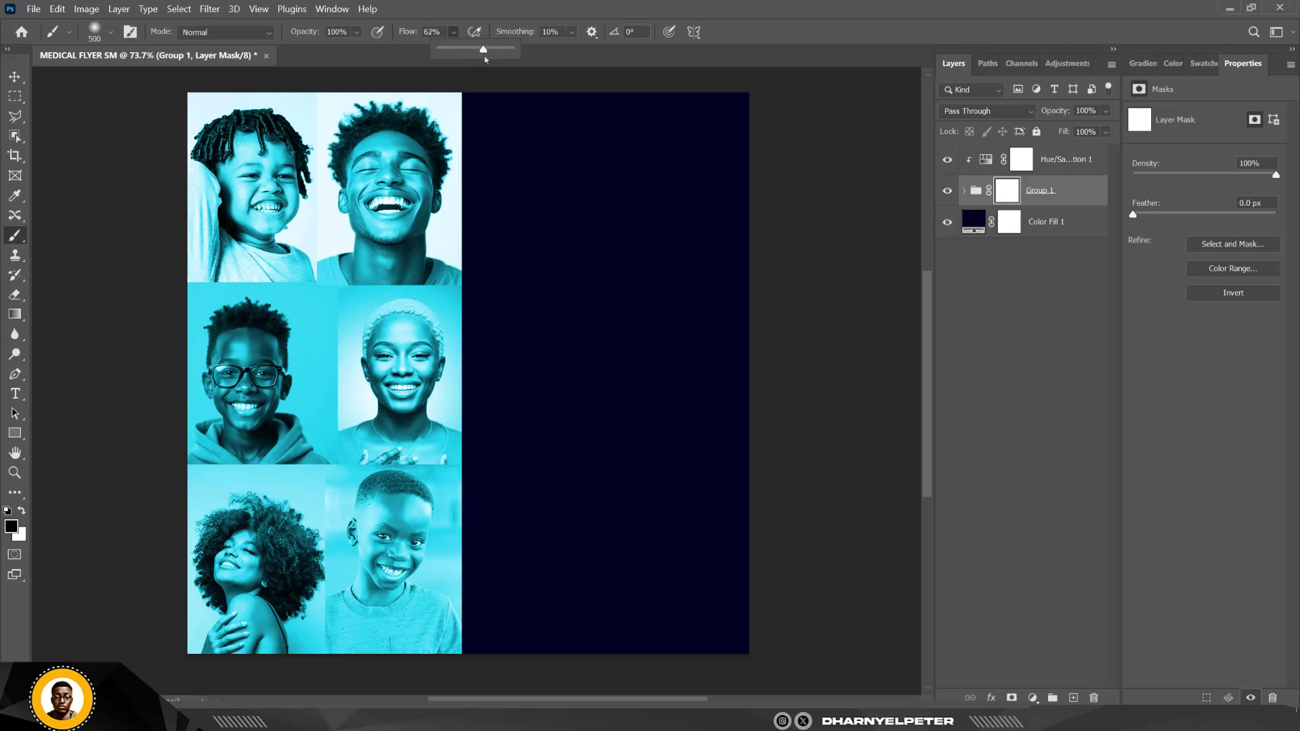
pyautogui.moveTo(523, 139); pyautogui.dragTo(485, 633)
pyautogui.moveTo(498, 333)
pyautogui.mouseDown()
pyautogui.moveTo(494, 124)
pyautogui.moveTo(474, 677)
pyautogui.moveTo(493, 653)
pyautogui.moveTo(517, 58)
pyautogui.mouseUp()
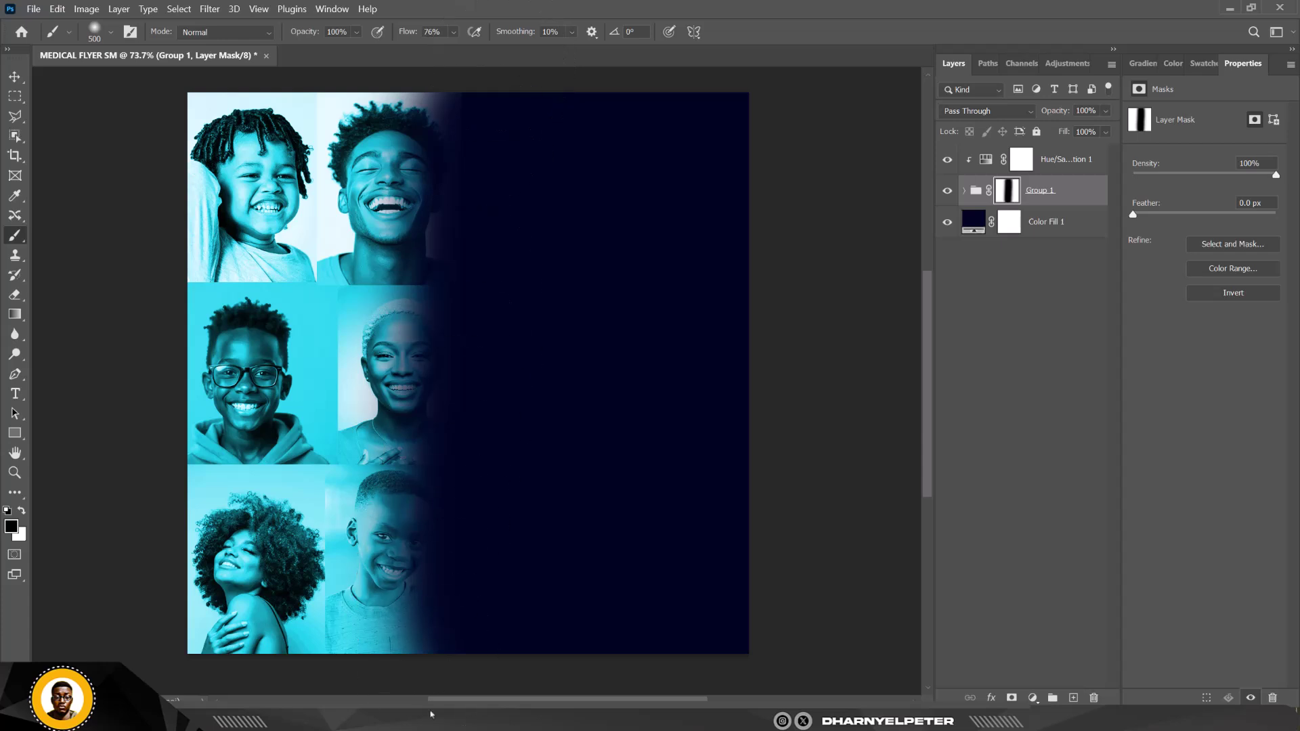
pyautogui.scroll(-2, 429, 369)
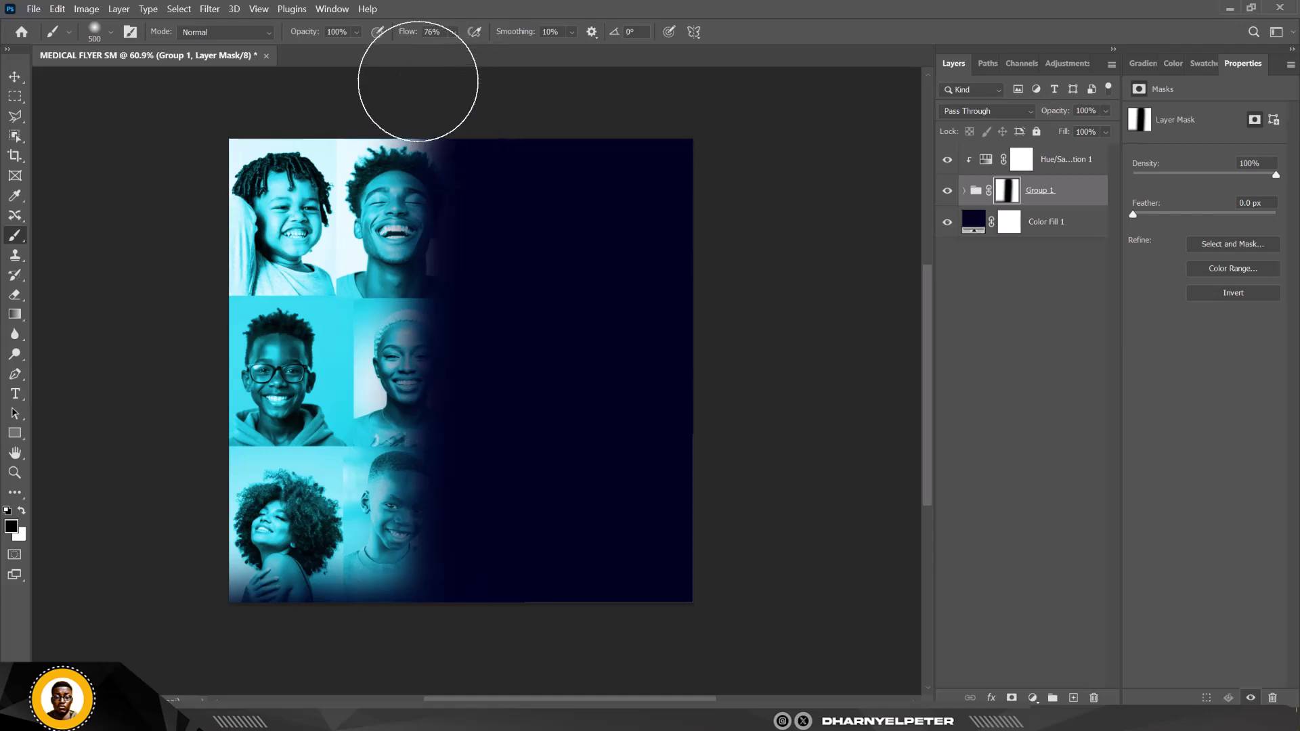
pyautogui.scroll(2, 455, 271)
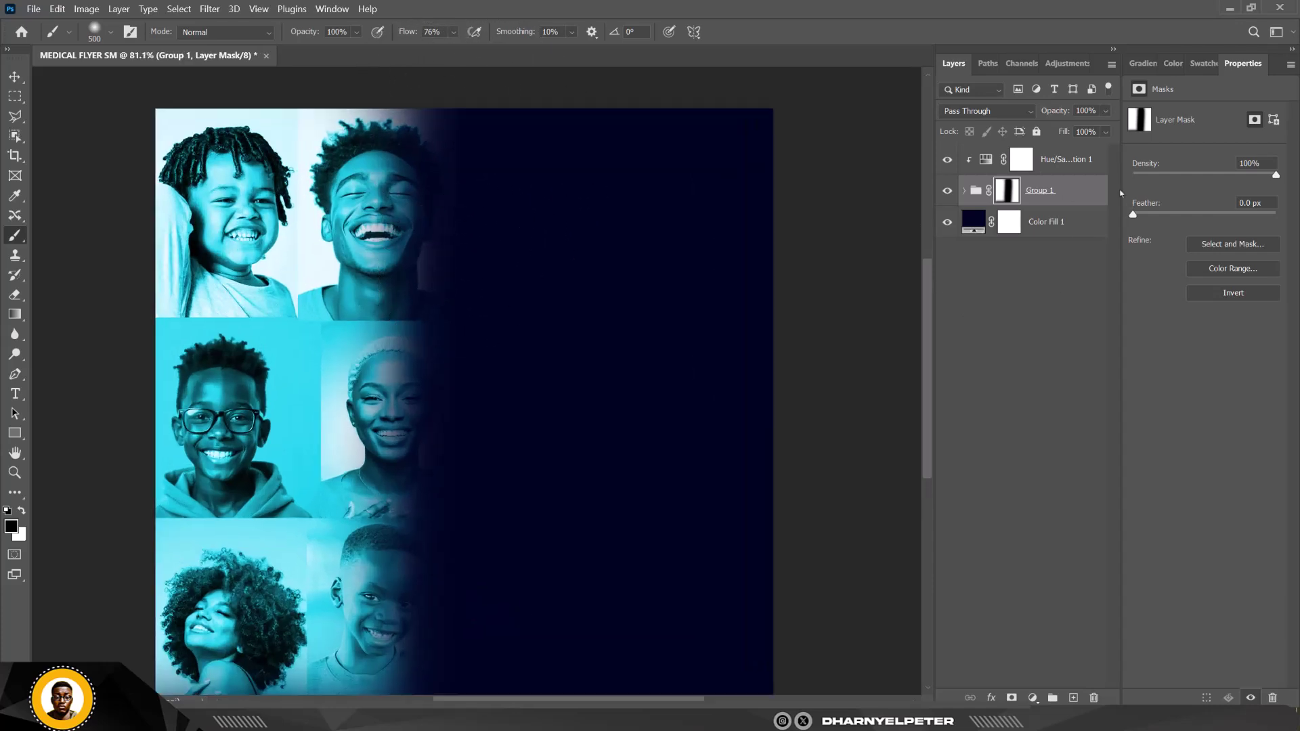
# Reduce the Hue/Saturation adjustment's saturation to 68 and lower Group 1's opacity to 27%
pyautogui.click(984, 163)
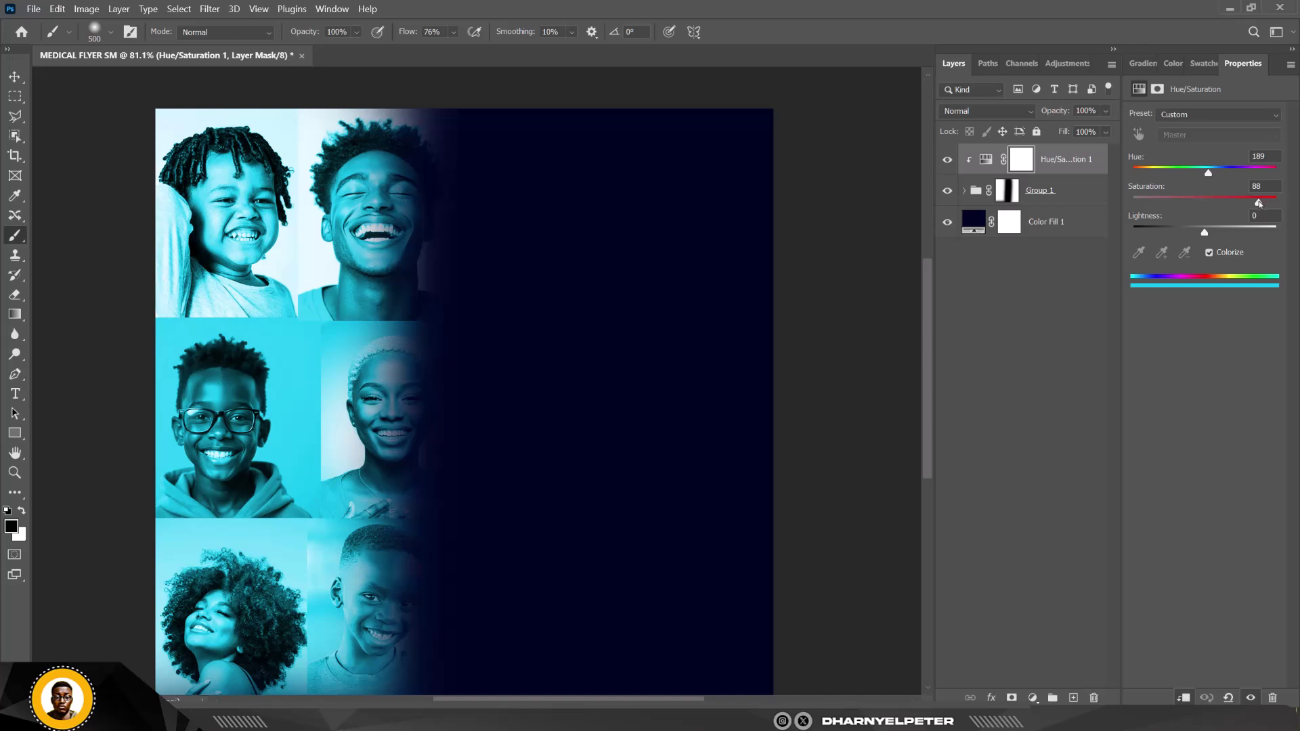
pyautogui.moveTo(1237, 205); pyautogui.dragTo(1230, 203)
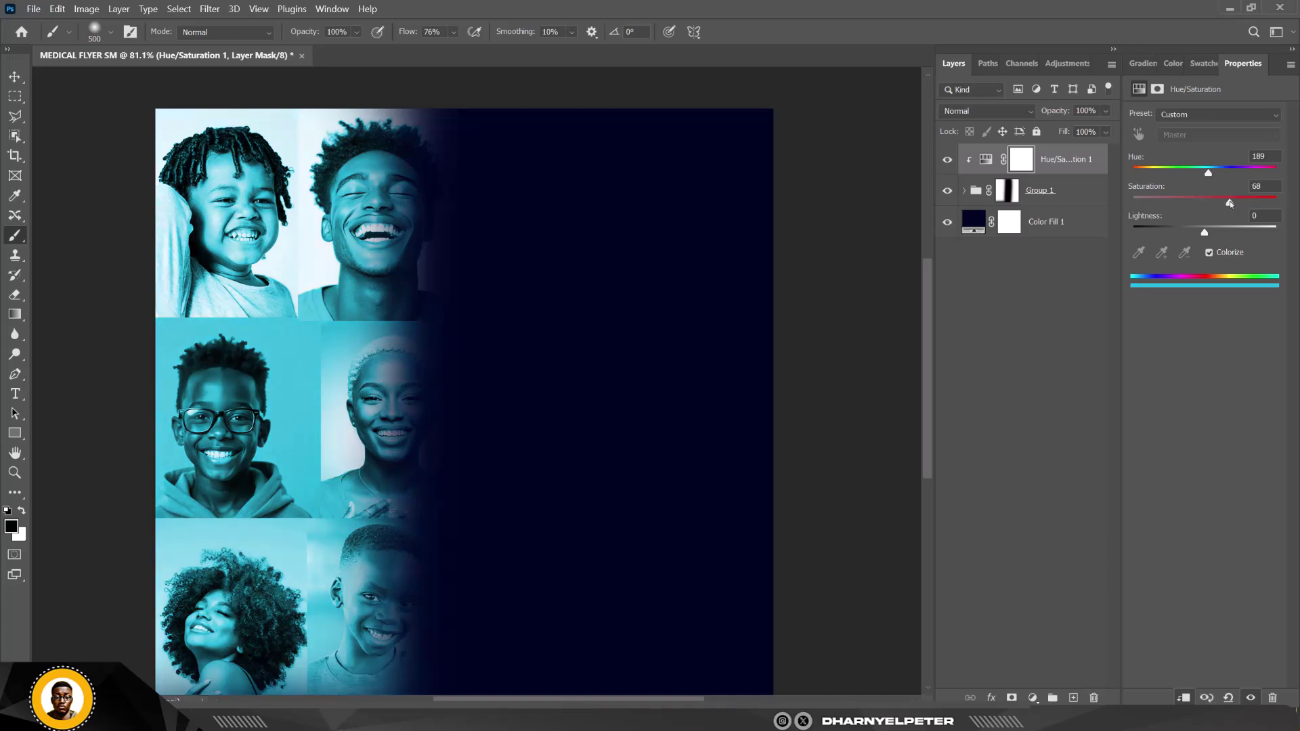
pyautogui.click(1075, 190)
pyautogui.click(1106, 110)
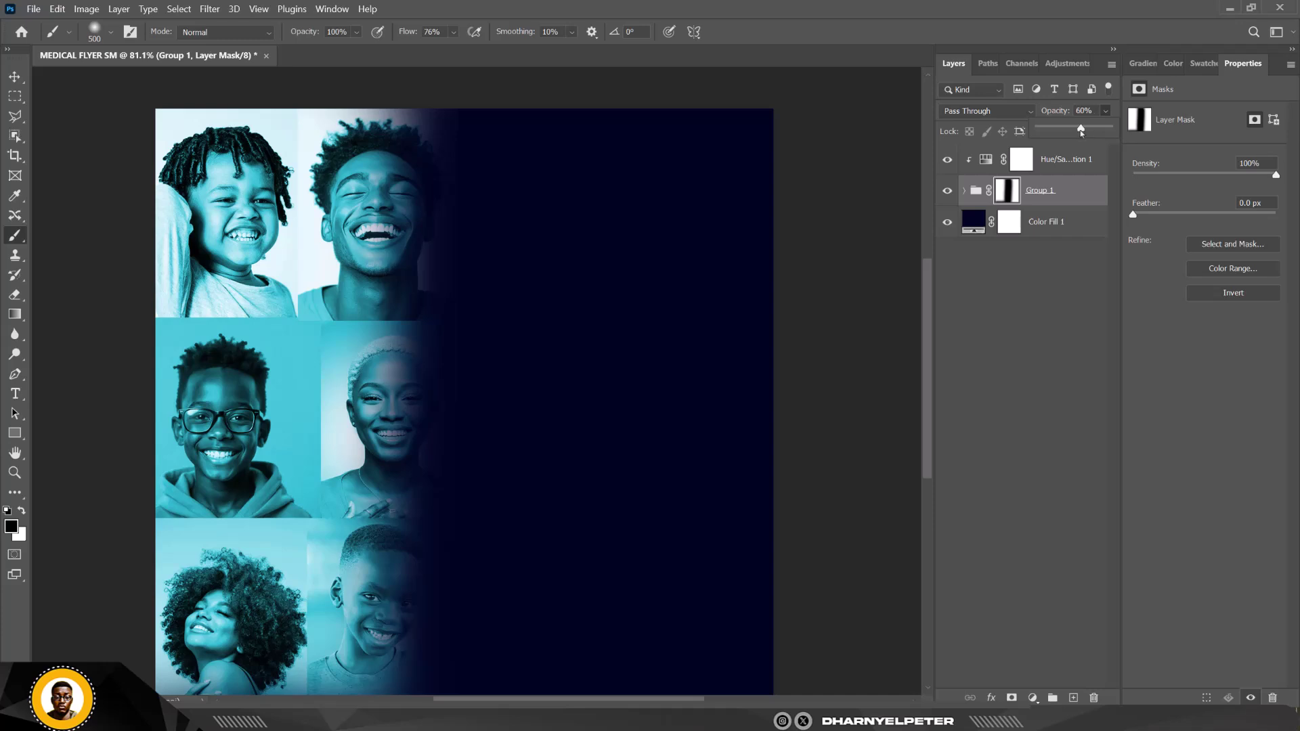
pyautogui.moveTo(1082, 131); pyautogui.dragTo(1081, 131)
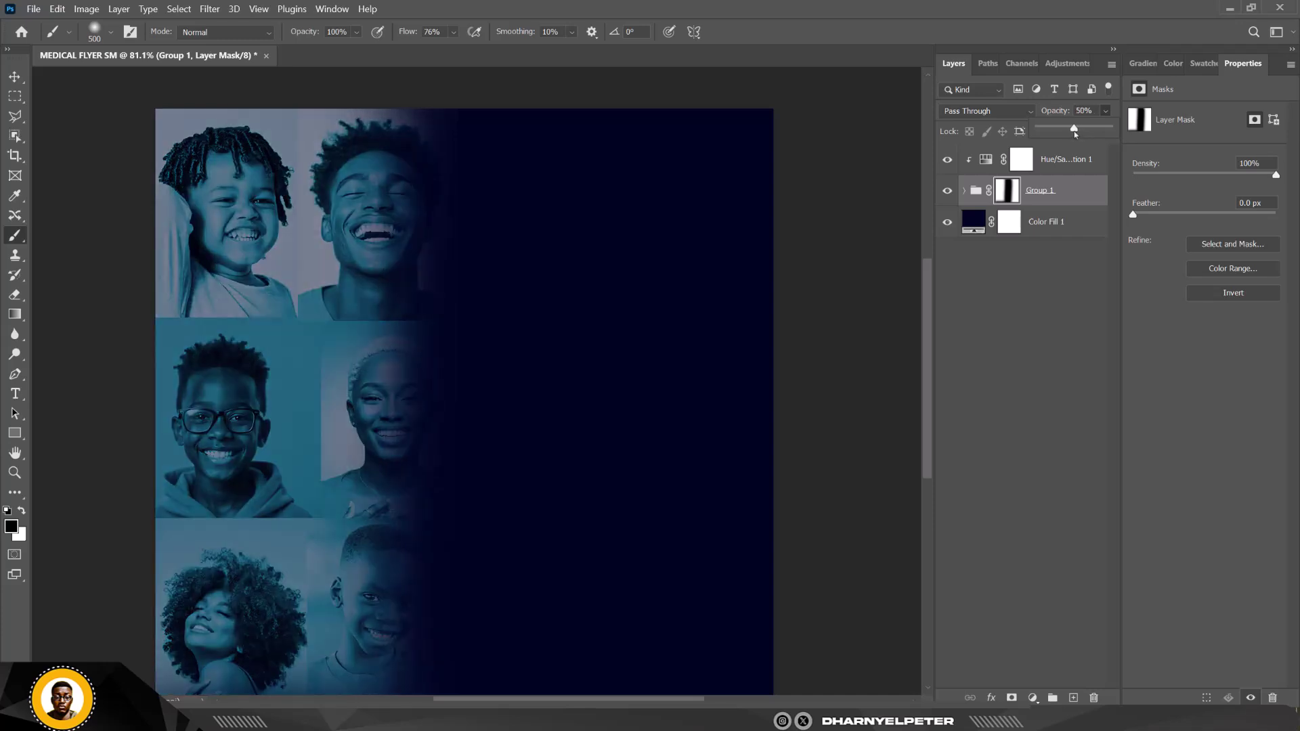
pyautogui.scroll(-3, 401, 250)
pyautogui.scroll(2, 394, 262)
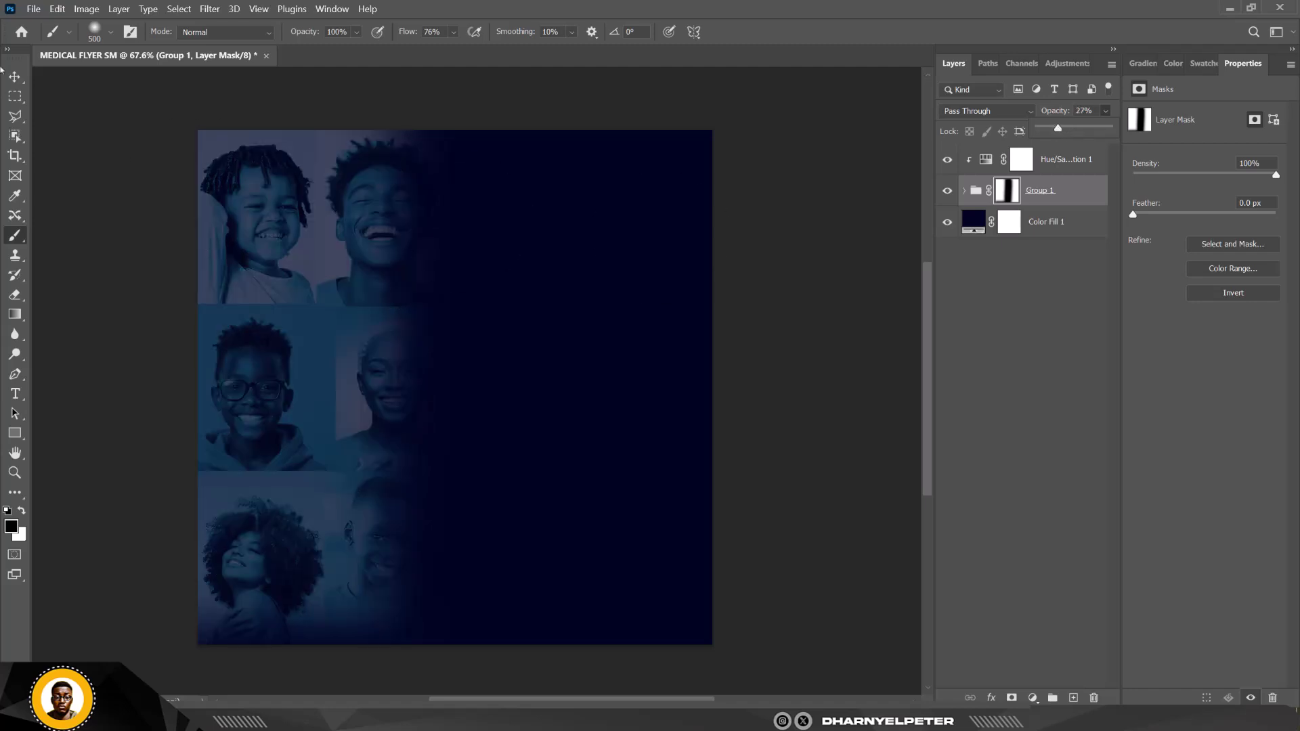
# Place the blue abstract image from the RESOURCE folder above Color Fill 1, aligned with the canvas's right edge
pyautogui.press('v')
pyautogui.scroll(2, 499, 255)
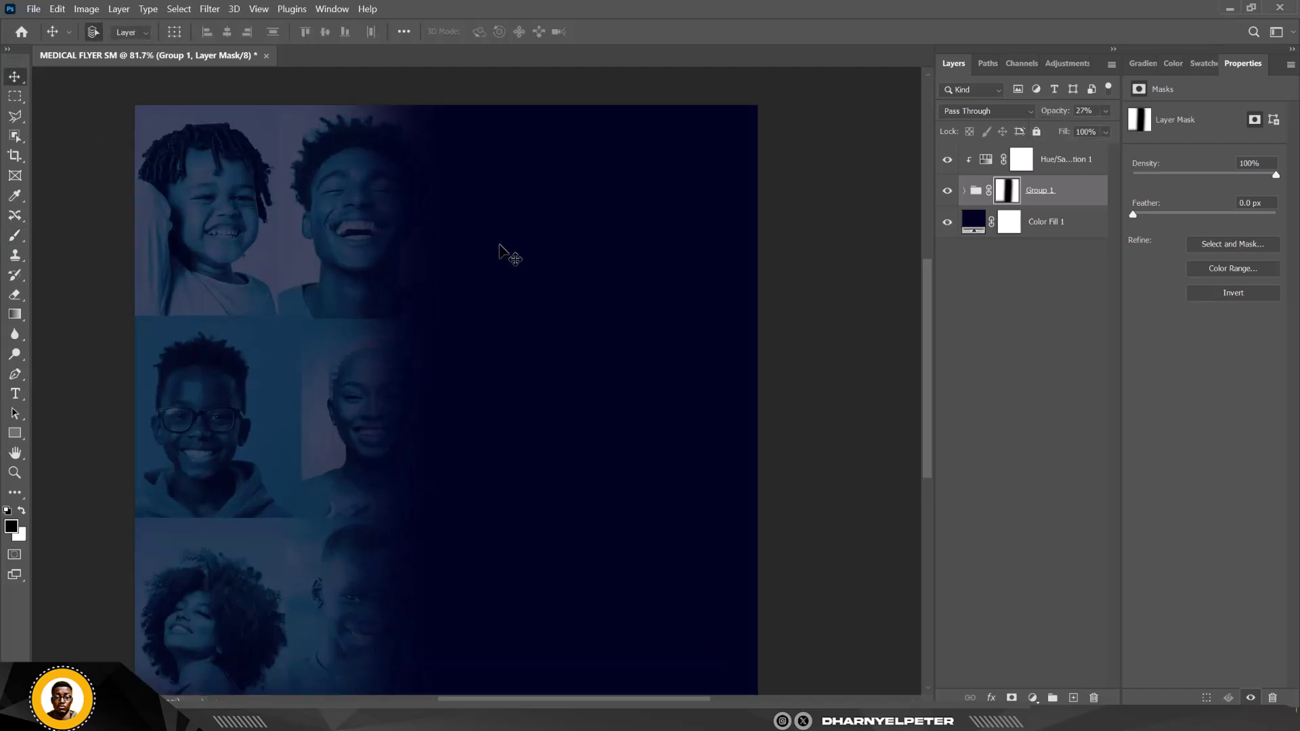
pyautogui.click(502, 252)
pyautogui.scroll(-1, 501, 250)
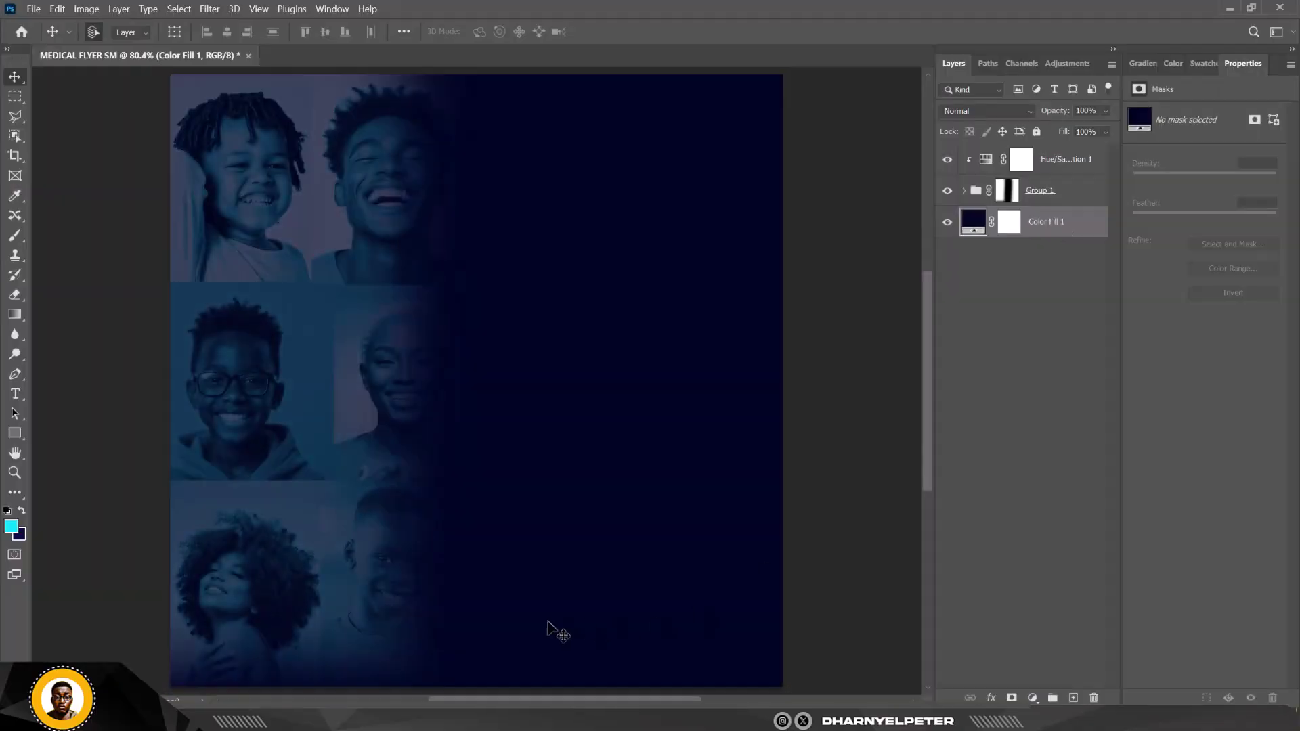
pyautogui.click(300, 728)
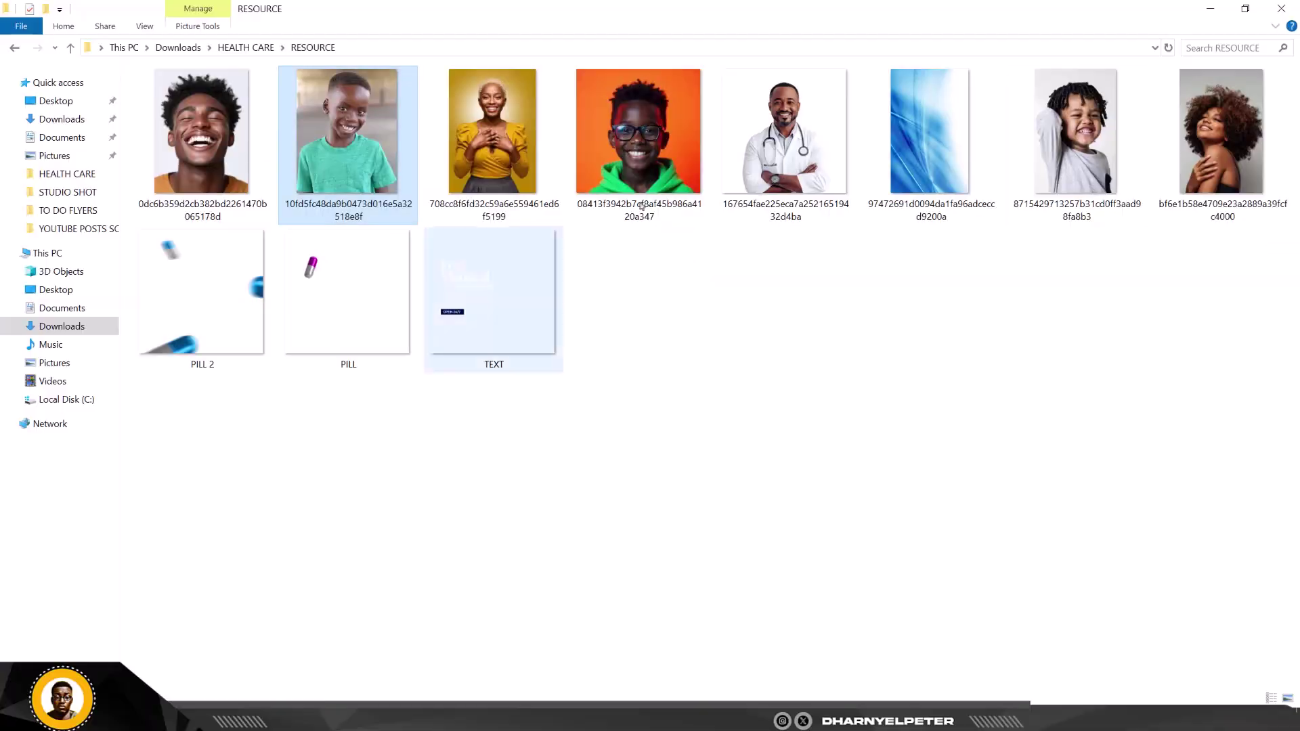
pyautogui.click(940, 135)
pyautogui.moveTo(929, 128); pyautogui.dragTo(618, 350)
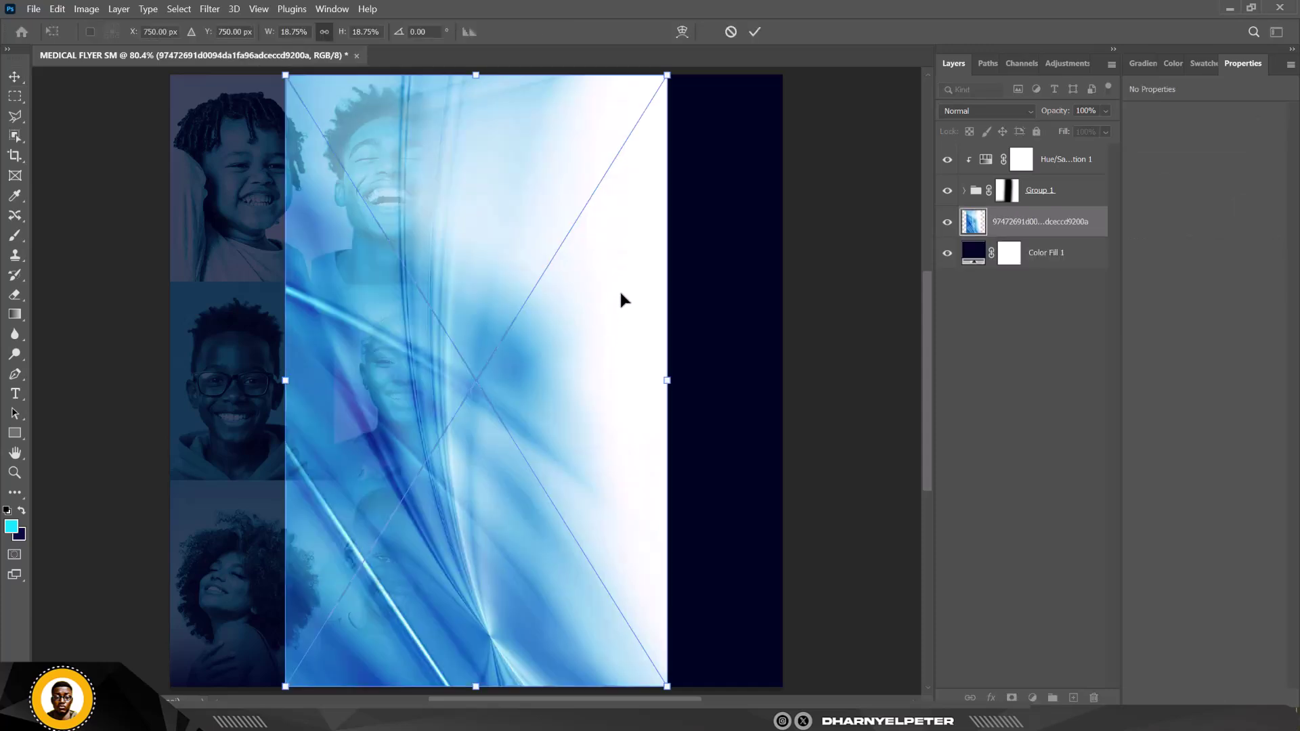
pyautogui.moveTo(622, 298); pyautogui.dragTo(746, 305)
pyautogui.scroll(-3, 697, 245)
pyautogui.press('Return')
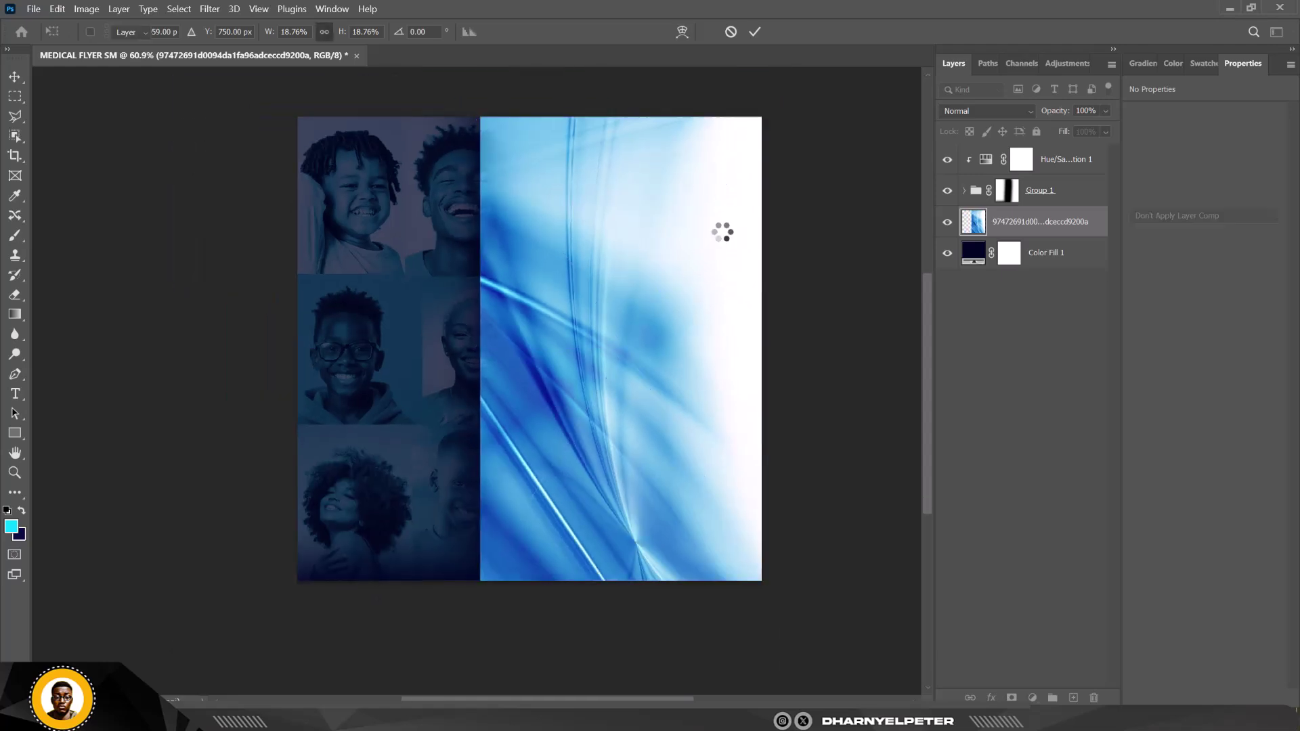
# Mask the blue abstract image, fade its left edge with a 700 px black brush, and shift it right to about X 786 px
pyautogui.click(1012, 697)
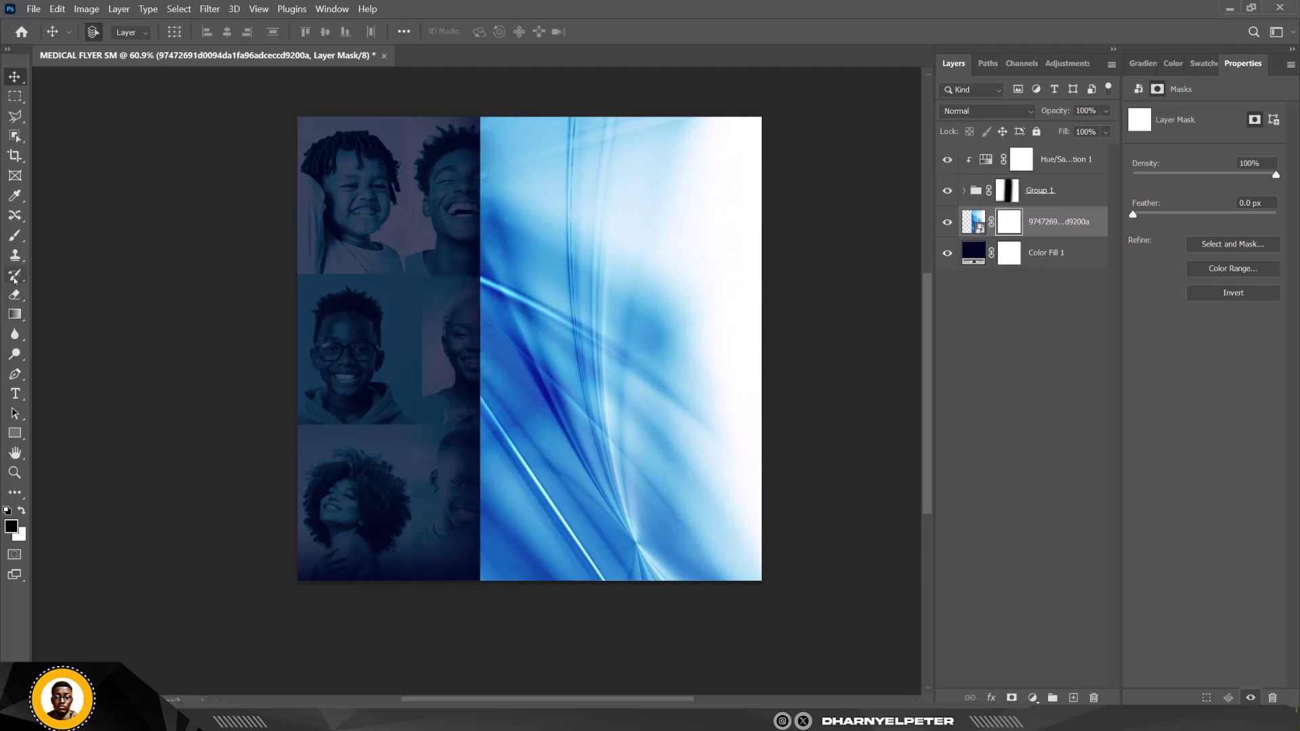
pyautogui.click(25, 235)
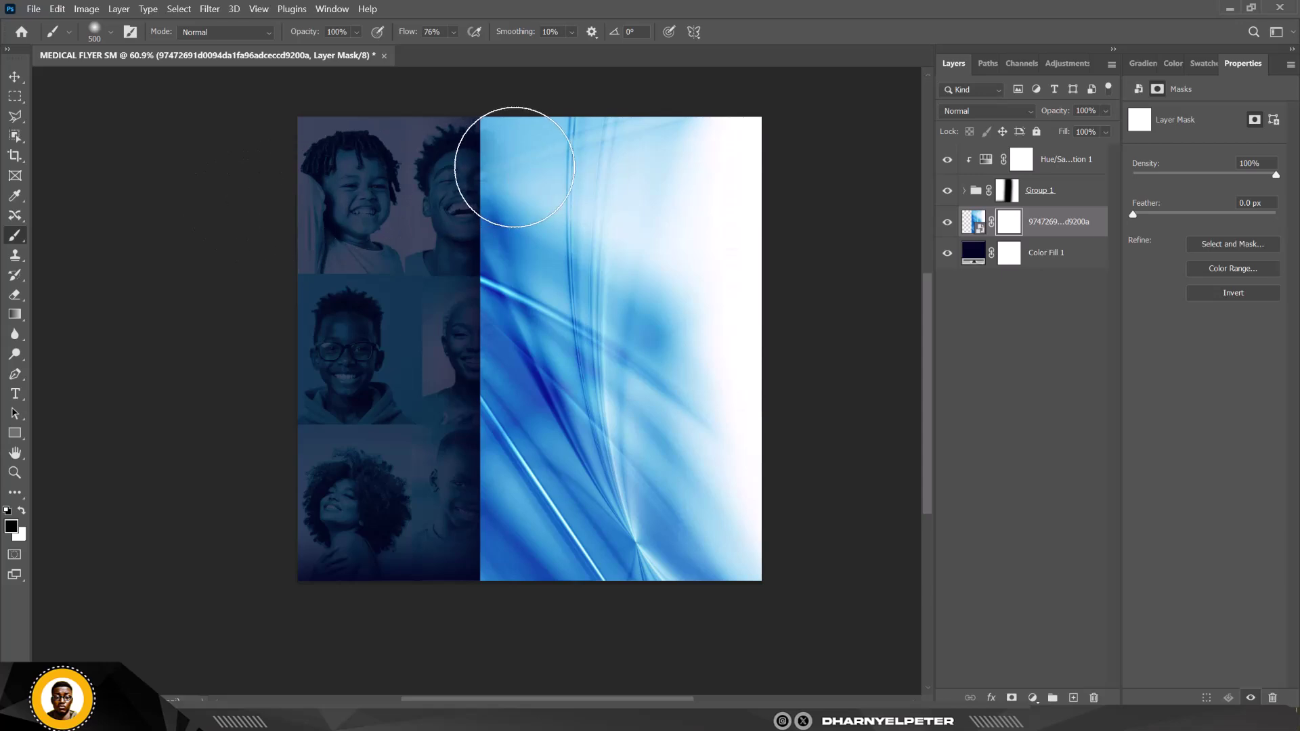
pyautogui.press(']')
pyautogui.press(']')
pyautogui.moveTo(467, 101)
pyautogui.mouseDown()
pyautogui.moveTo(451, 151)
pyautogui.moveTo(434, 654)
pyautogui.moveTo(424, 311)
pyautogui.moveTo(432, 217)
pyautogui.moveTo(421, 682)
pyautogui.moveTo(401, 223)
pyautogui.mouseUp()
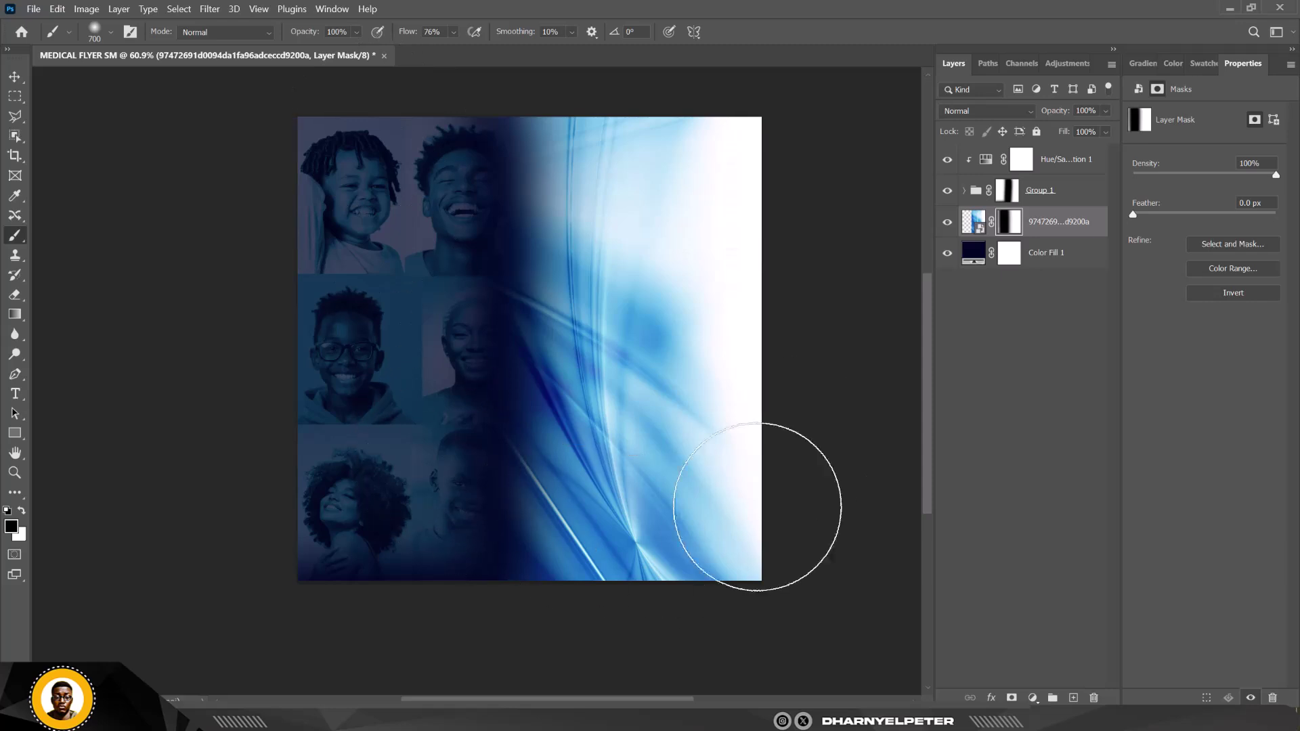
pyautogui.press('v')
pyautogui.moveTo(689, 266); pyautogui.dragTo(721, 298)
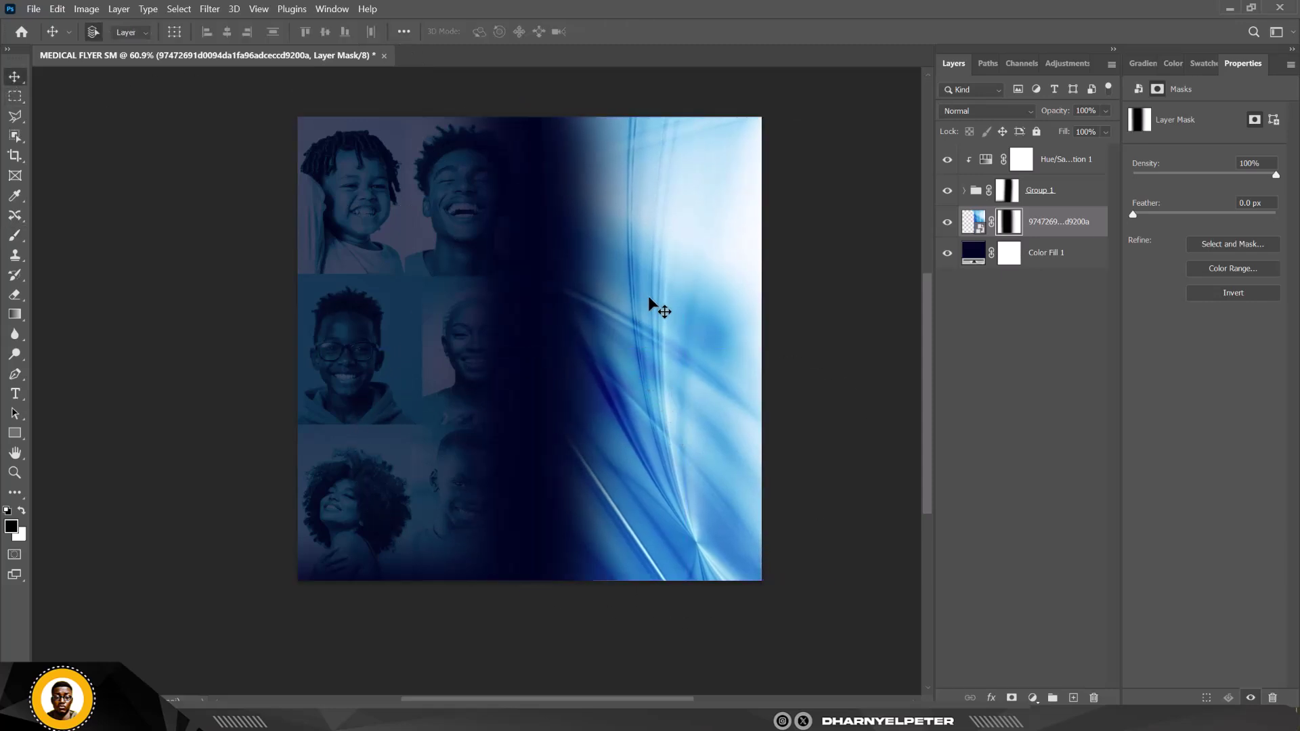
pyautogui.scroll(1, 653, 295)
# Apply a Gaussian Blur with a 5.4-pixel radius to the blue abstract image
pyautogui.click(976, 220)
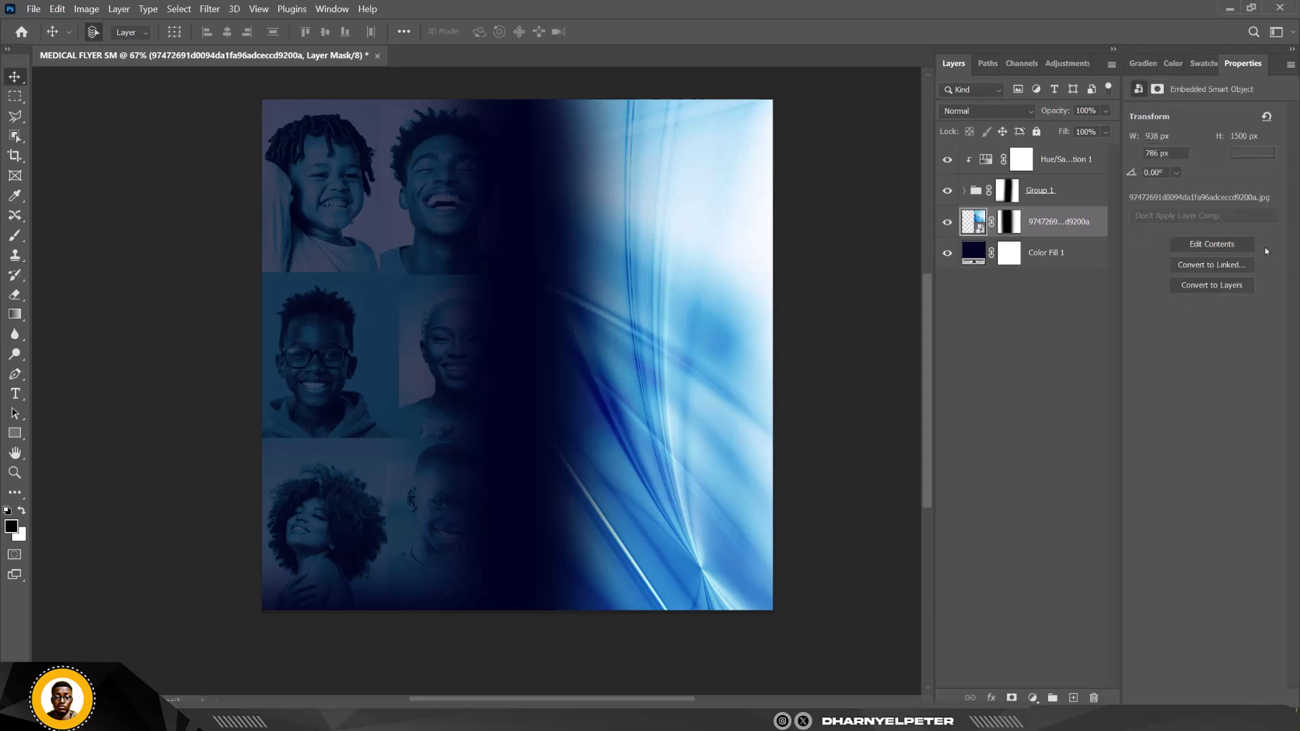
pyautogui.click(211, 9)
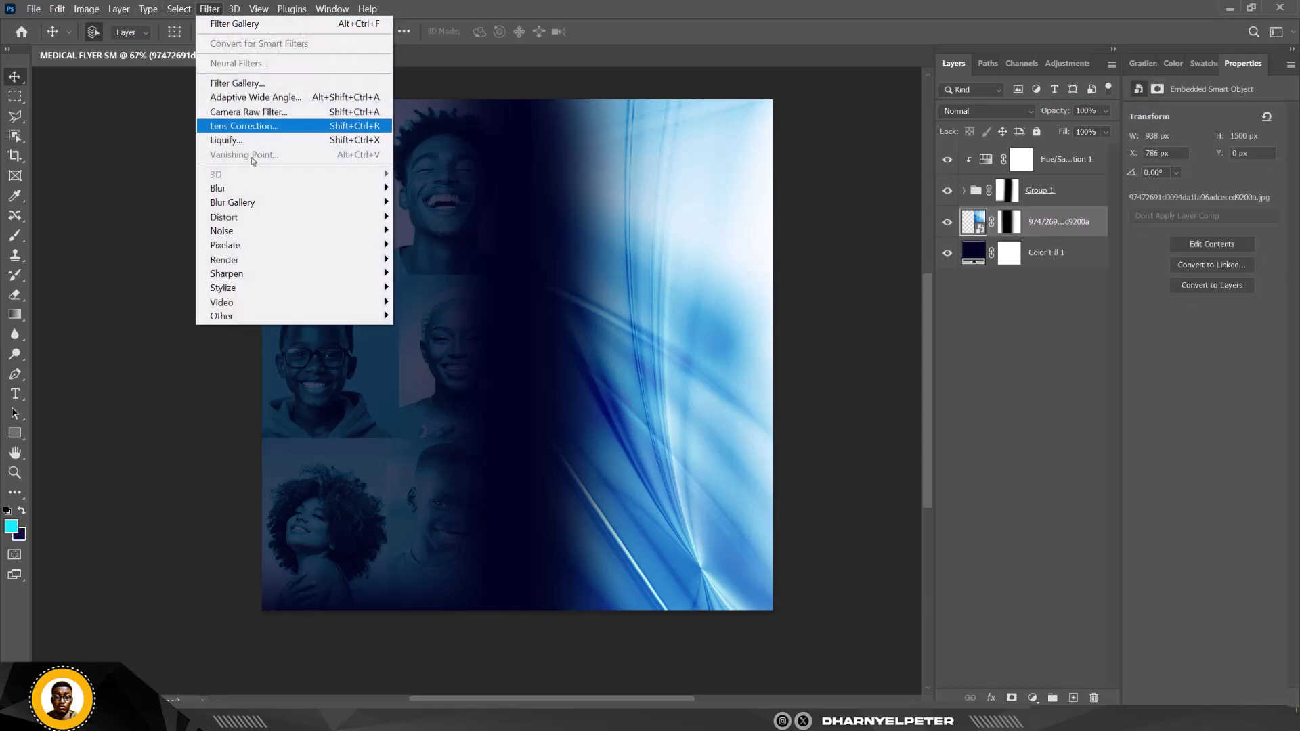
pyautogui.moveTo(253, 192)
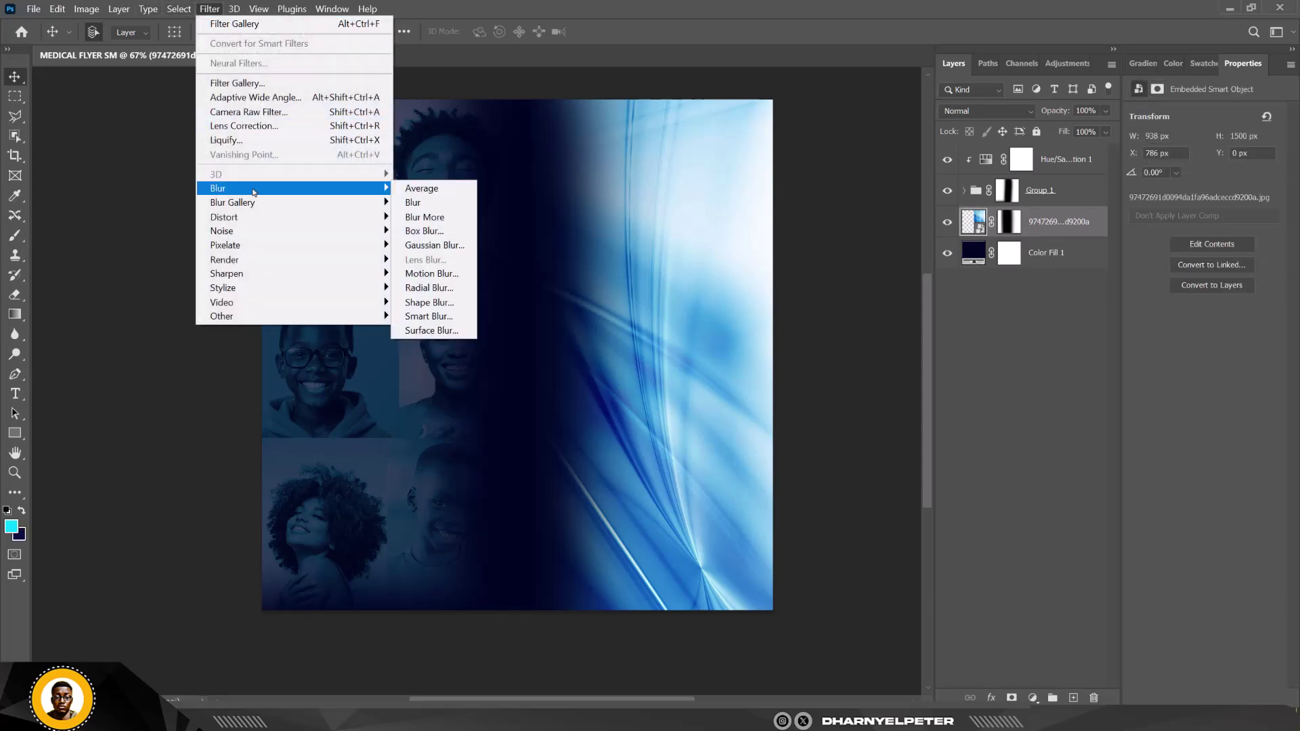
pyautogui.click(433, 246)
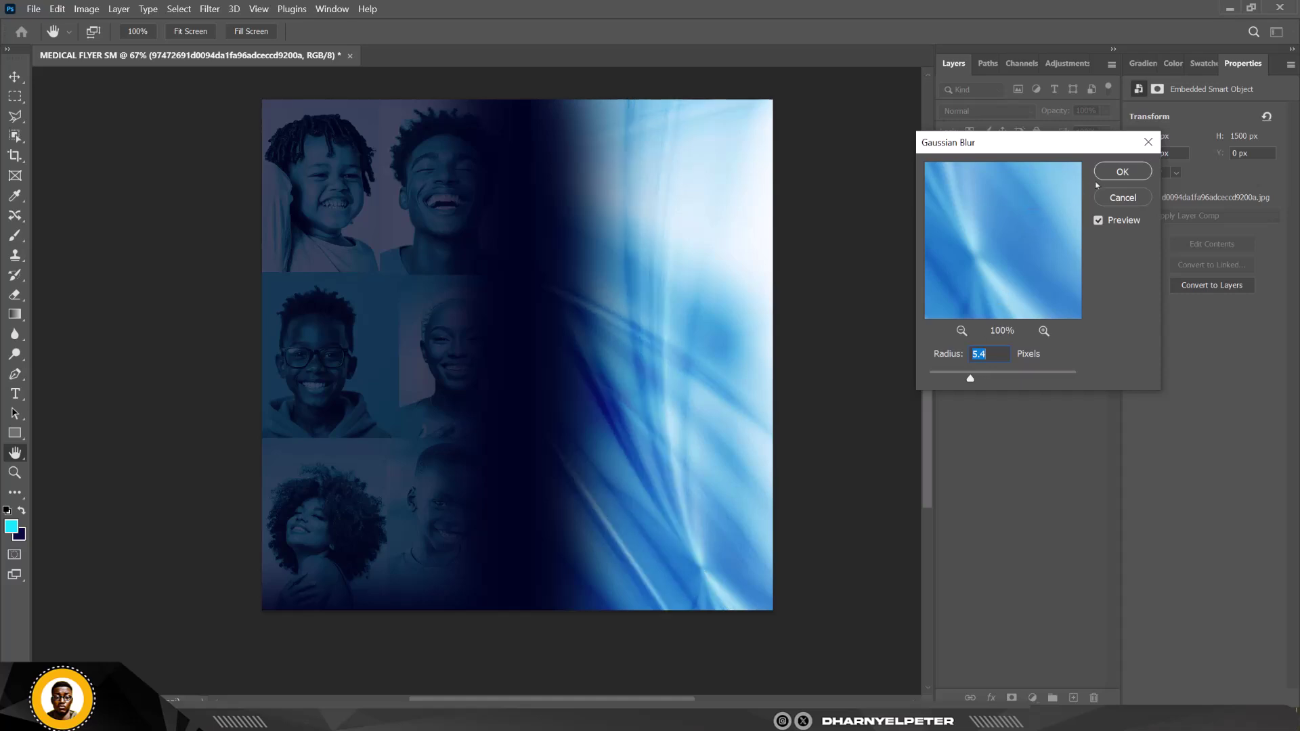
pyautogui.click(1121, 172)
pyautogui.press('v')
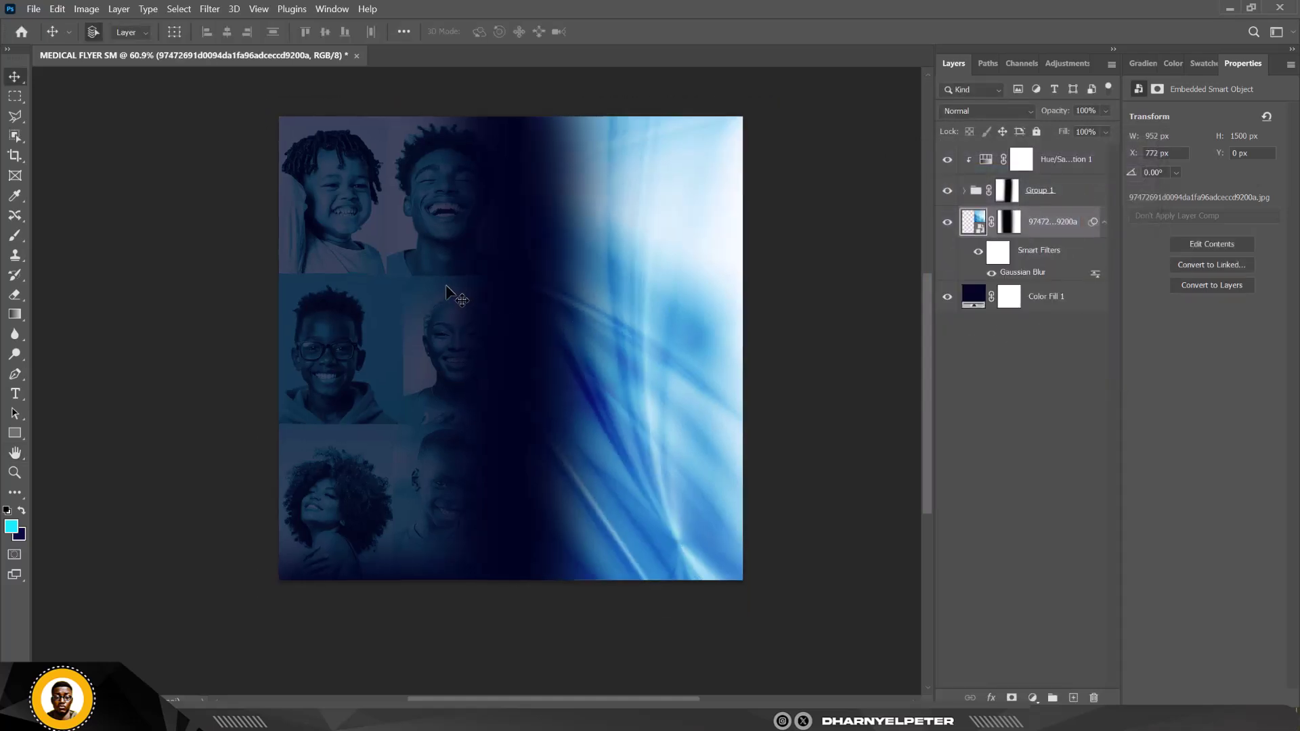
pyautogui.hotkey('ctrl', 'alt', 'a')
pyautogui.hotkey('ctrl', '0')
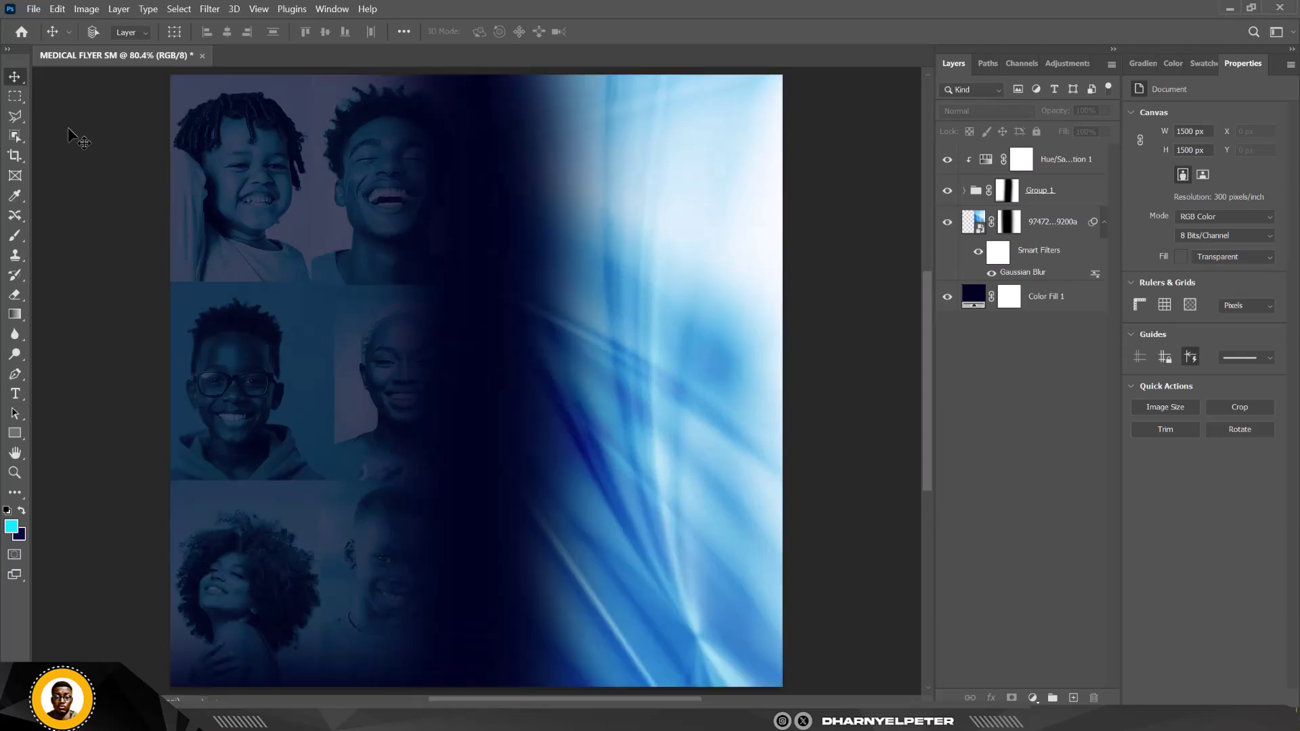
# Set Group 1's fill to 77% to dim the portrait collage further
pyautogui.click(1052, 191)
pyautogui.click(1106, 132)
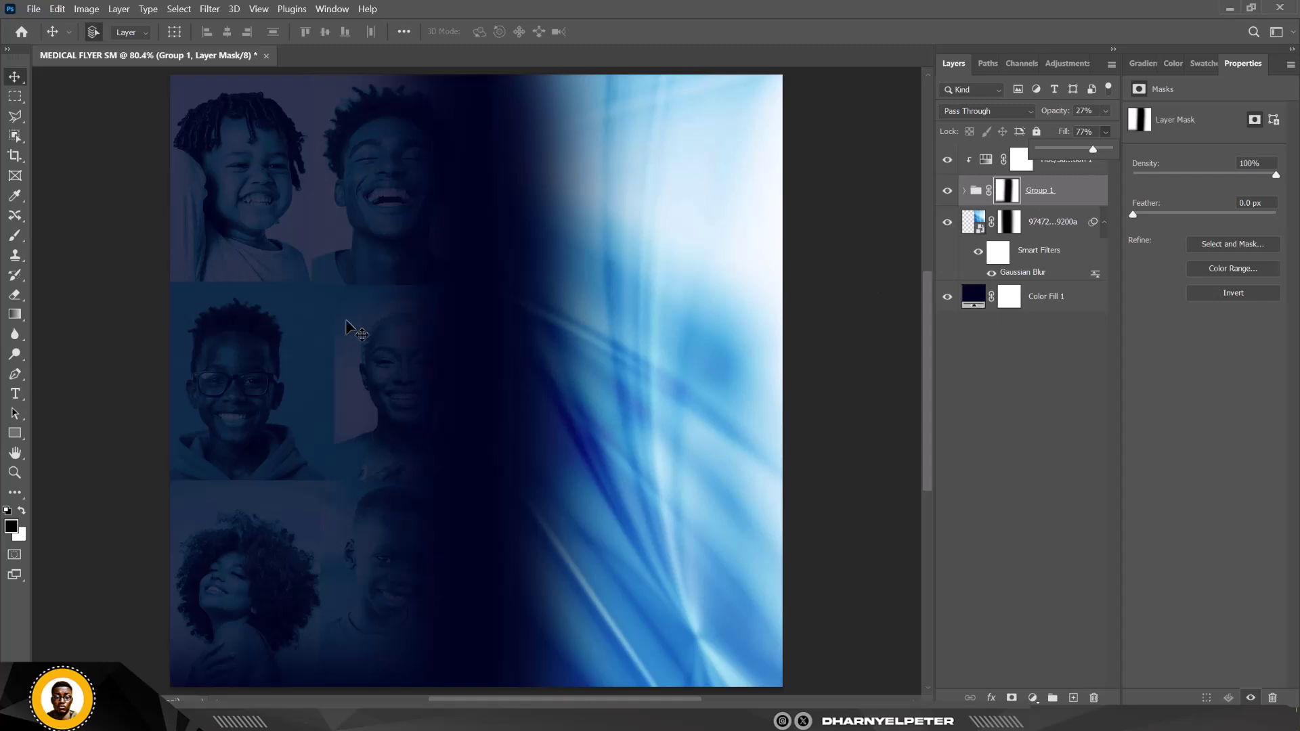
pyautogui.scroll(-2, 346, 330)
pyautogui.moveTo(357, 246); pyautogui.dragTo(358, 244)
pyautogui.click(825, 196)
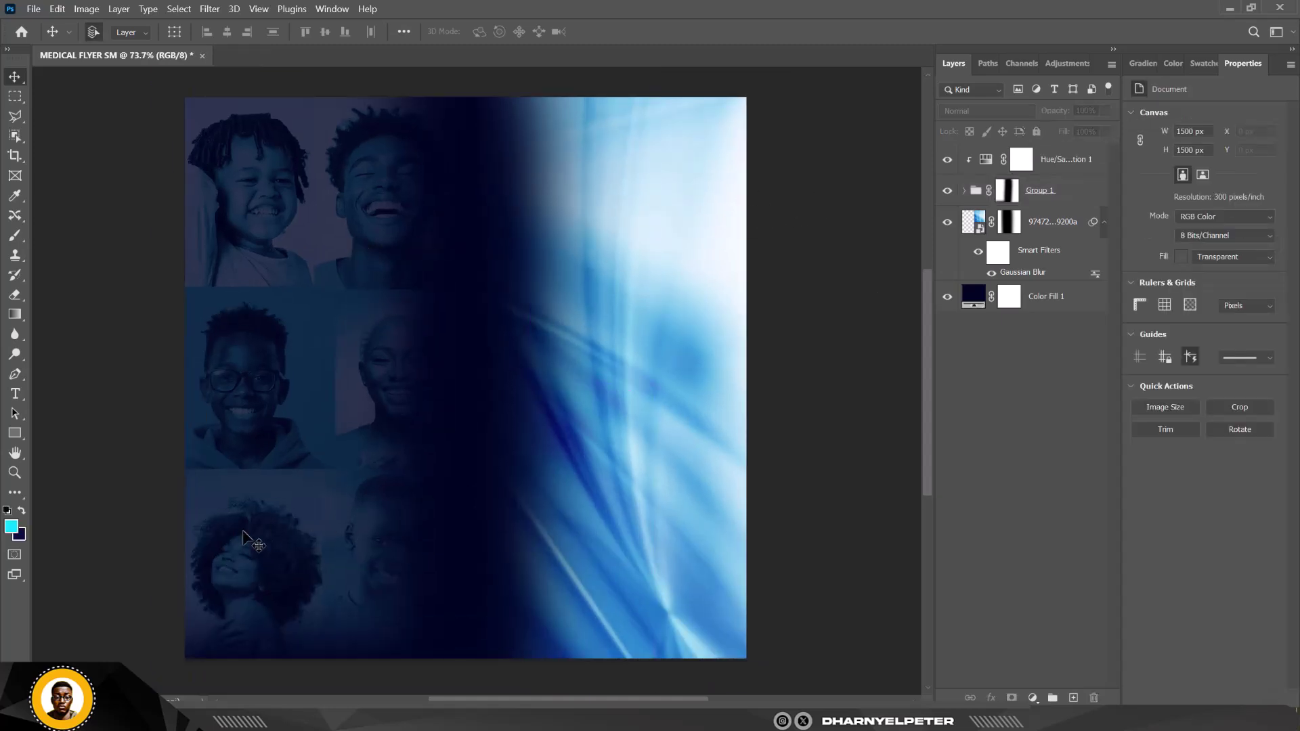
# Place the doctor's cutout from the RESOURCE folder on the flyer's right half, about 1024 × 1275 px at X 547 px, Y 261 px
pyautogui.click(296, 728)
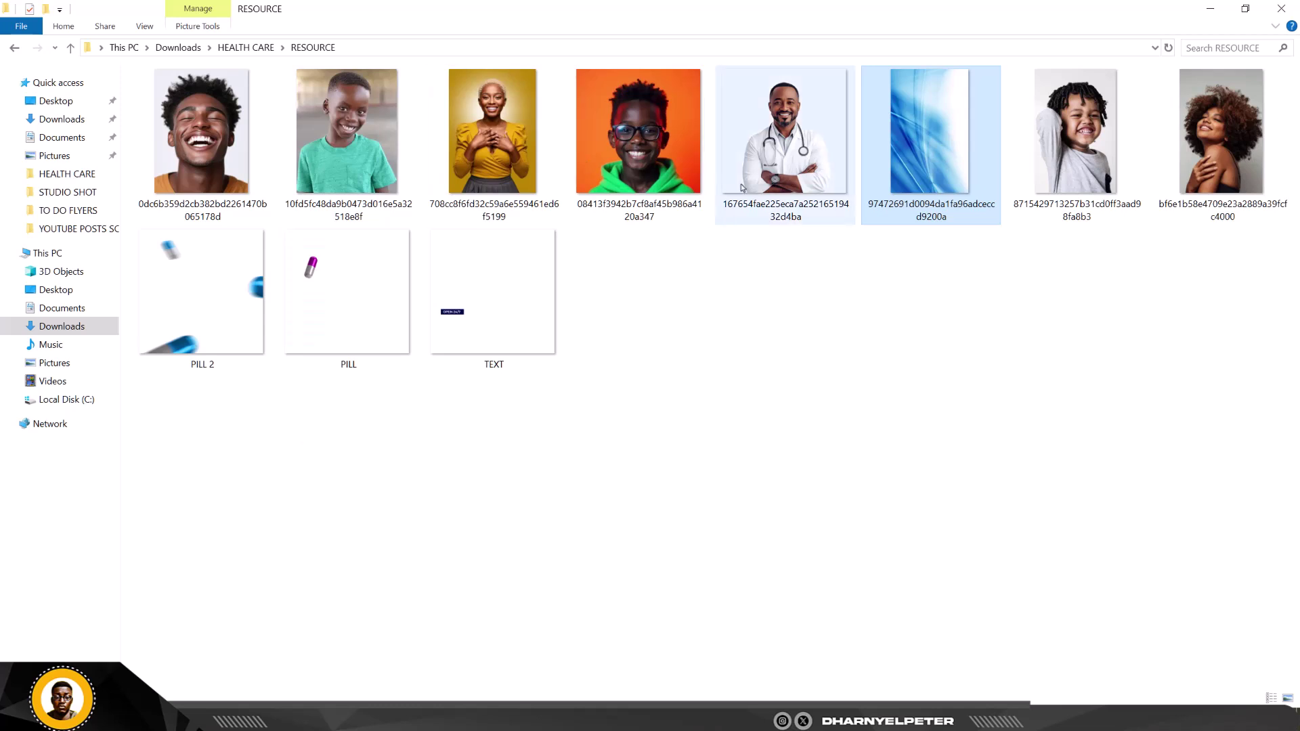
pyautogui.click(802, 157)
pyautogui.moveTo(780, 140); pyautogui.dragTo(637, 298)
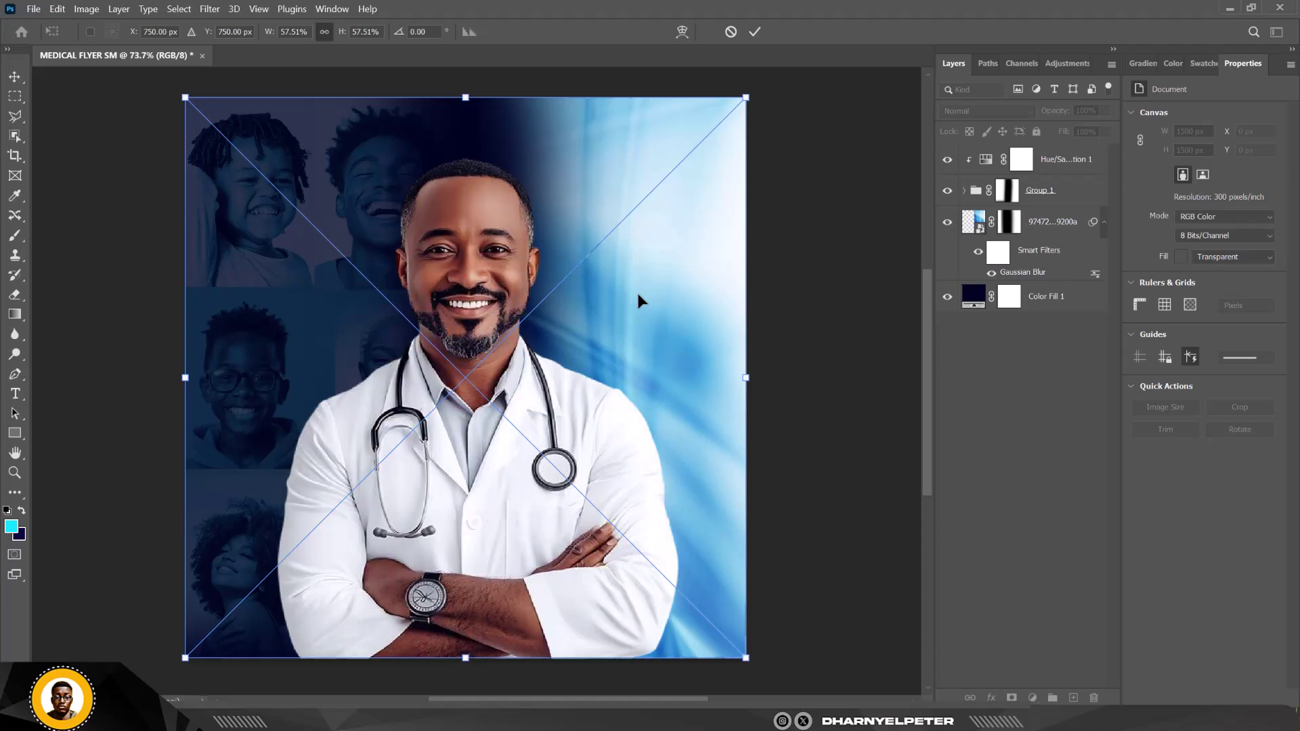
pyautogui.moveTo(573, 373); pyautogui.dragTo(652, 380)
pyautogui.moveTo(852, 112); pyautogui.dragTo(833, 139)
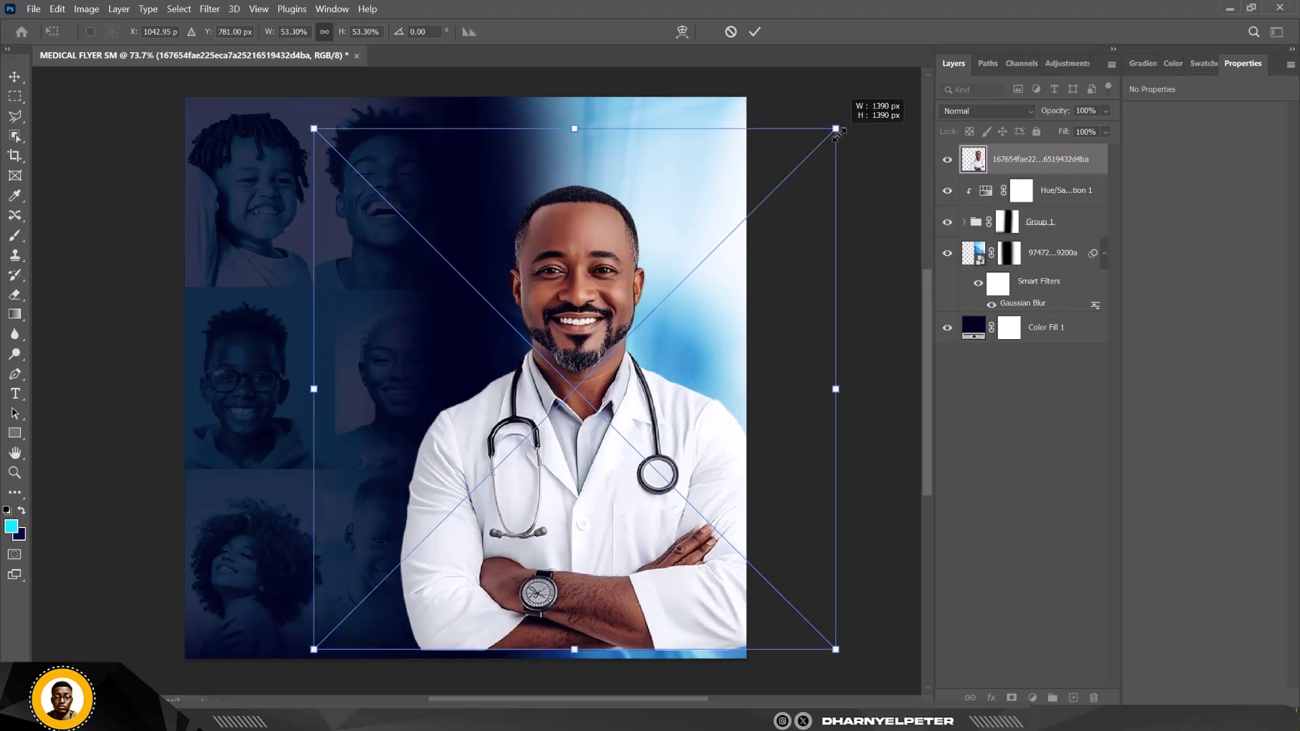
pyautogui.moveTo(654, 356); pyautogui.dragTo(656, 372)
pyautogui.moveTo(627, 417); pyautogui.dragTo(629, 440)
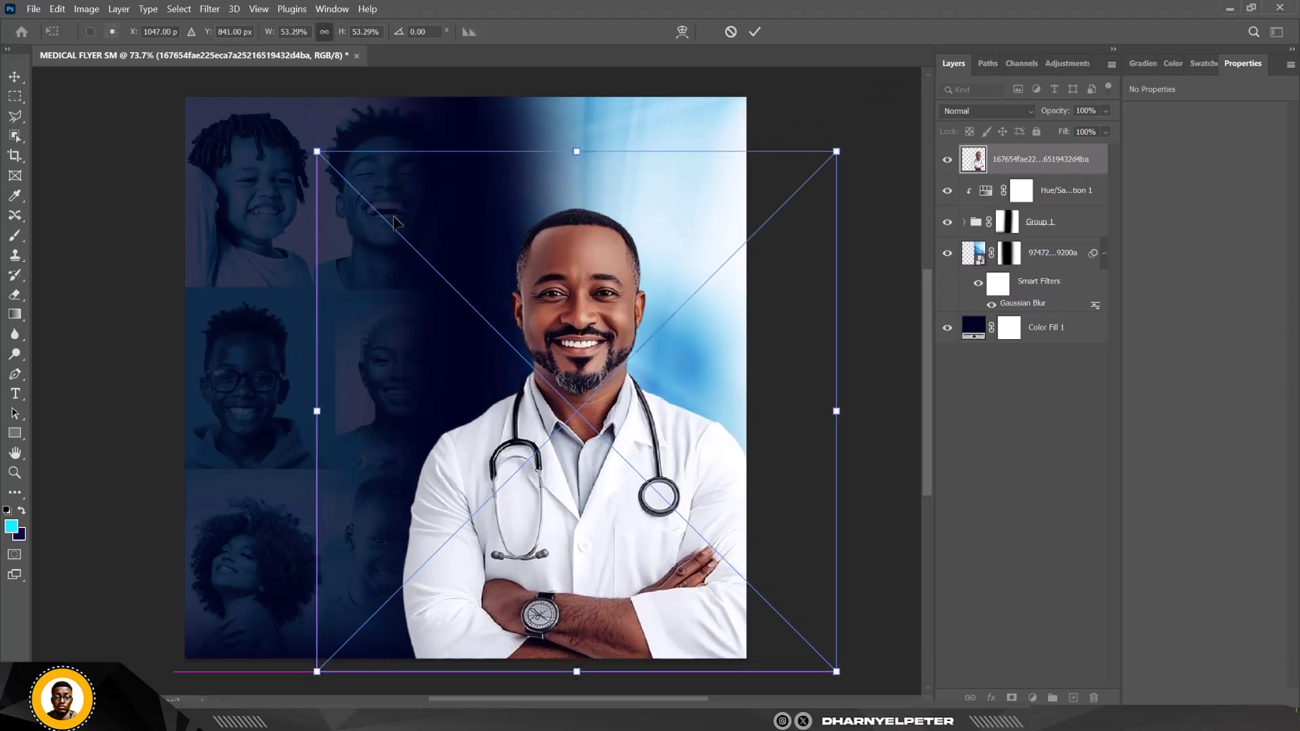
pyautogui.moveTo(312, 149); pyautogui.dragTo(301, 133)
pyautogui.press('Return')
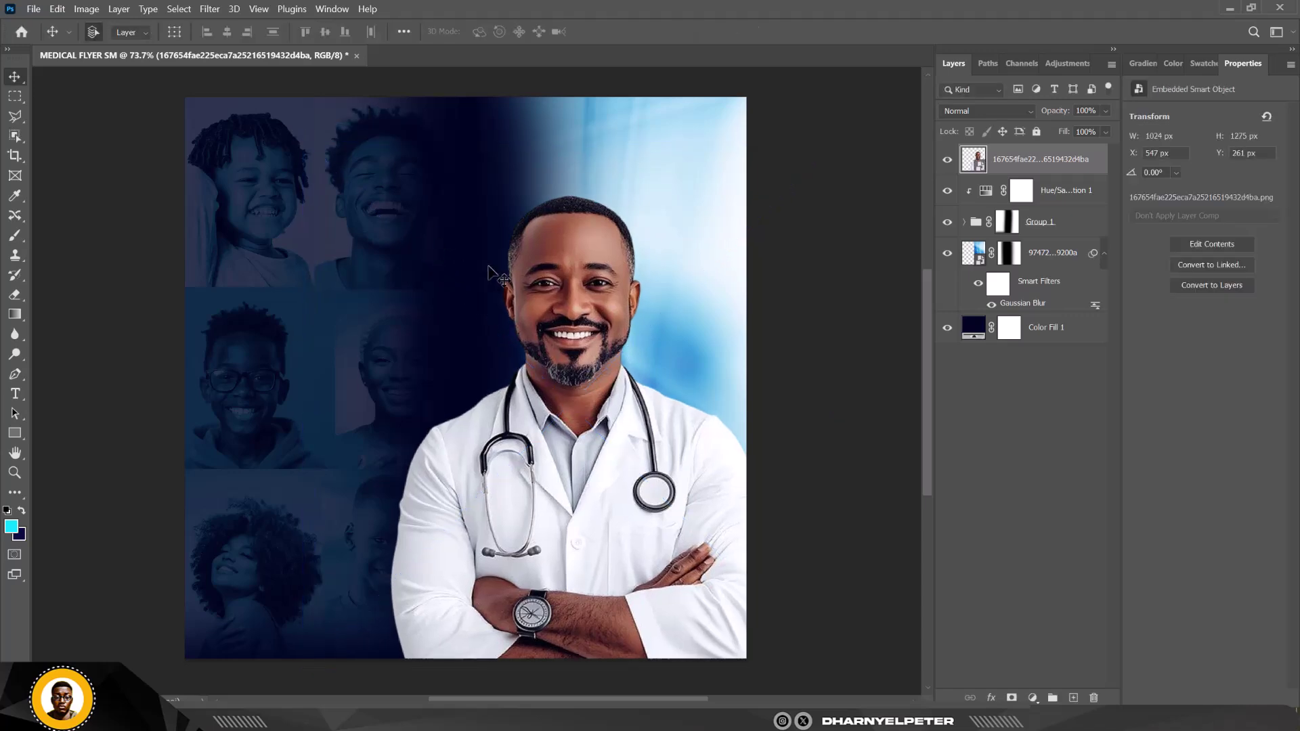
# Rasterize the doctor cutout's smart object layer
pyautogui.scroll(-1, 522, 196)
pyautogui.scroll(4, 525, 197)
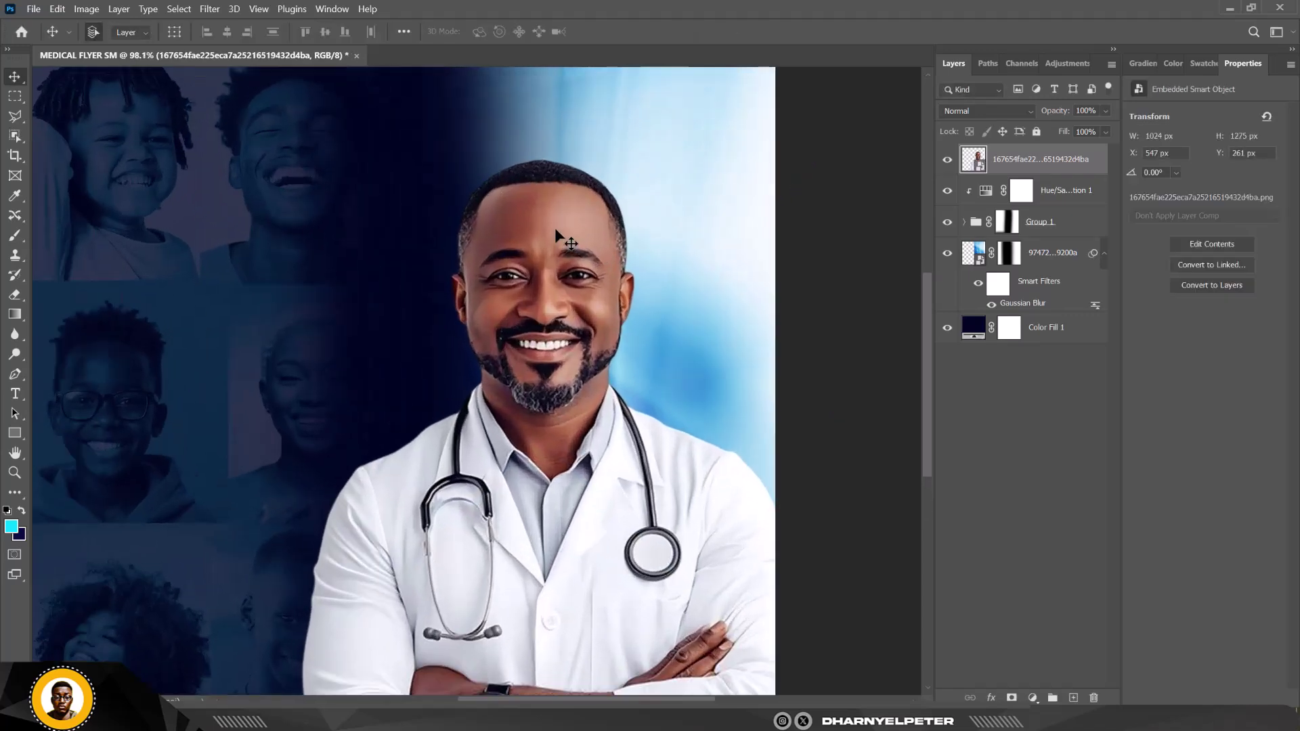
pyautogui.rightClick(1028, 165)
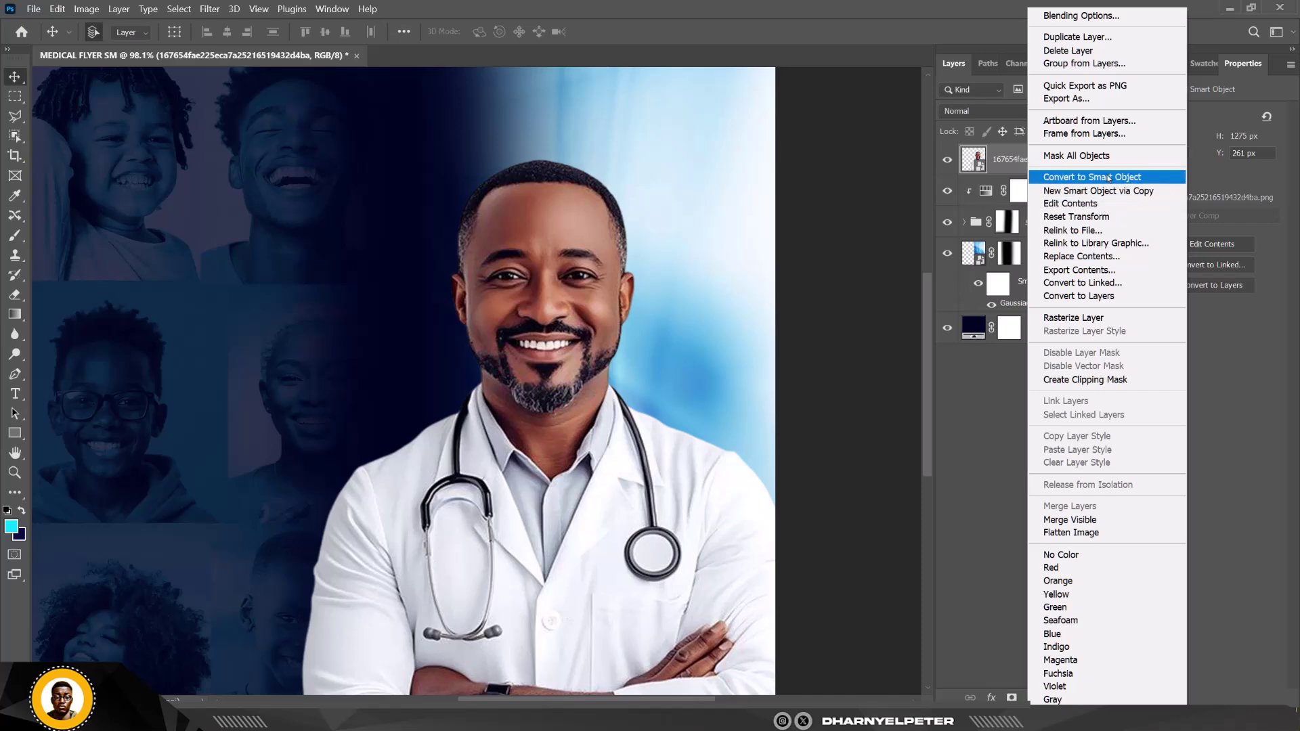
pyautogui.click(1066, 318)
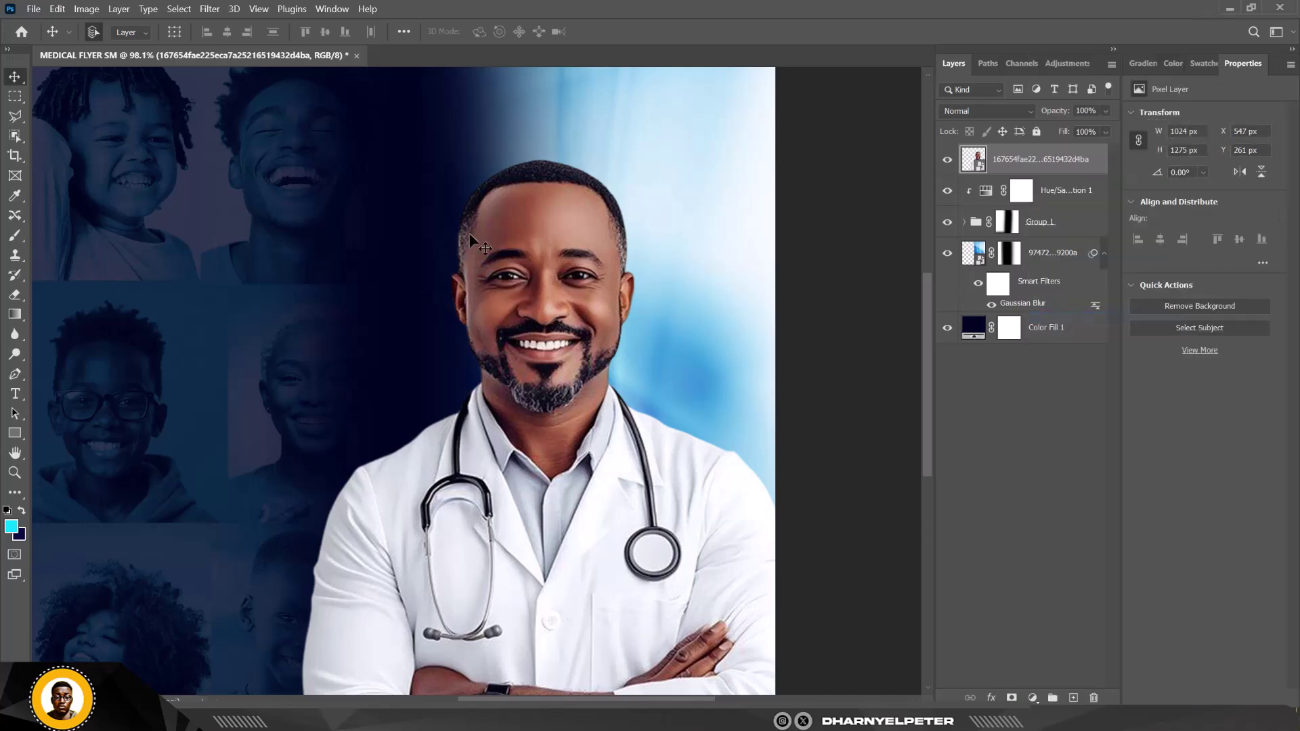
# Smooth the skin on the doctor's forehead with the Mixer Brush at about 70 px, sampling the nearby skin tone
pyautogui.scroll(-1, 508, 222)
pyautogui.scroll(5, 558, 243)
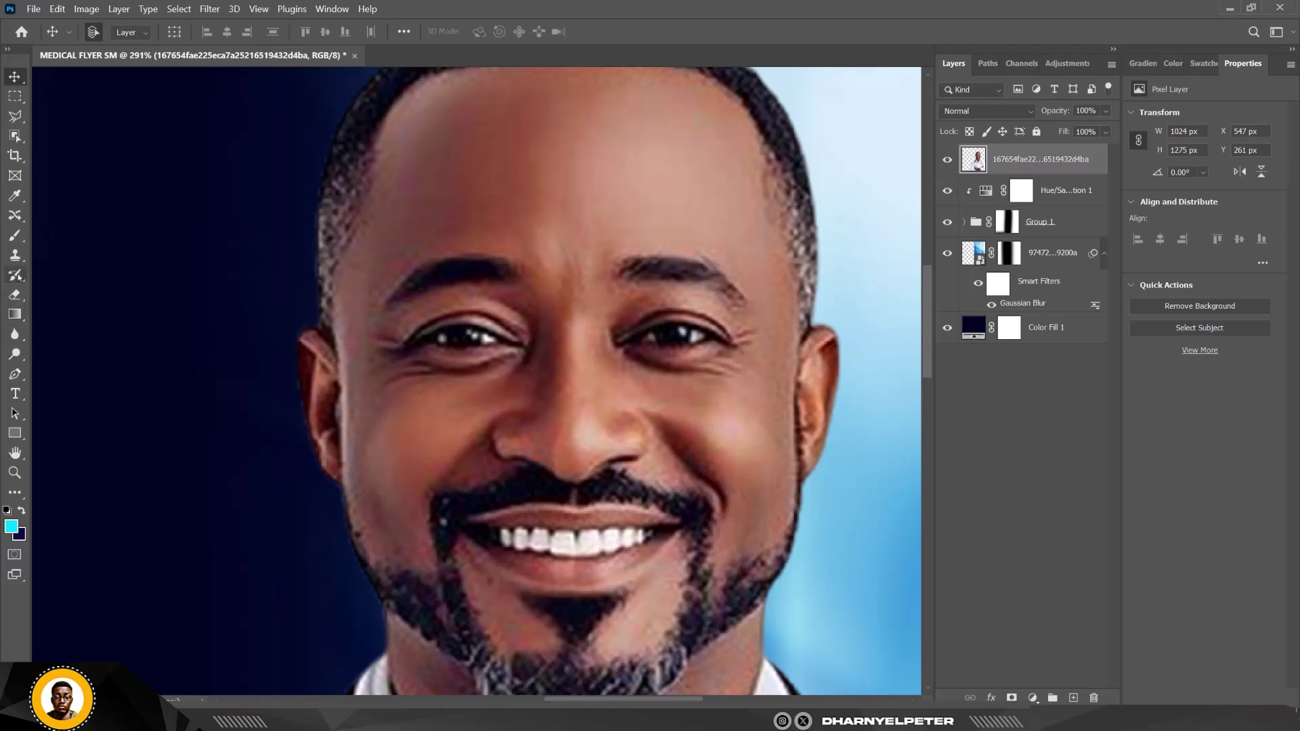
pyautogui.rightClick(14, 237)
pyautogui.click(95, 279)
pyautogui.scroll(-1, 522, 203)
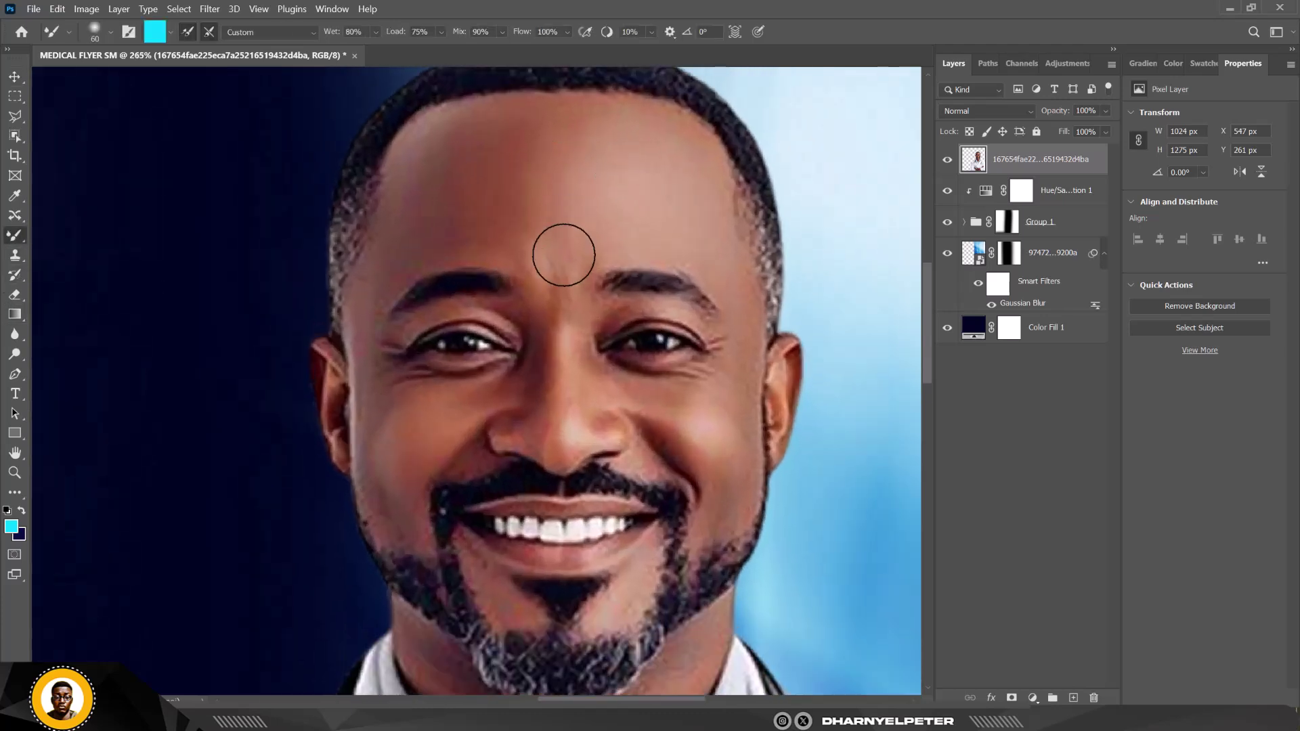
pyautogui.keyDown('alt'); pyautogui.click(427, 159); pyautogui.keyUp('alt')
pyautogui.press(']')
pyautogui.press(']')
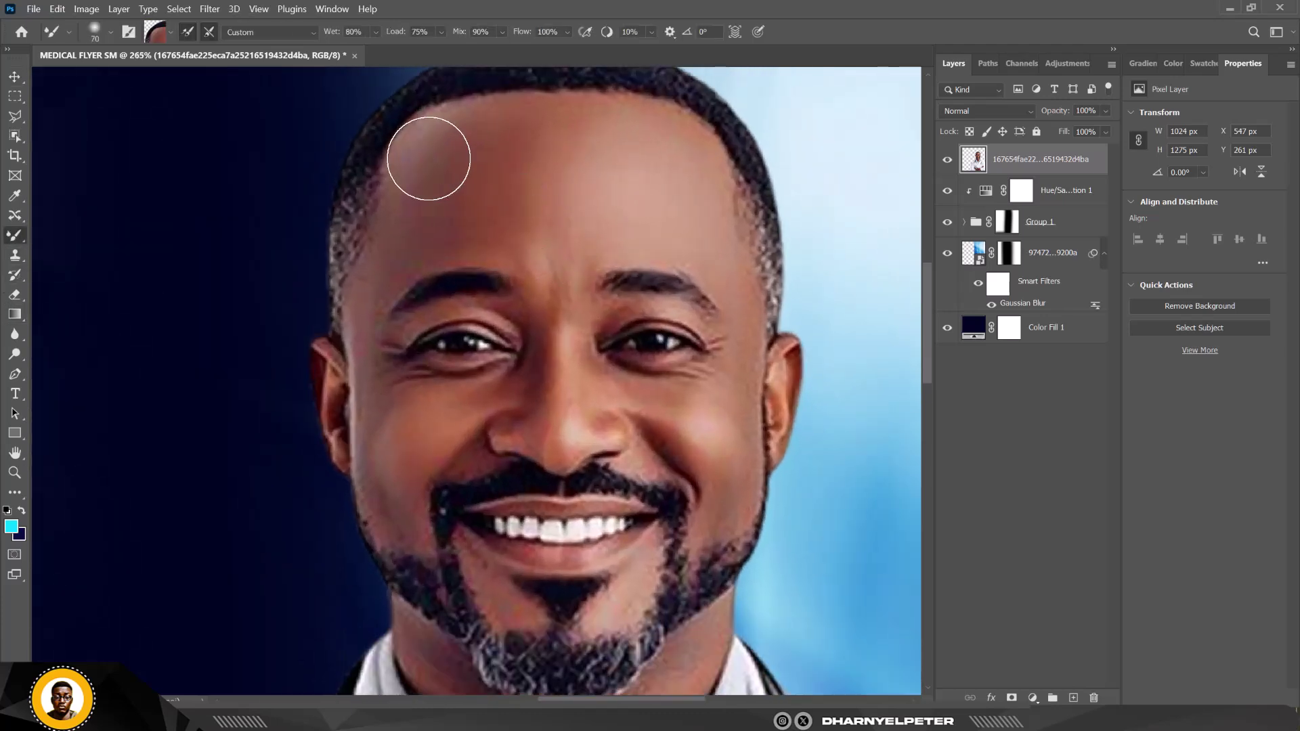
pyautogui.moveTo(588, 193)
pyautogui.mouseDown()
pyautogui.moveTo(513, 203)
pyautogui.moveTo(611, 143)
pyautogui.moveTo(474, 228)
pyautogui.moveTo(671, 232)
pyautogui.moveTo(652, 165)
pyautogui.moveTo(595, 137)
pyautogui.moveTo(618, 129)
pyautogui.moveTo(426, 157)
pyautogui.mouseUp()
# Reduce the Mixer Brush to 50 px and blend the skin on the doctor's cheeks, nose bridge and chin
pyautogui.scroll(-5, 426, 156)
pyautogui.scroll(4, 436, 333)
pyautogui.press('[')
pyautogui.press('[')
pyautogui.press('[')
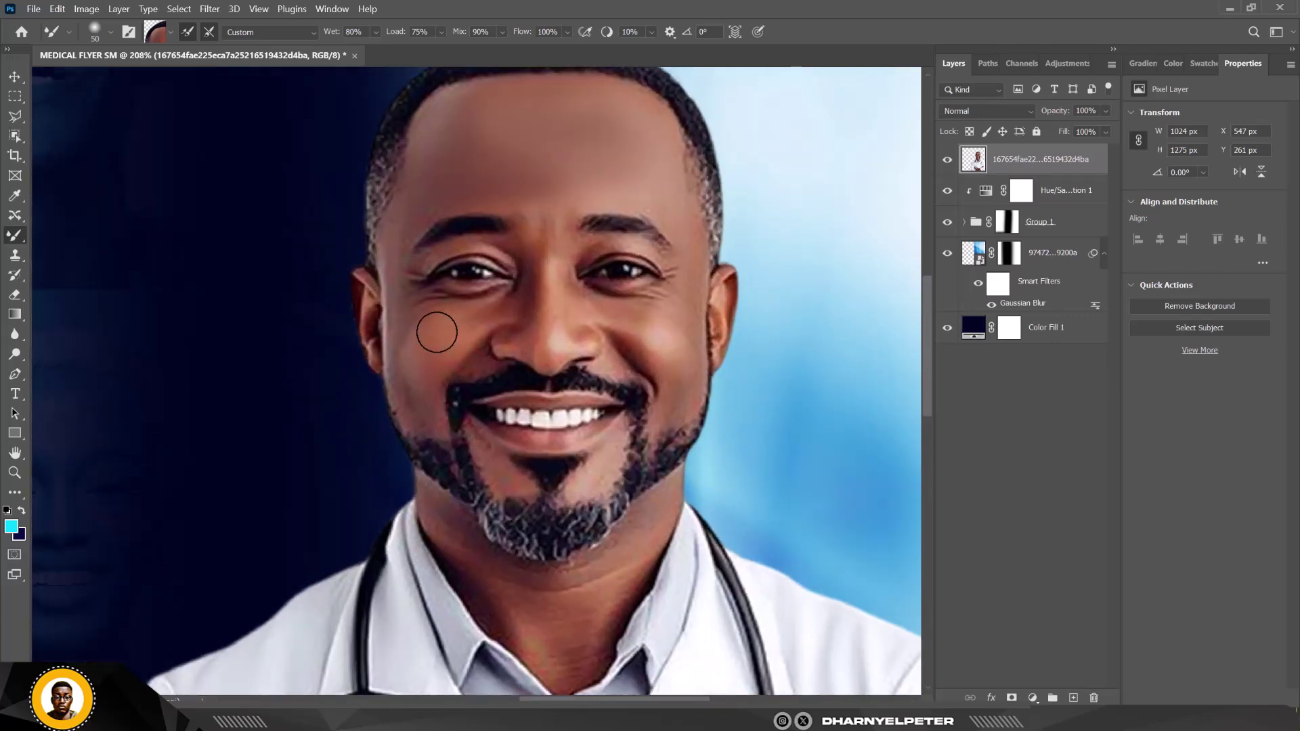
pyautogui.keyDown('alt'); pyautogui.click(444, 338); pyautogui.keyUp('alt')
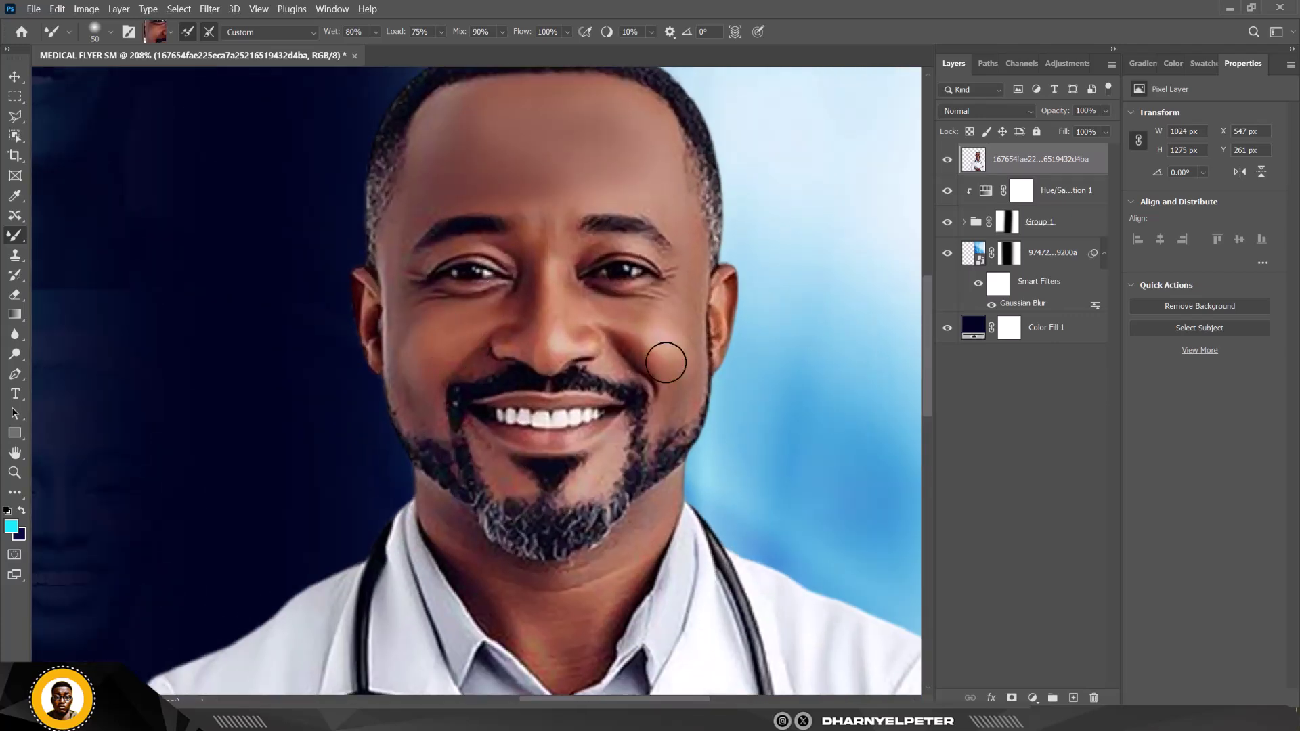
pyautogui.keyDown('alt'); pyautogui.click(650, 331); pyautogui.keyUp('alt')
pyautogui.keyDown('alt'); pyautogui.click(546, 223); pyautogui.keyUp('alt')
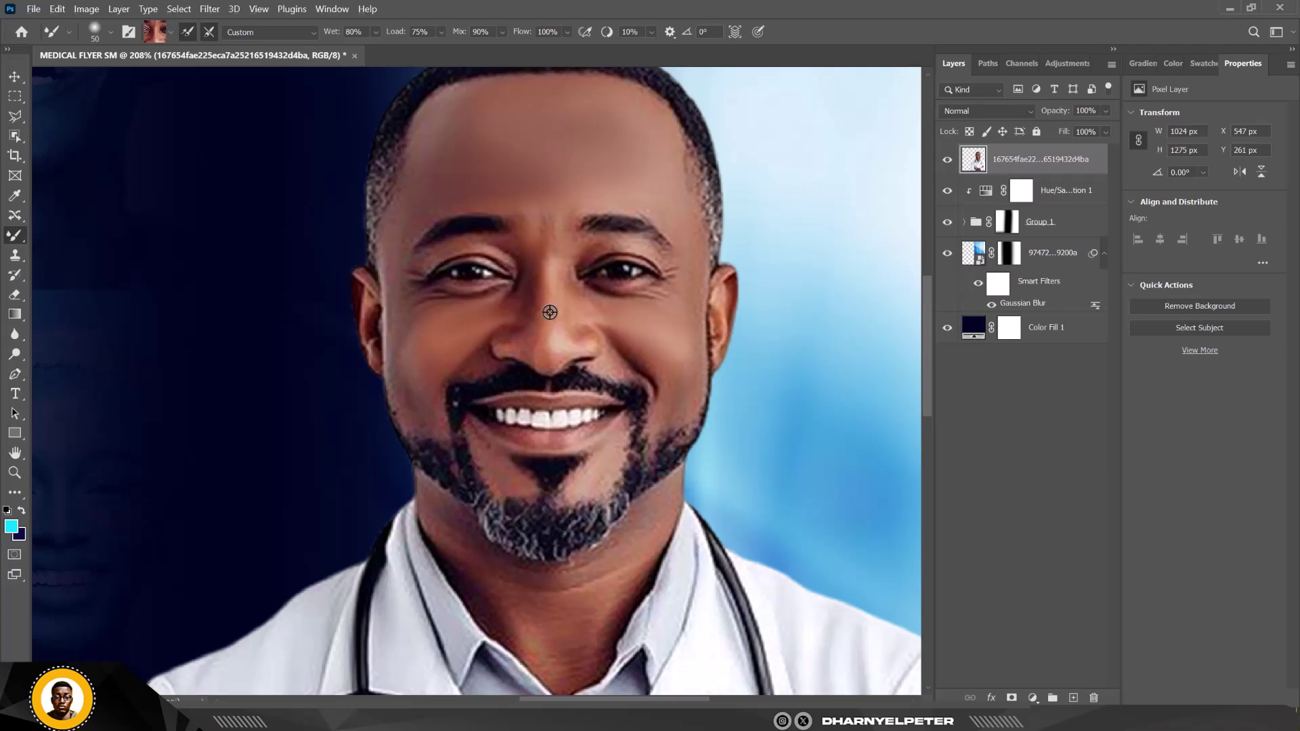
pyautogui.keyDown('alt'); pyautogui.click(608, 467); pyautogui.keyUp('alt')
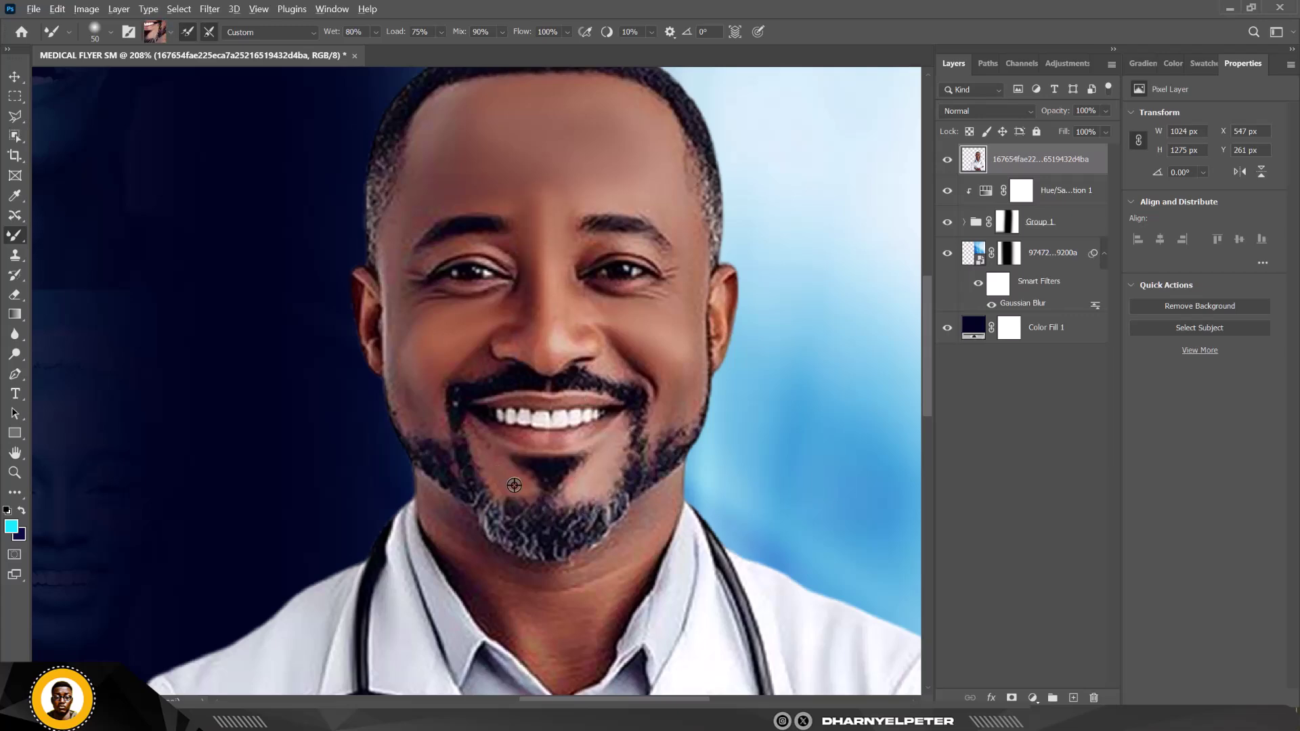
pyautogui.keyDown('alt'); pyautogui.click(528, 441); pyautogui.keyUp('alt')
# Blend the skin on the doctor's neck with the 50 px Mixer Brush, sampling the surrounding tones
pyautogui.scroll(-3, 423, 319)
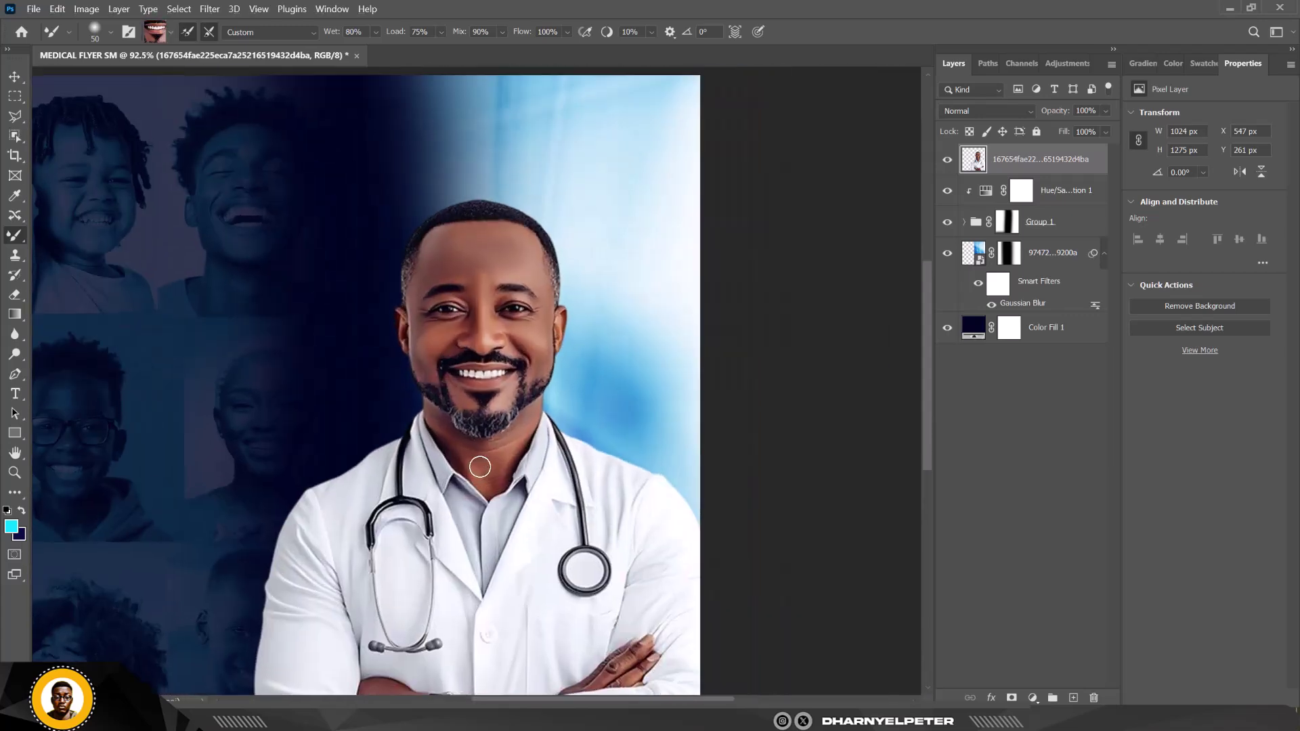
pyautogui.scroll(2, 479, 465)
pyautogui.keyDown('alt'); pyautogui.click(526, 461); pyautogui.keyUp('alt')
pyautogui.keyDown('alt'); pyautogui.click(396, 394); pyautogui.keyUp('alt')
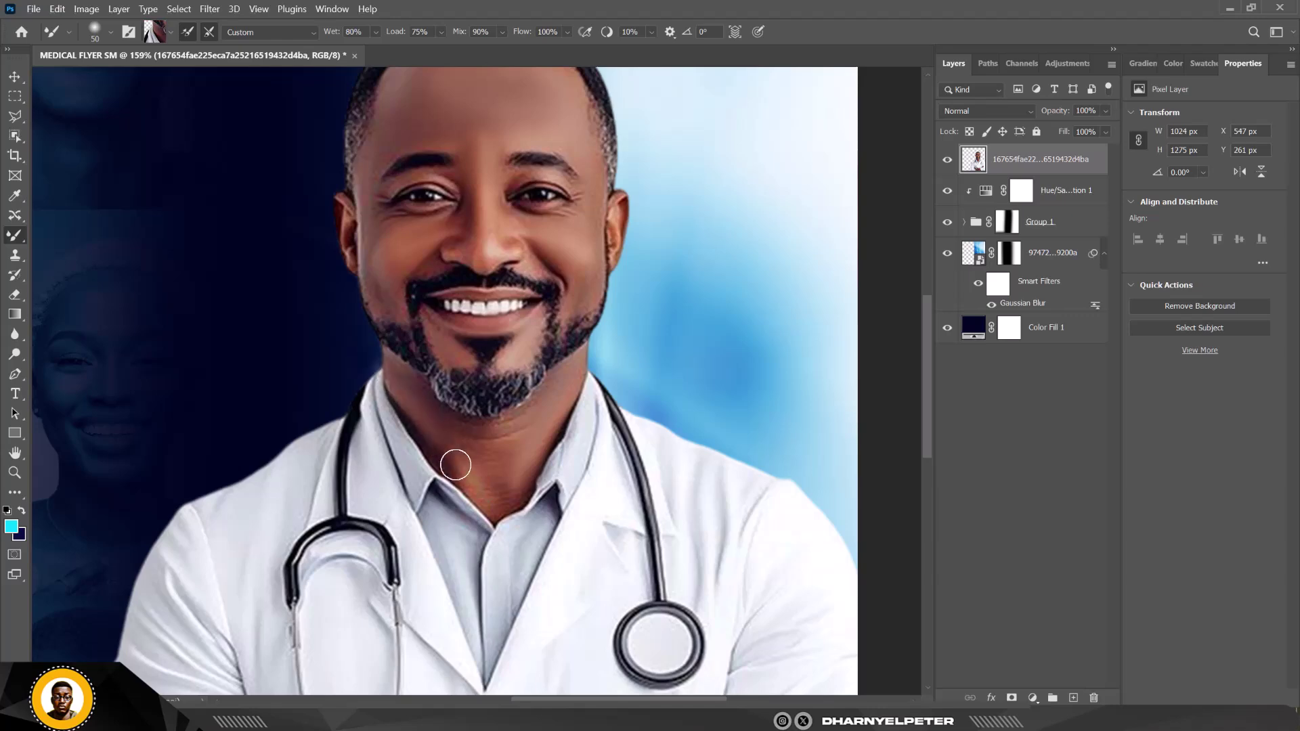
pyautogui.keyDown('alt'); pyautogui.click(484, 453); pyautogui.keyUp('alt')
# Blend the skin at both of the doctor's temples and along the sides of his face with the Mixer Brush
pyautogui.scroll(-3, 515, 448)
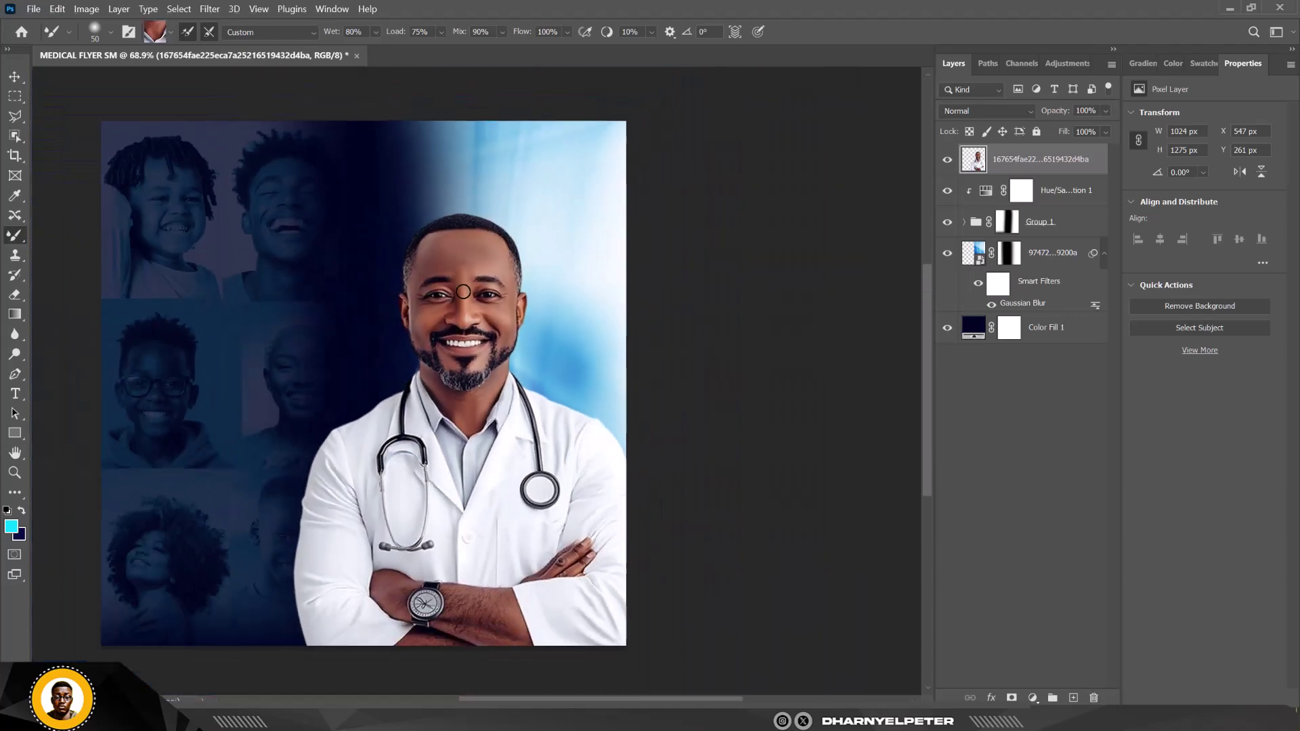
pyautogui.scroll(2, 479, 627)
pyautogui.scroll(1, 388, 429)
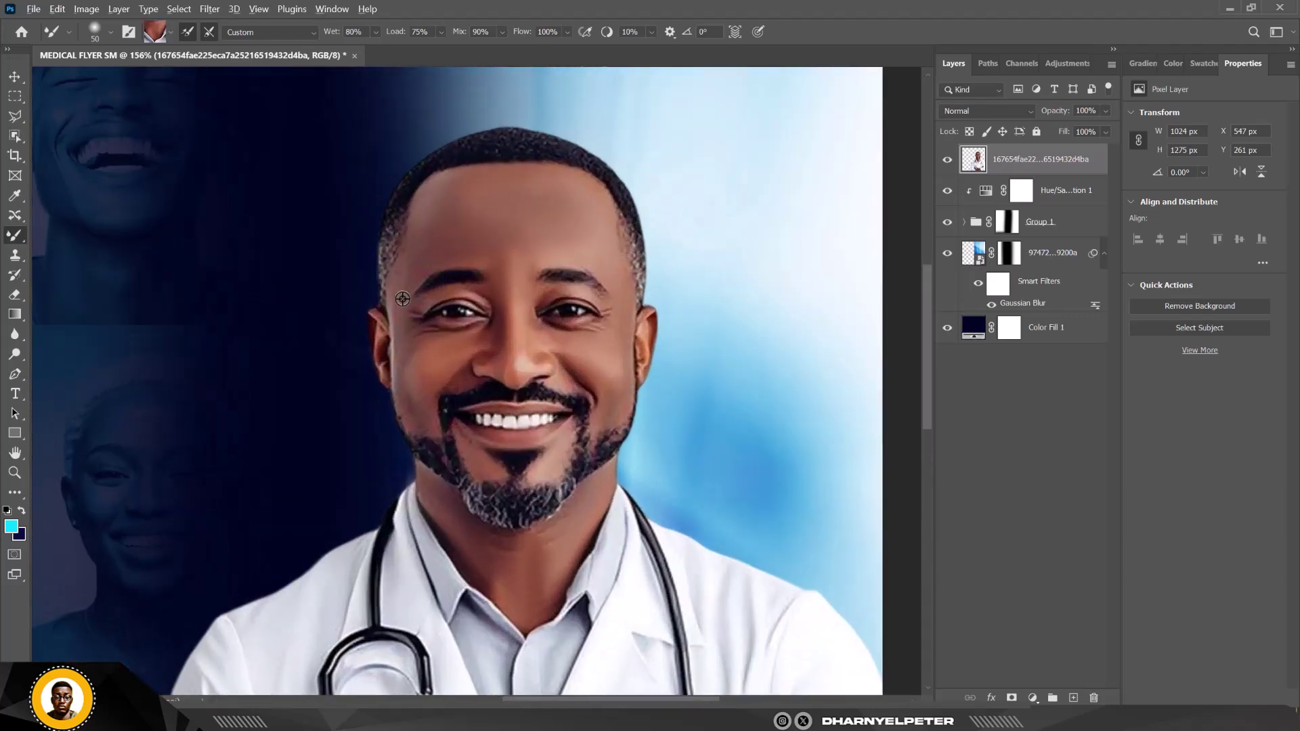
pyautogui.keyDown('alt'); pyautogui.click(400, 279); pyautogui.keyUp('alt')
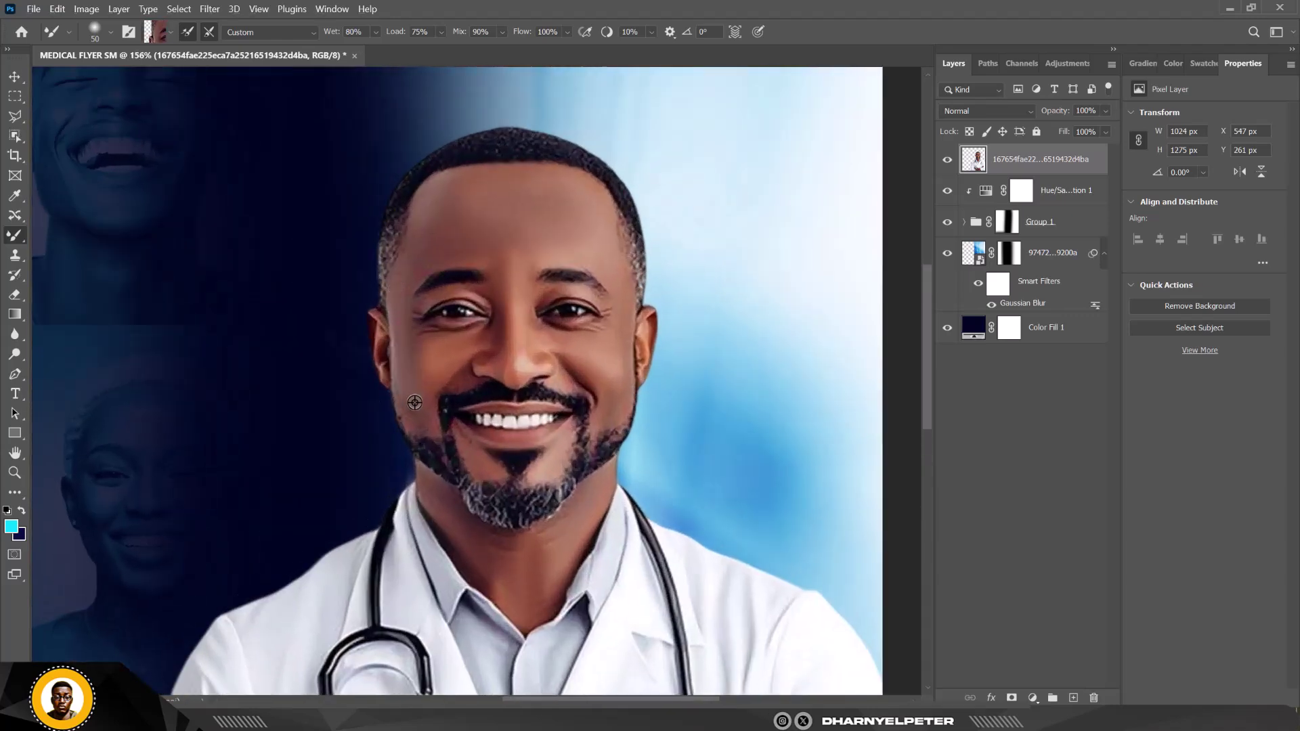
pyautogui.keyDown('alt'); pyautogui.click(630, 285); pyautogui.keyUp('alt')
pyautogui.scroll(-3, 529, 343)
pyautogui.scroll(2, 519, 325)
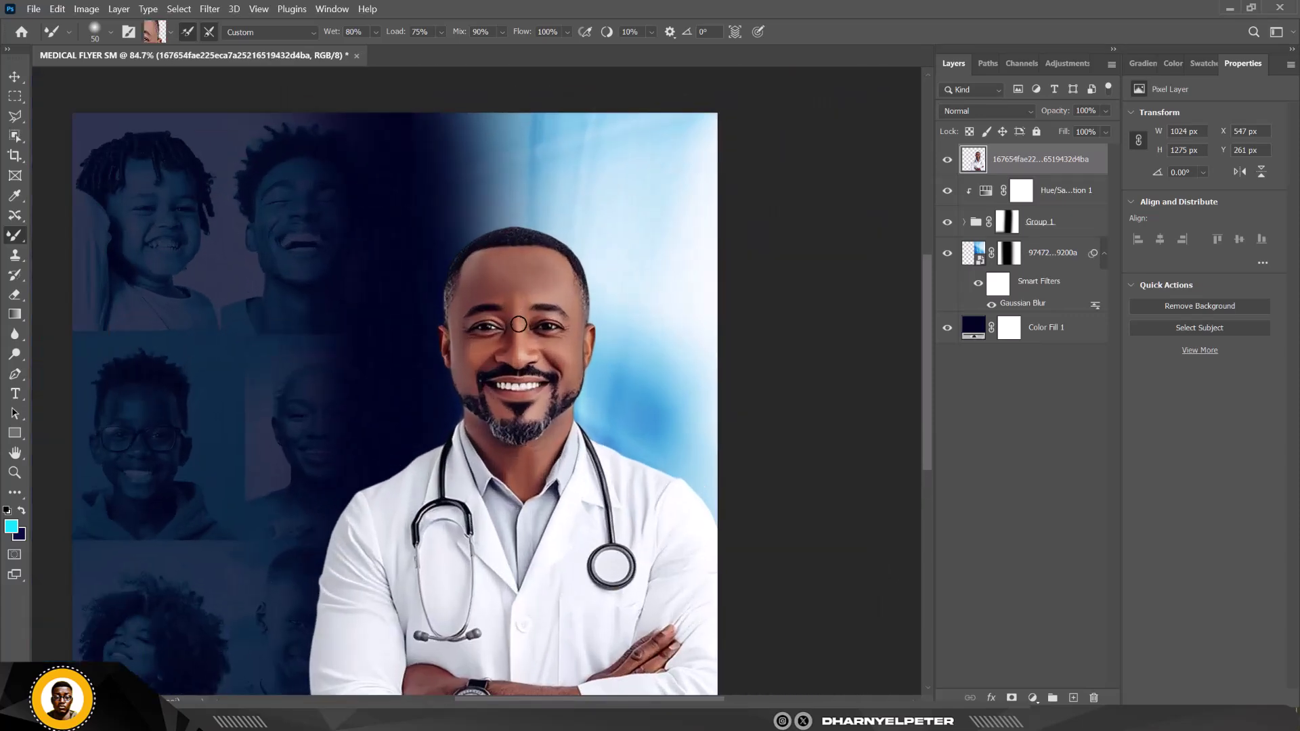
# Convert the retouched doctor layer to a smart object and return to the Move tool
pyautogui.scroll(-2, 519, 324)
pyautogui.rightClick(1019, 162)
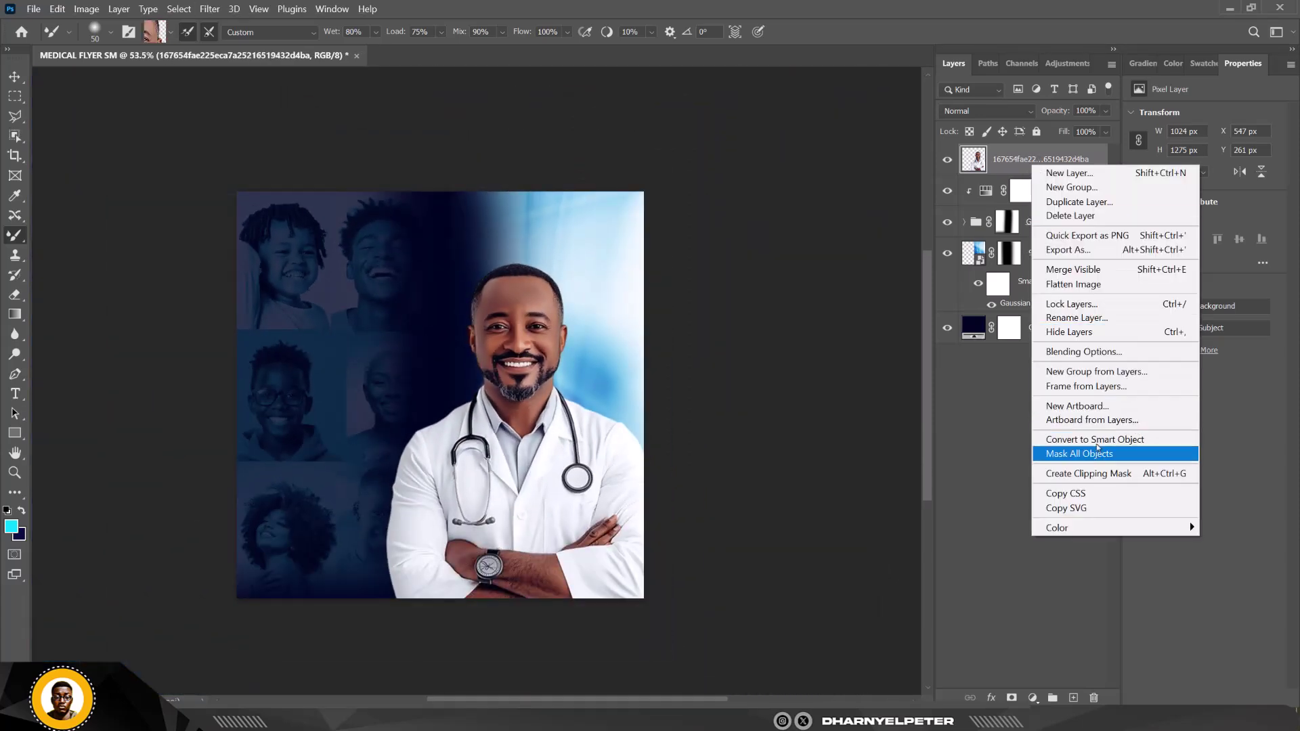
pyautogui.click(1091, 451)
pyautogui.press('v')
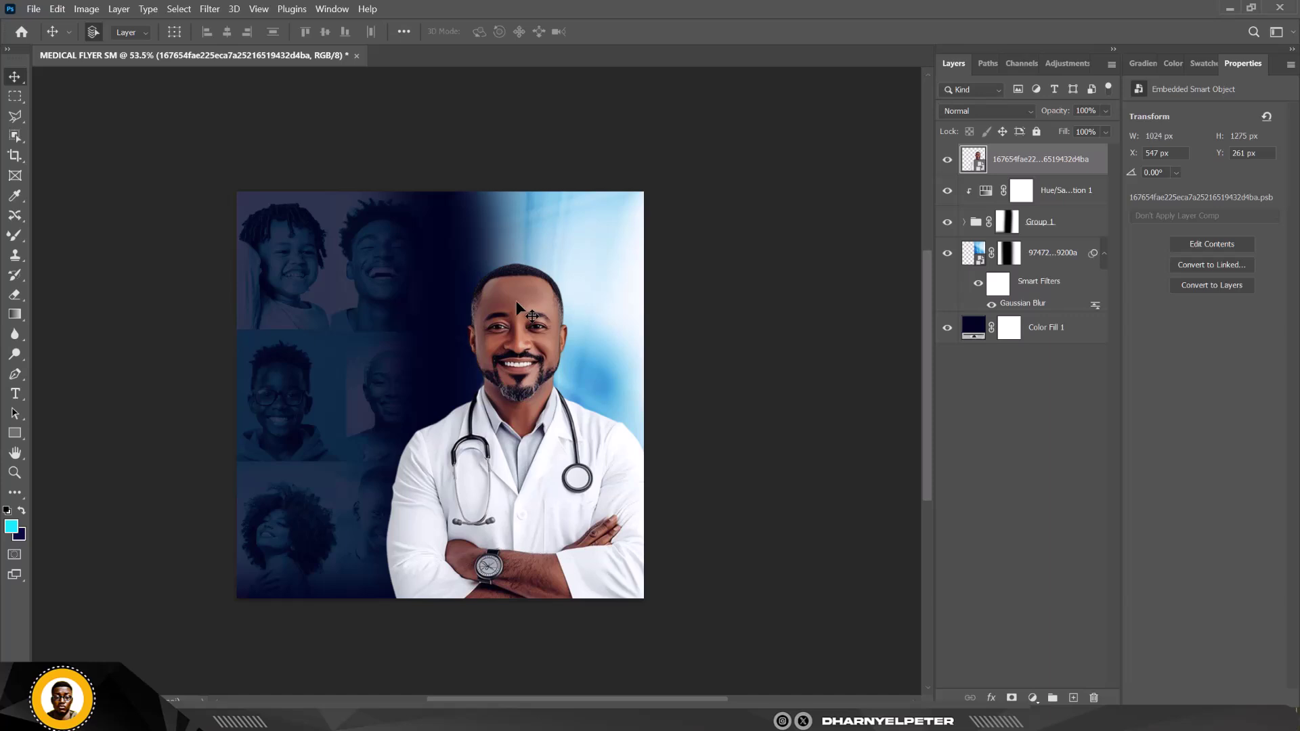
# Open the Camera Raw Filter on the doctor layer and cool its Temperature to -14
pyautogui.scroll(2, 523, 345)
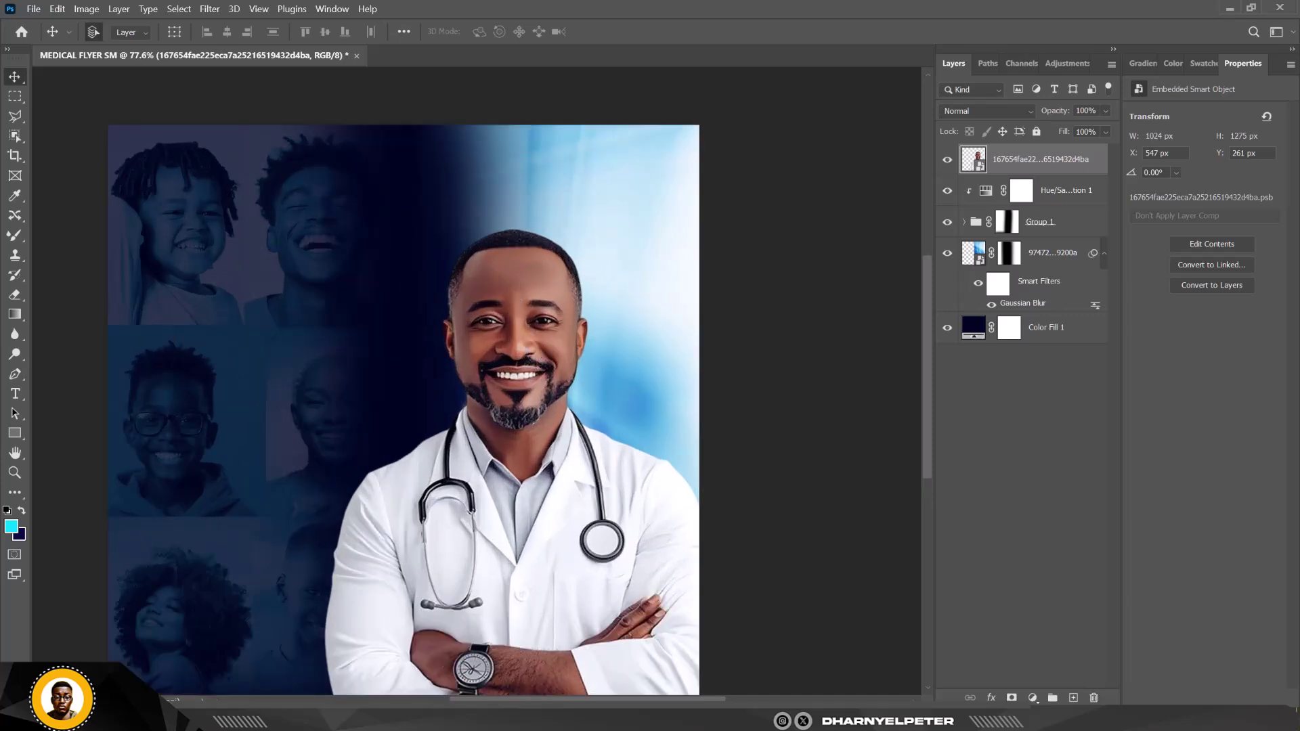
pyautogui.click(208, 10)
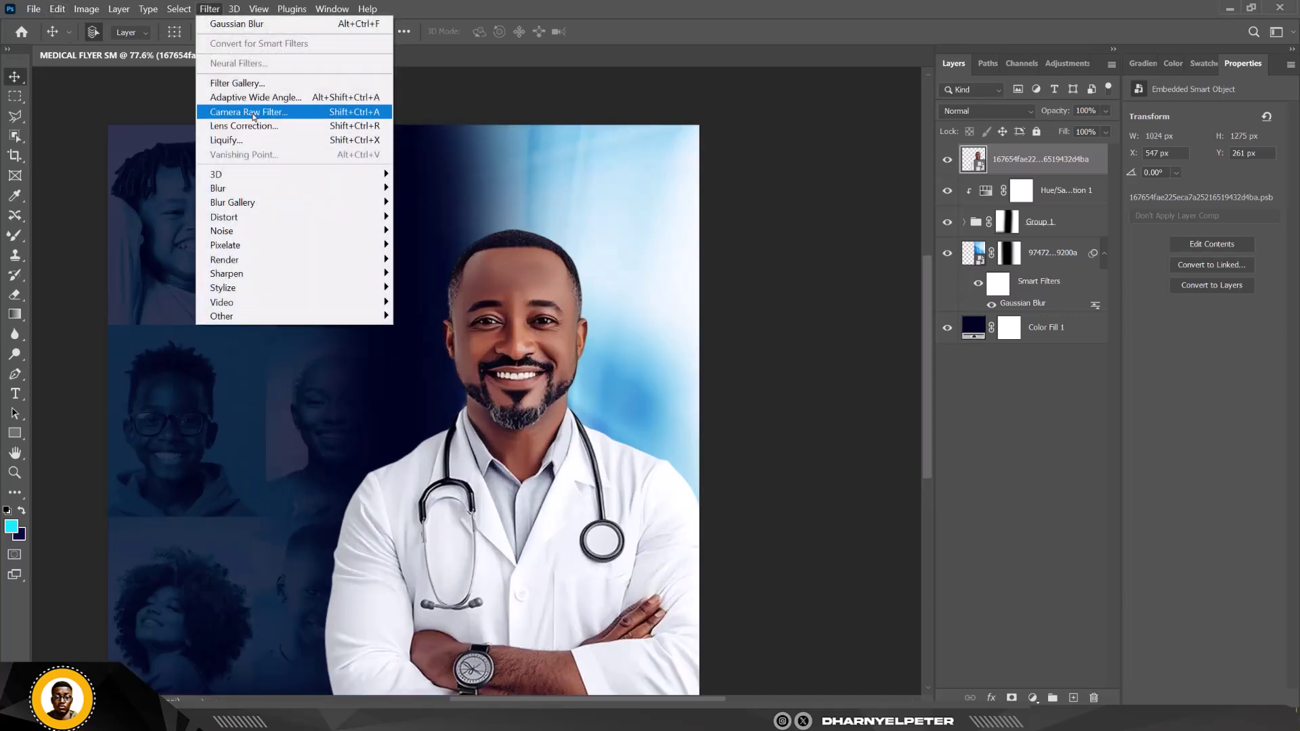
pyautogui.click(253, 115)
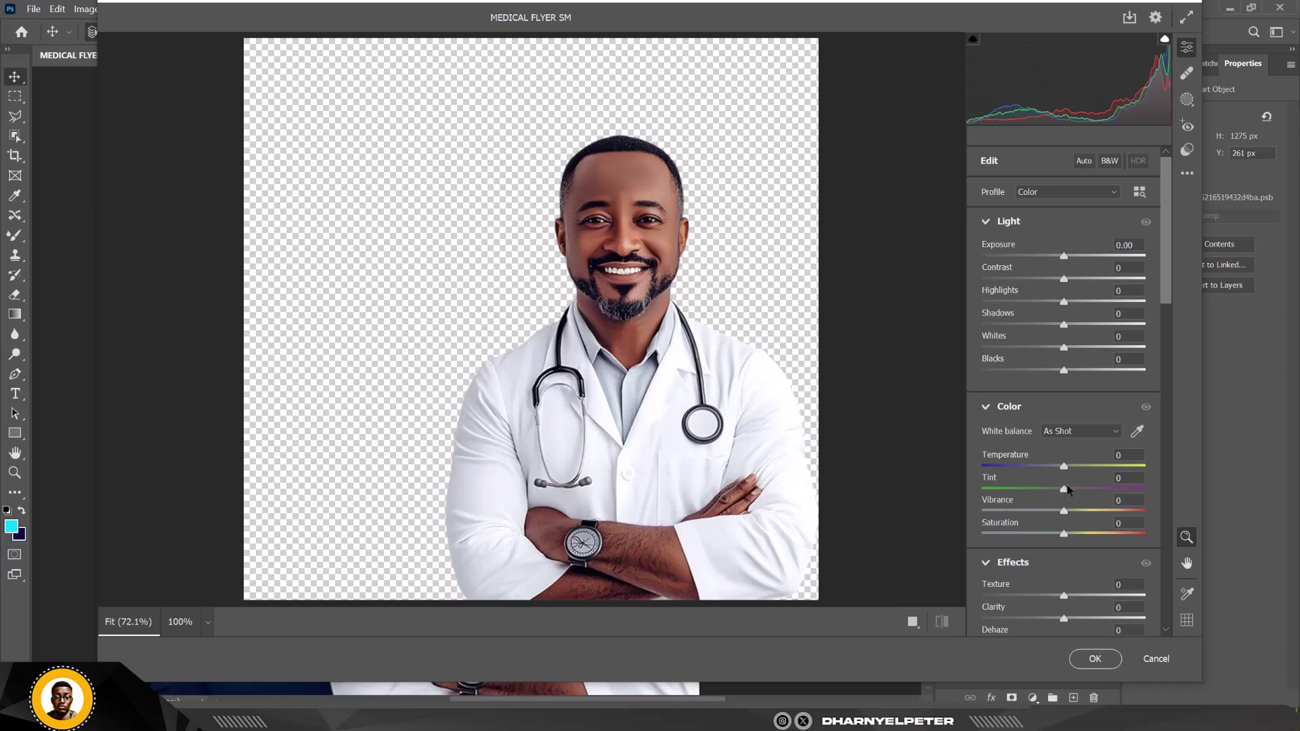
pyautogui.moveTo(1065, 468); pyautogui.dragTo(1054, 472)
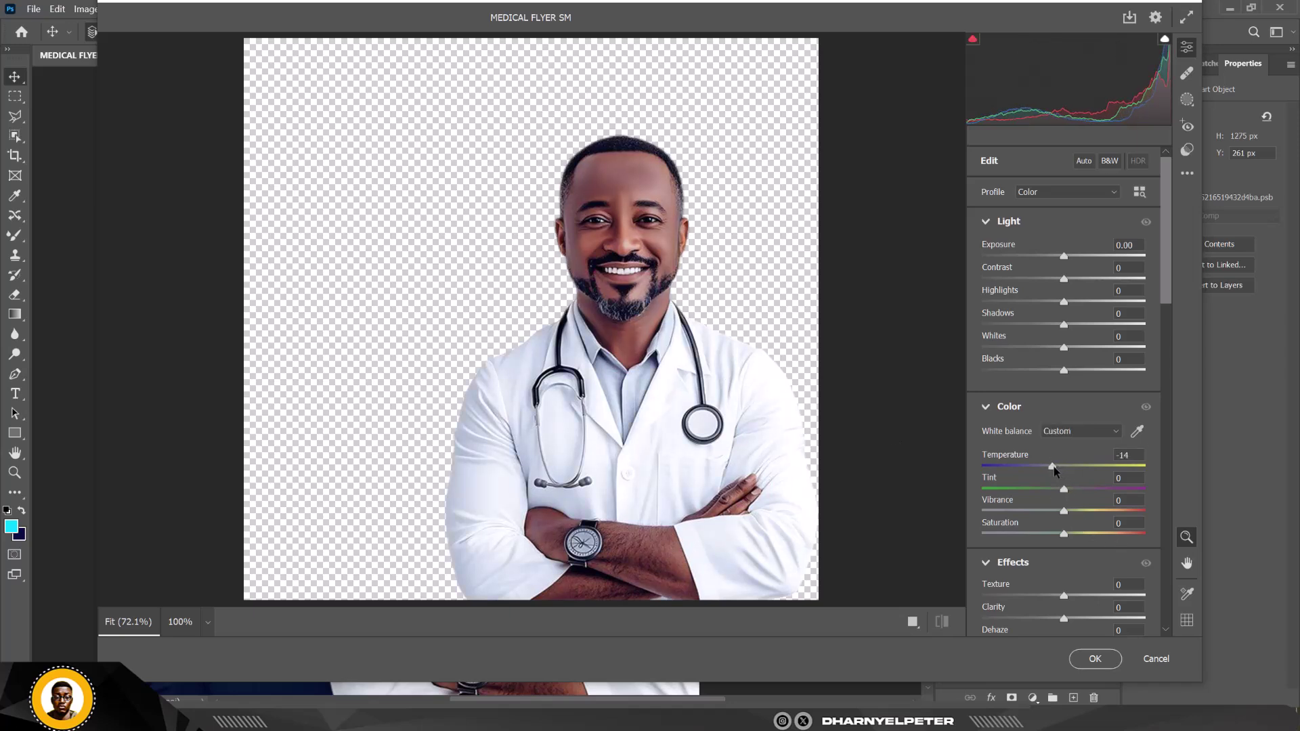
# Set the doctor's Texture to +23, Saturation to +10 and Clarity to +7 in the Camera Raw Filter
pyautogui.scroll(-2, 1068, 580)
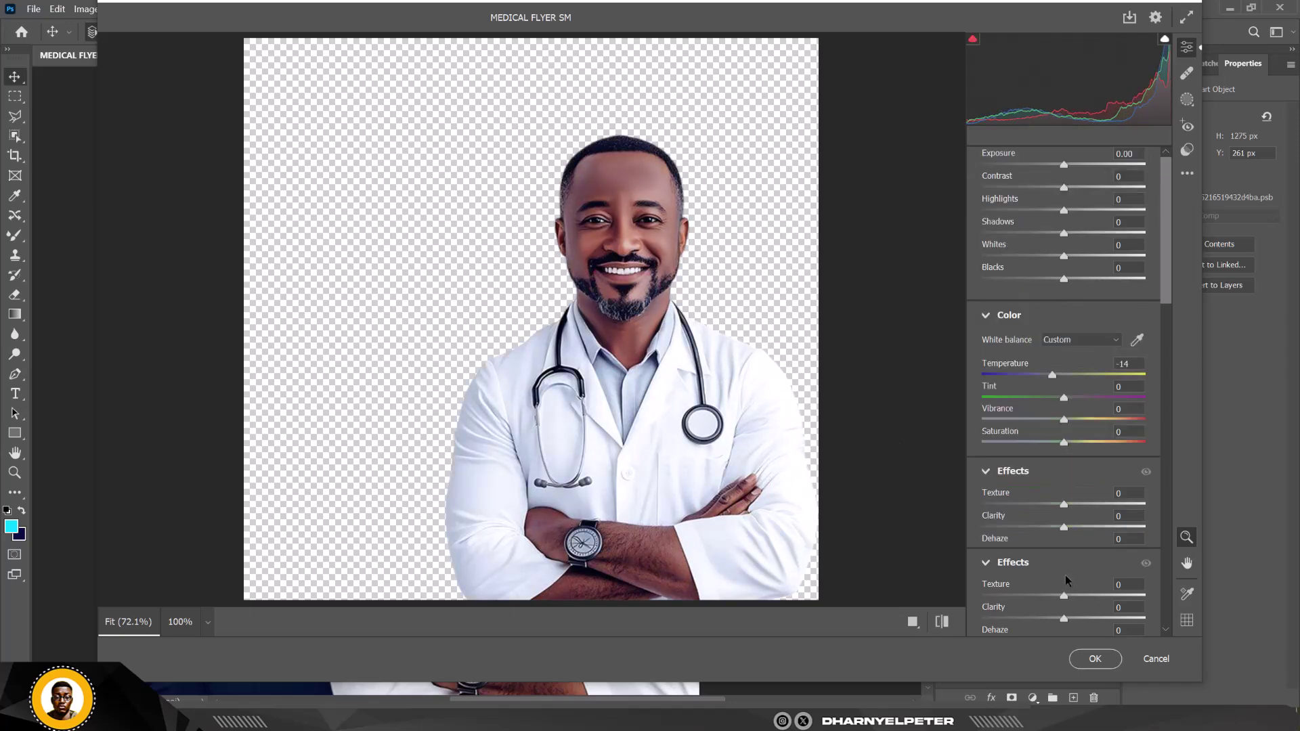
pyautogui.moveTo(1063, 505); pyautogui.dragTo(1097, 508)
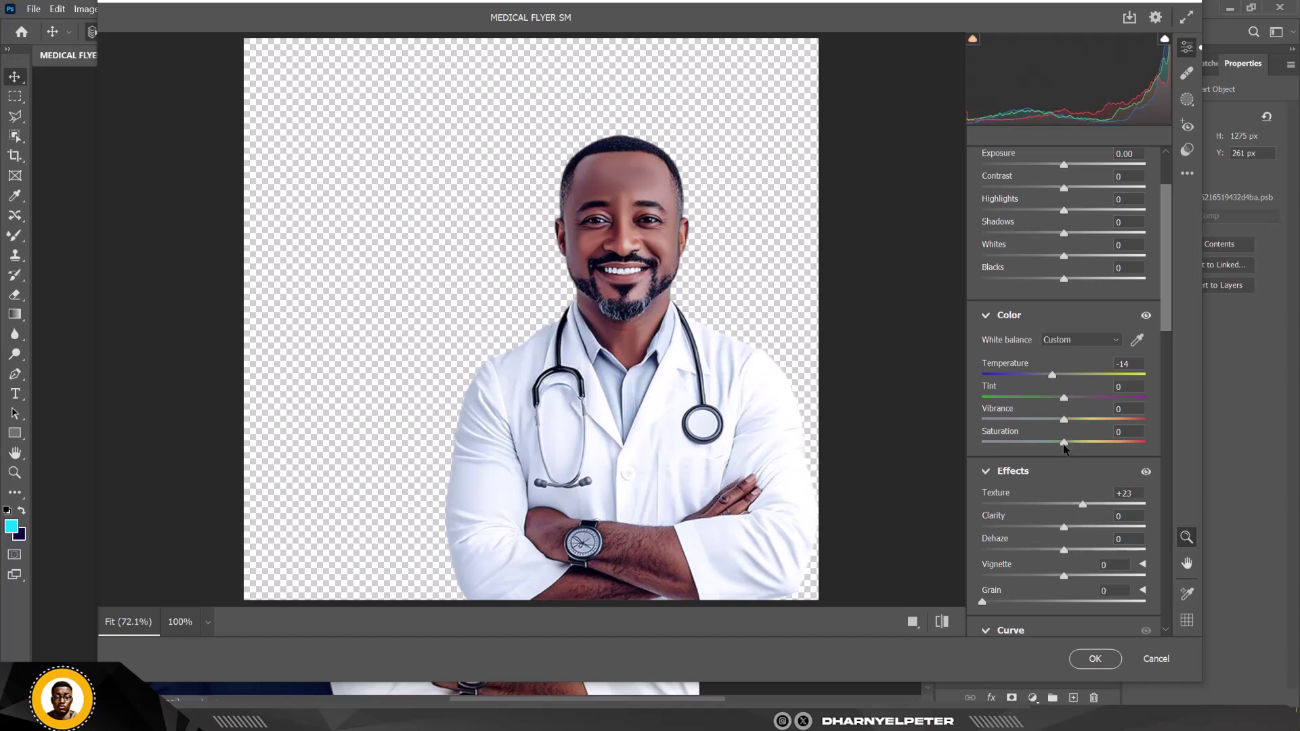
pyautogui.moveTo(1066, 443); pyautogui.dragTo(1079, 444)
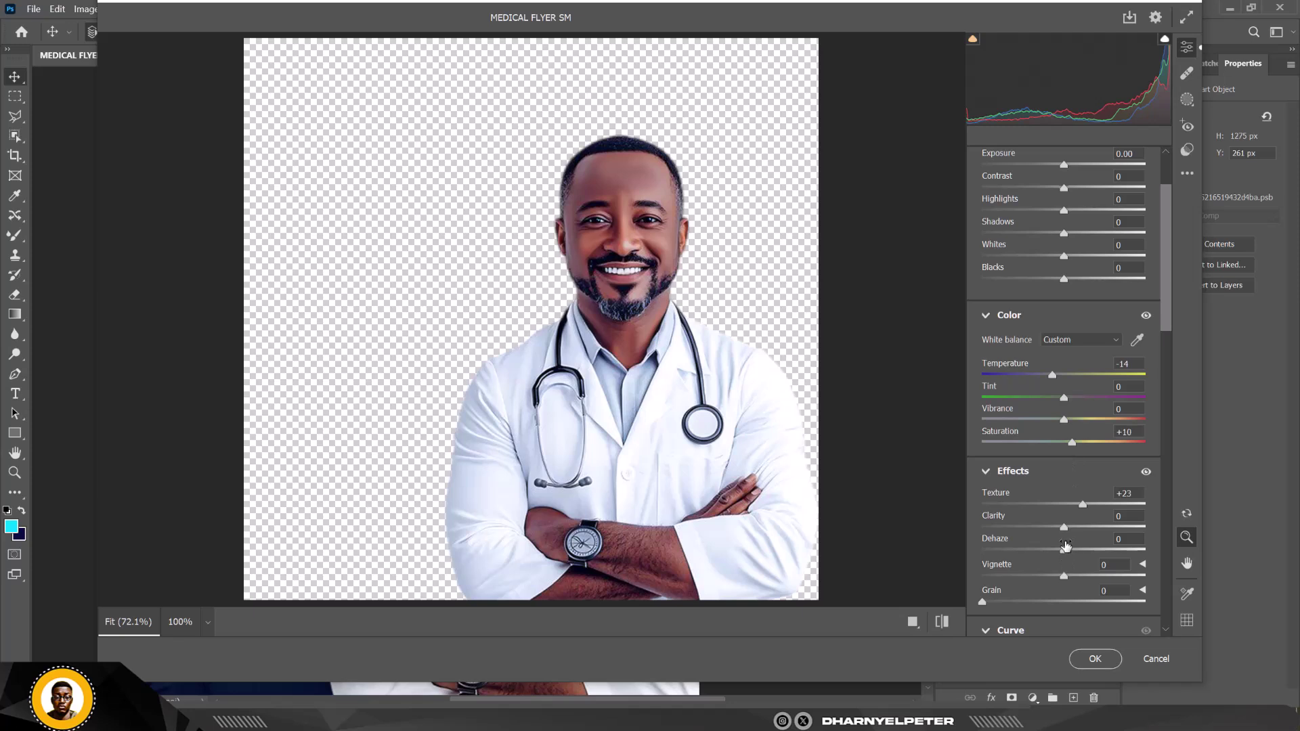
pyautogui.moveTo(1065, 531); pyautogui.dragTo(1072, 532)
# Sharpen the doctor's image by about 13 and apply the Camera Raw Filter
pyautogui.scroll(-5, 1064, 568)
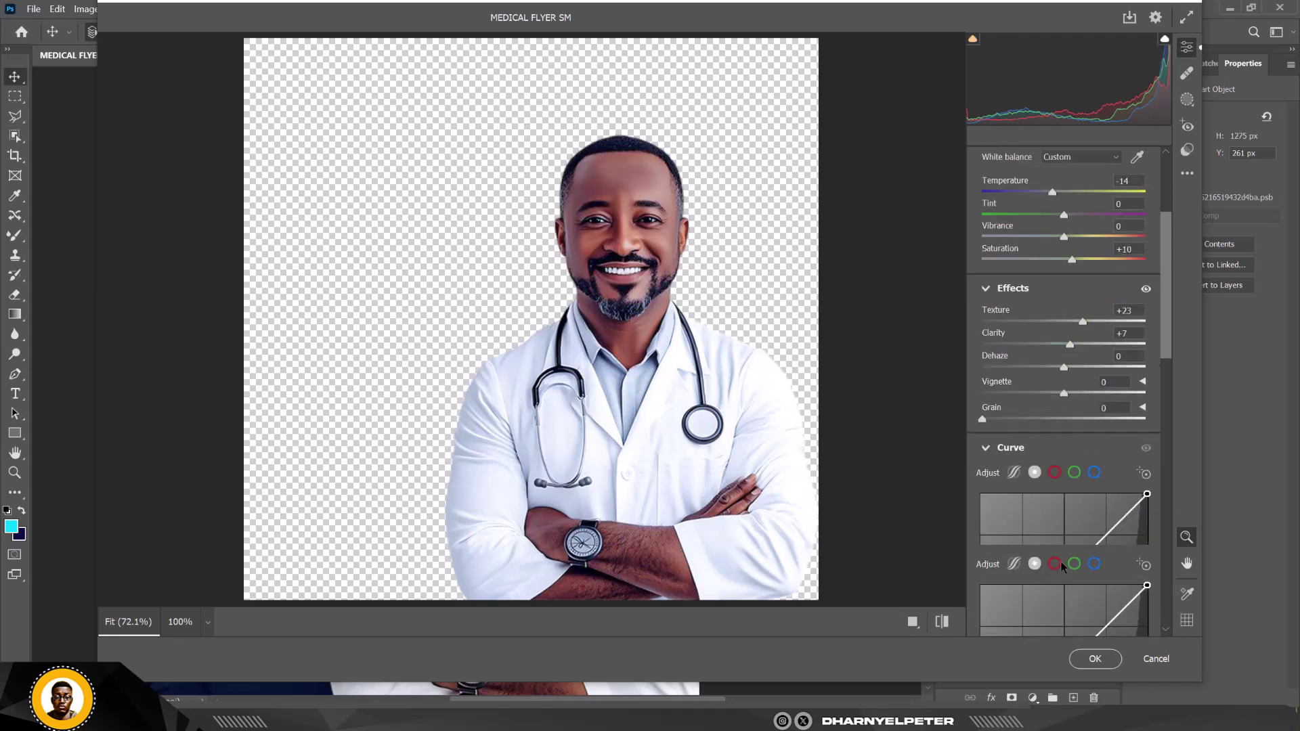
pyautogui.scroll(-7, 1062, 568)
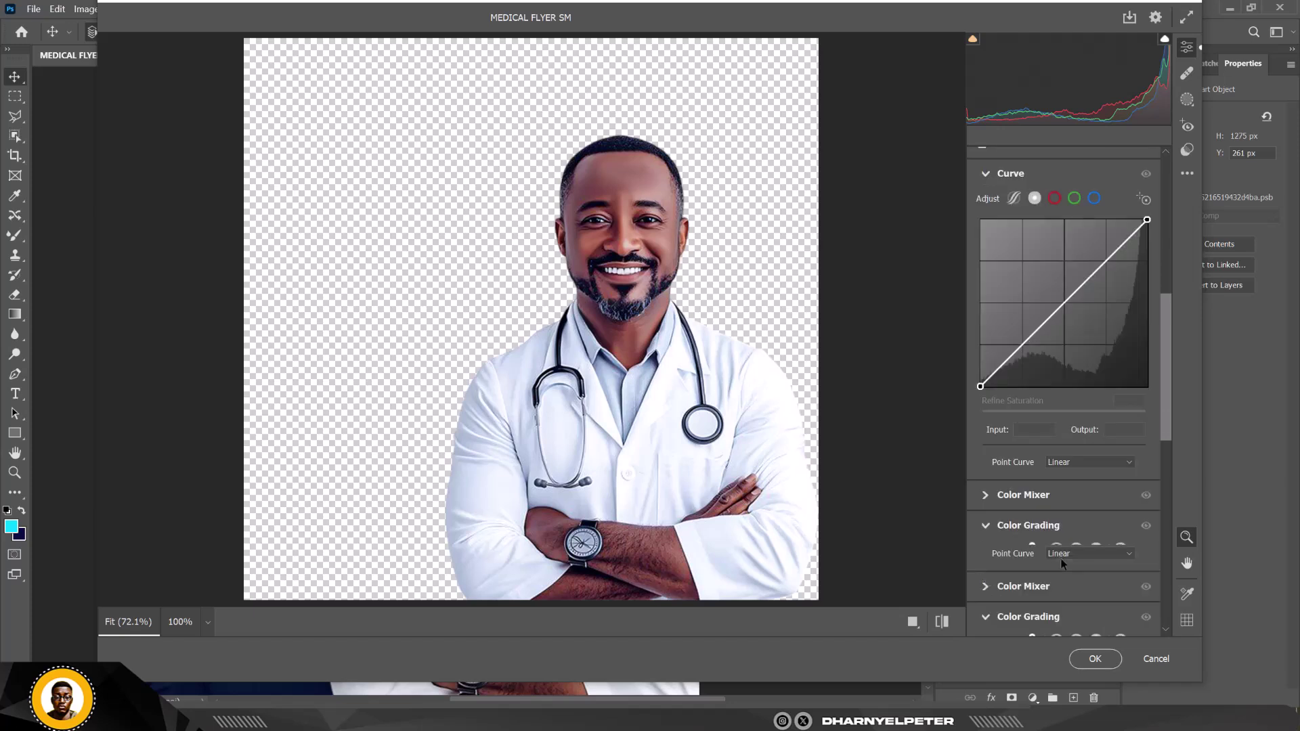
pyautogui.scroll(-10, 1062, 564)
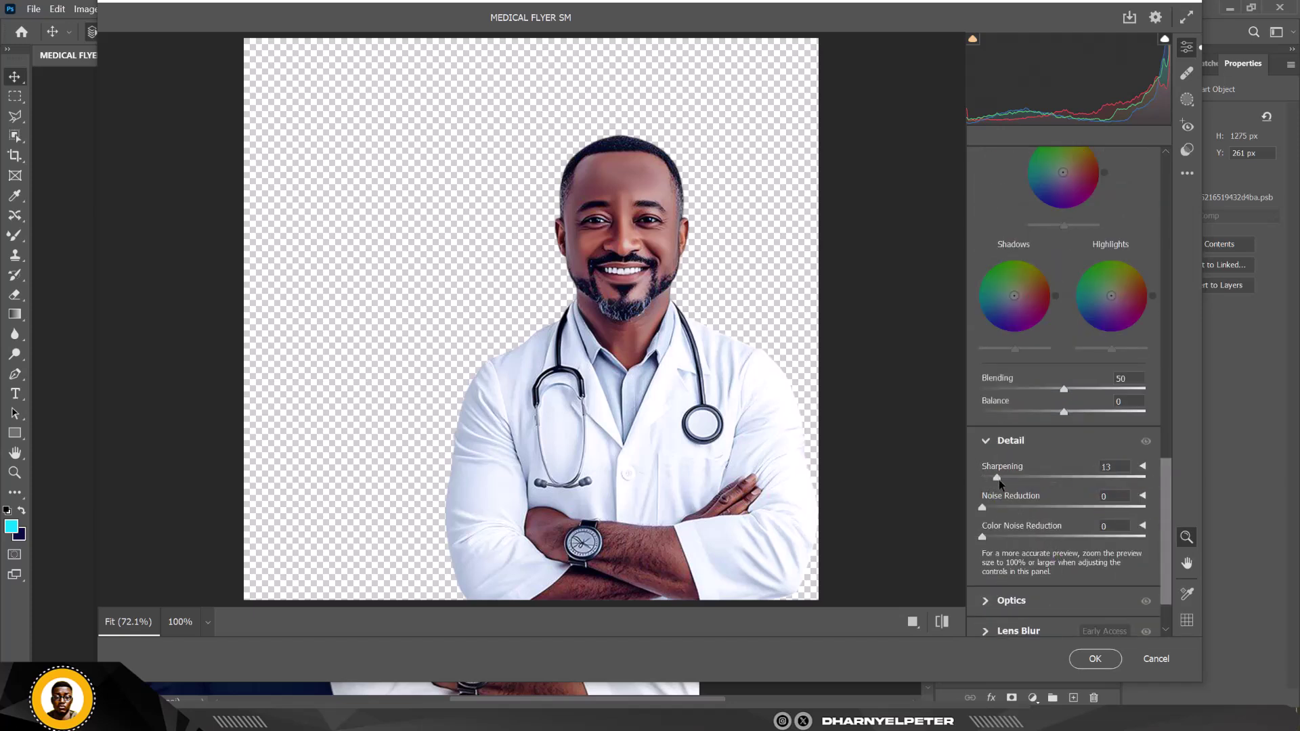
pyautogui.moveTo(999, 483); pyautogui.dragTo(1001, 480)
pyautogui.click(1094, 659)
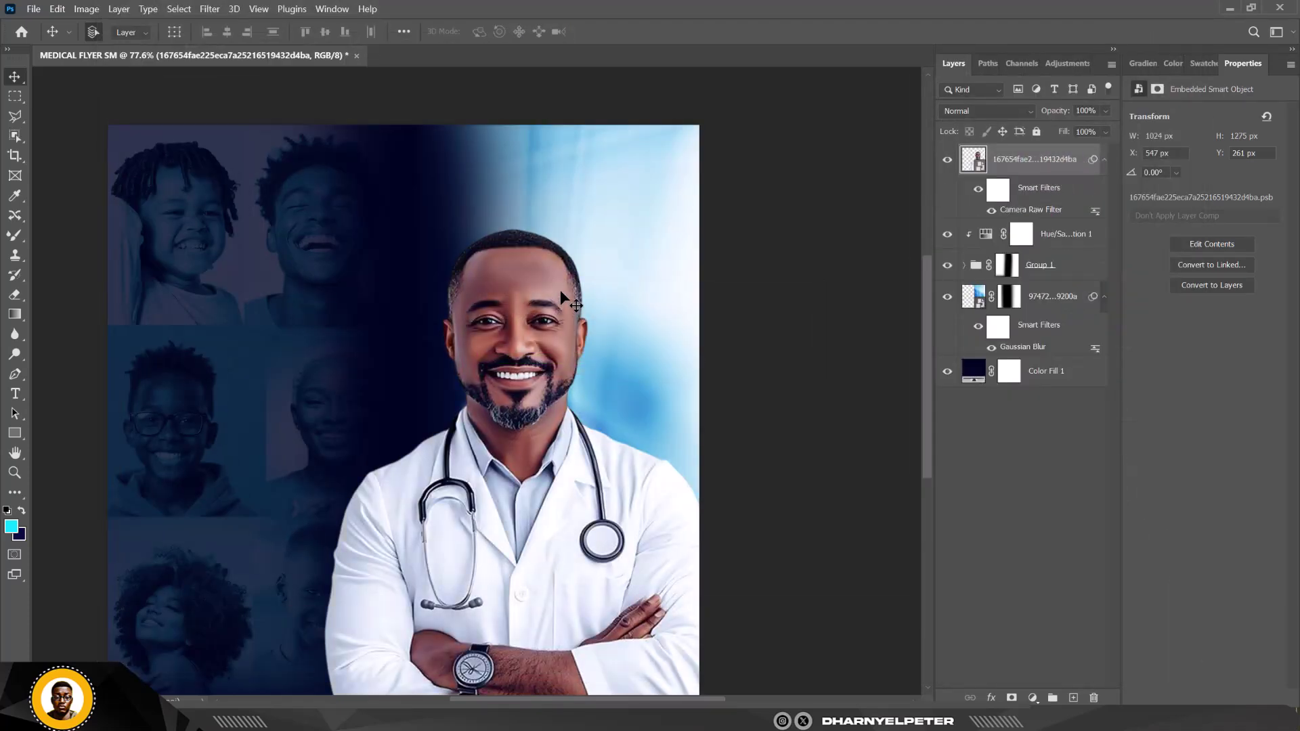
# Add an Inner Glow to the doctor layer with size 49 px and colour c1fefd
pyautogui.scroll(-1, 559, 290)
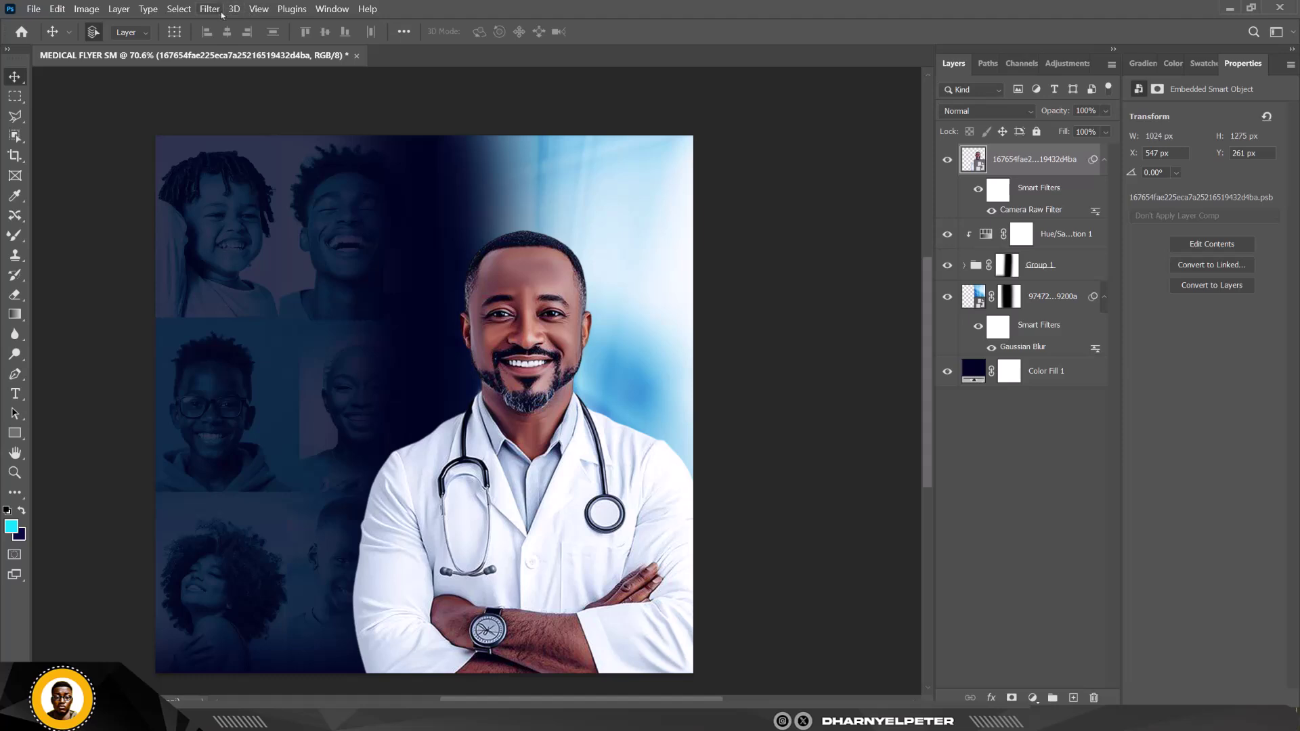
pyautogui.rightClick(1050, 173)
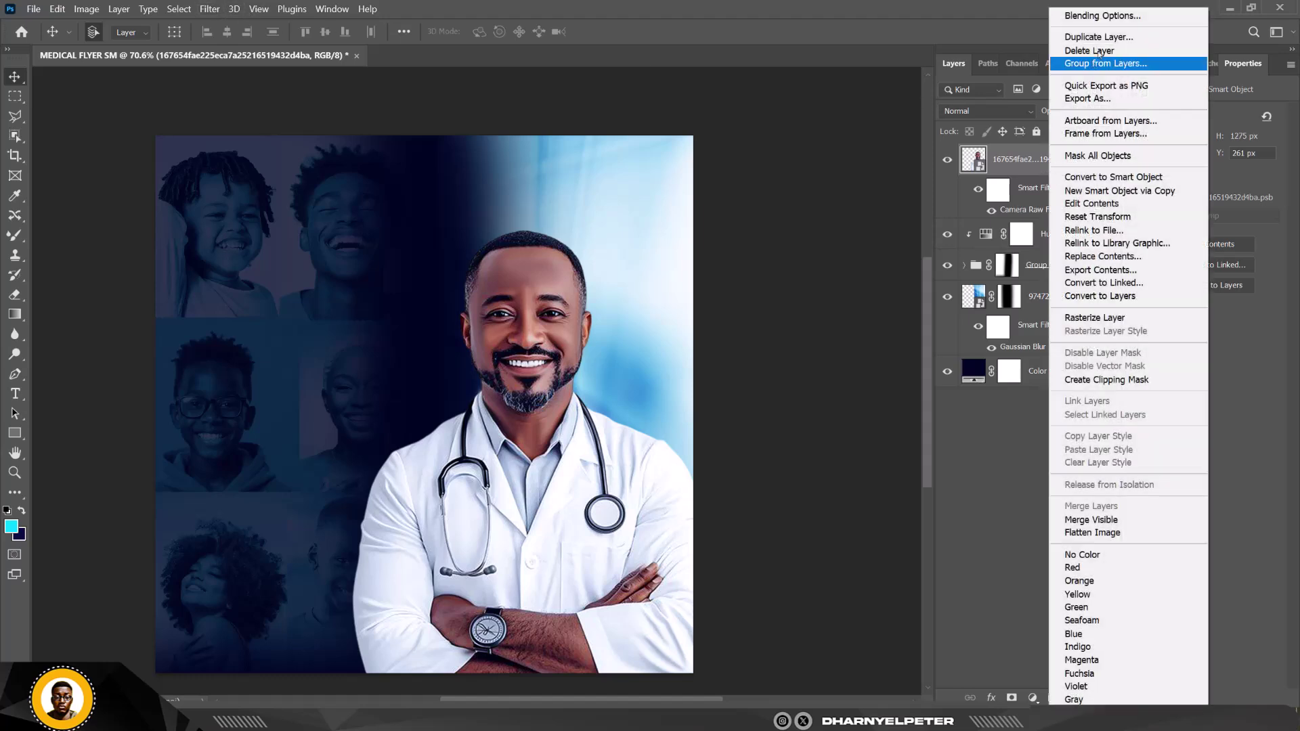
pyautogui.click(1109, 17)
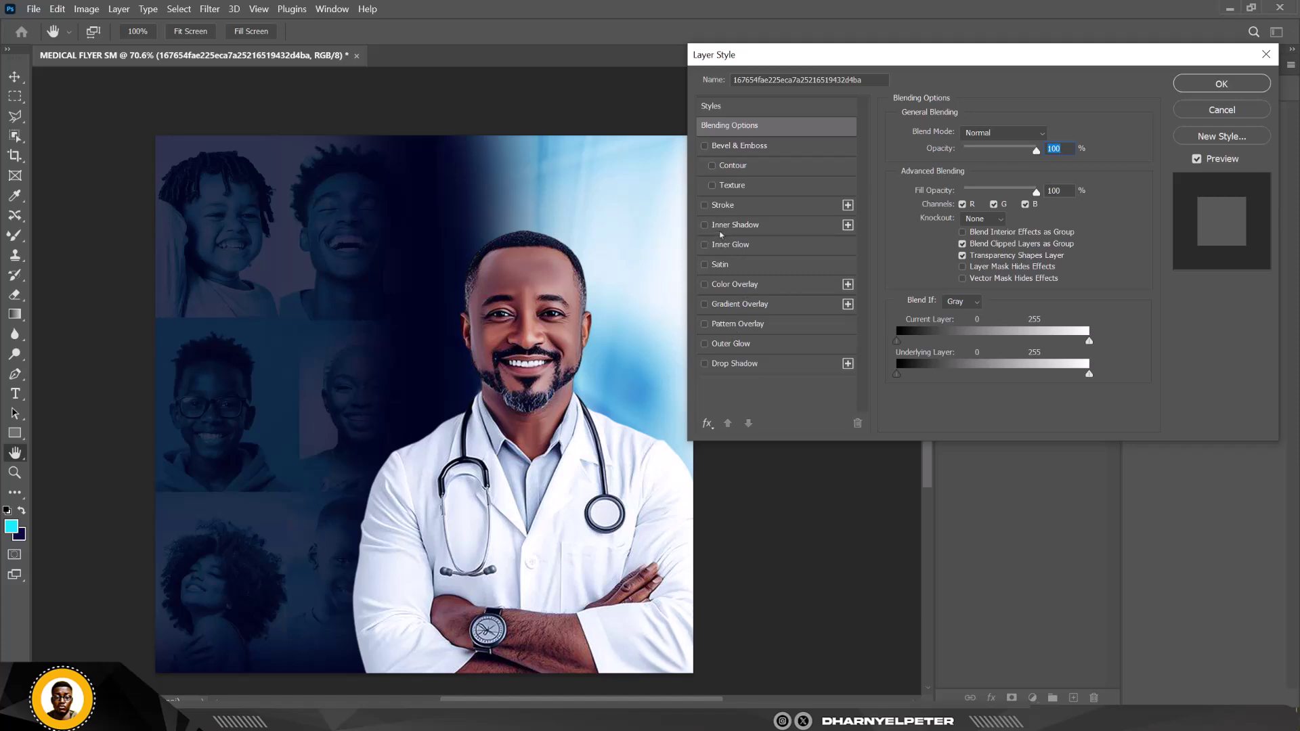
pyautogui.click(711, 248)
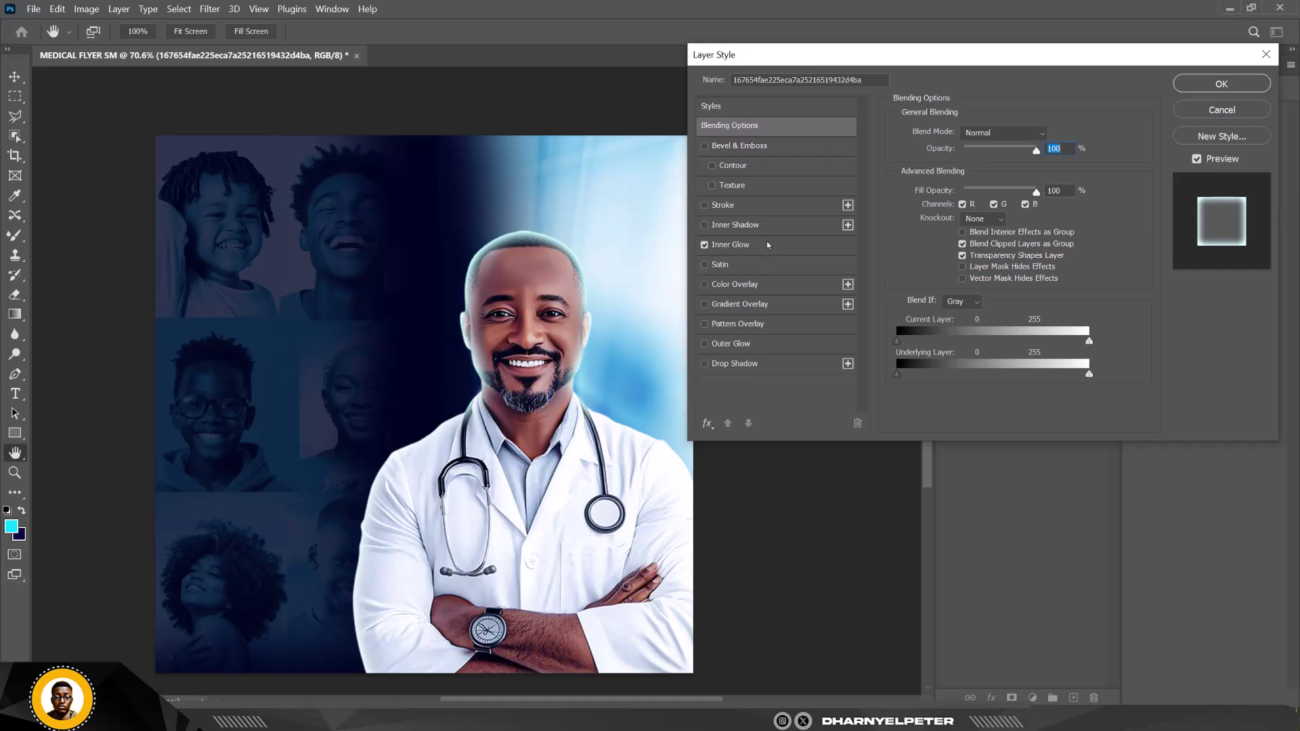
pyautogui.click(768, 245)
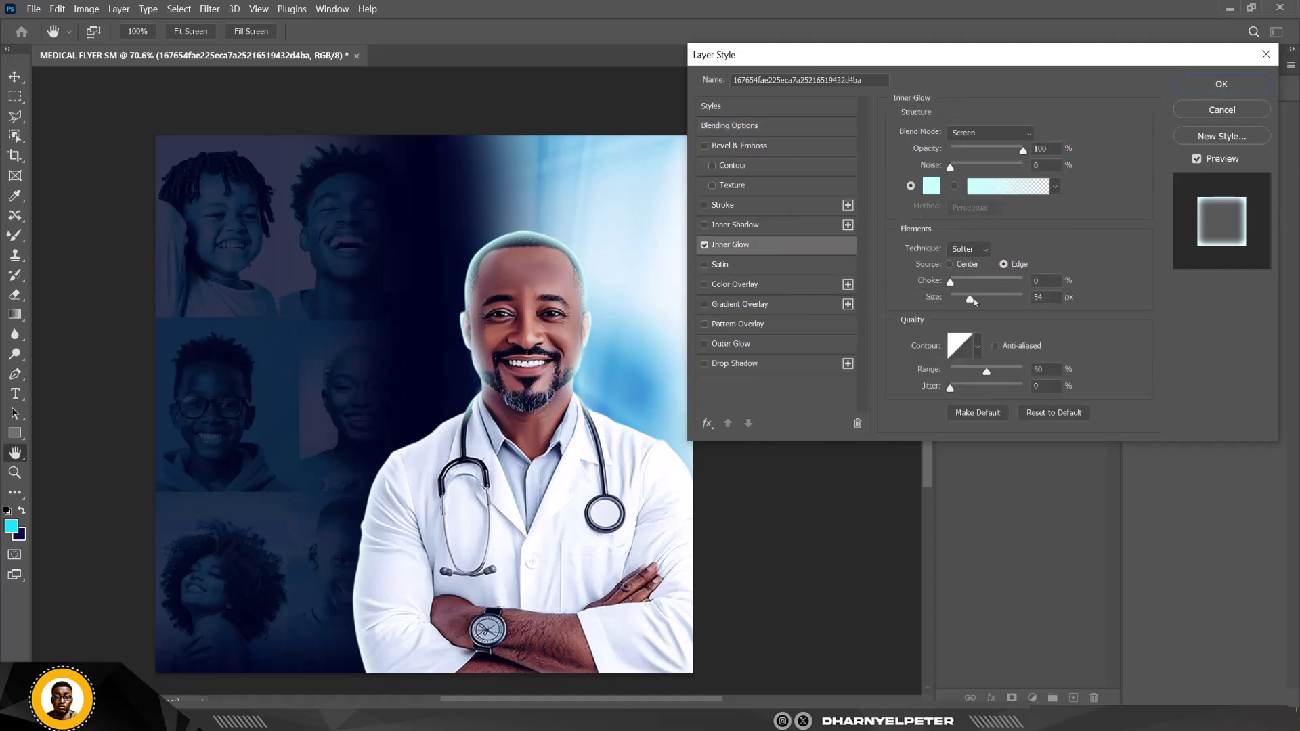
pyautogui.moveTo(973, 302); pyautogui.dragTo(968, 306)
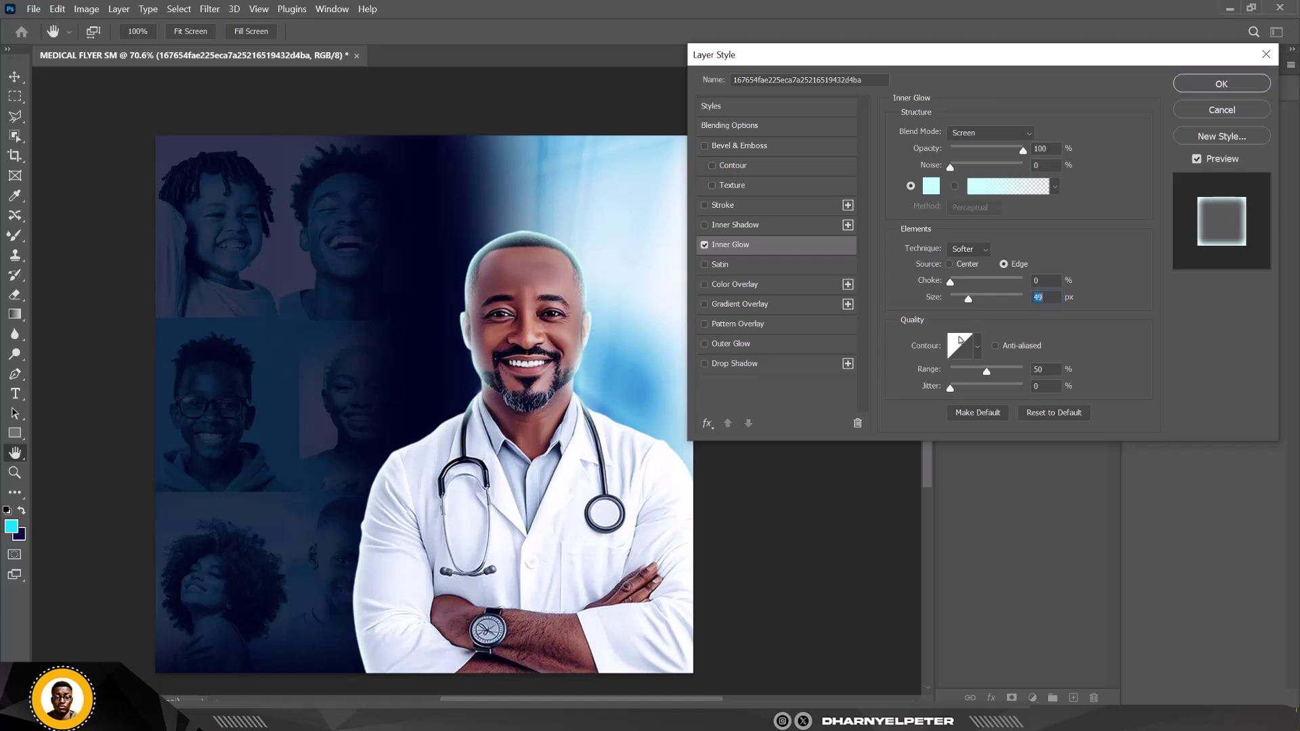
pyautogui.click(930, 189)
pyautogui.click(1015, 414)
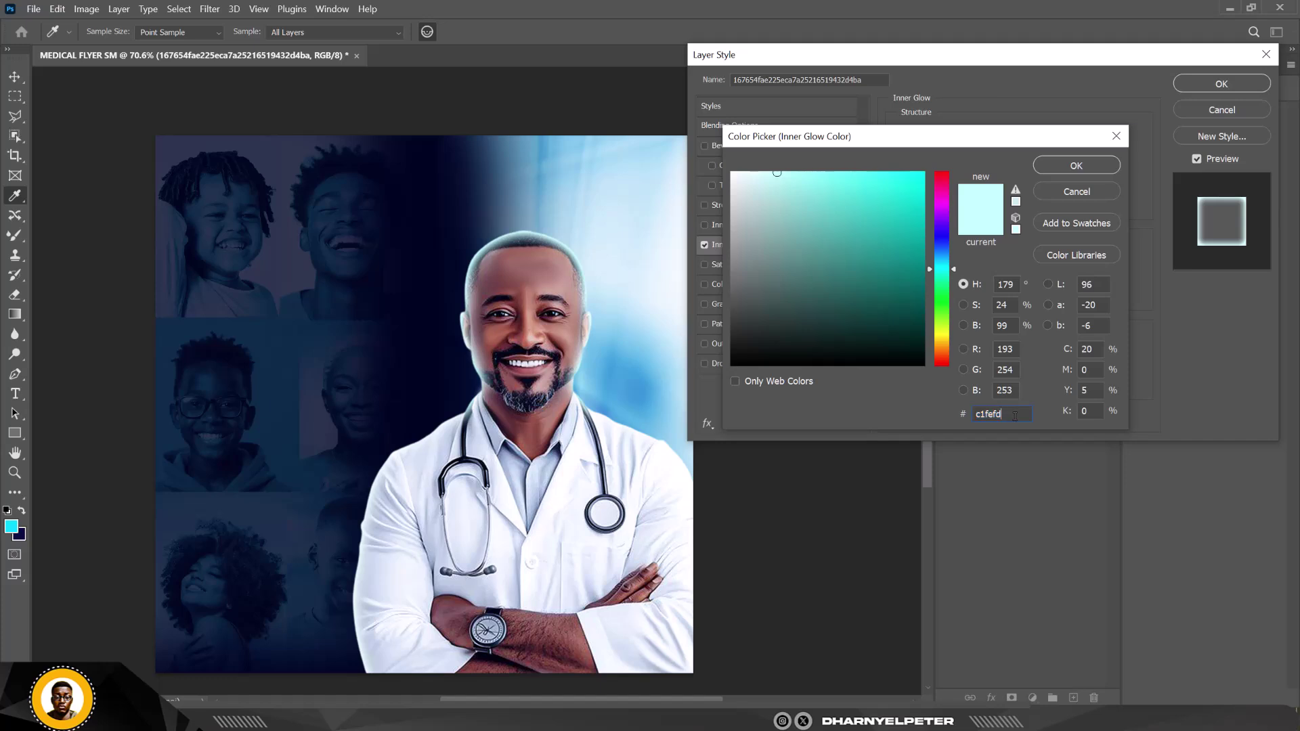
pyautogui.moveTo(1015, 415); pyautogui.dragTo(973, 416)
pyautogui.click(1087, 166)
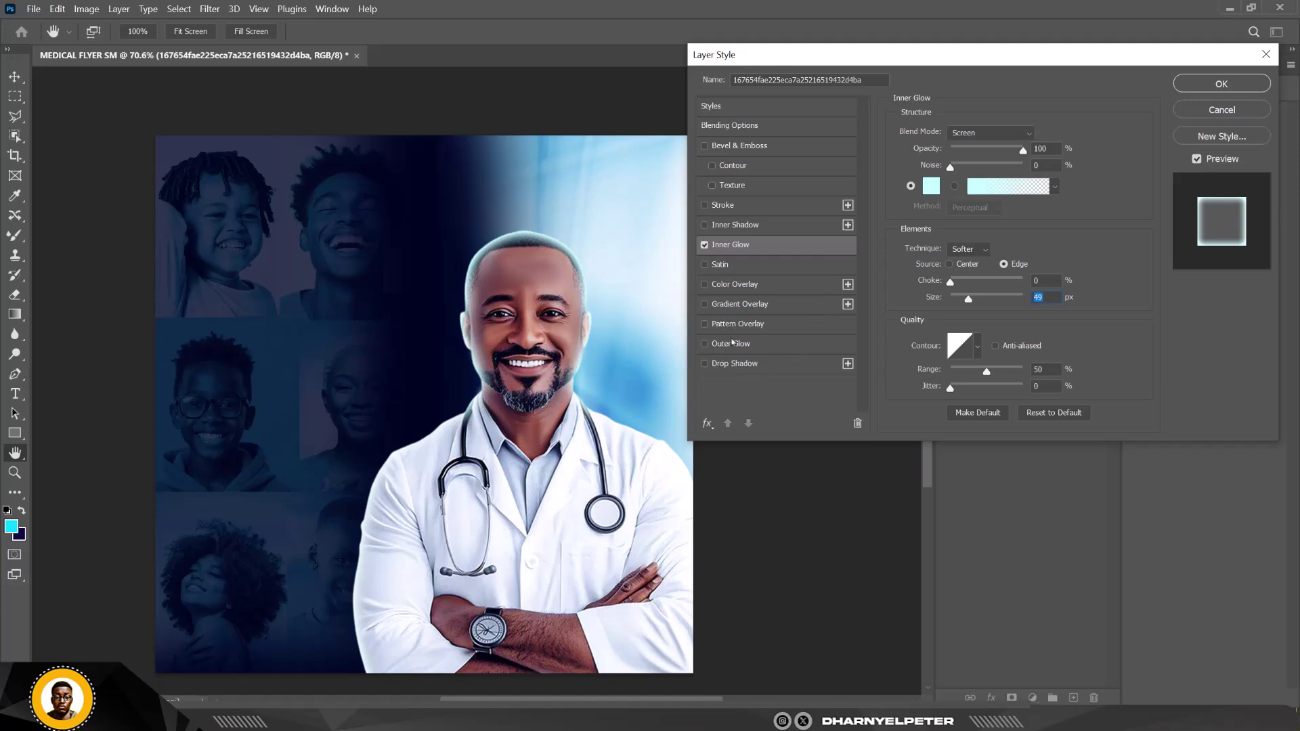
# Add an Outer Glow to the doctor with size 4 px and spread 6%, and apply the layer style
pyautogui.click(705, 345)
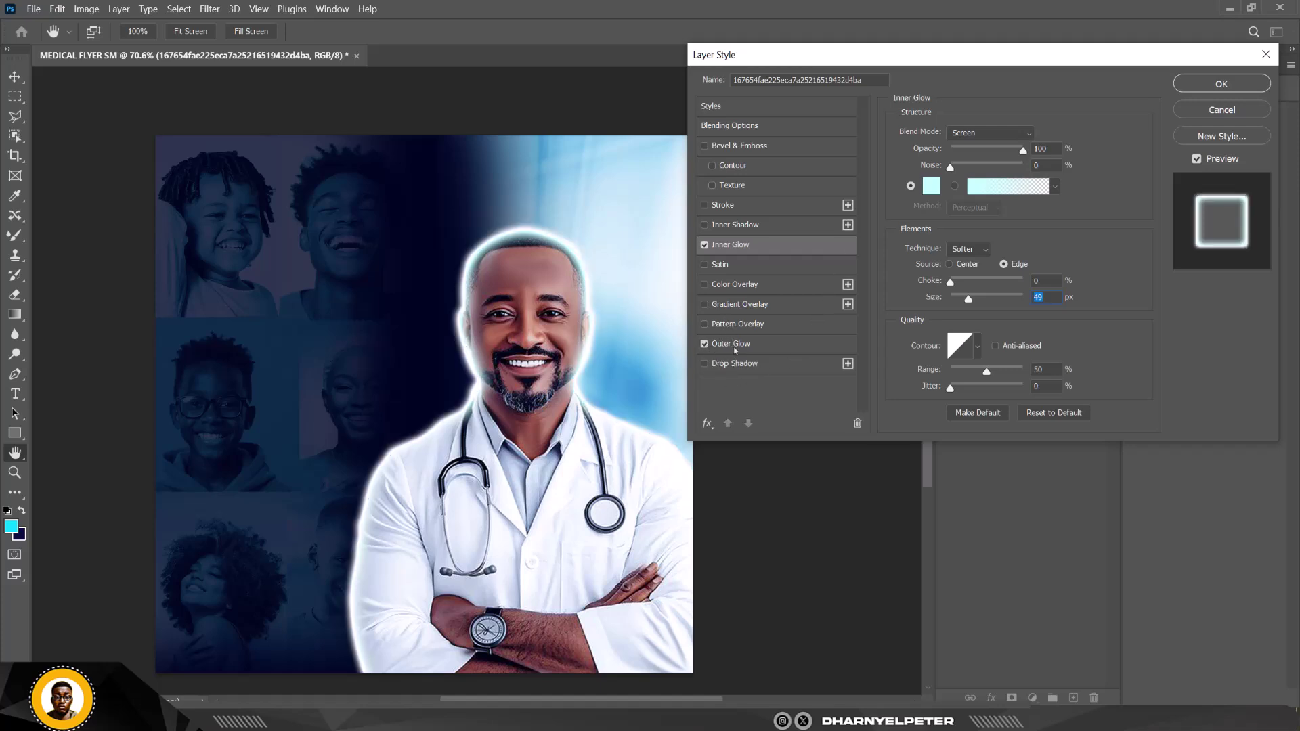
pyautogui.click(781, 345)
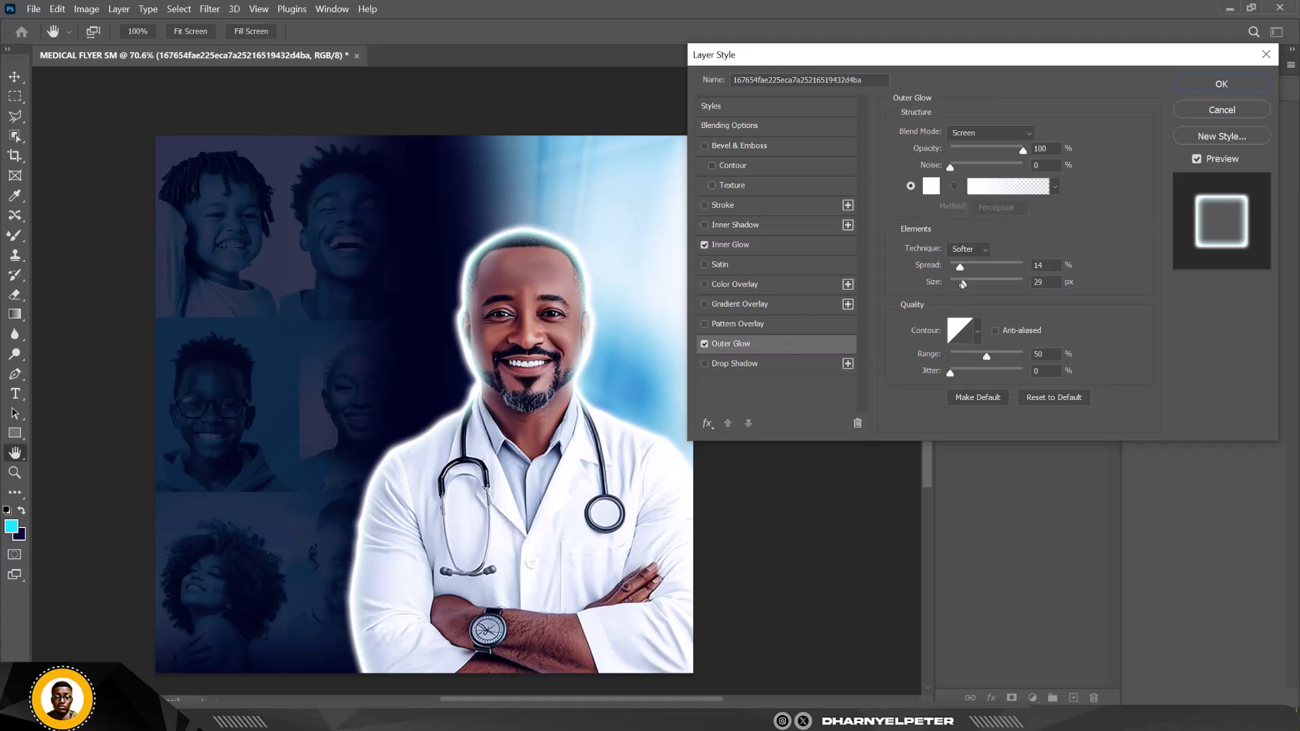
pyautogui.moveTo(963, 284); pyautogui.dragTo(954, 286)
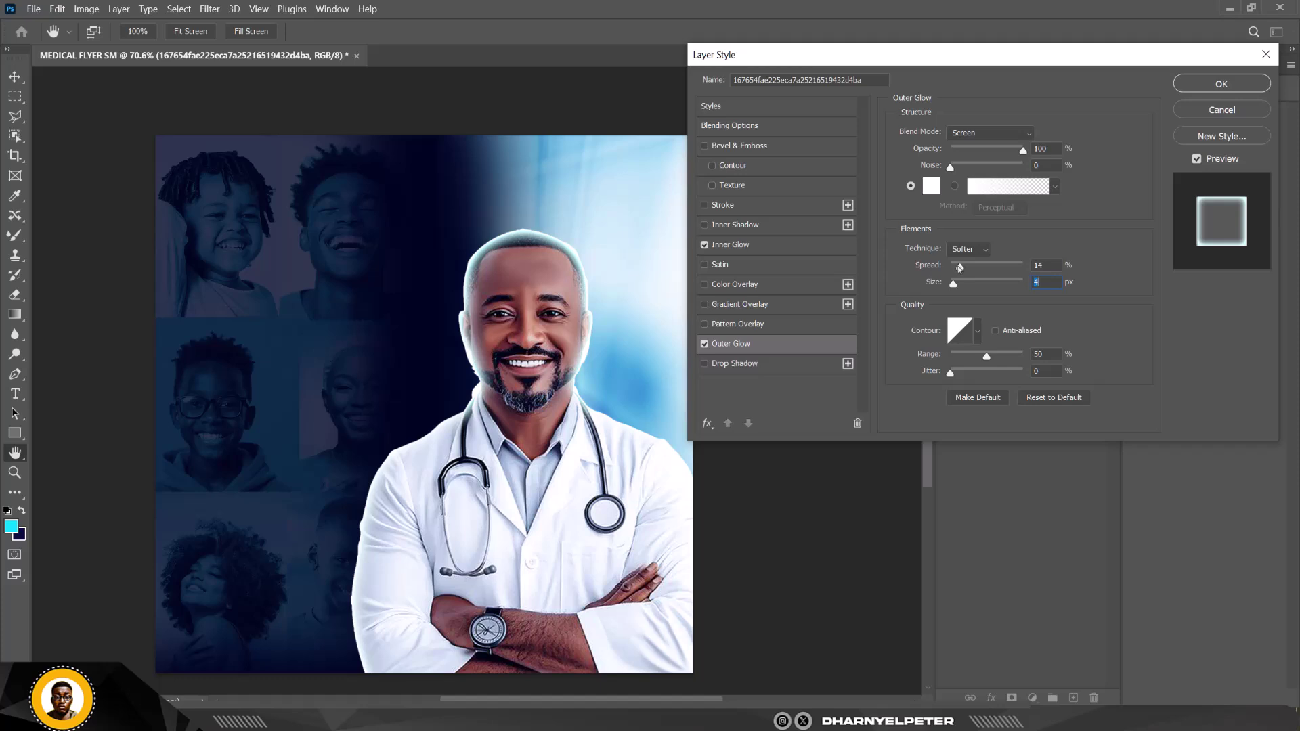
pyautogui.moveTo(958, 269); pyautogui.dragTo(955, 270)
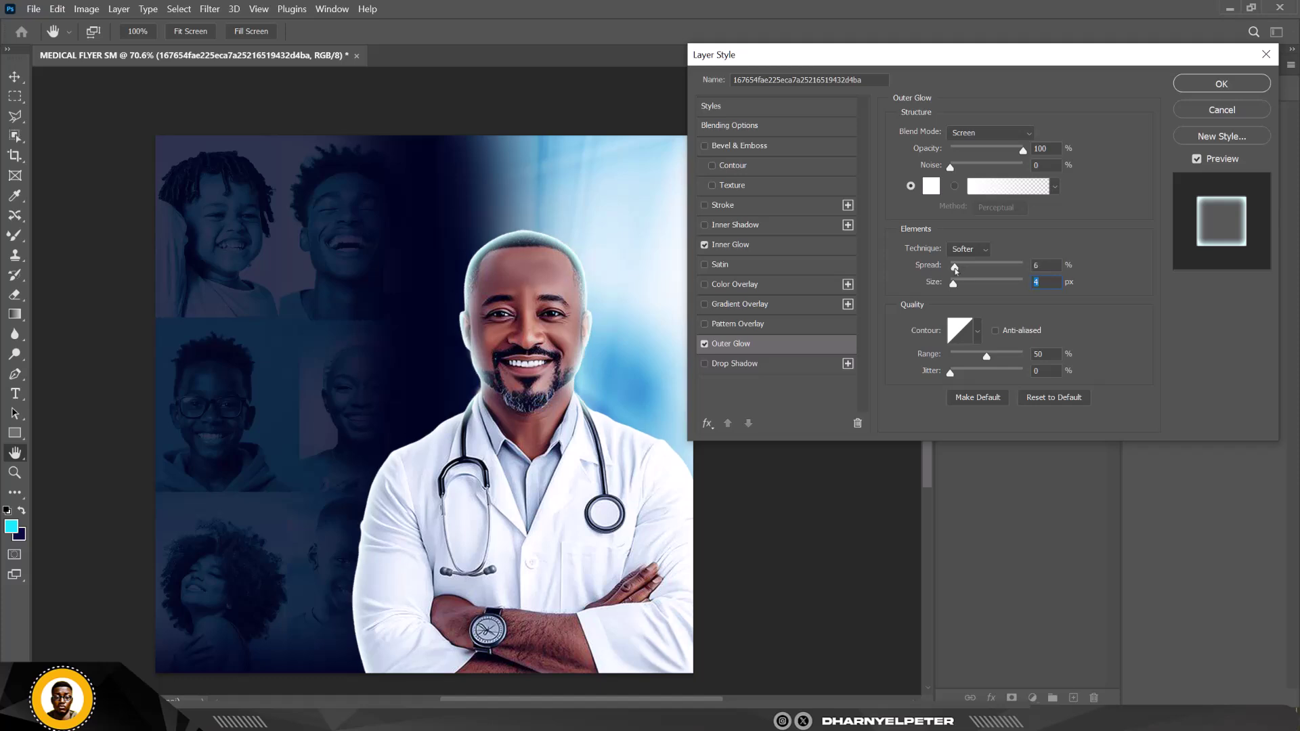
pyautogui.click(1207, 85)
pyautogui.scroll(-2, 497, 319)
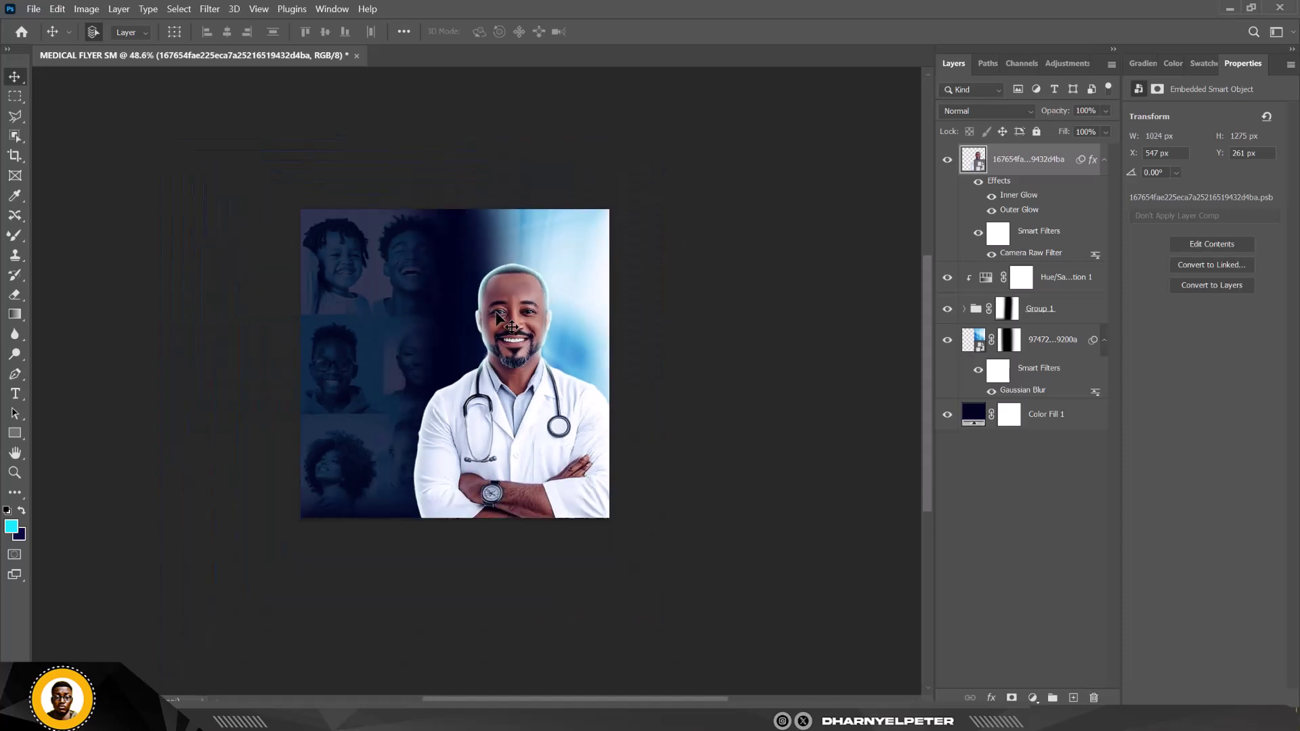
pyautogui.scroll(3, 467, 342)
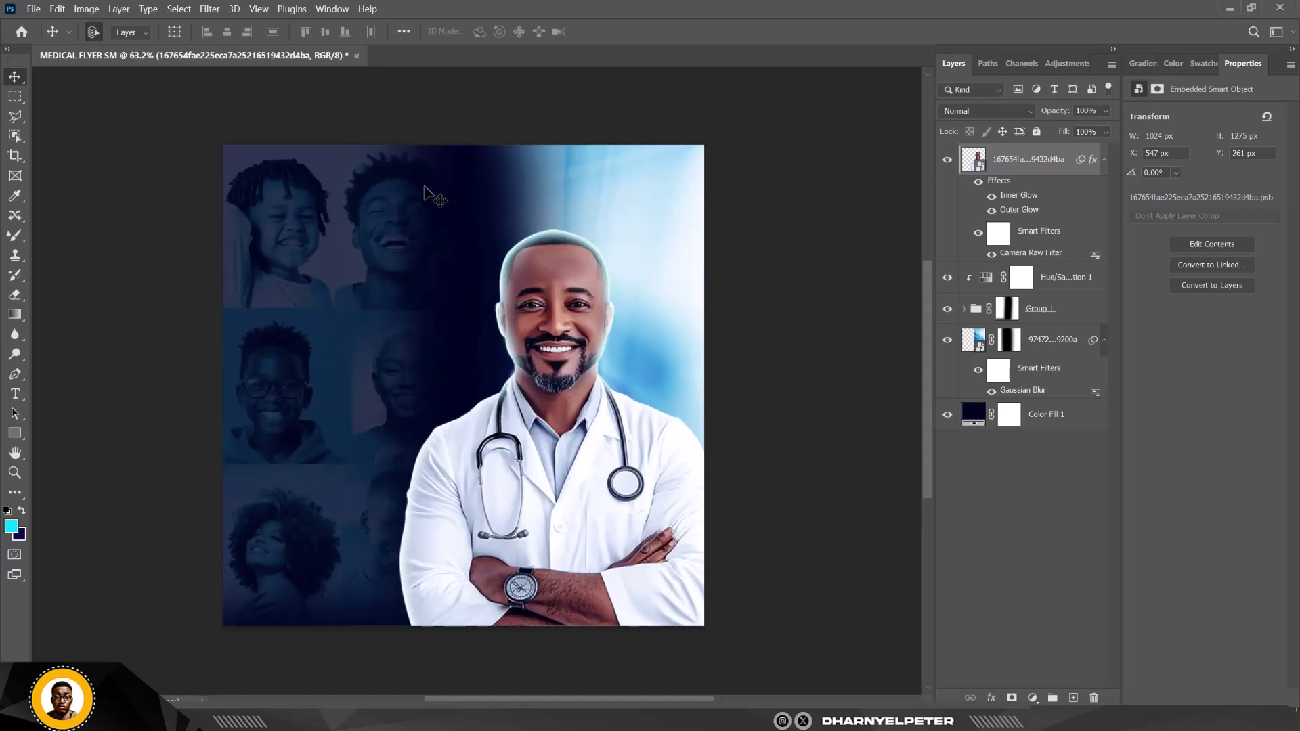
# Lower the fill of the portrait collage group to 55% and reselect the doctor layer
pyautogui.click(1055, 311)
pyautogui.click(1106, 132)
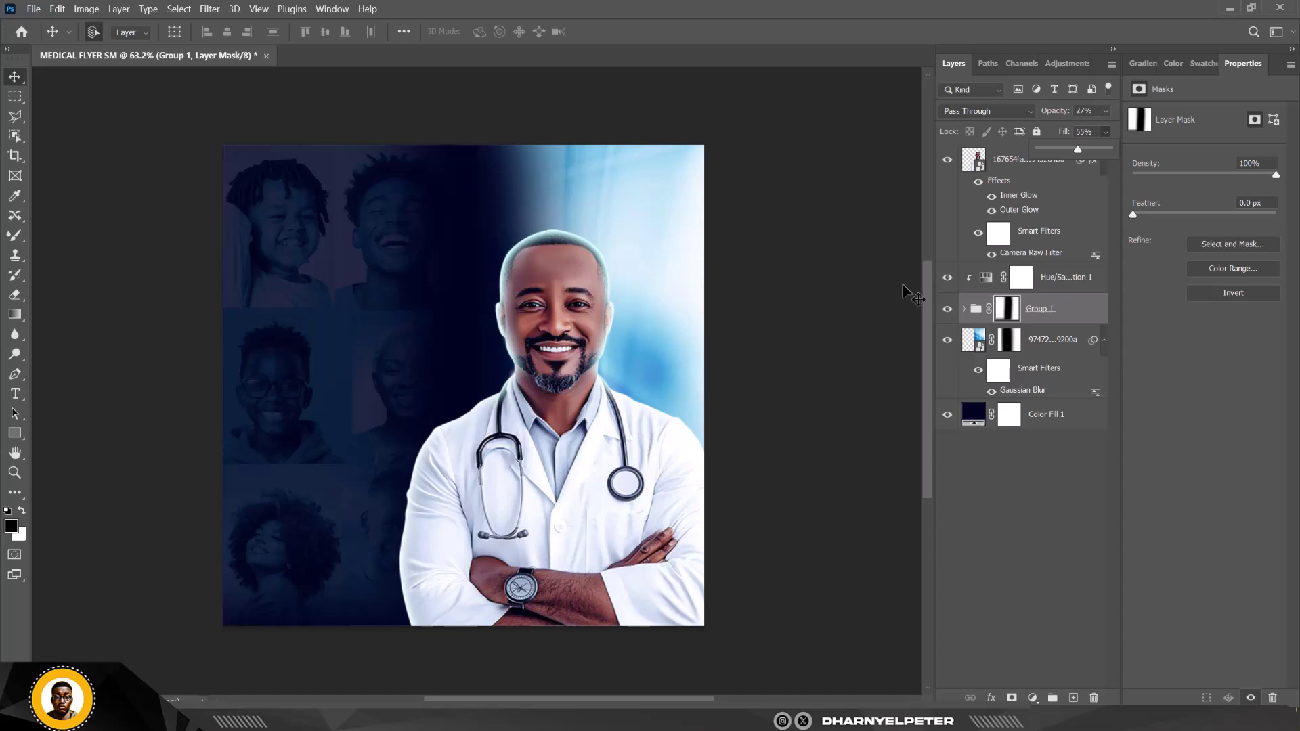
pyautogui.click(1016, 162)
pyautogui.click(1016, 162)
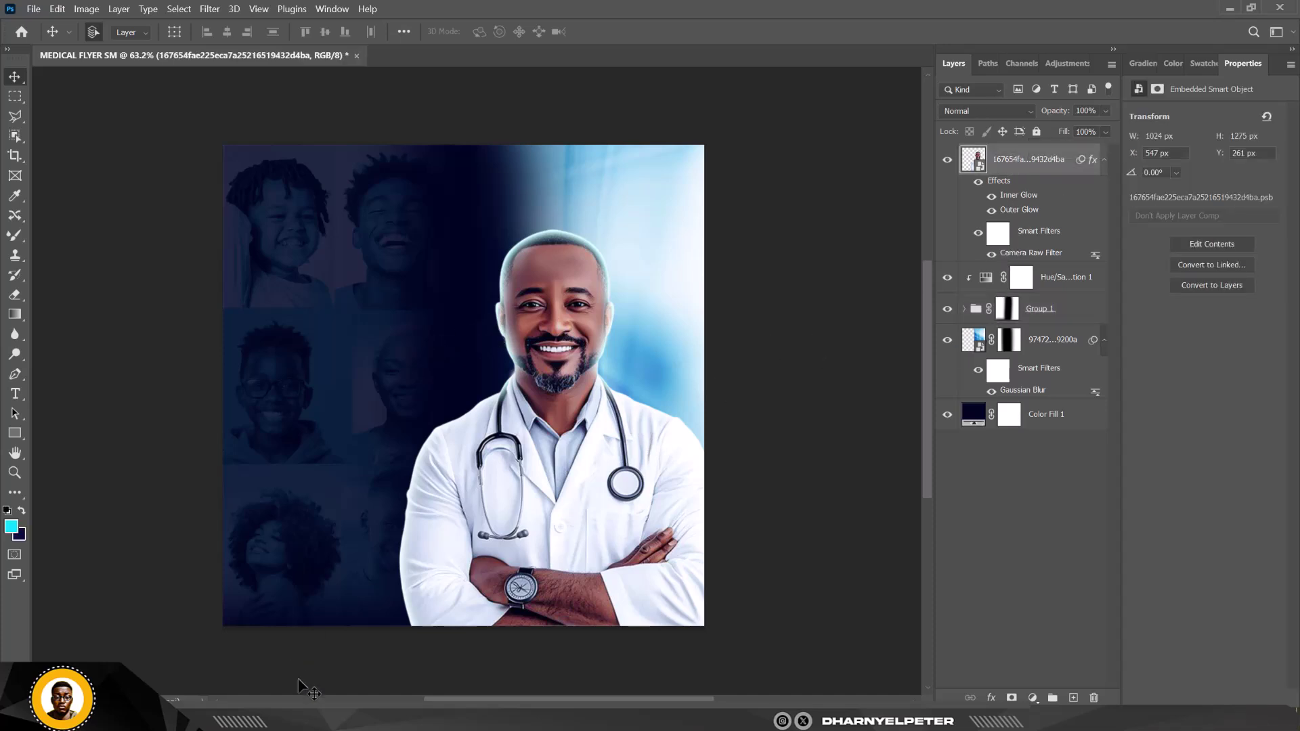
# Place the TEXT image from the RESOURCE folder onto the flyer at its original size, above the doctor layer
pyautogui.click(295, 725)
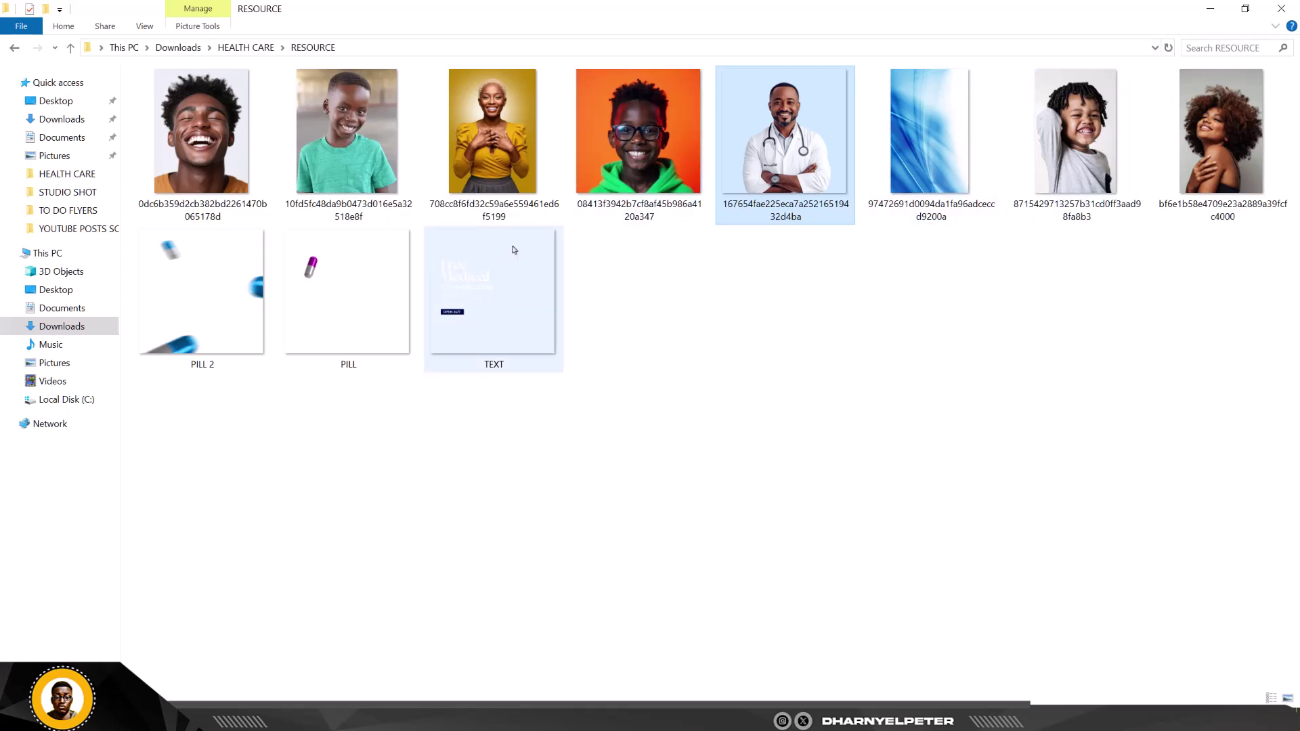
pyautogui.click(489, 310)
pyautogui.moveTo(484, 265); pyautogui.dragTo(381, 397)
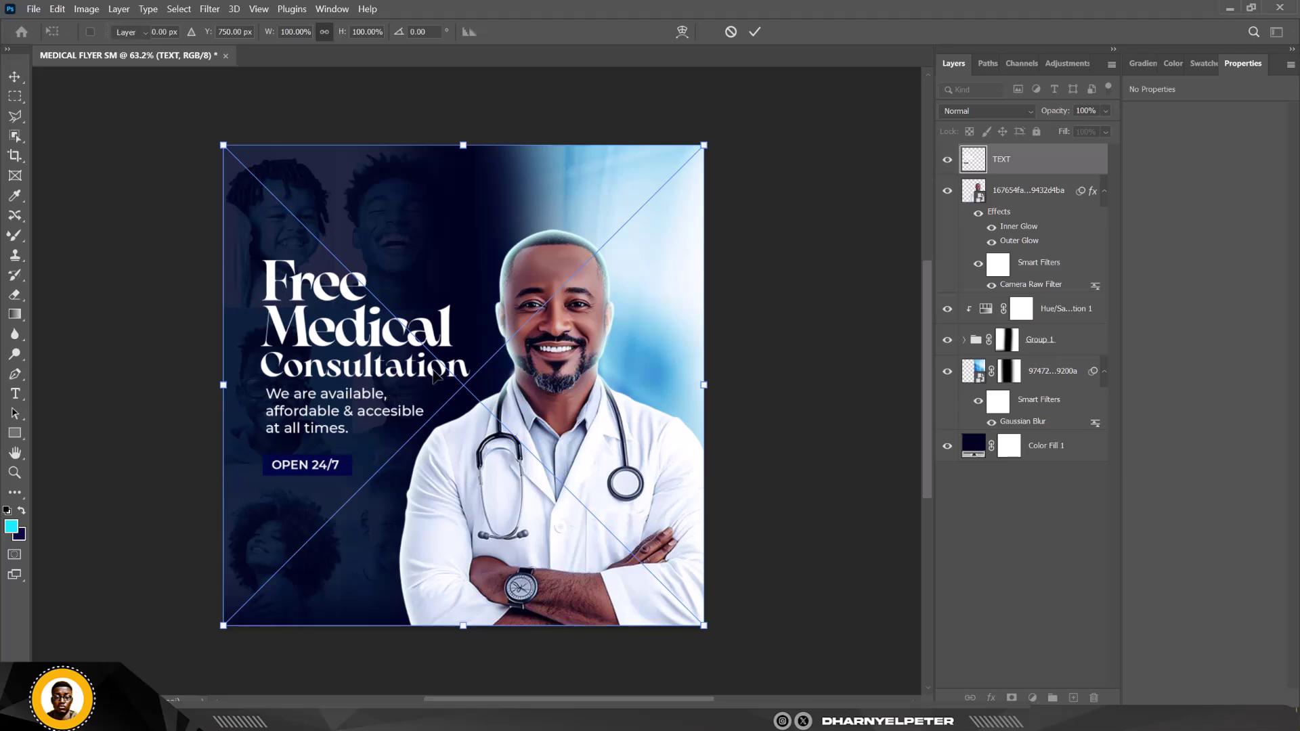
pyautogui.press('Return')
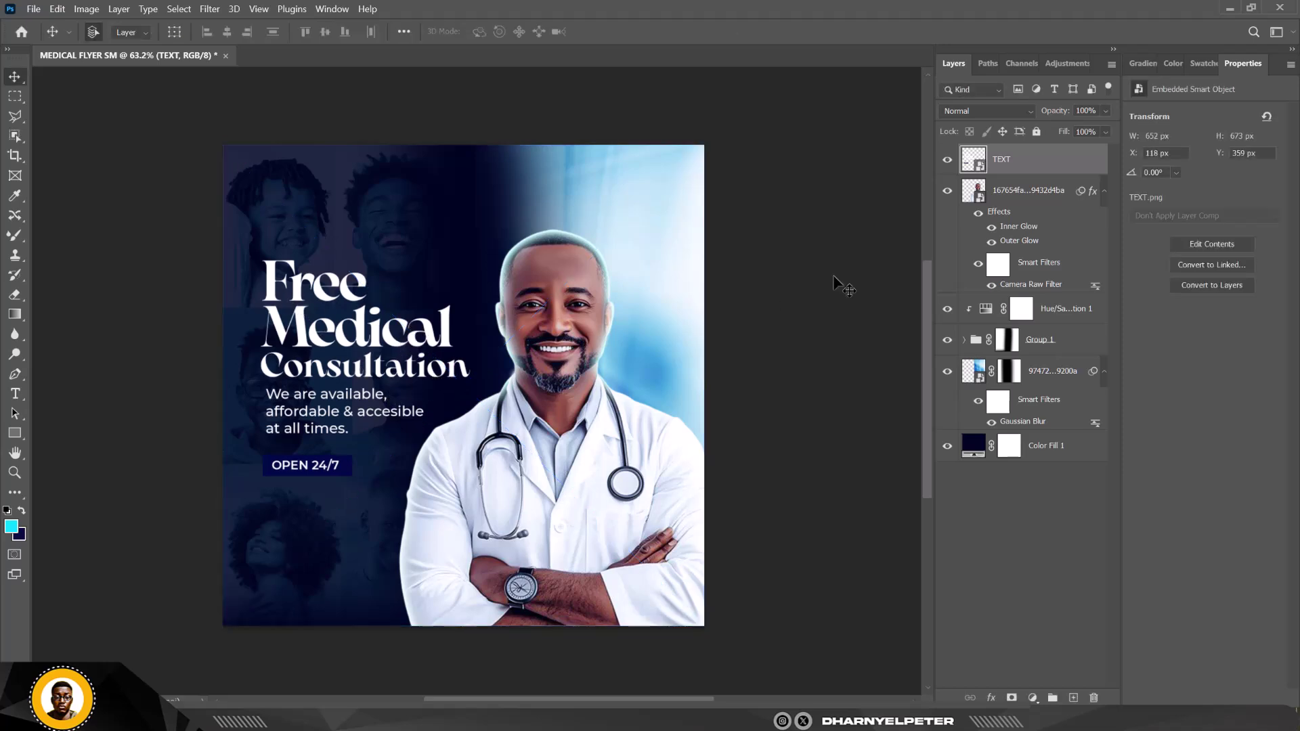
# Set the fill of the portrait collage group to 45% and reselect the TEXT layer
pyautogui.click(1063, 342)
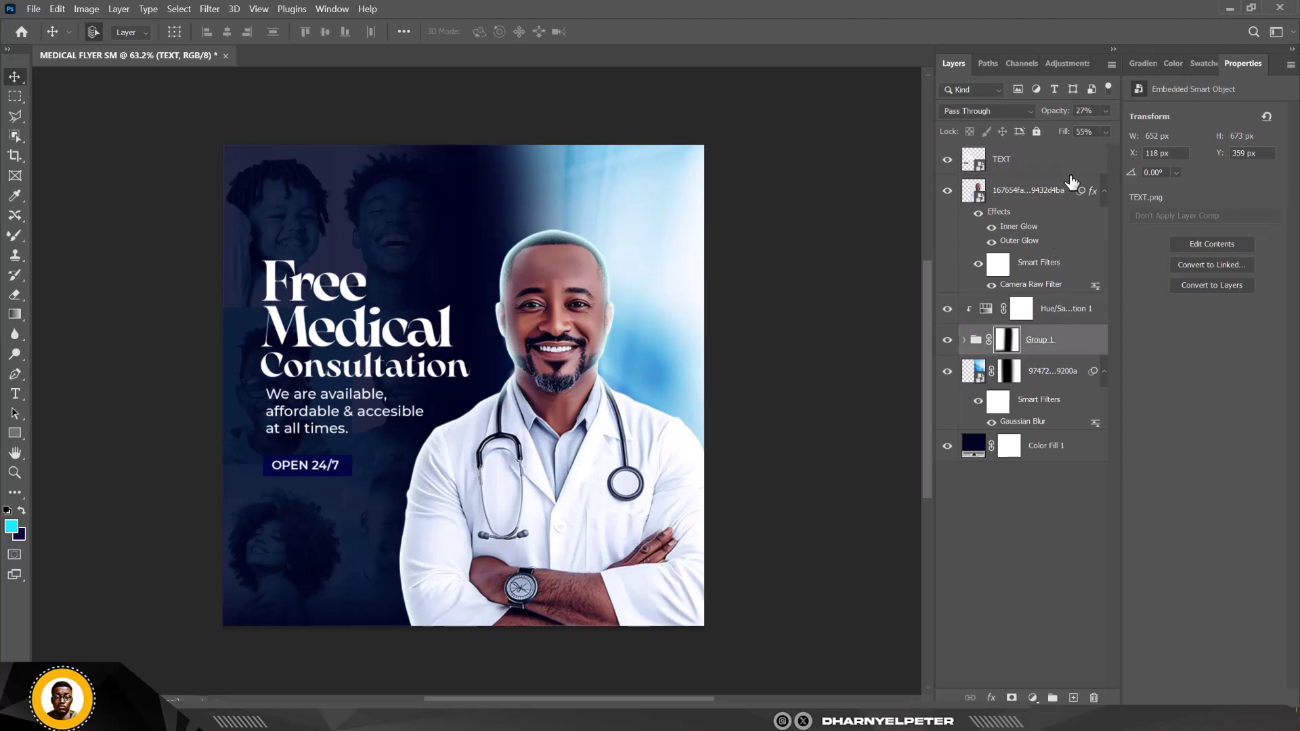
pyautogui.click(1107, 132)
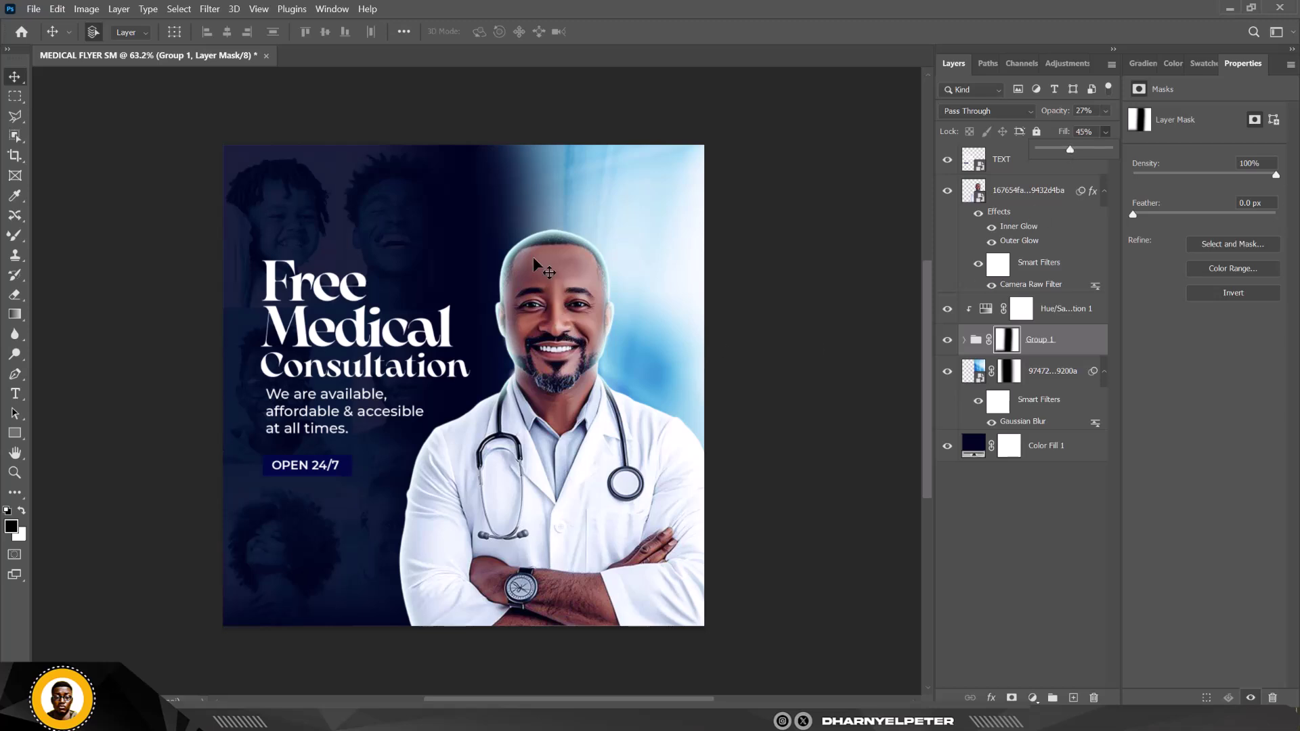
pyautogui.click(1005, 163)
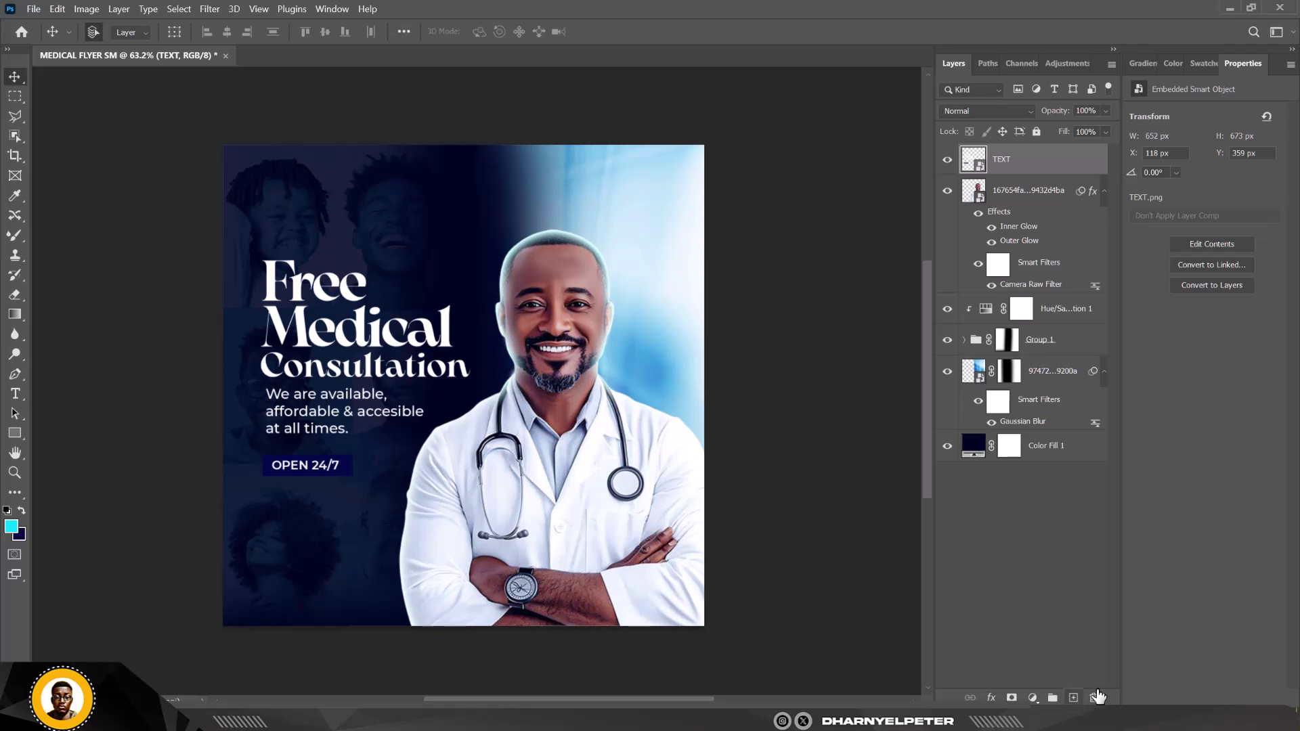
# On a new layer above the text, paint a navy fade along the flyer's bottom edge with a soft 700 px Brush
pyautogui.click(1074, 699)
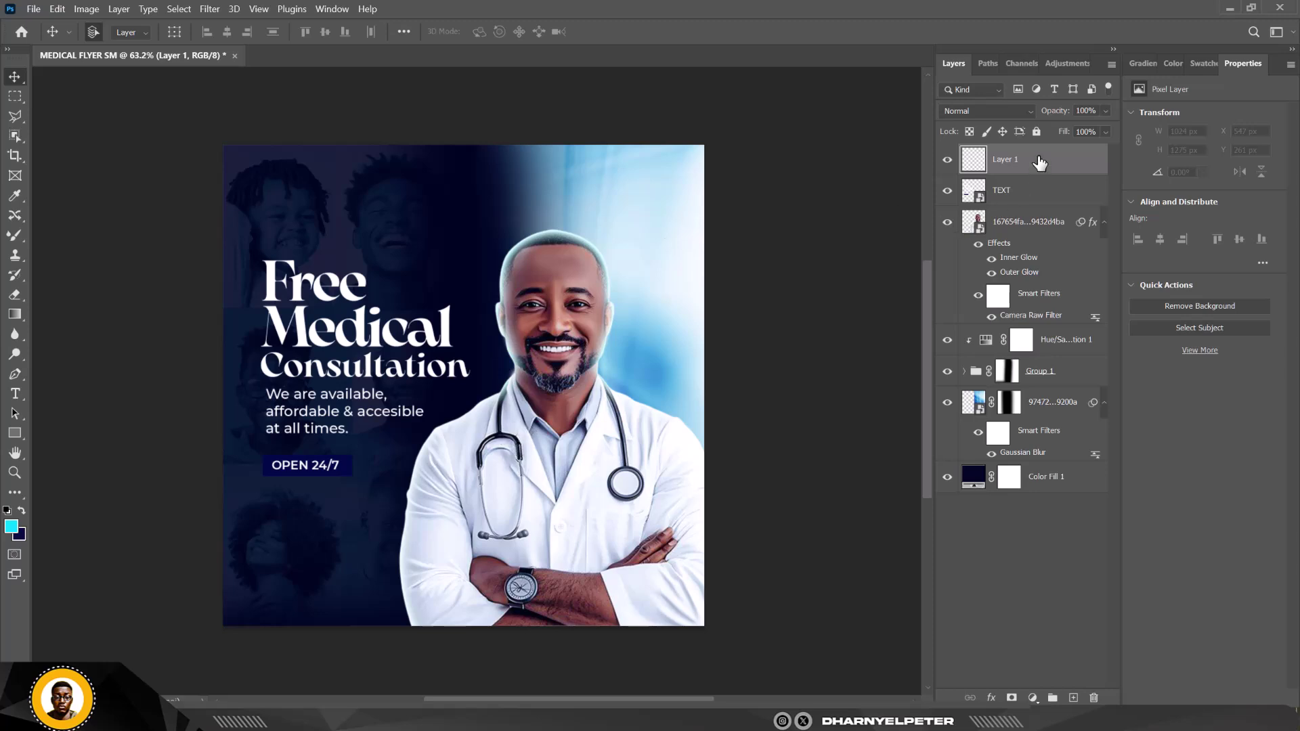
pyautogui.click(21, 512)
pyautogui.press('b')
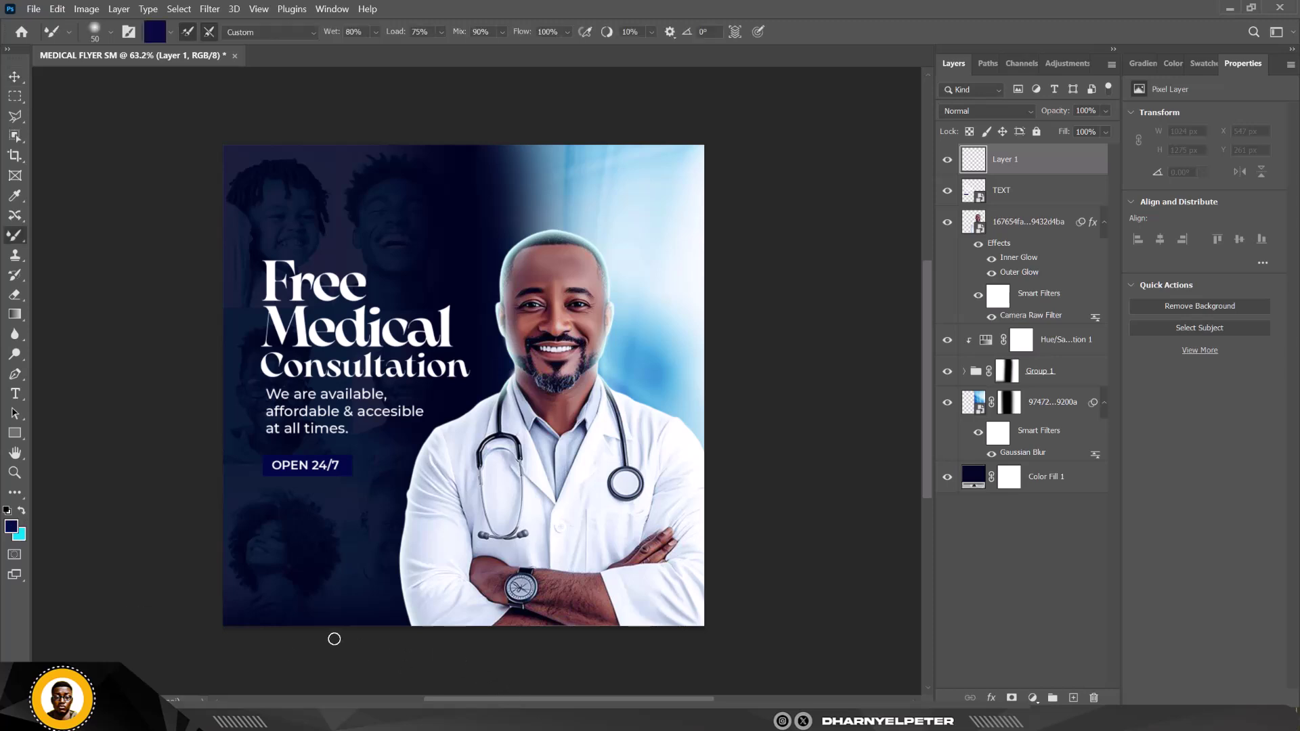
pyautogui.press(']')
pyautogui.press(']')
pyautogui.press(']')
pyautogui.press(']')
pyautogui.rightClick(13, 238)
pyautogui.click(64, 235)
pyautogui.moveTo(234, 610)
pyautogui.mouseDown()
pyautogui.moveTo(546, 668)
pyautogui.moveTo(871, 624)
pyautogui.moveTo(595, 673)
pyautogui.moveTo(196, 715)
pyautogui.mouseUp()
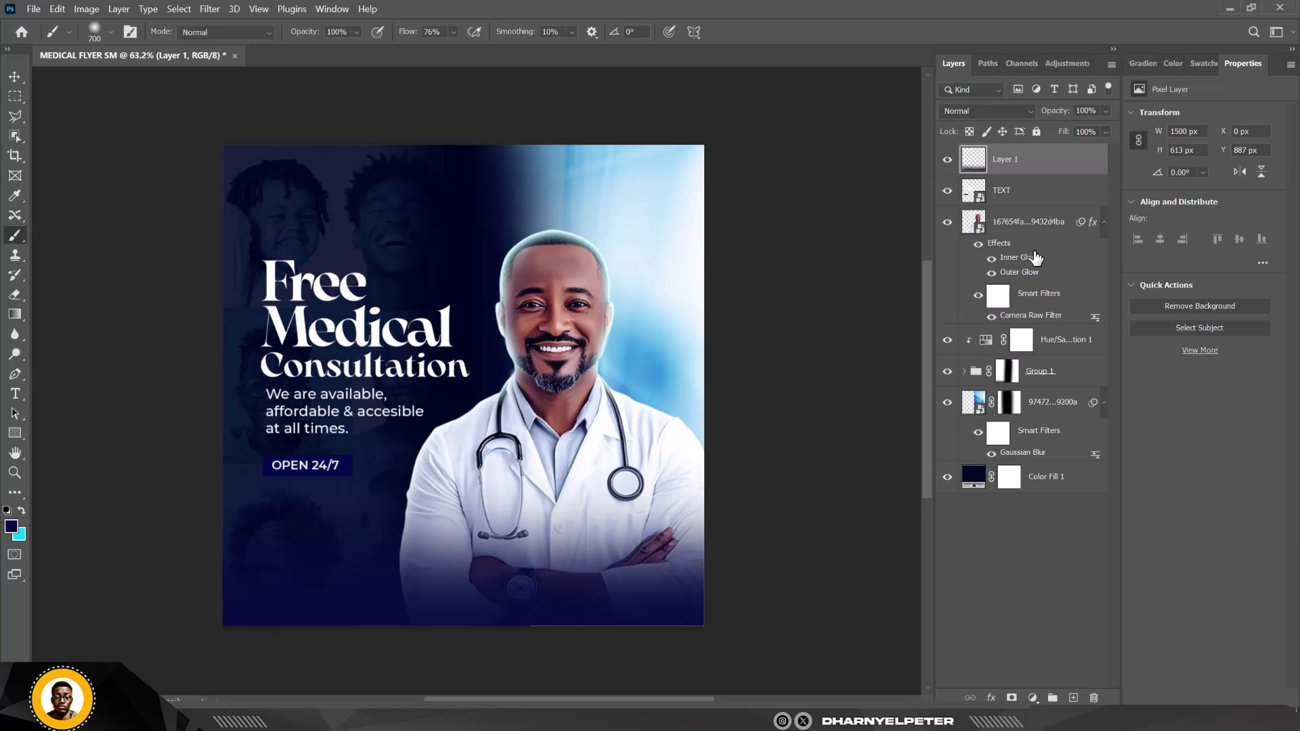
# Create a new layer beneath the doctor and brush a cyan 00d8ff glow behind both sides of his body
pyautogui.click(1036, 225)
pyautogui.click(1043, 342)
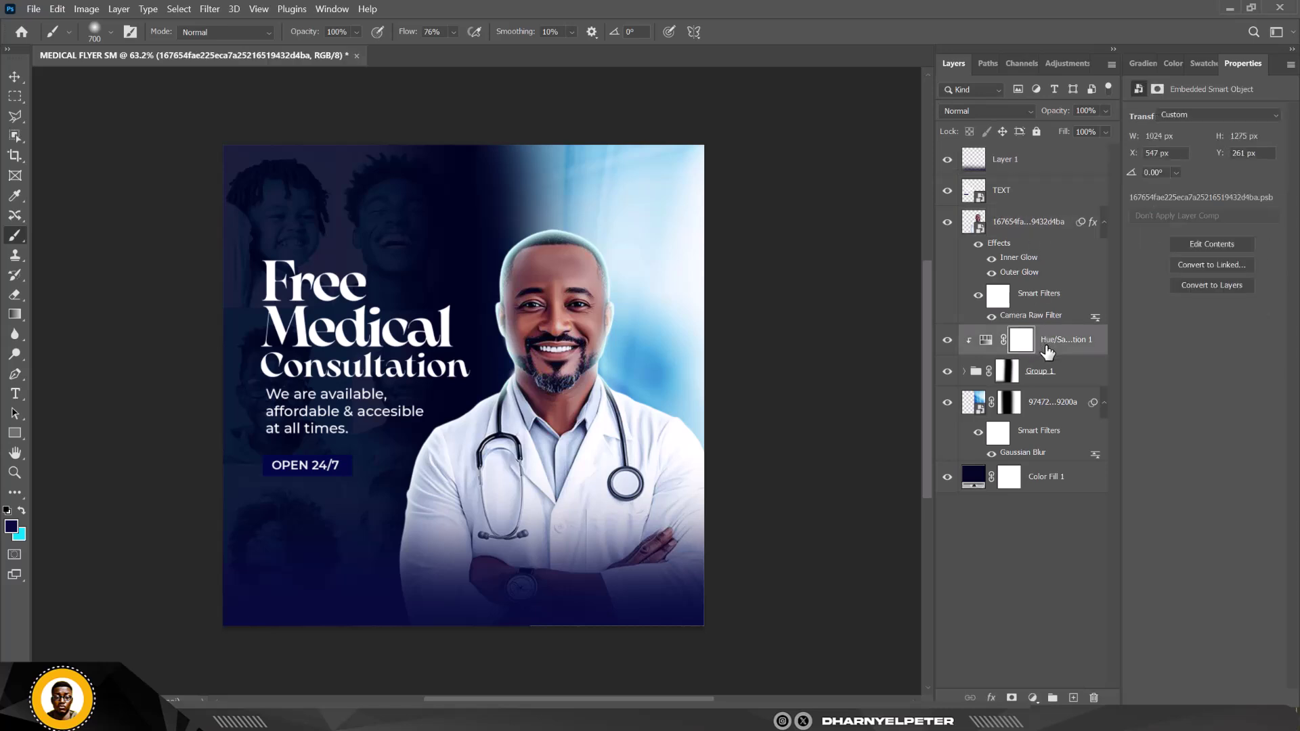
pyautogui.click(1074, 699)
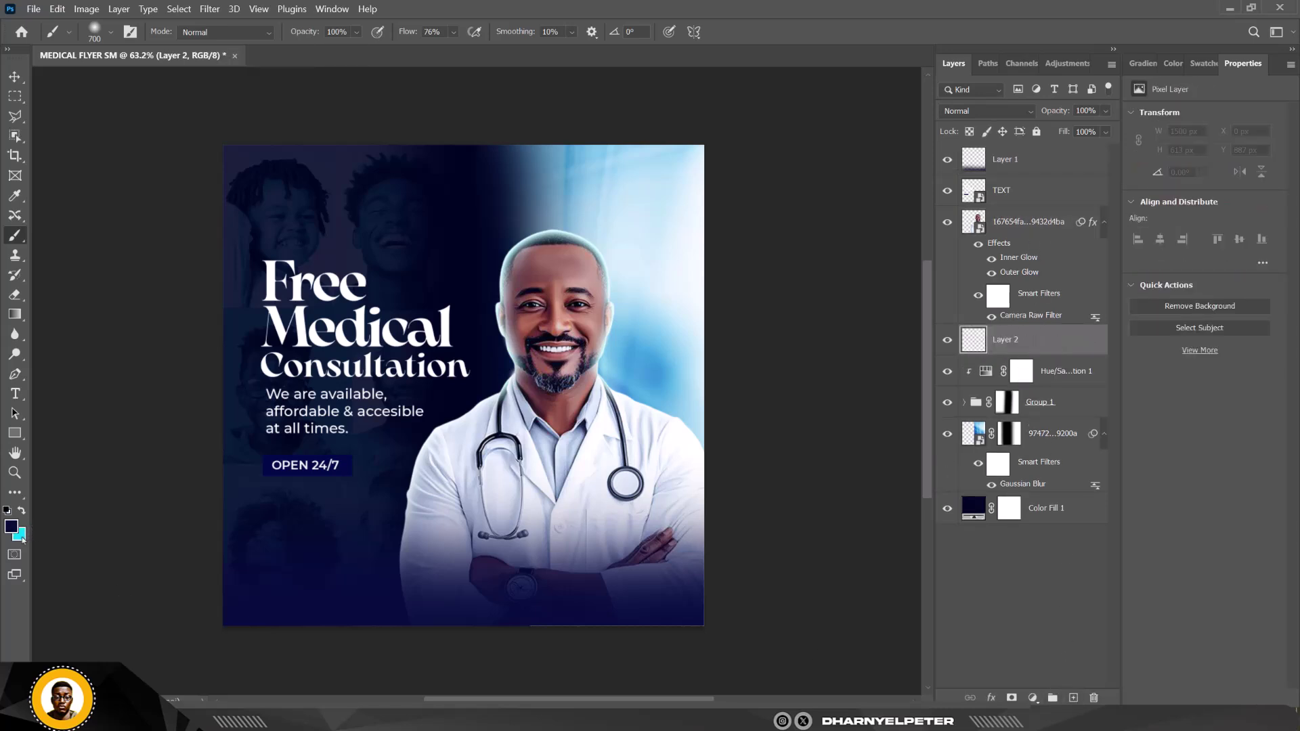
pyautogui.click(23, 514)
pyautogui.click(11, 526)
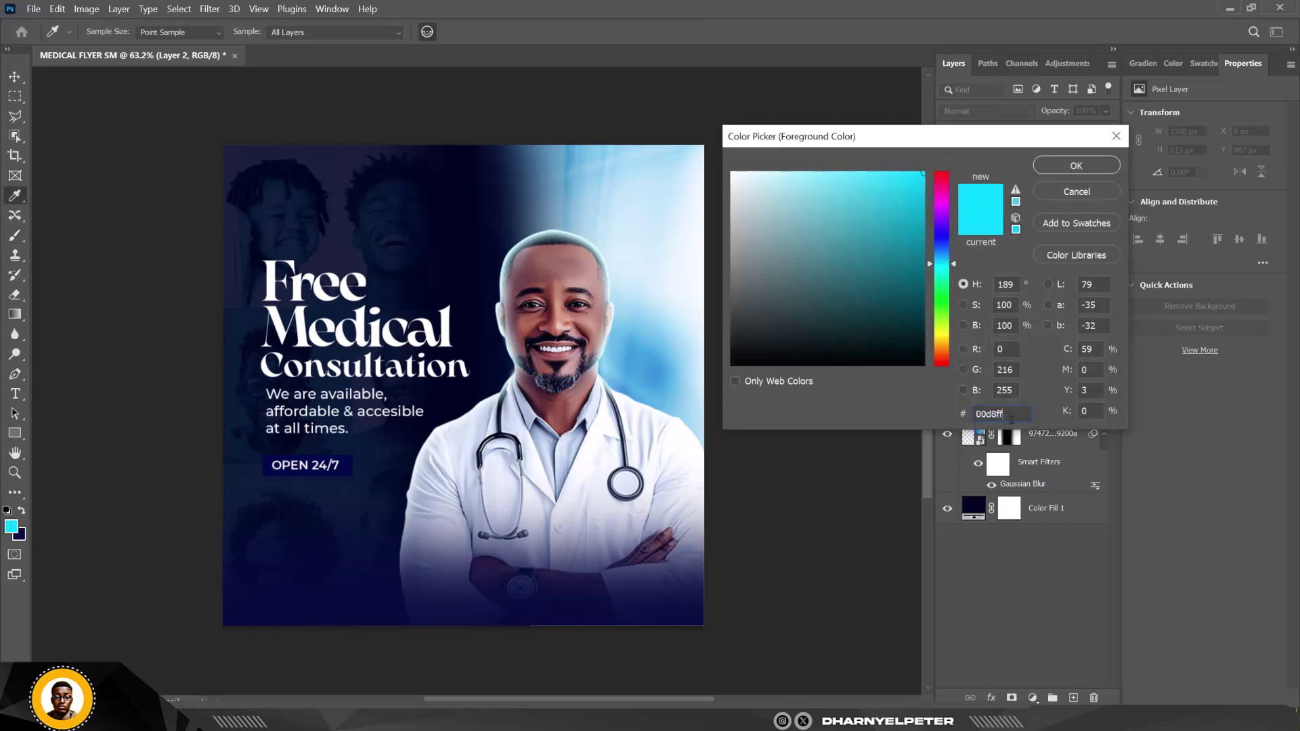
pyautogui.click(1077, 165)
pyautogui.press('b')
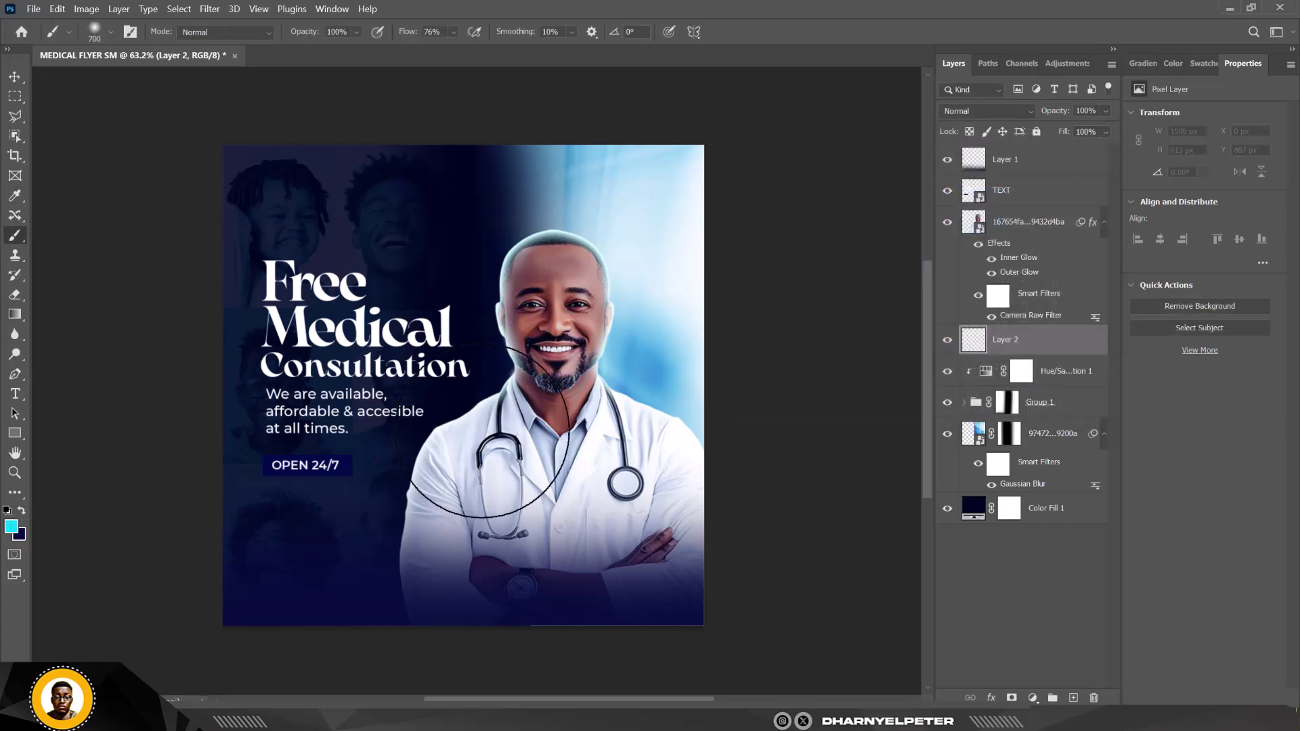
pyautogui.moveTo(514, 414); pyautogui.dragTo(610, 590)
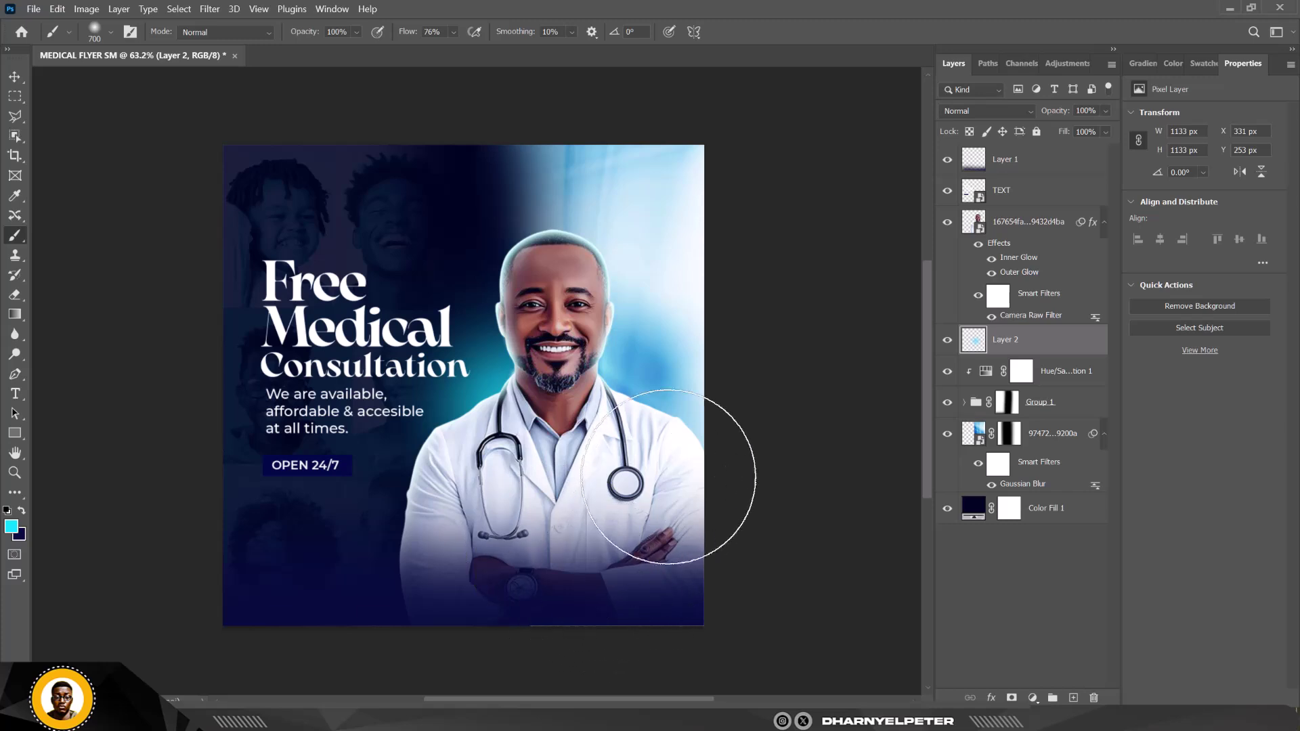
pyautogui.moveTo(668, 474)
pyautogui.mouseDown()
pyautogui.moveTo(555, 312)
pyautogui.moveTo(551, 211)
pyautogui.mouseUp()
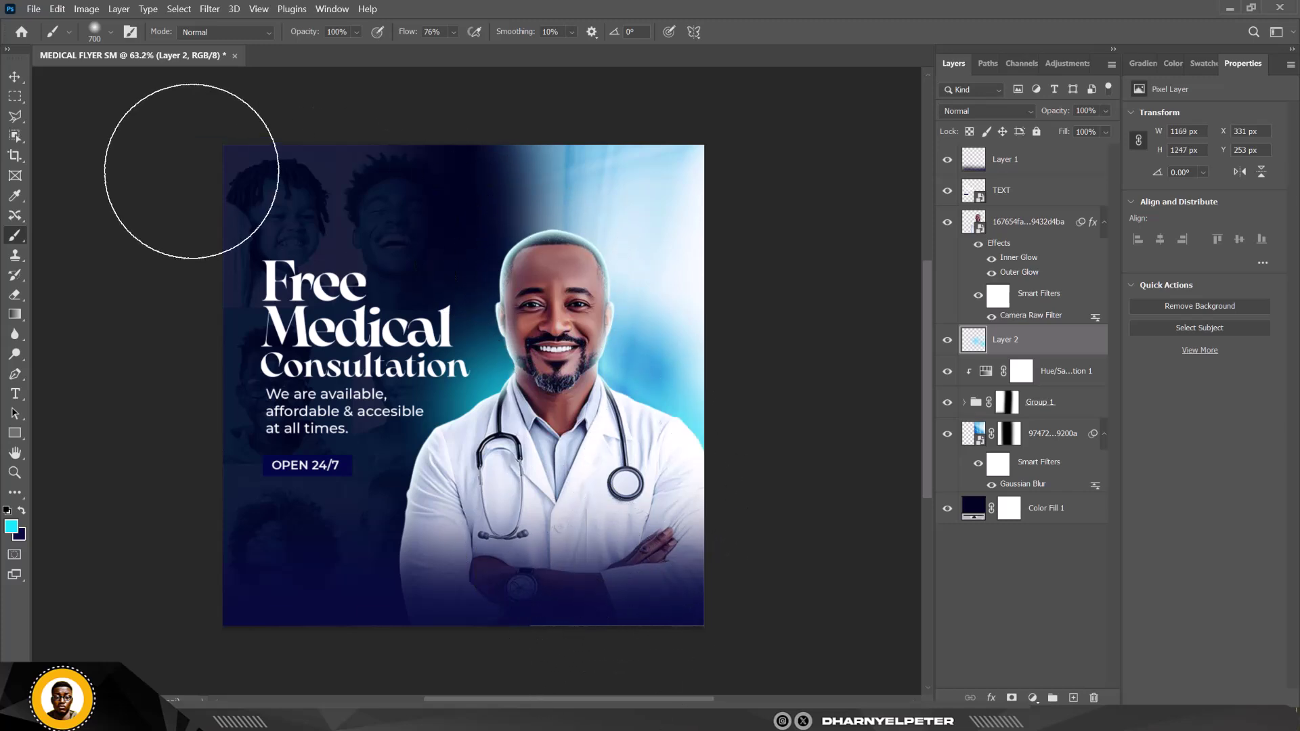
# Enlarge the brush to 1000 px and paint cyan glows along the flyer's upper-left corner, top edge and lower-left edge
pyautogui.press(']')
pyautogui.press(']')
pyautogui.press(']')
pyautogui.moveTo(159, 189); pyautogui.dragTo(218, 436)
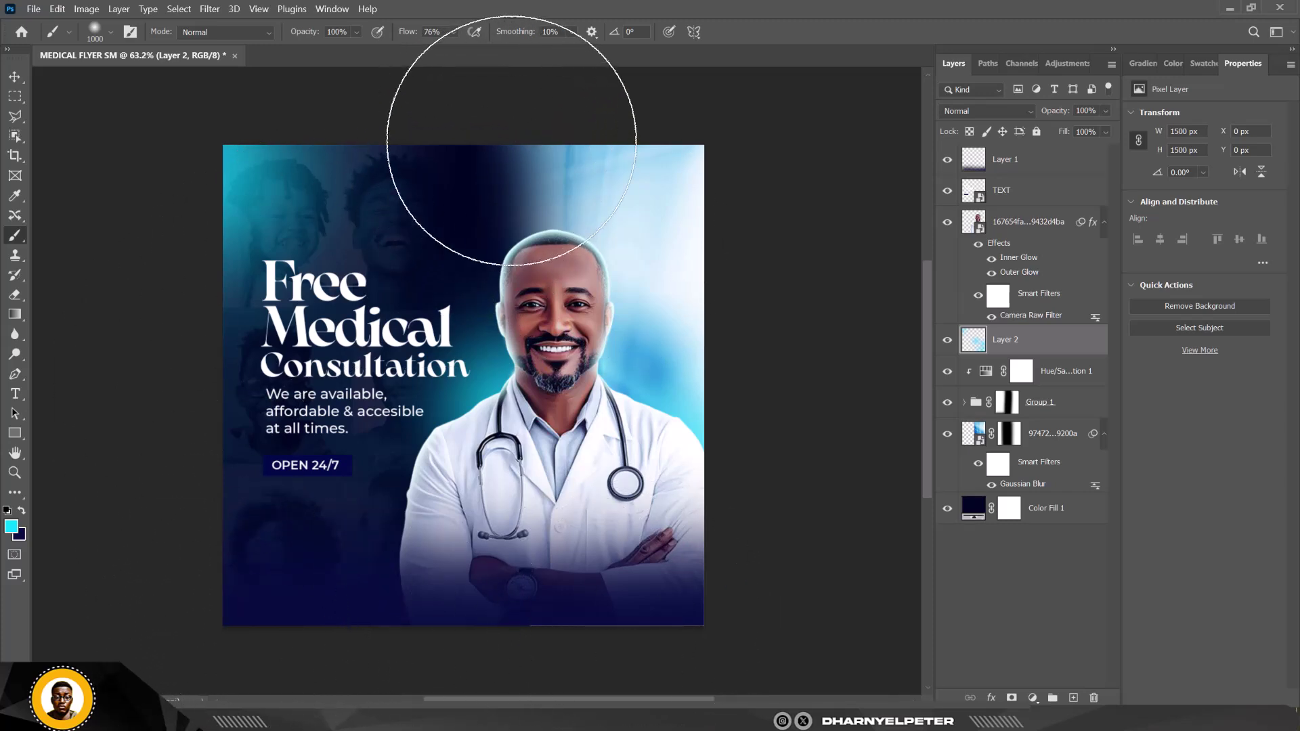
pyautogui.click(491, 164)
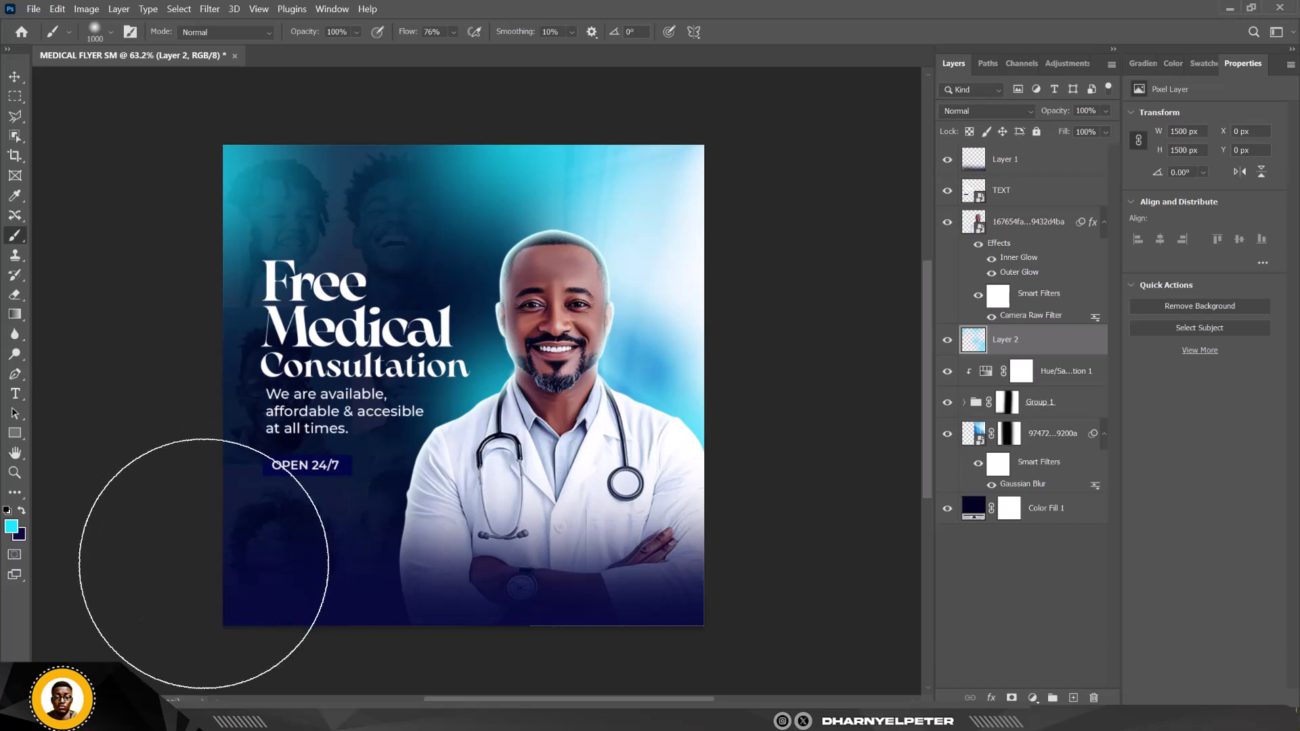
pyautogui.click(210, 542)
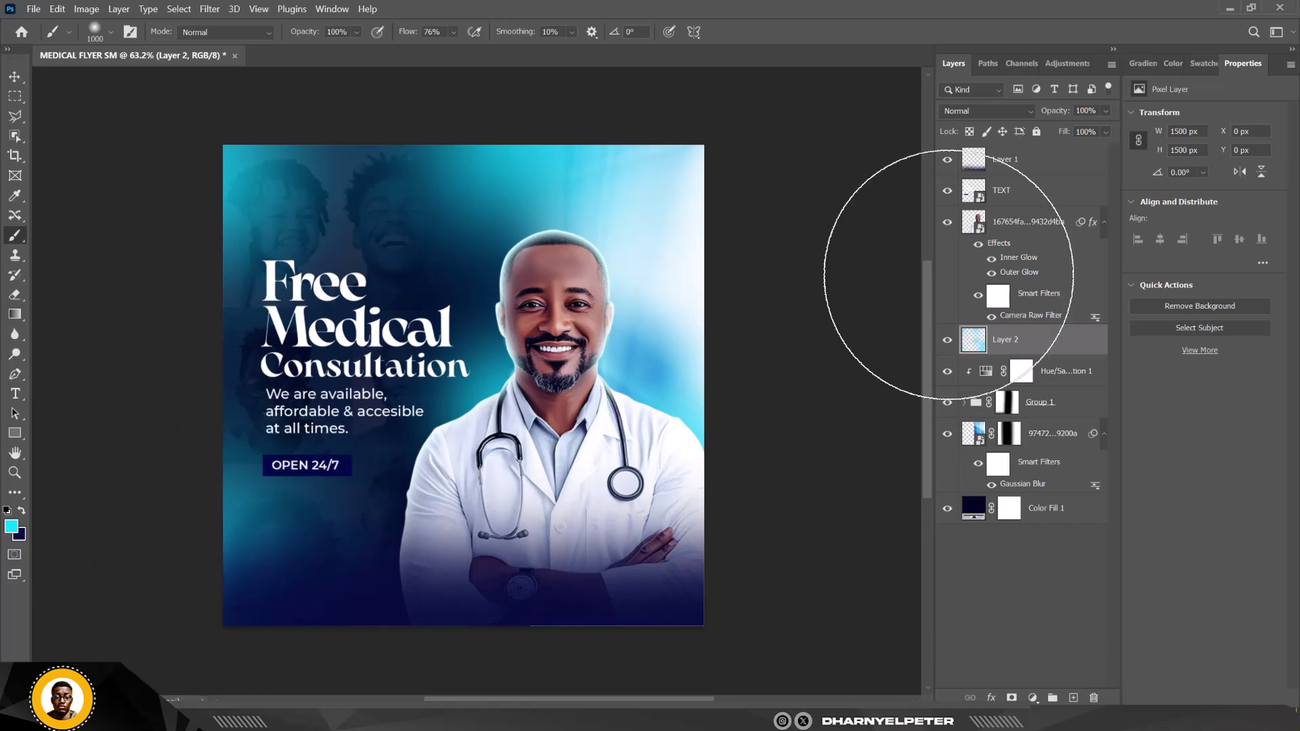
# Set the first cyan glow layer's blend mode to Linear Dodge (Add) and lower its opacity to 57%
pyautogui.click(1002, 111)
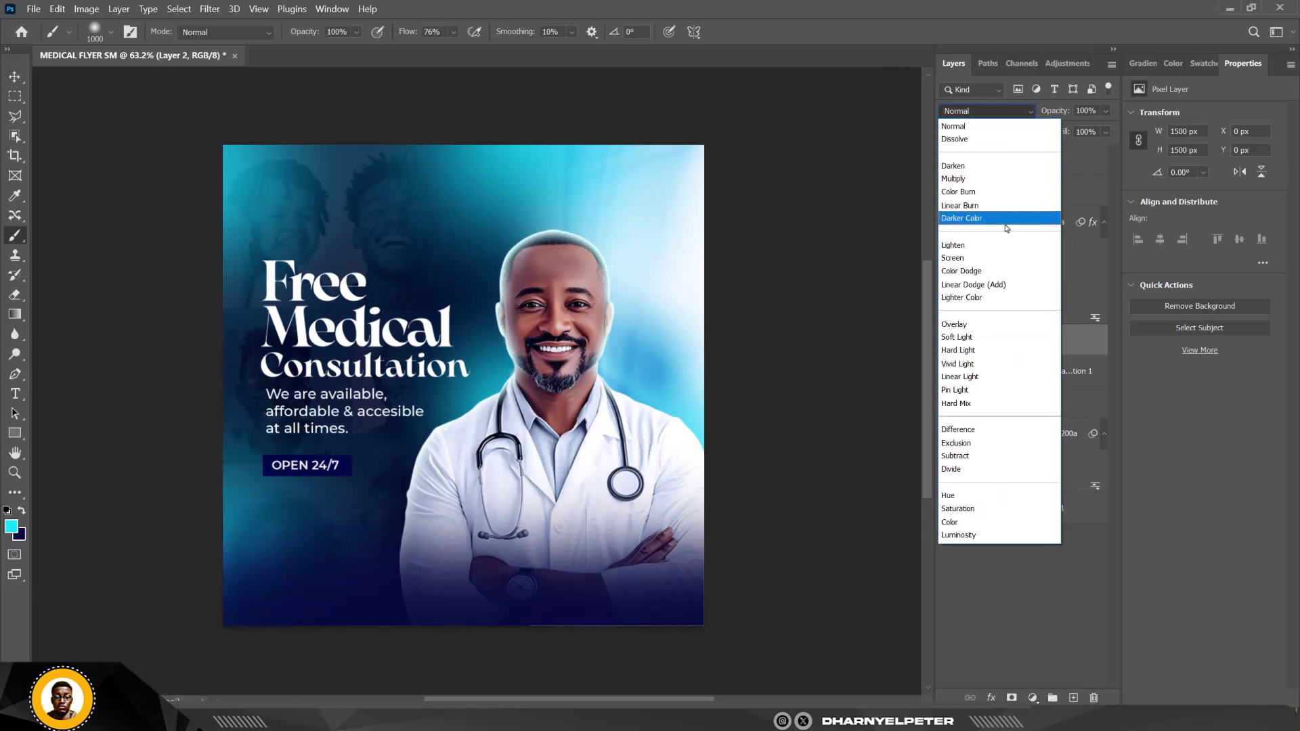
pyautogui.click(991, 287)
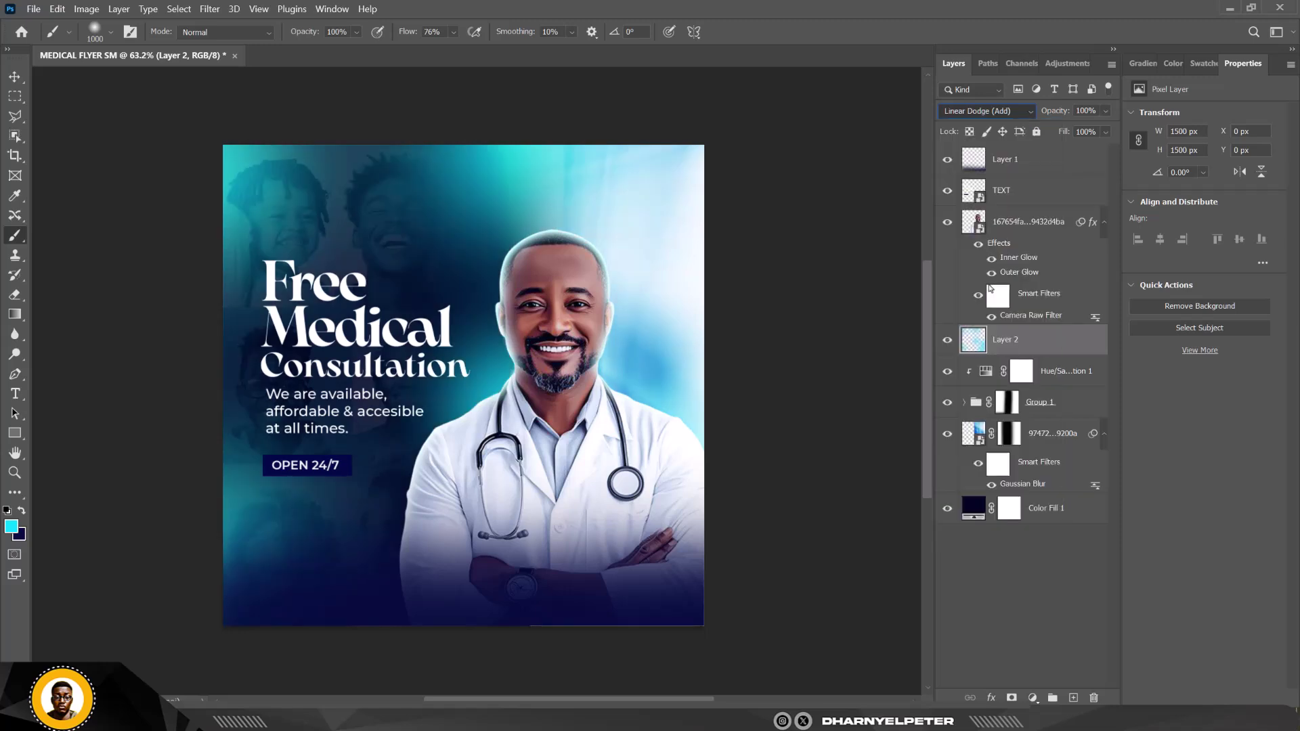
pyautogui.click(1105, 111)
pyautogui.moveTo(1108, 129); pyautogui.dragTo(1085, 130)
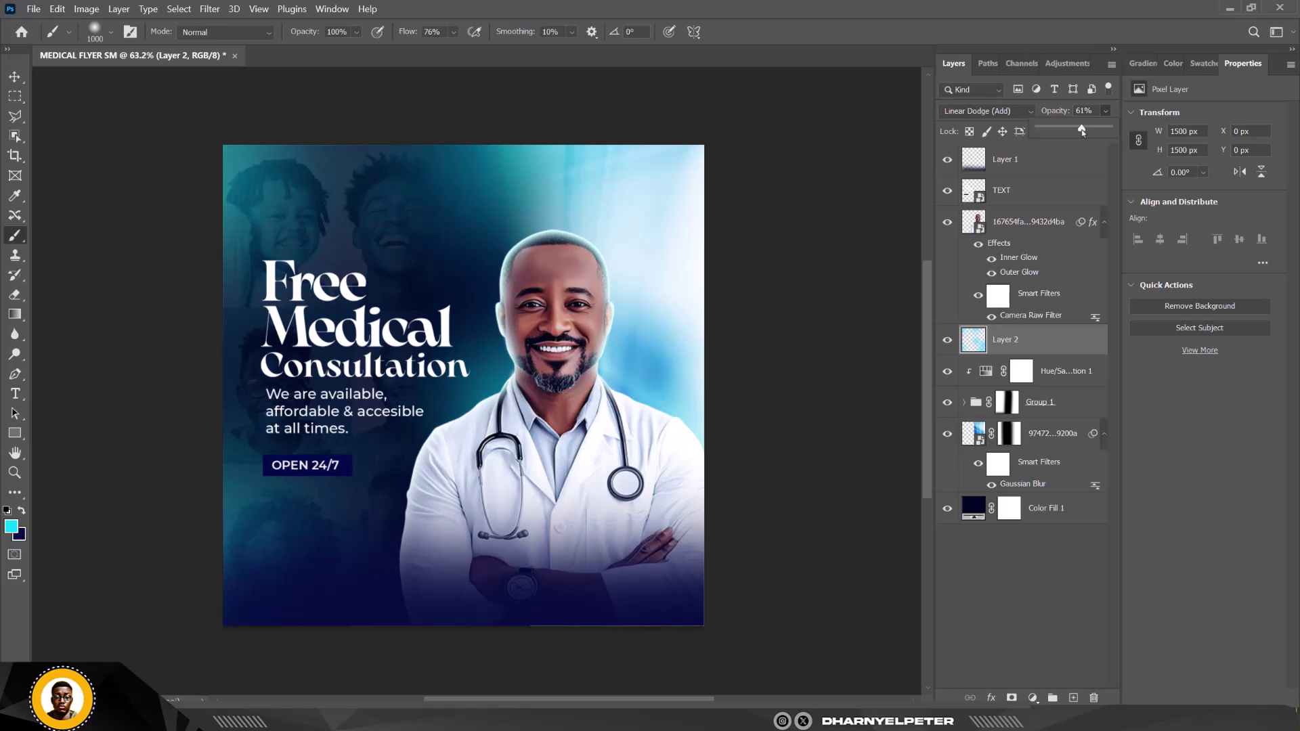
pyautogui.moveTo(1078, 130); pyautogui.dragTo(1081, 131)
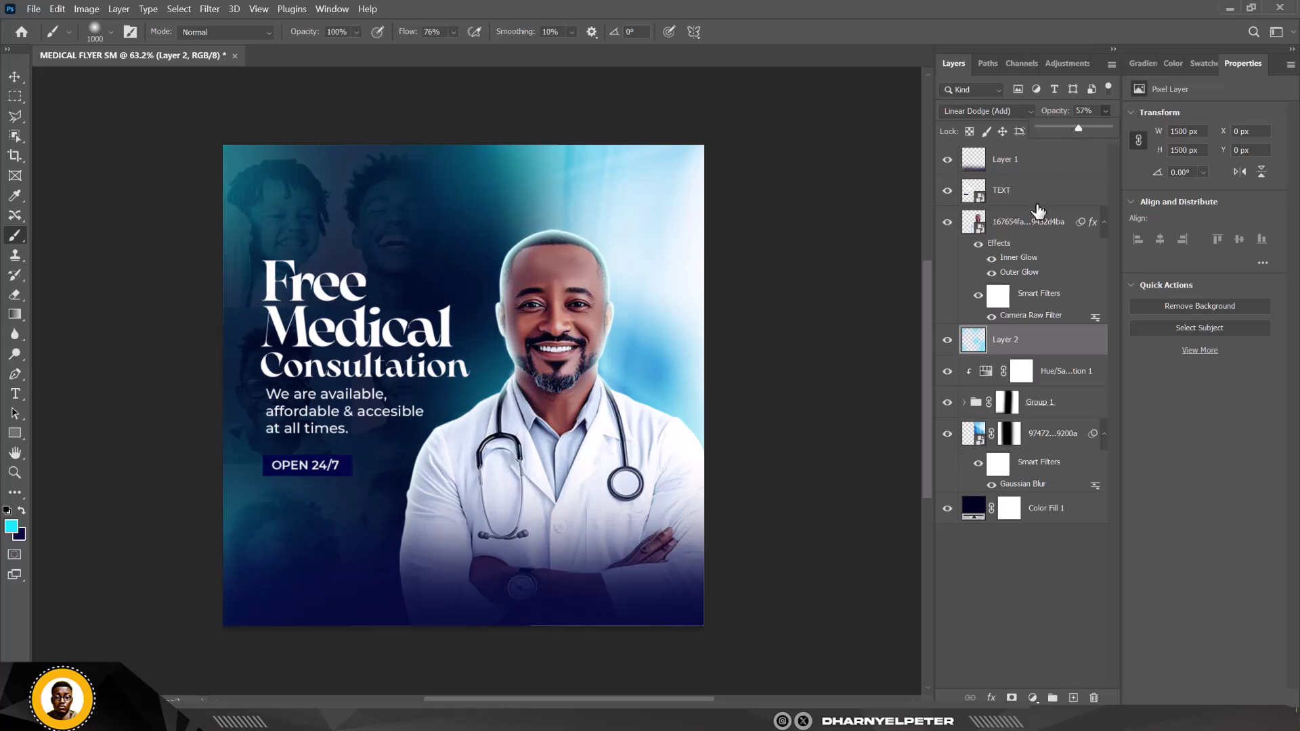
# Create another layer beneath the doctor, brush a cyan glow behind him and set its blend mode to Linear Dodge (Add)
pyautogui.click(1074, 698)
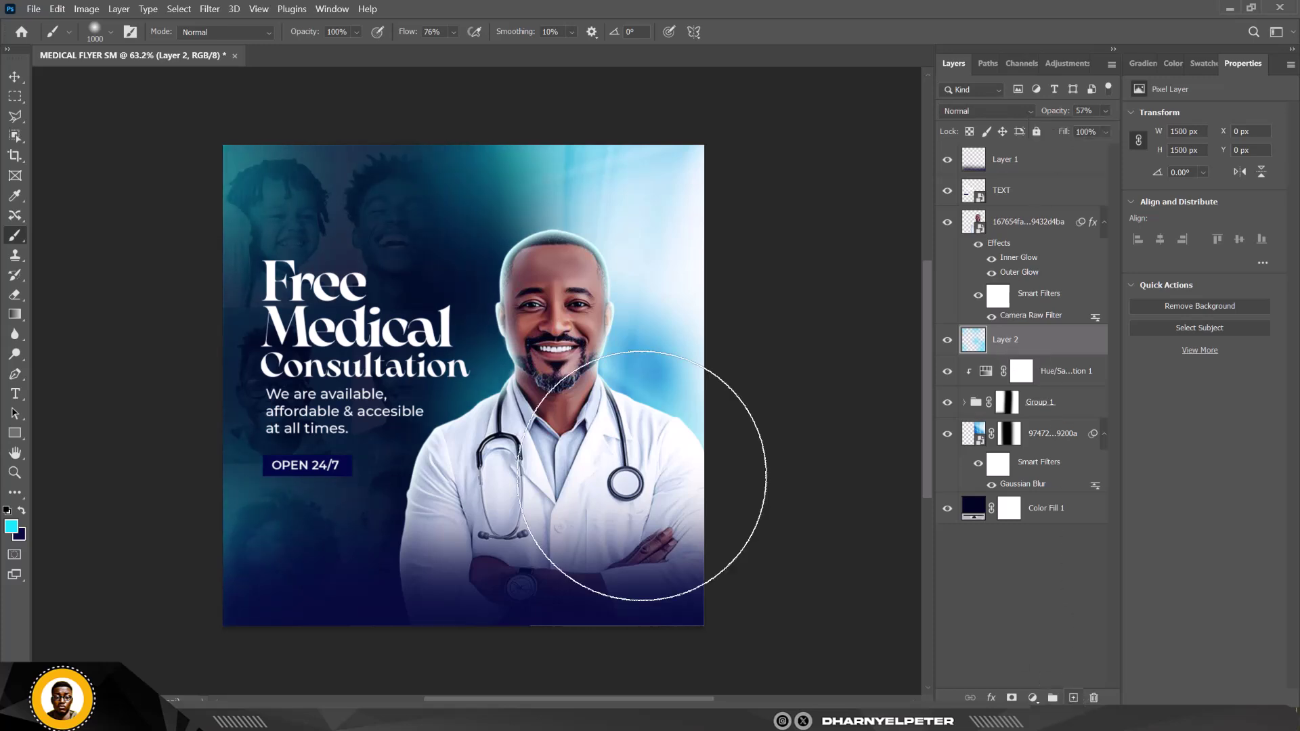
pyautogui.click(571, 333)
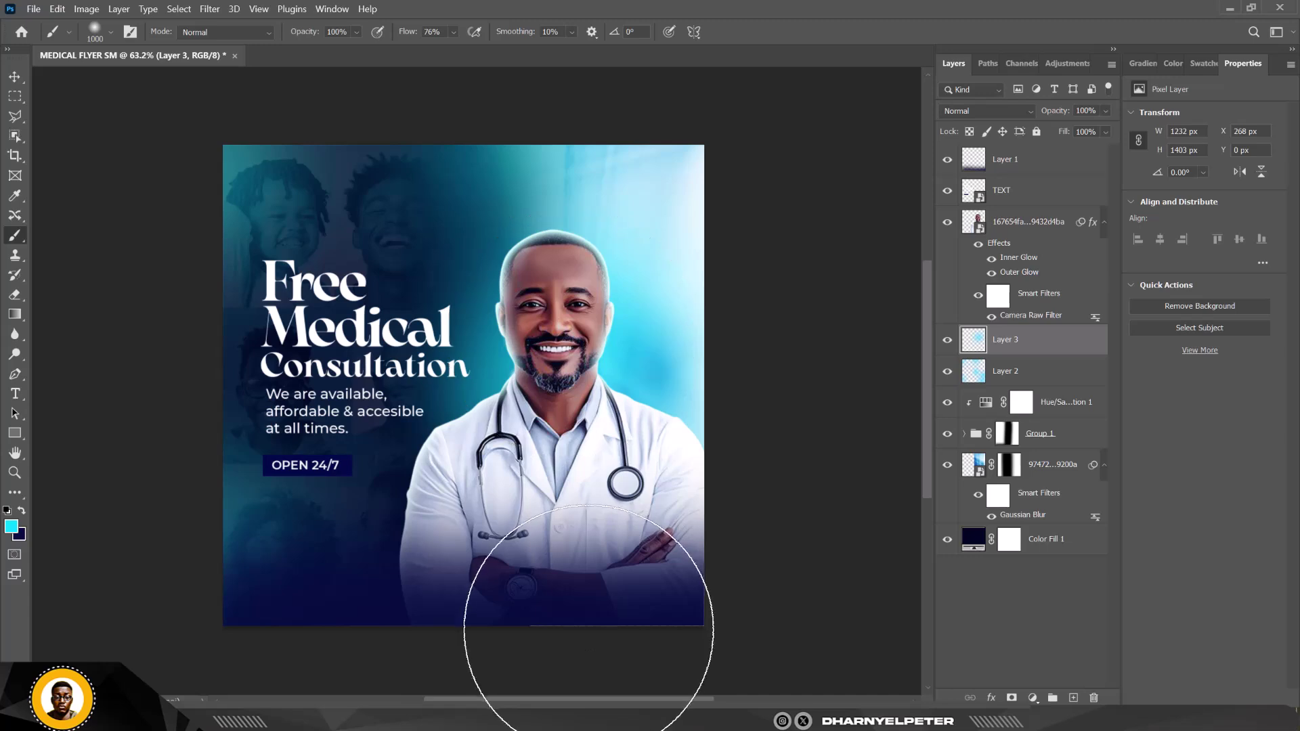
pyautogui.click(1022, 113)
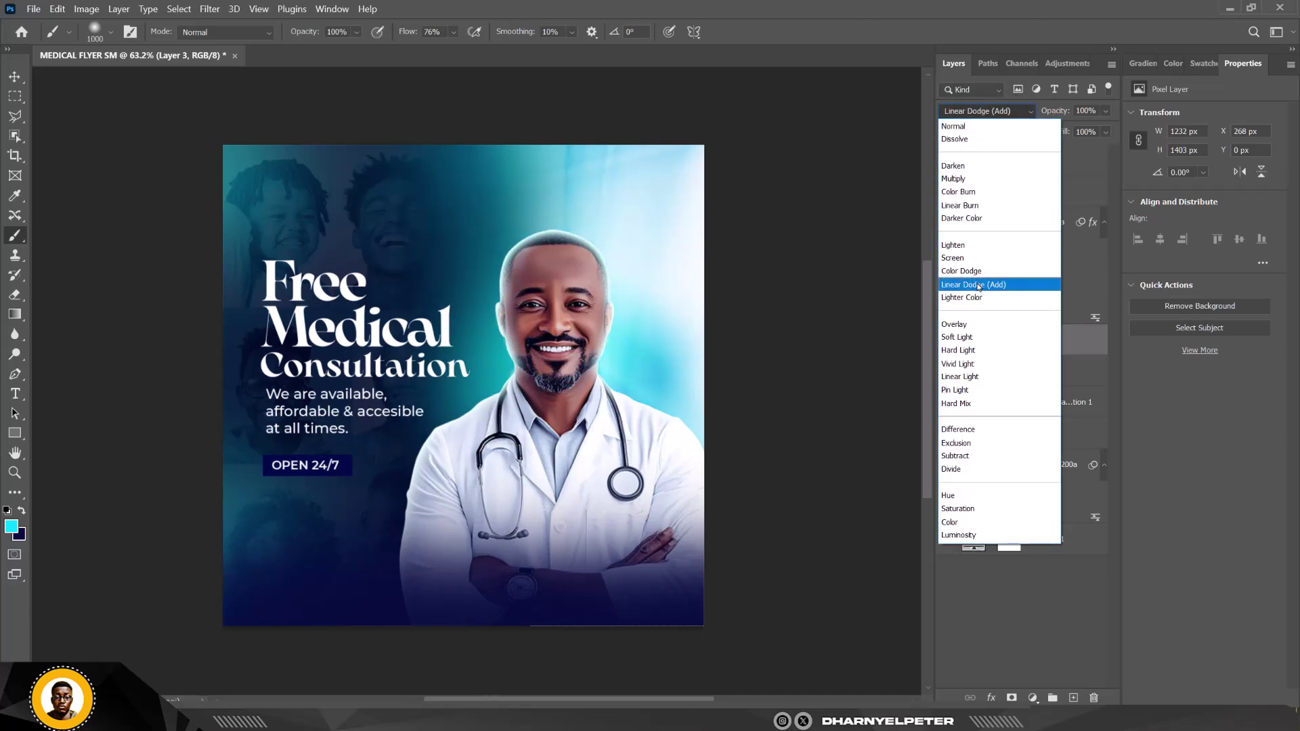
pyautogui.click(979, 286)
pyautogui.click(14, 77)
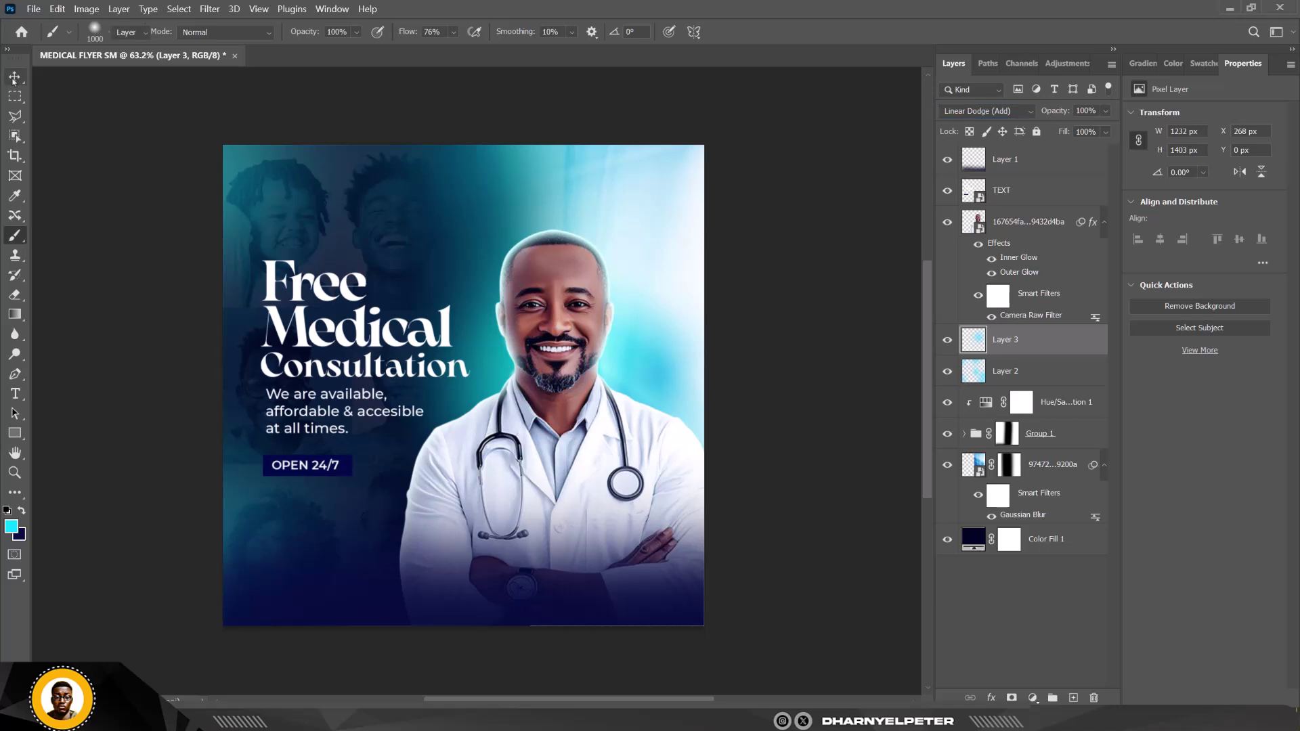
# Examine the flyer's overall lighting at different magnifications and the portrait collage's Hue/Saturation settings
pyautogui.scroll(-1, 457, 260)
pyautogui.scroll(1, 457, 260)
pyautogui.scroll(1, 456, 260)
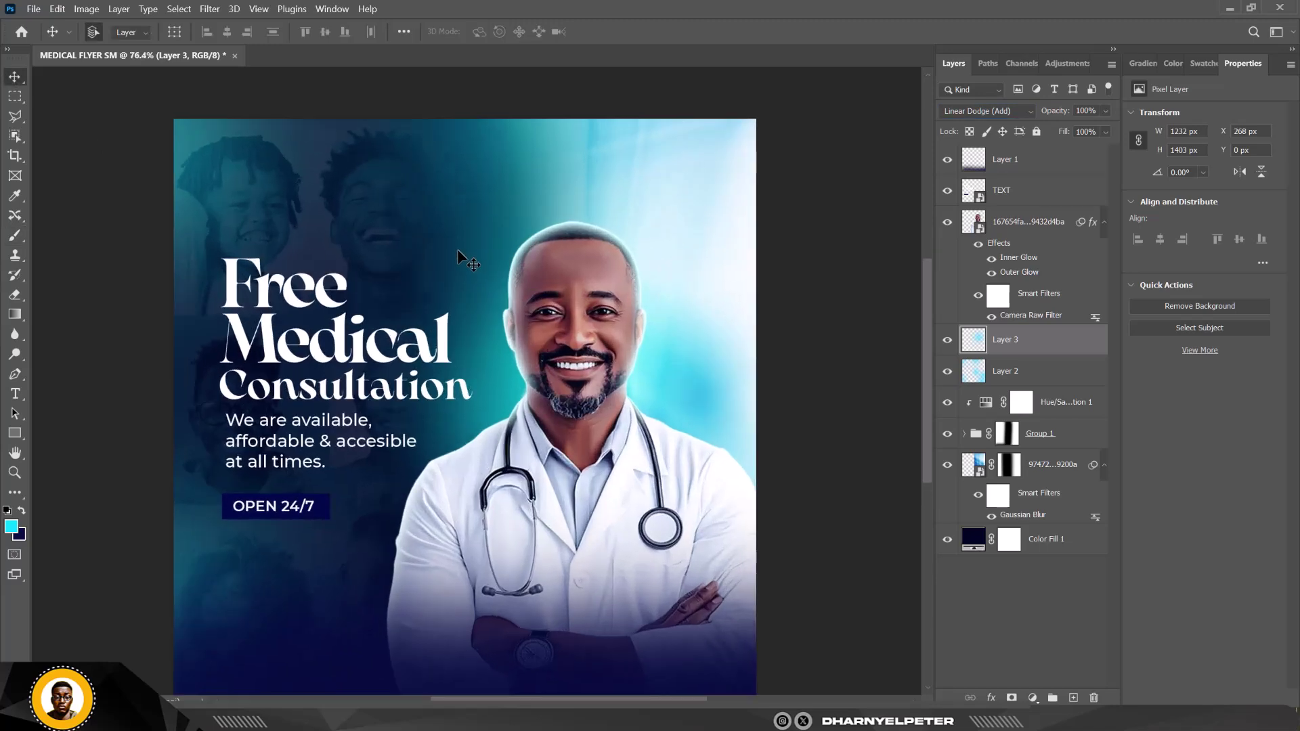
pyautogui.scroll(-1, 457, 249)
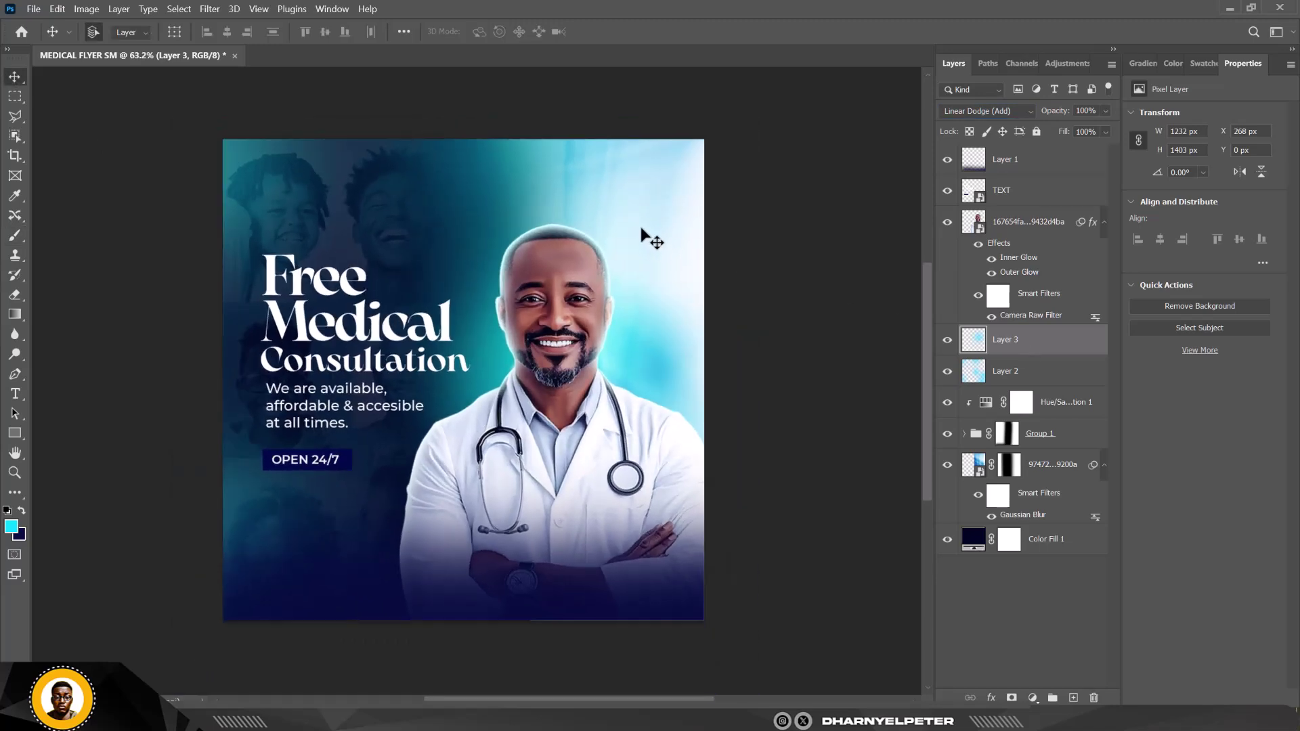
pyautogui.scroll(1, 637, 223)
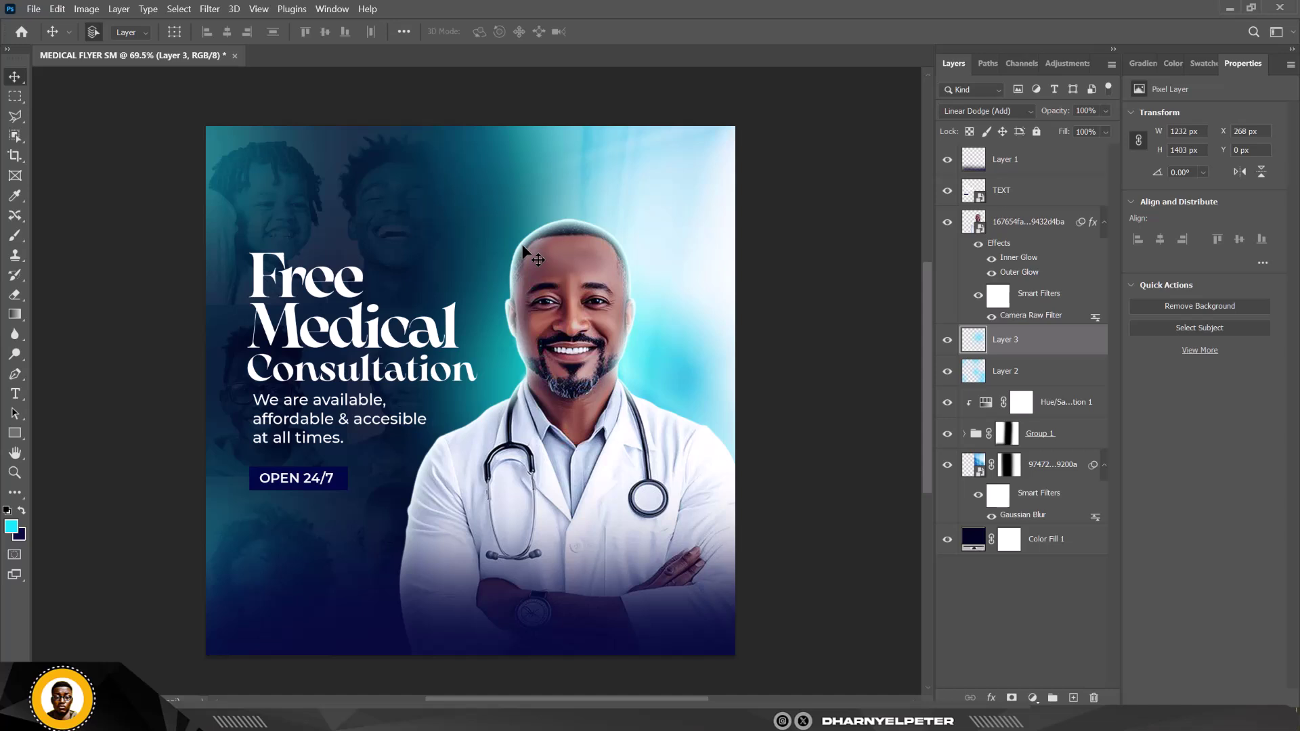
pyautogui.scroll(1, 522, 252)
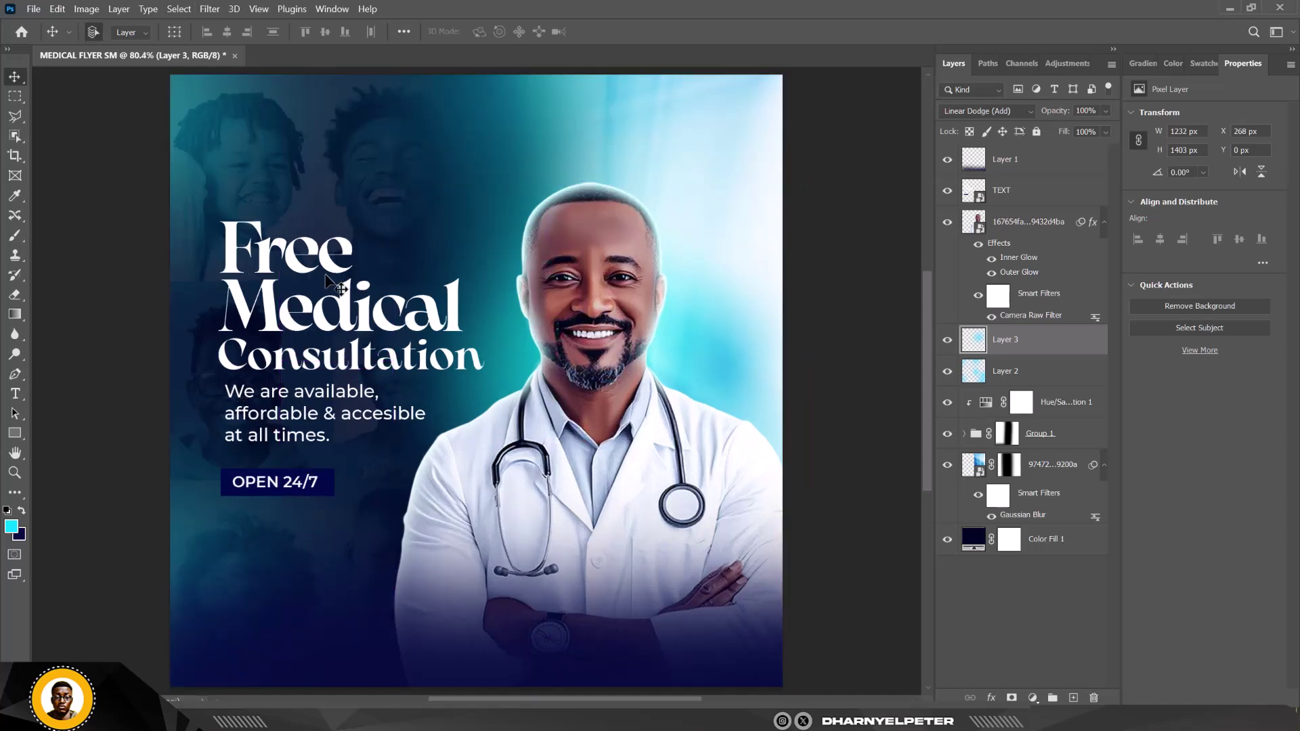
pyautogui.scroll(-1, 339, 288)
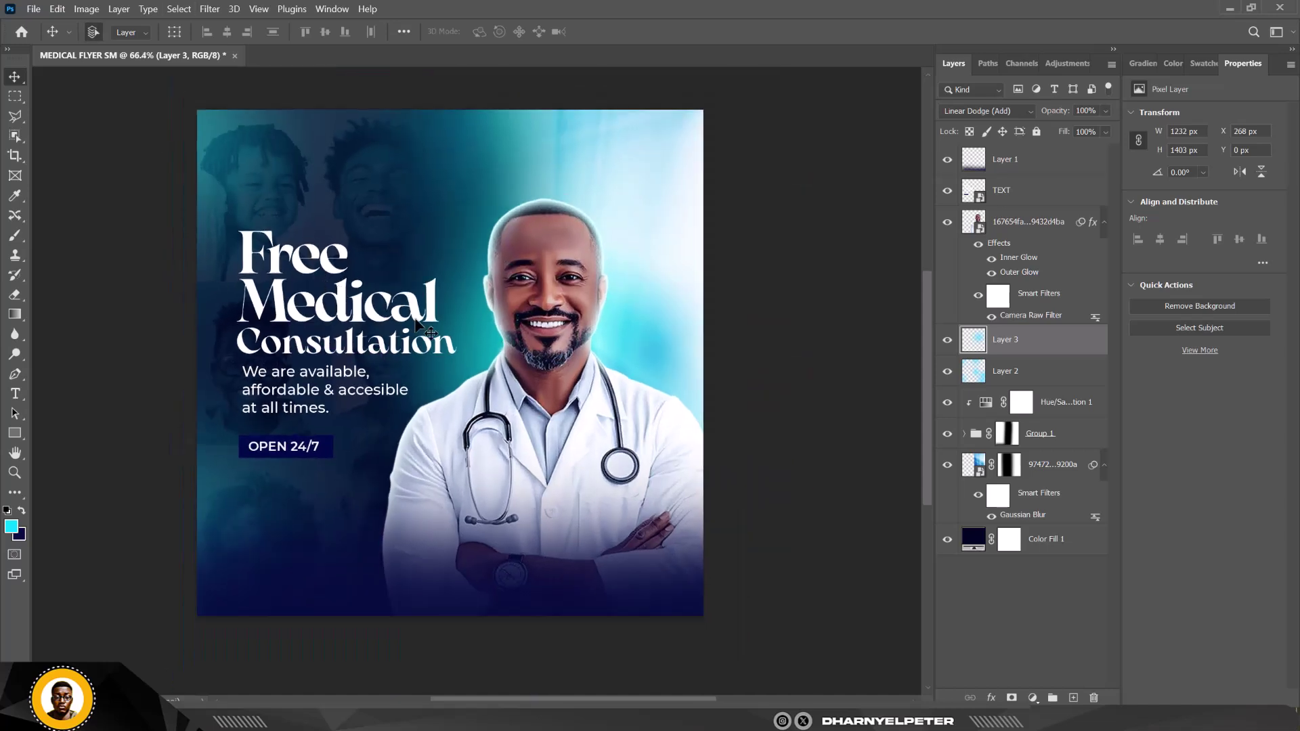
pyautogui.click(1072, 404)
pyautogui.scroll(-1, 388, 348)
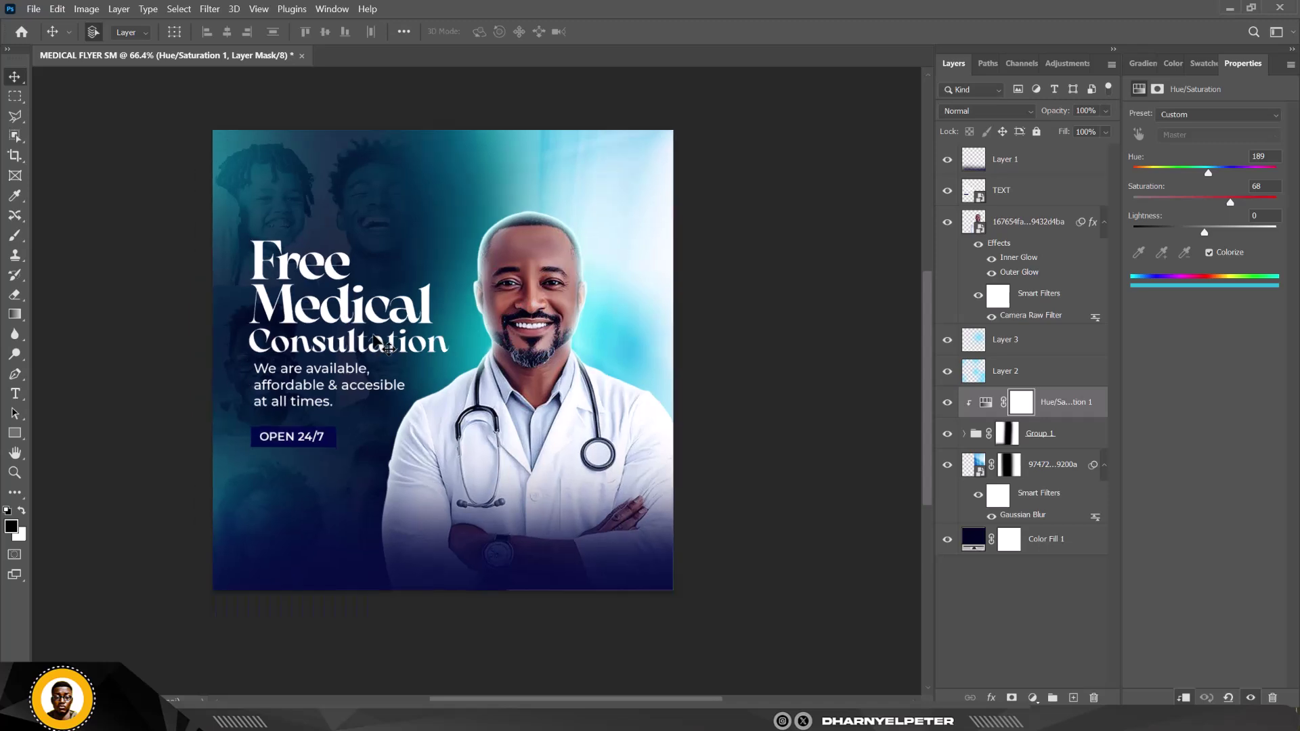
pyautogui.scroll(1, 355, 326)
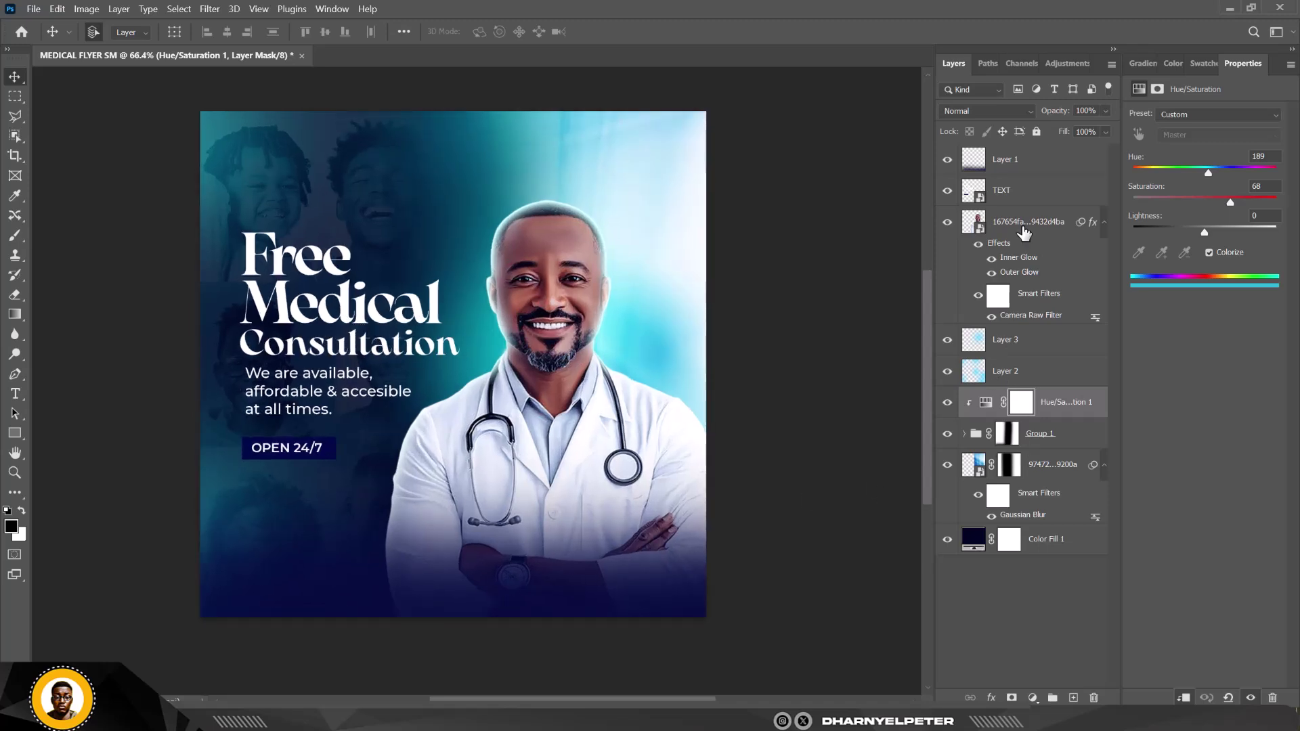
# Place the PILL 2 image from the RESOURCE folder above the navy fade layer at its full canvas size
pyautogui.click(1037, 163)
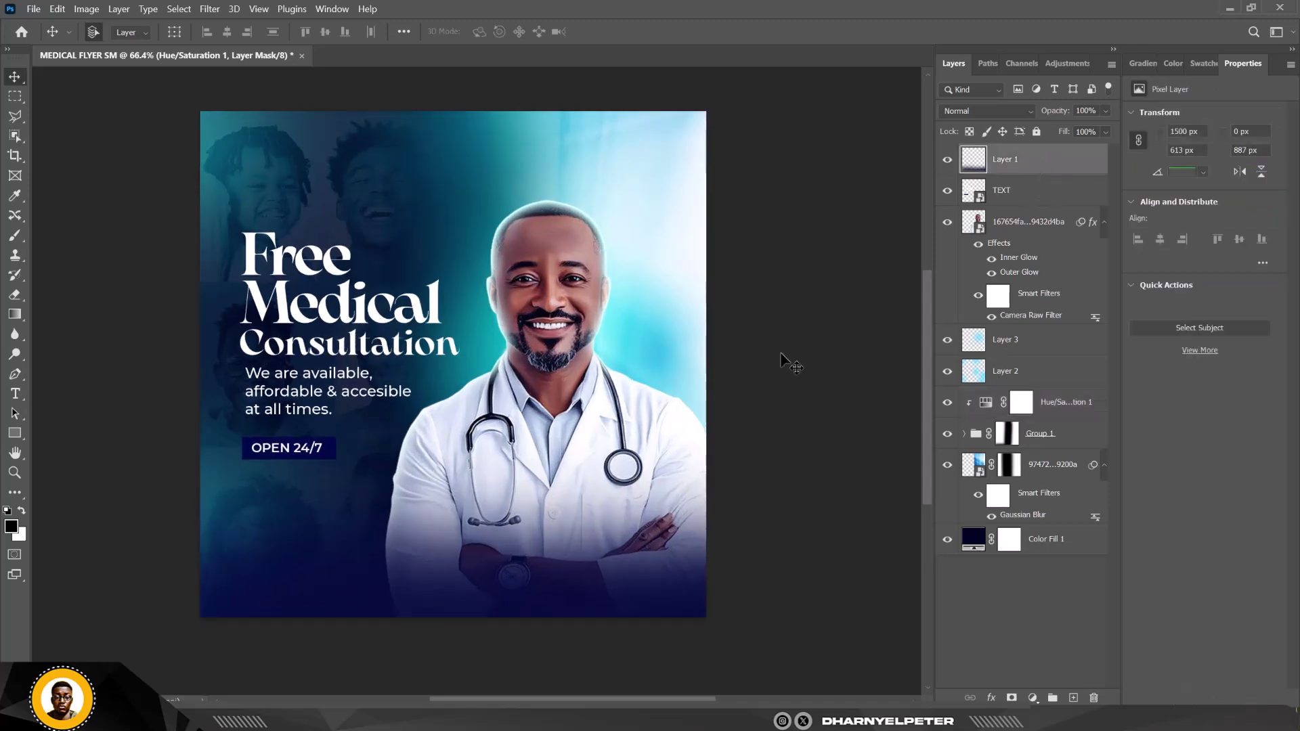
pyautogui.click(293, 727)
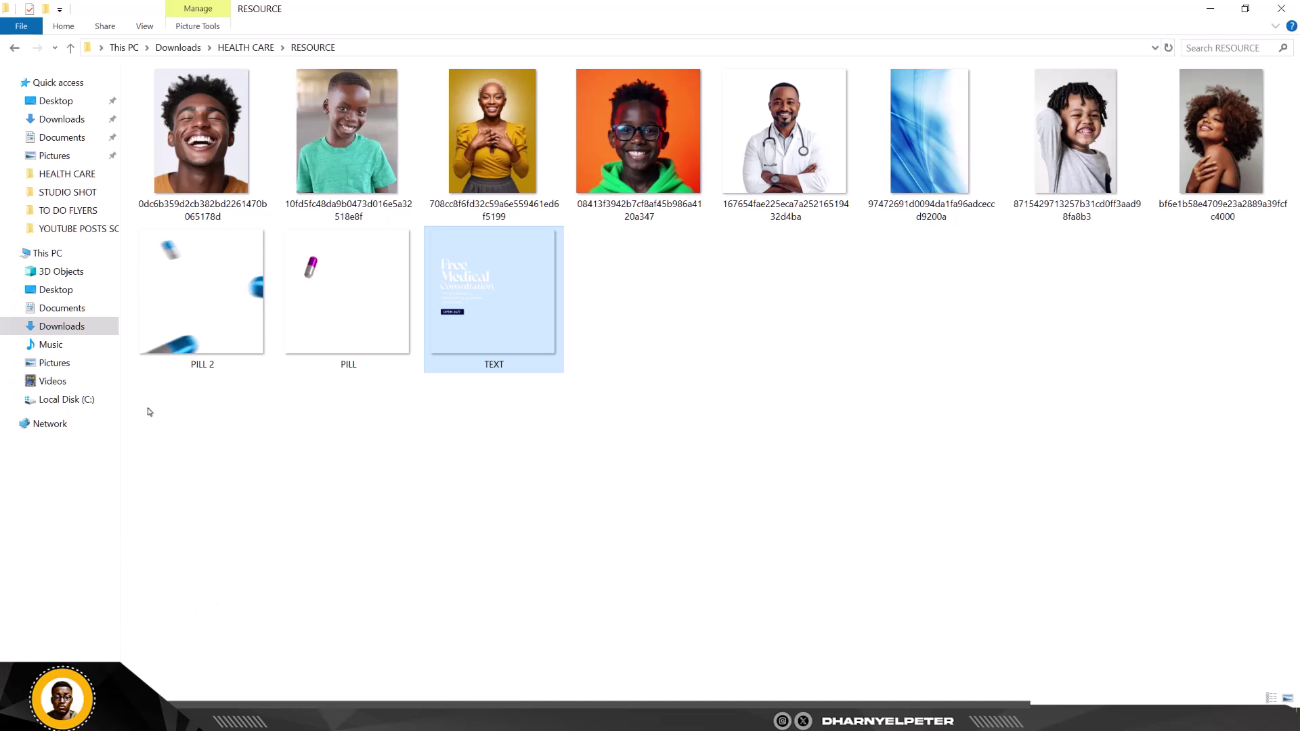
pyautogui.click(172, 349)
pyautogui.moveTo(195, 273); pyautogui.dragTo(514, 359)
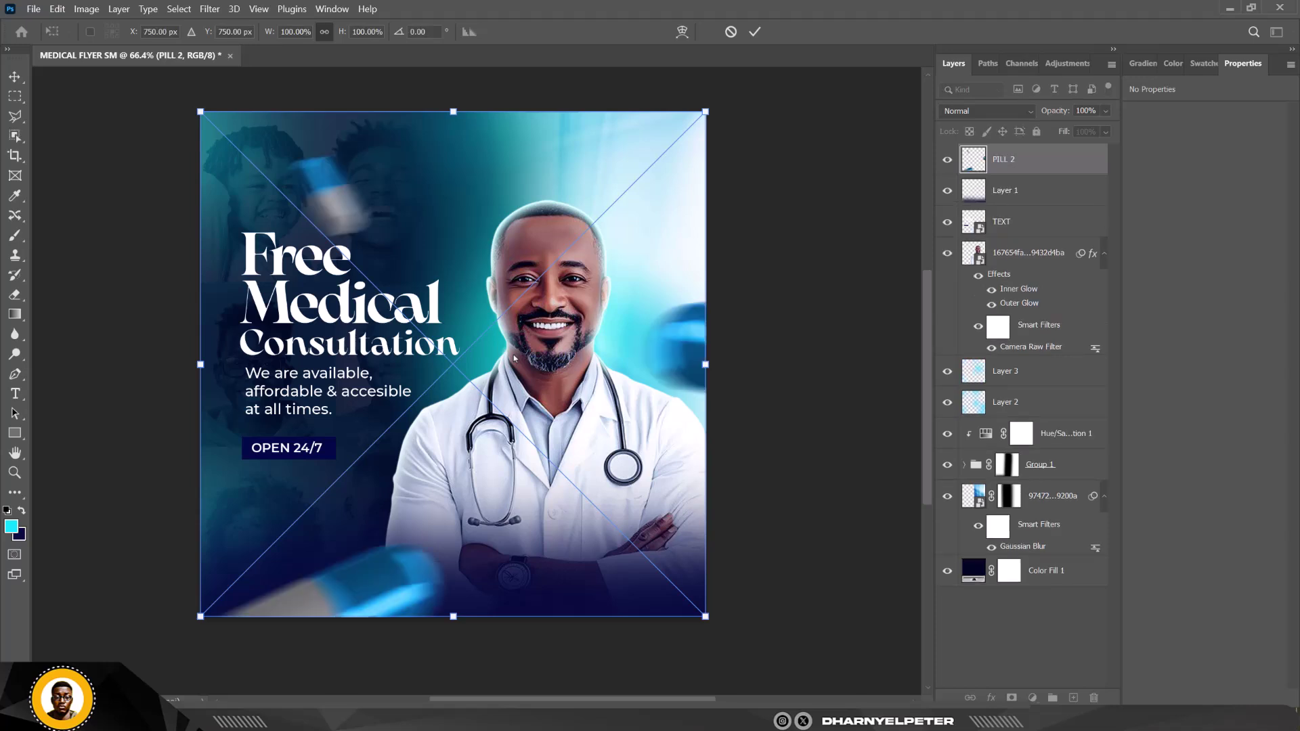
pyautogui.press('Return')
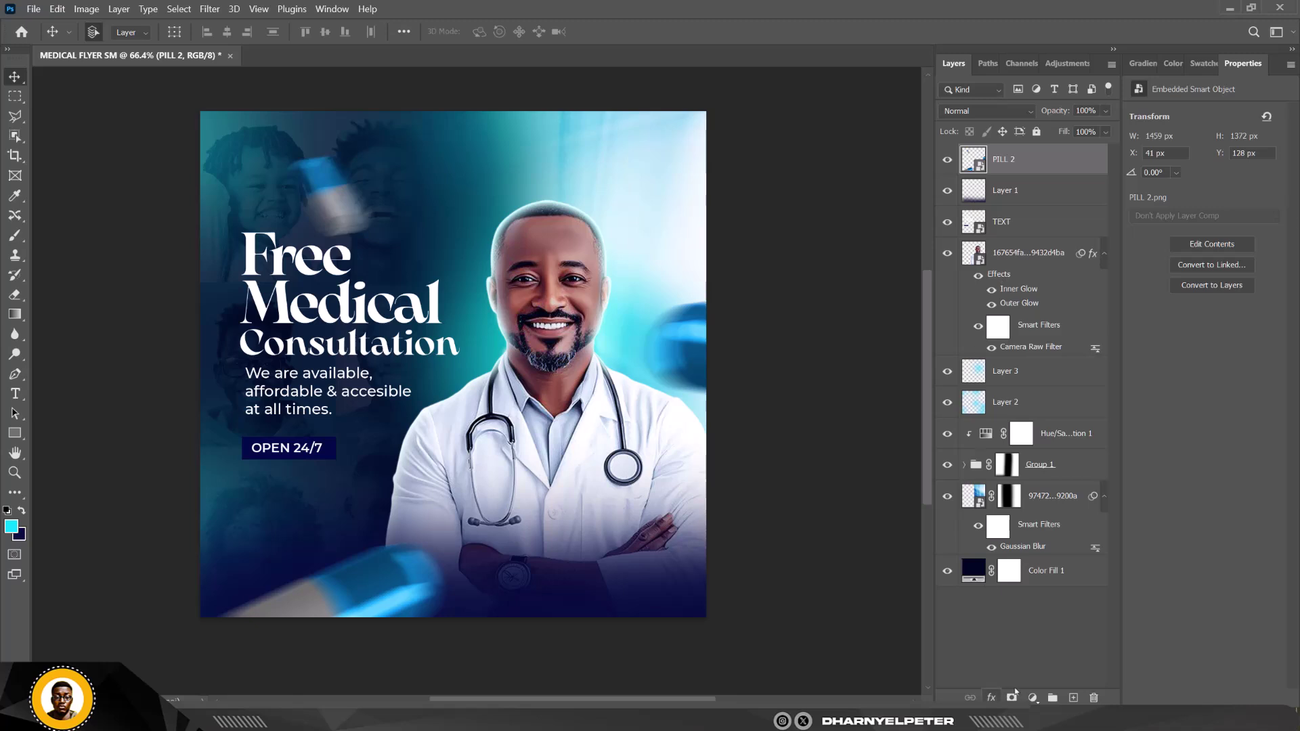
# Create a new layer above the pills and brush a cyan glow along the flyer's bottom edge at 1000 px
pyautogui.click(1074, 698)
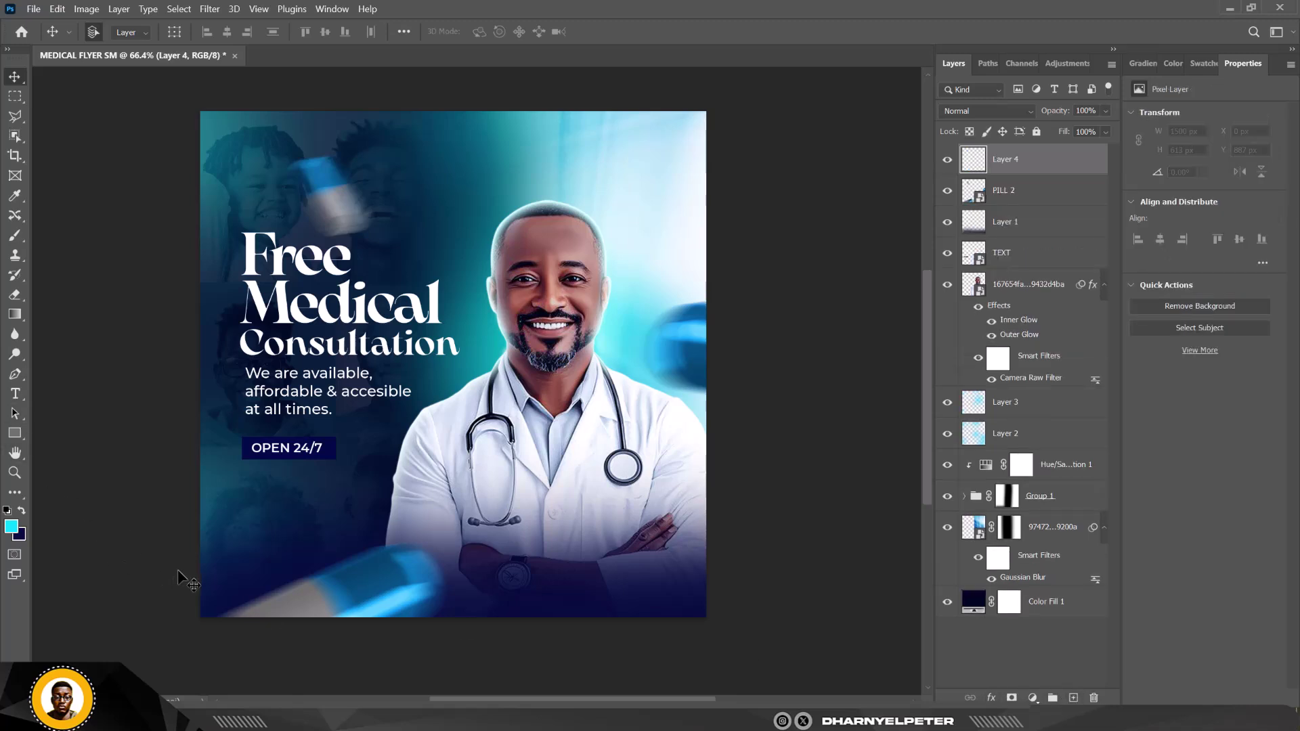
pyautogui.press('b')
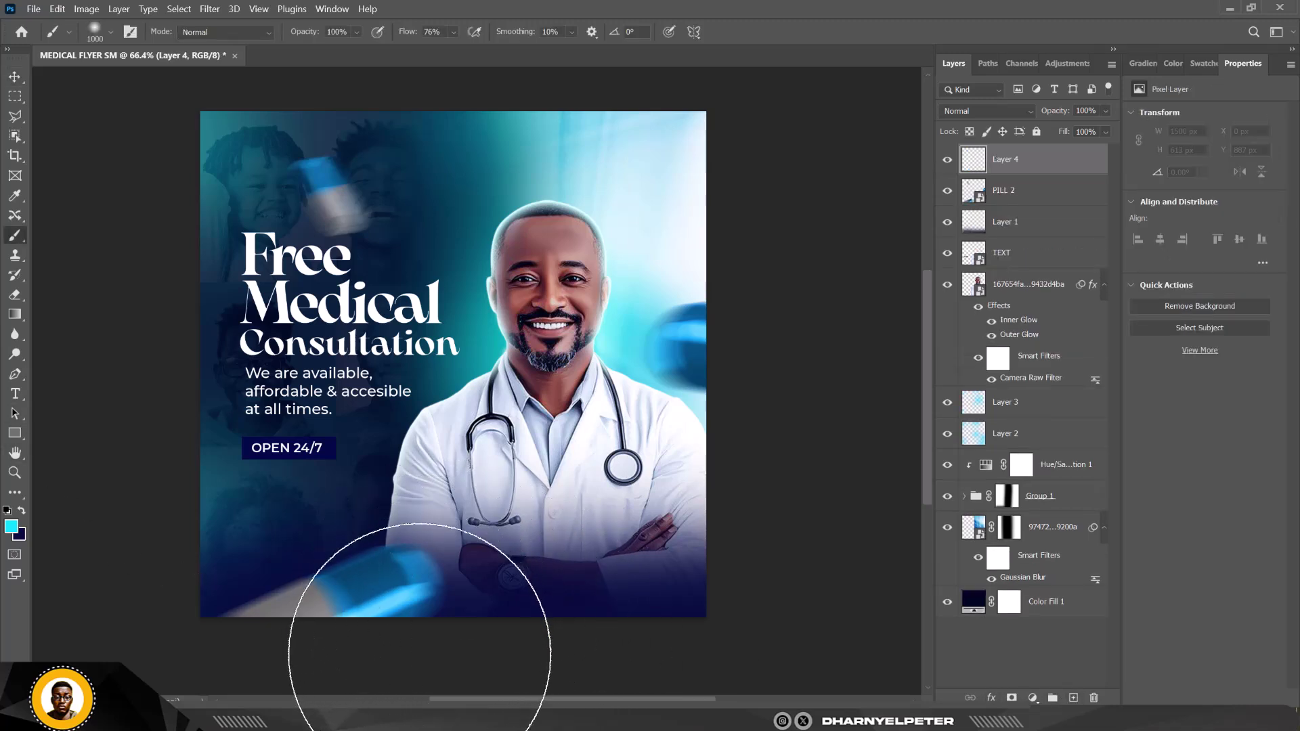
pyautogui.click(420, 655)
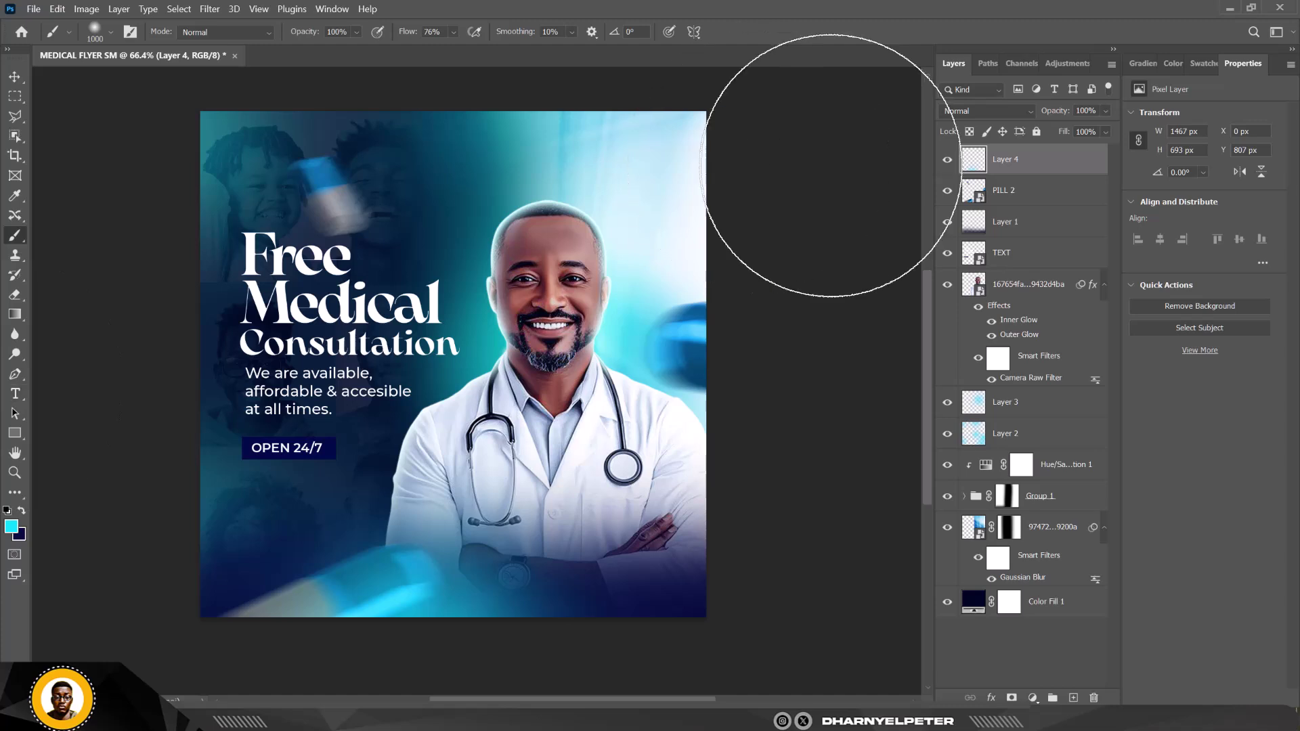
# Set the blend mode of the glow layer above the pills to Linear Dodge (Add)
pyautogui.click(986, 111)
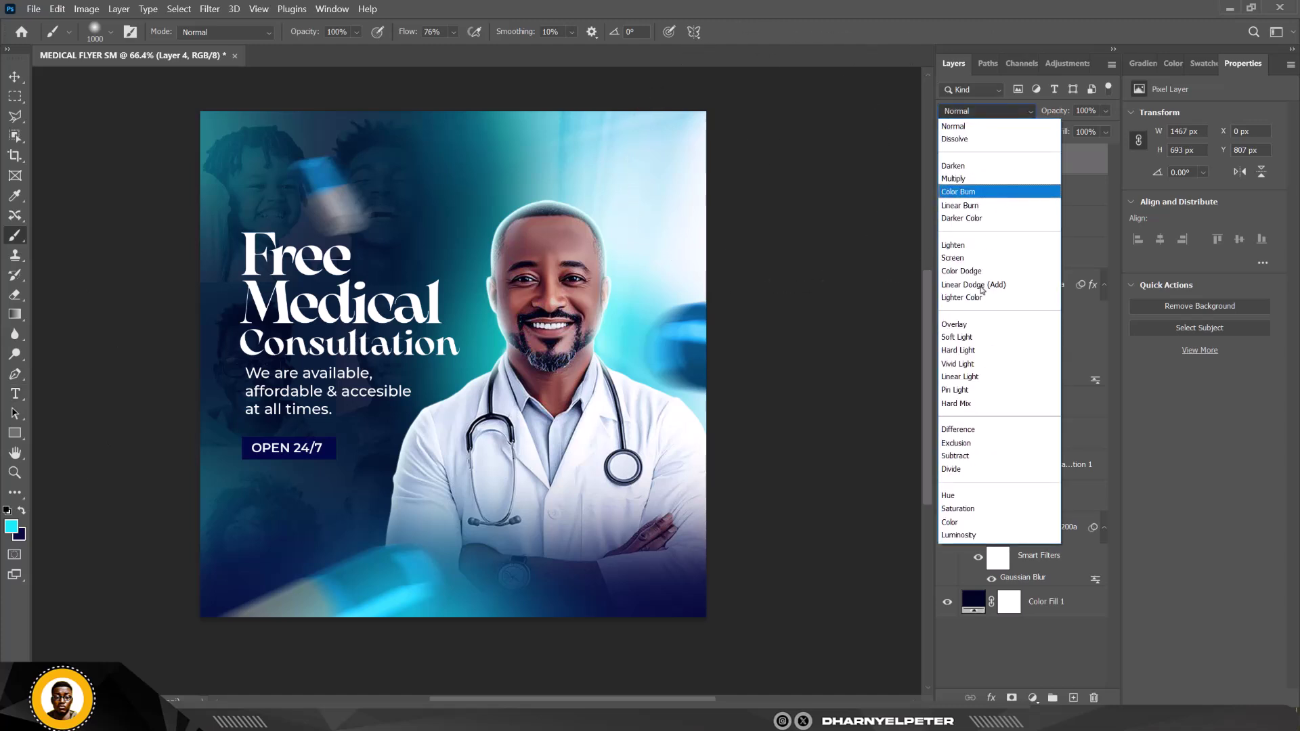
pyautogui.press('Down')
pyautogui.press('Down')
pyautogui.press('Down')
pyautogui.press('Down')
pyautogui.press('Down')
pyautogui.press('Down')
pyautogui.press('Return')
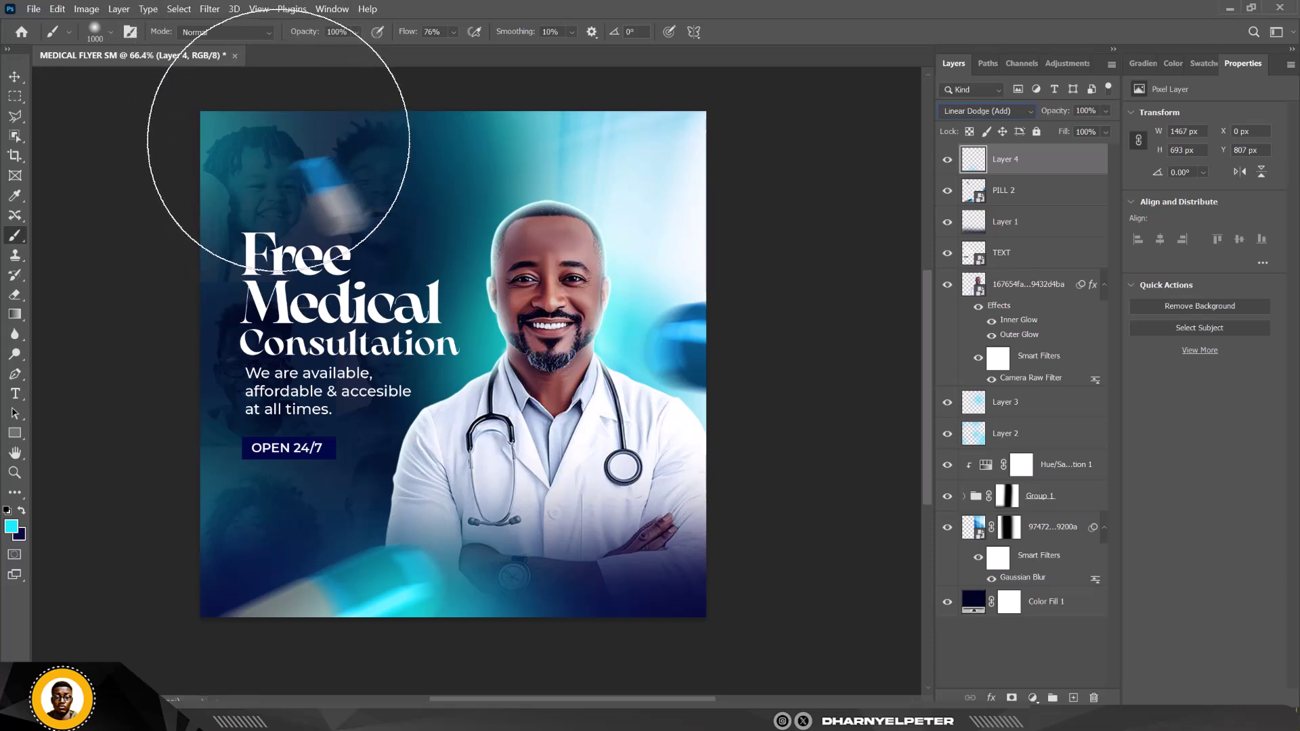
# Reduce the brush to 800 px and paint a cyan glow on the flyer's upper-left corner
pyautogui.click(270, 101)
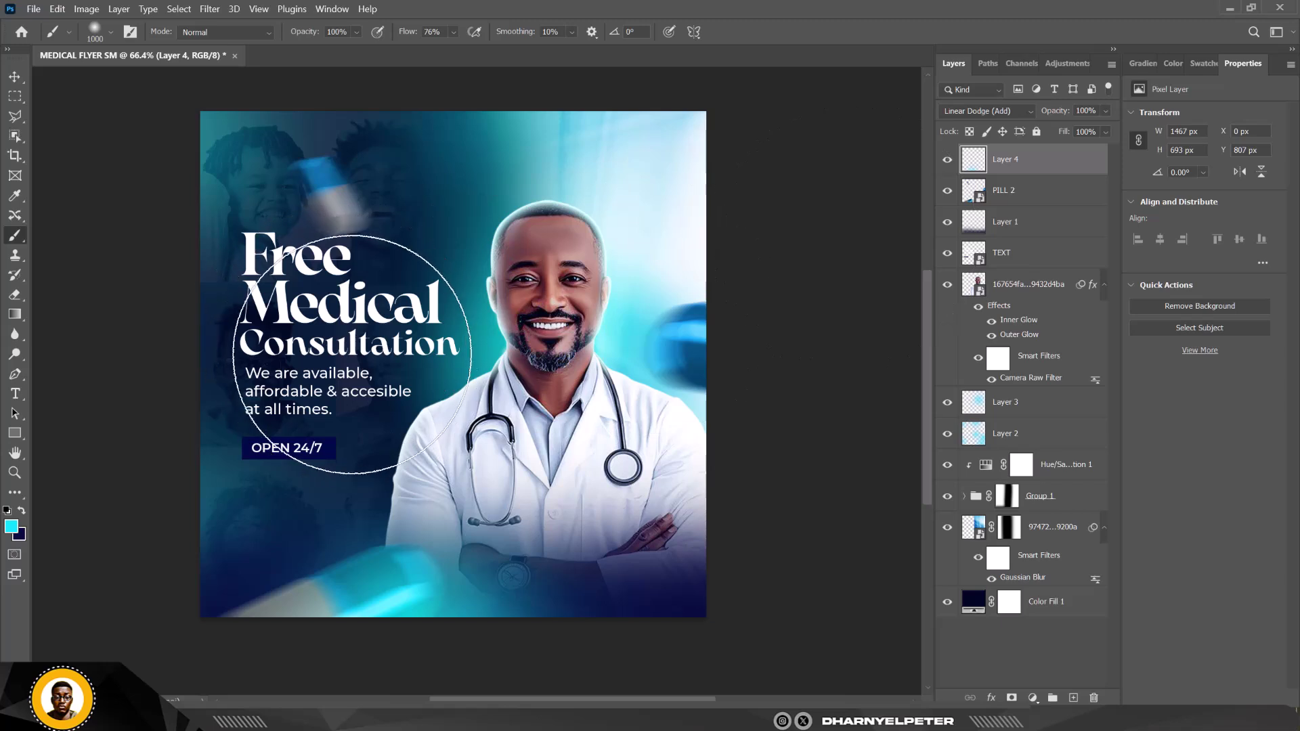
pyautogui.scroll(-3, 347, 284)
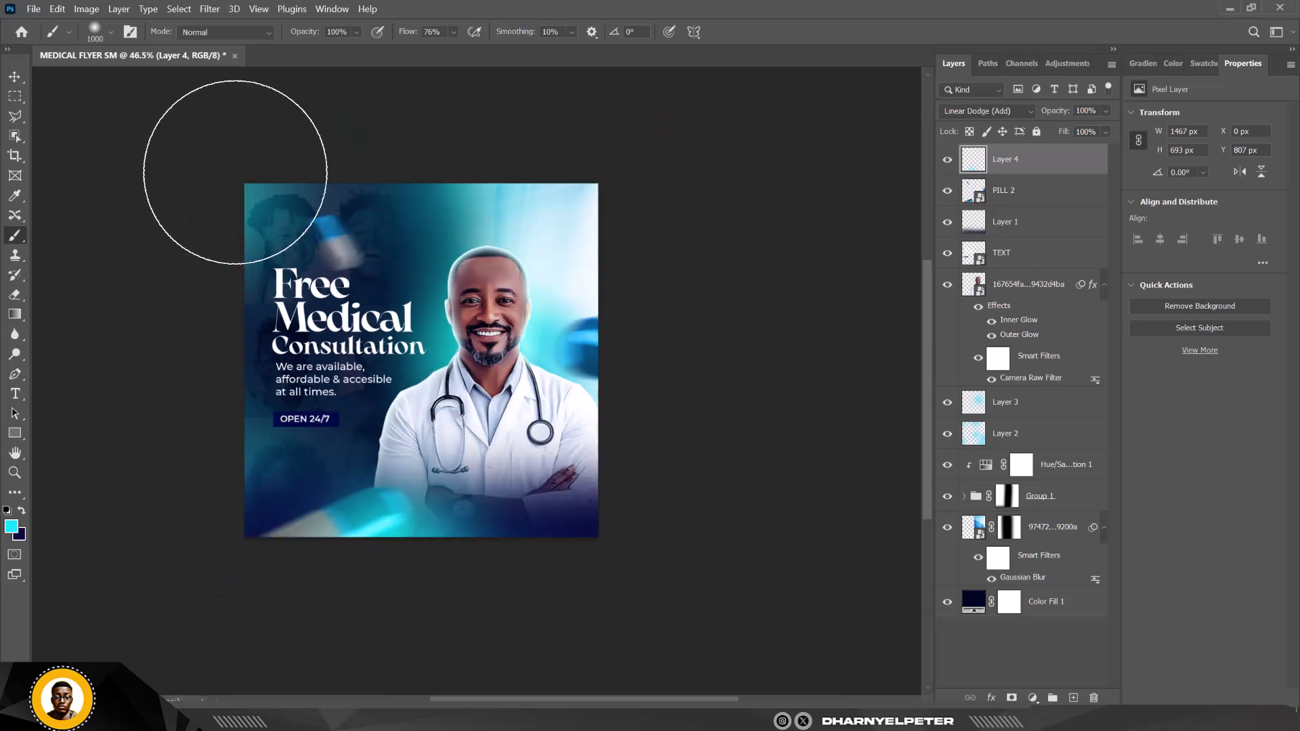
pyautogui.press('[')
pyautogui.press('[')
pyautogui.moveTo(235, 165)
pyautogui.mouseDown()
pyautogui.moveTo(214, 295)
pyautogui.moveTo(96, 518)
pyautogui.mouseUp()
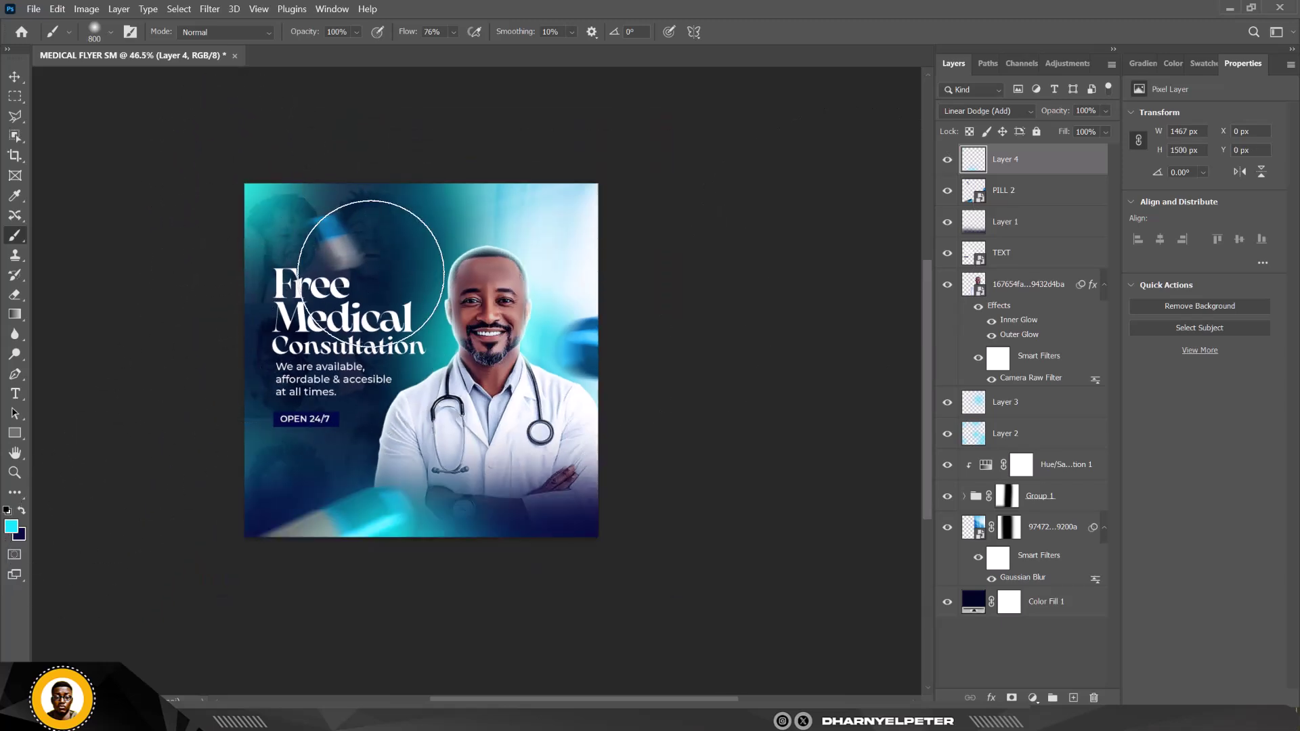
# Paint a cyan glow over the flyer's lower-right corner with the 800 px brush
pyautogui.scroll(5, 371, 273)
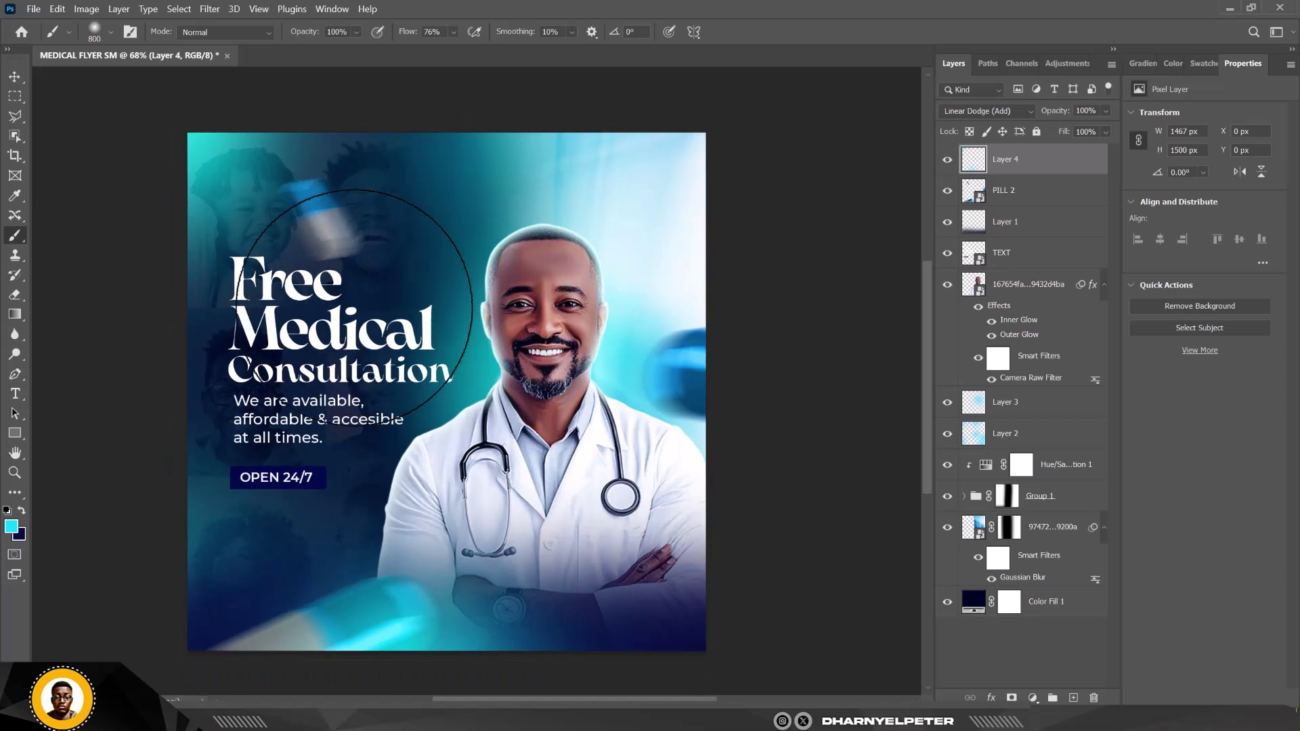
pyautogui.scroll(1, 355, 306)
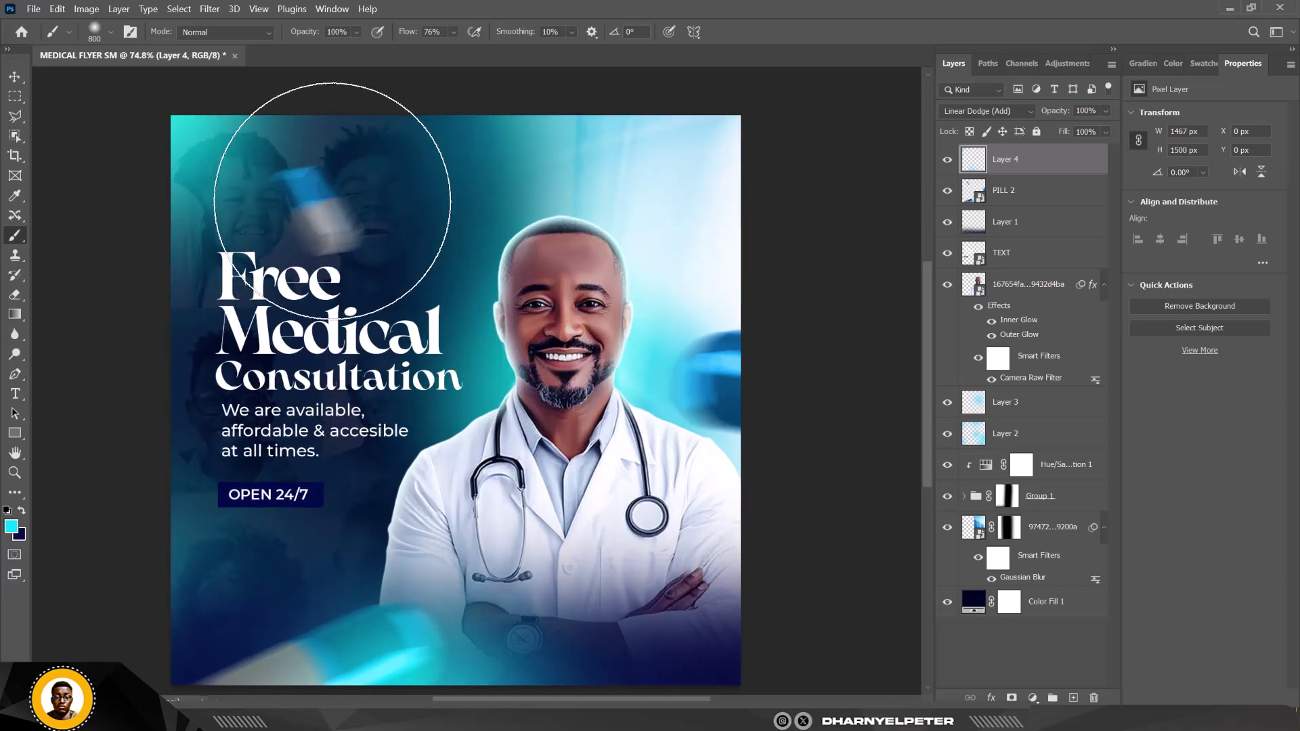
pyautogui.scroll(-1, 332, 201)
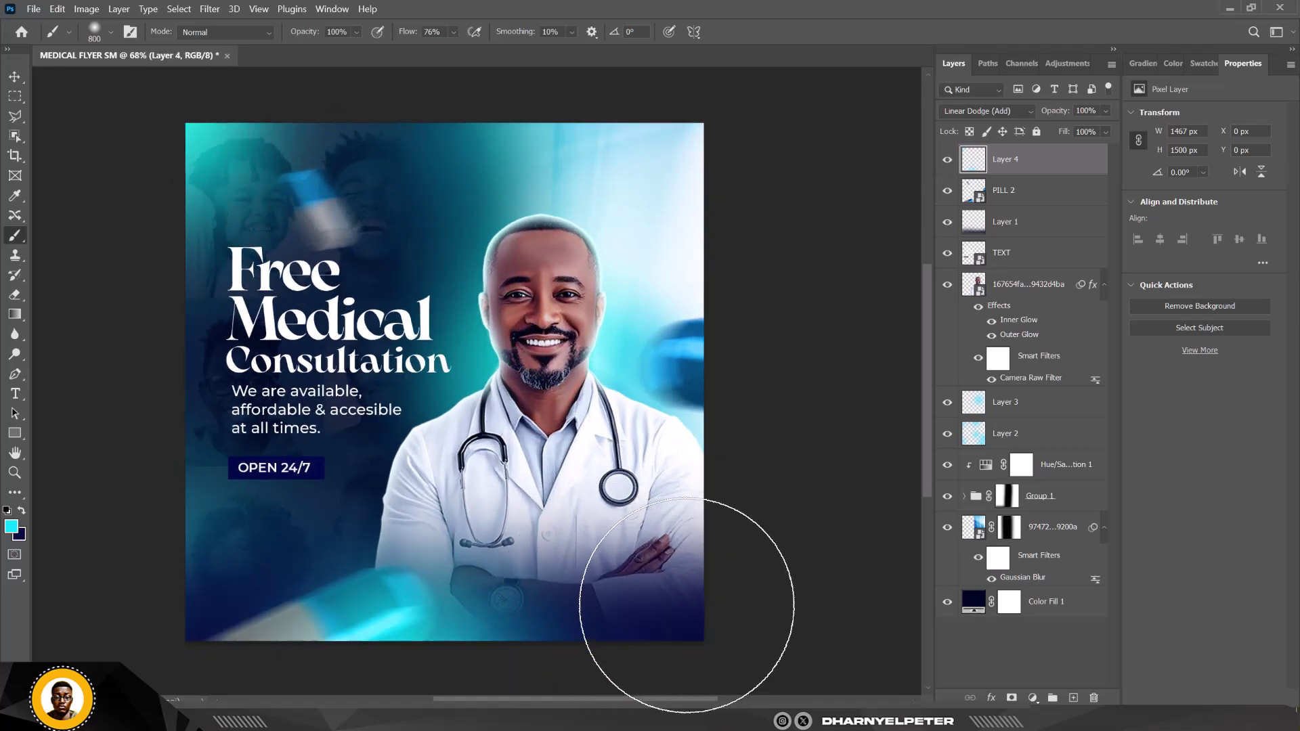
pyautogui.click(676, 607)
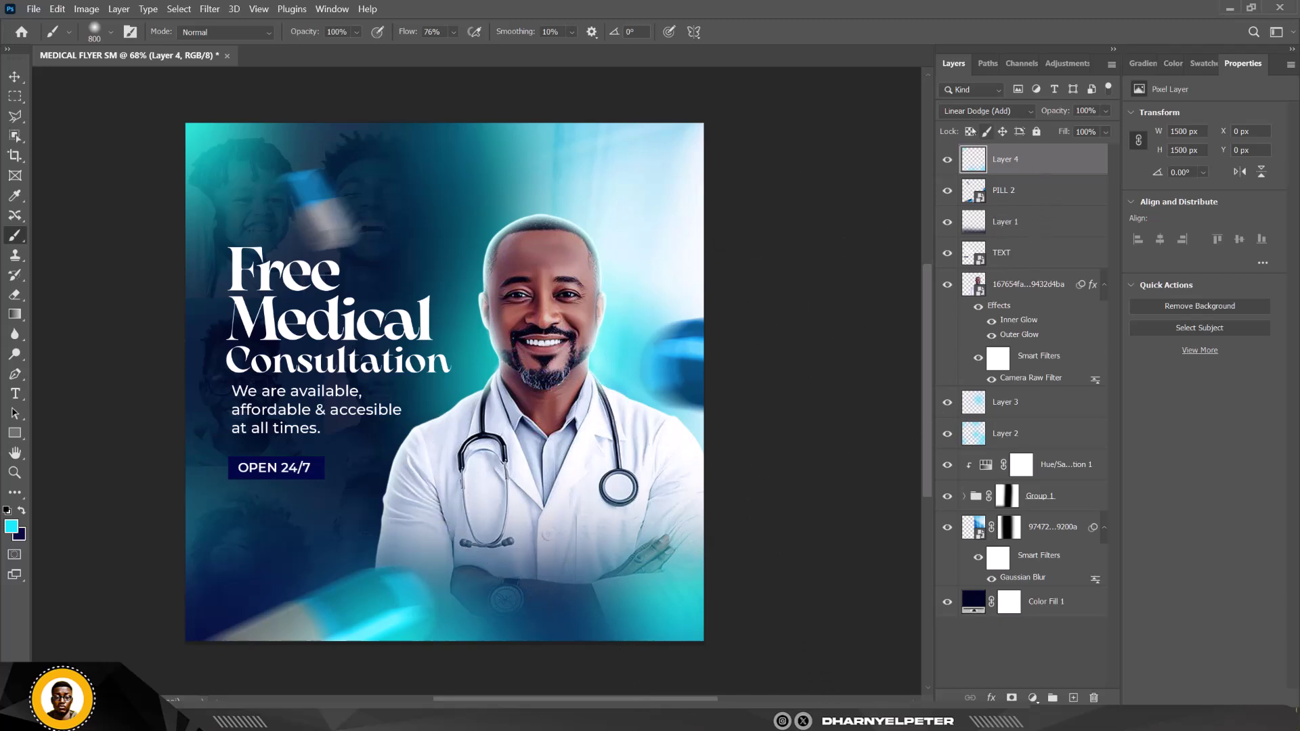
# Compare other blend modes for the topmost glow layer and return it to Linear Dodge (Add)
pyautogui.click(1018, 110)
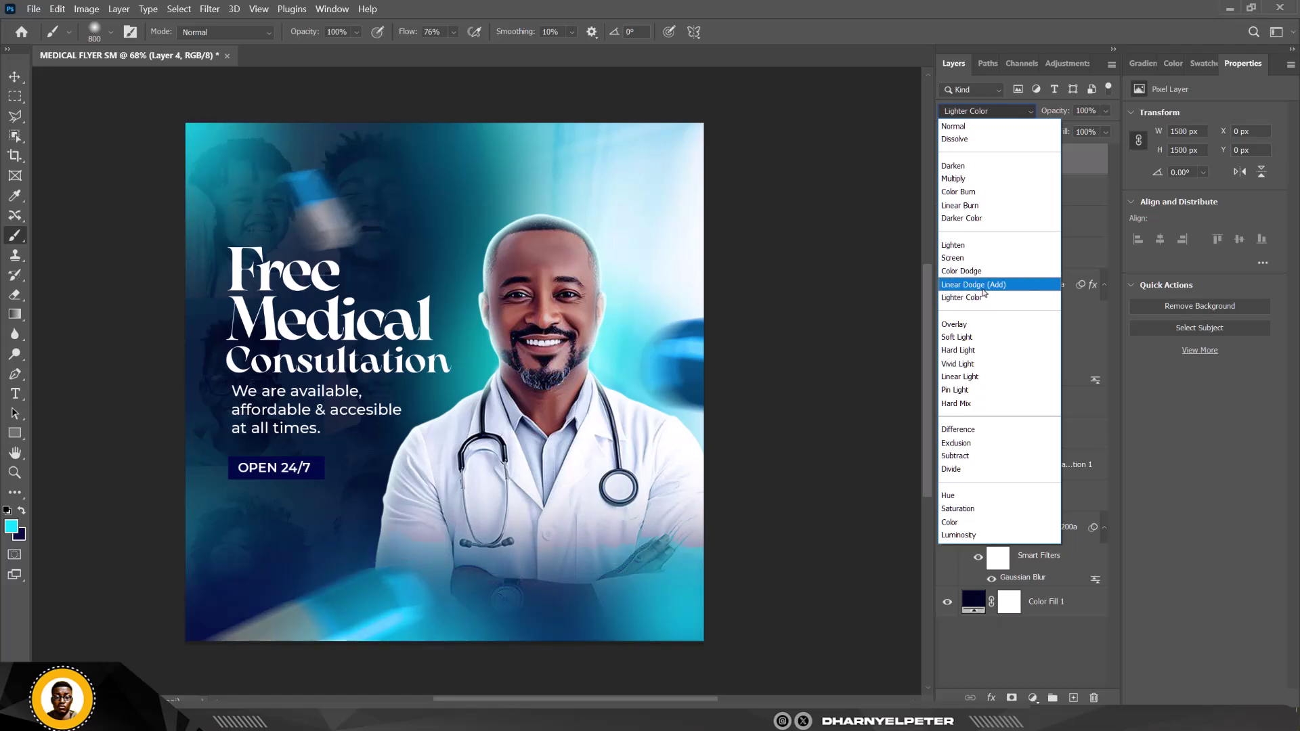
pyautogui.click(974, 284)
pyautogui.press('v')
# Set the saturation of the portrait collage's Hue/Saturation adjustment to 85
pyautogui.keyDown('alt'); pyautogui.scroll(-1, 400, 271); pyautogui.keyUp('alt')
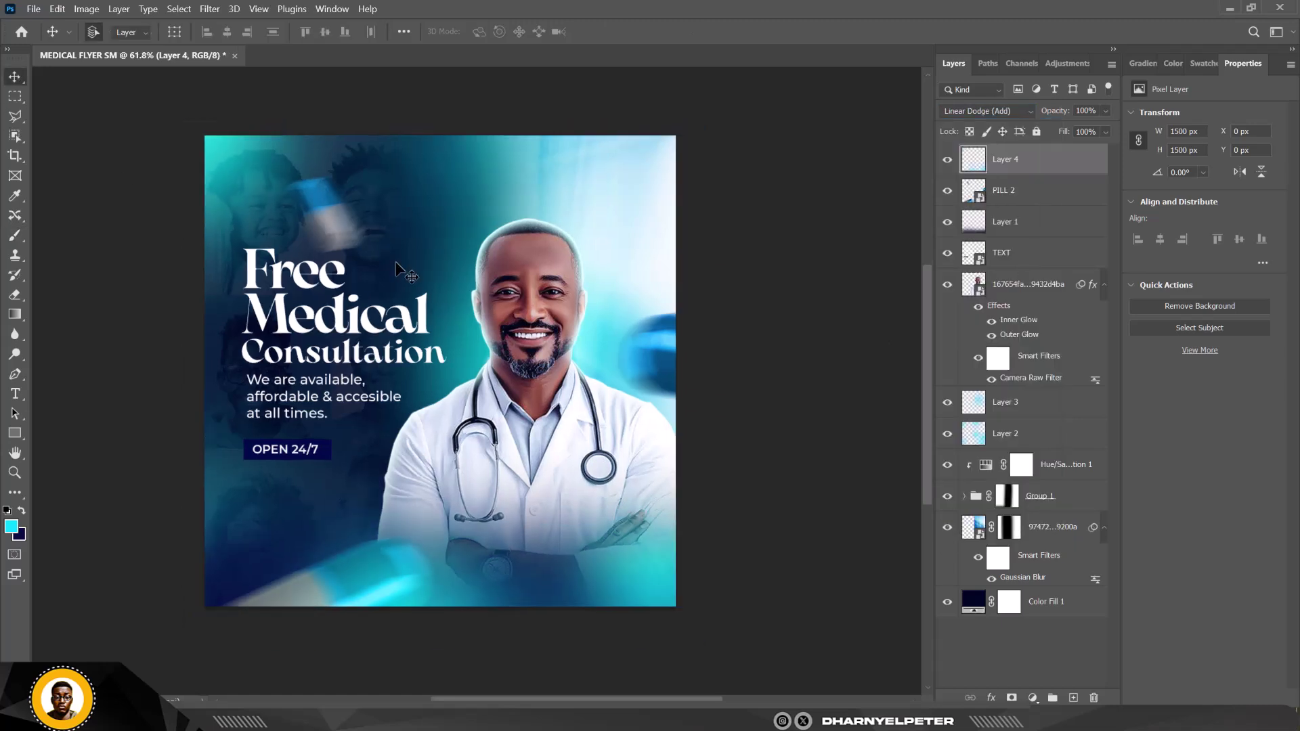
pyautogui.scroll(1, 397, 266)
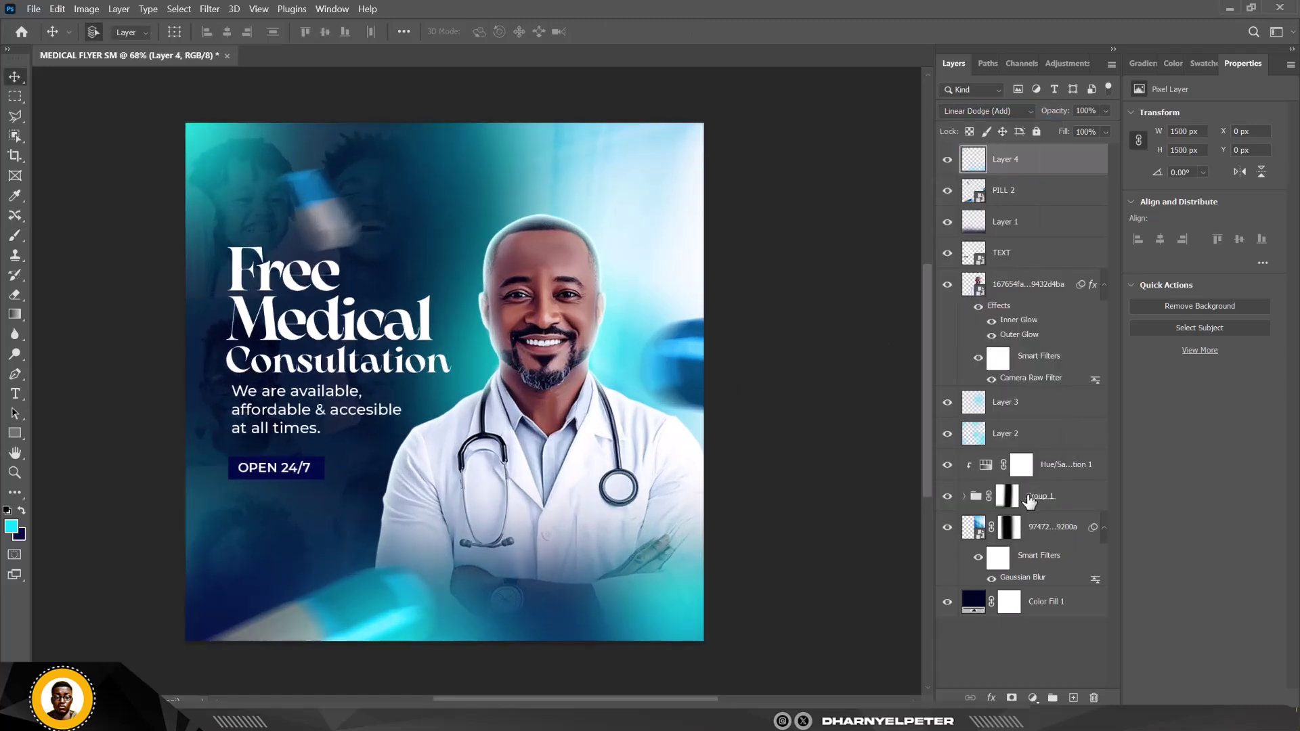
pyautogui.click(983, 466)
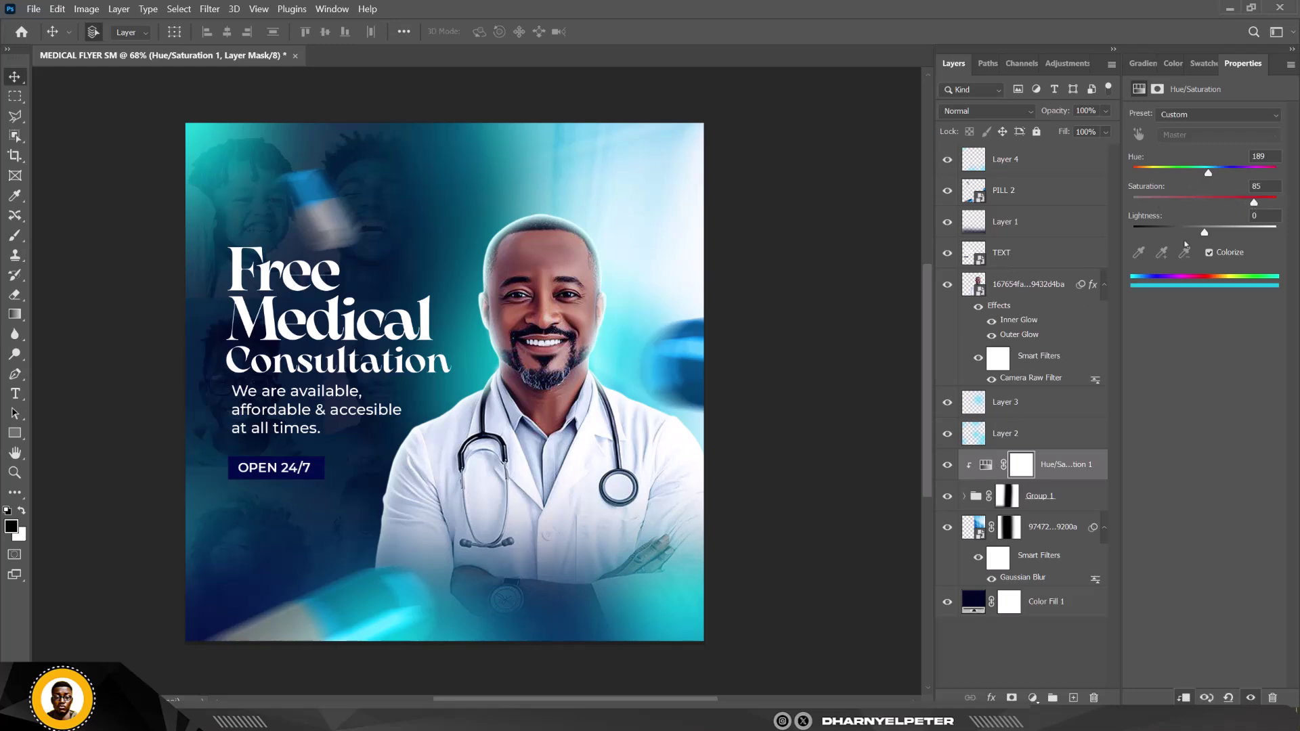
# Add a Color Balance adjustment above all layers and set its midtones to Cyan–Red -14 and Yellow–Blue +11
pyautogui.click(1019, 166)
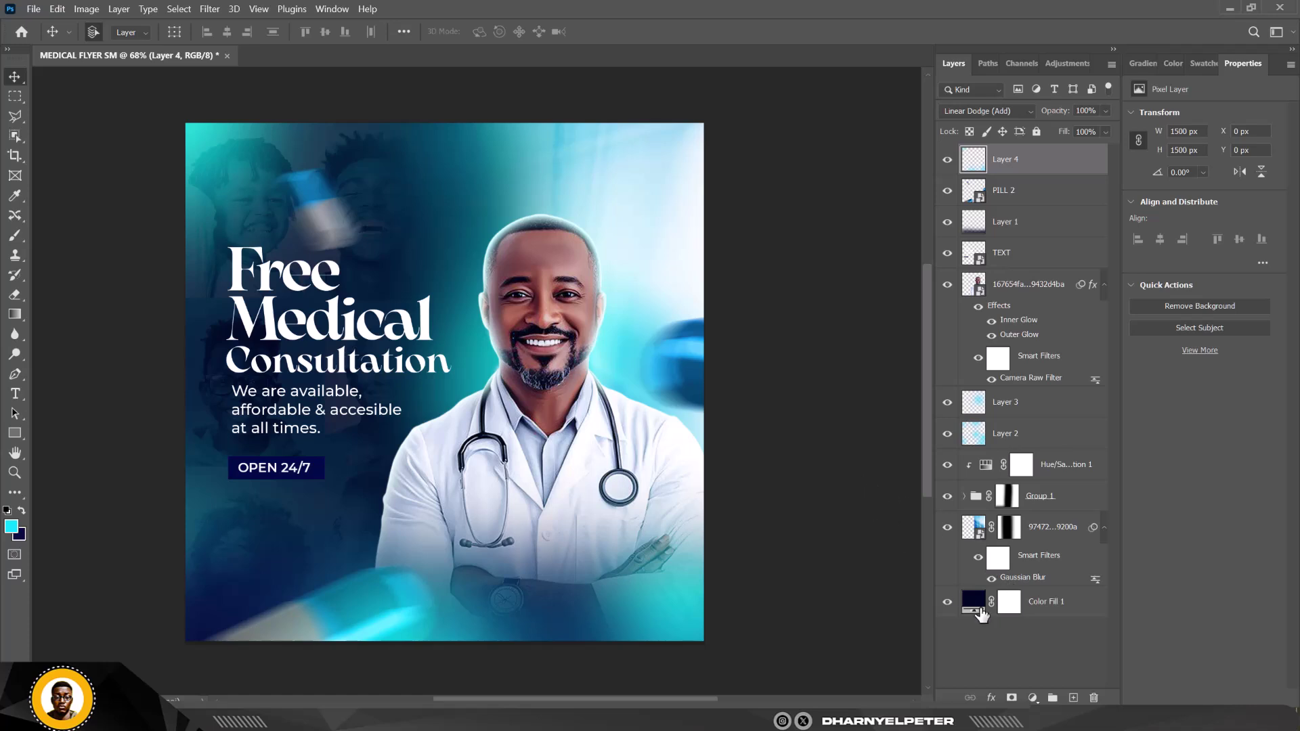
pyautogui.click(1036, 702)
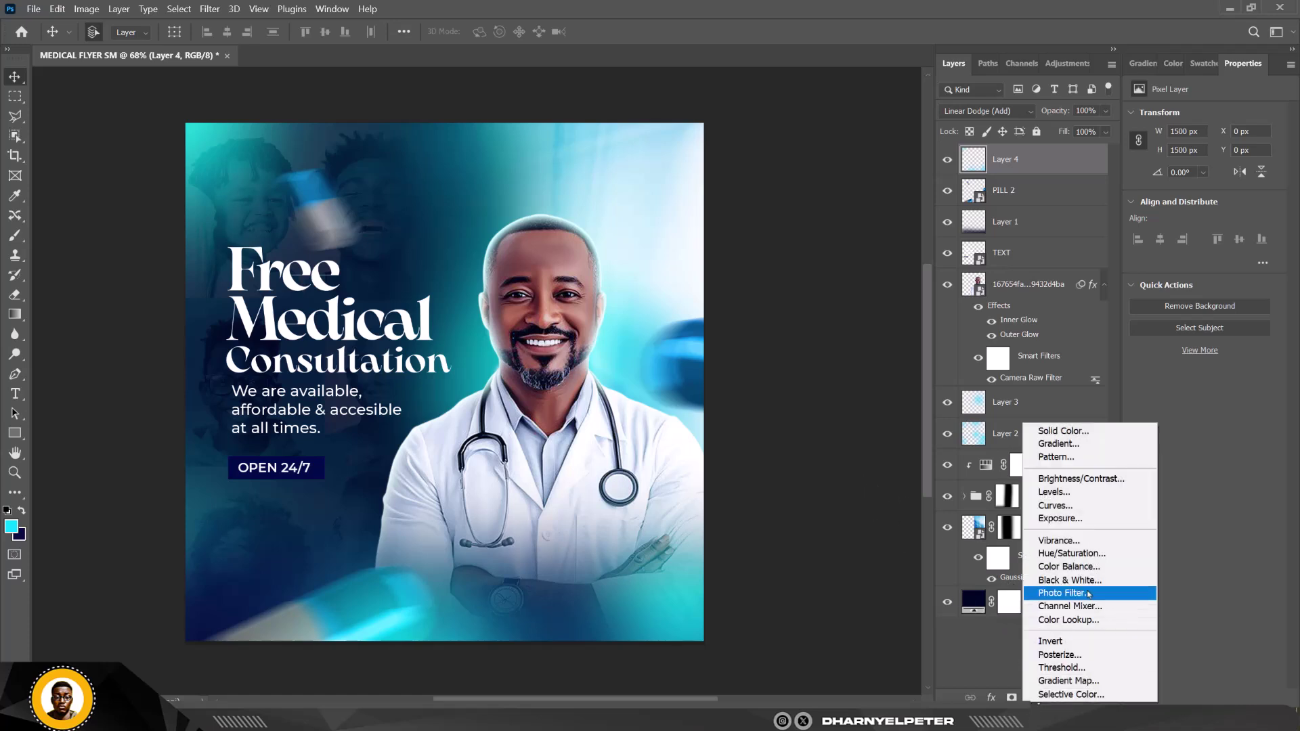
pyautogui.click(1060, 566)
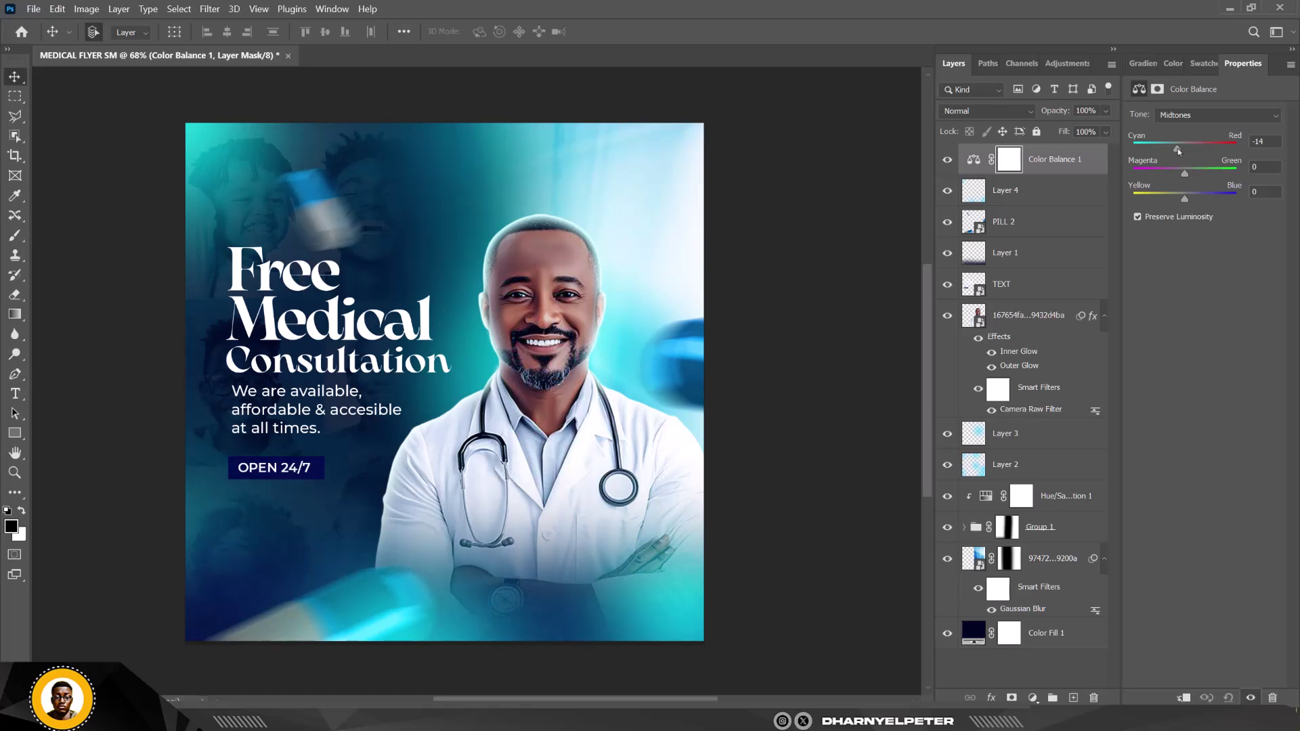
pyautogui.click(1203, 200)
# Set the Color Balance adjustment's highlights to Cyan–Red -17 and Yellow–Blue -5
pyautogui.click(1197, 119)
pyautogui.click(1190, 157)
pyautogui.moveTo(1185, 149); pyautogui.dragTo(1179, 149)
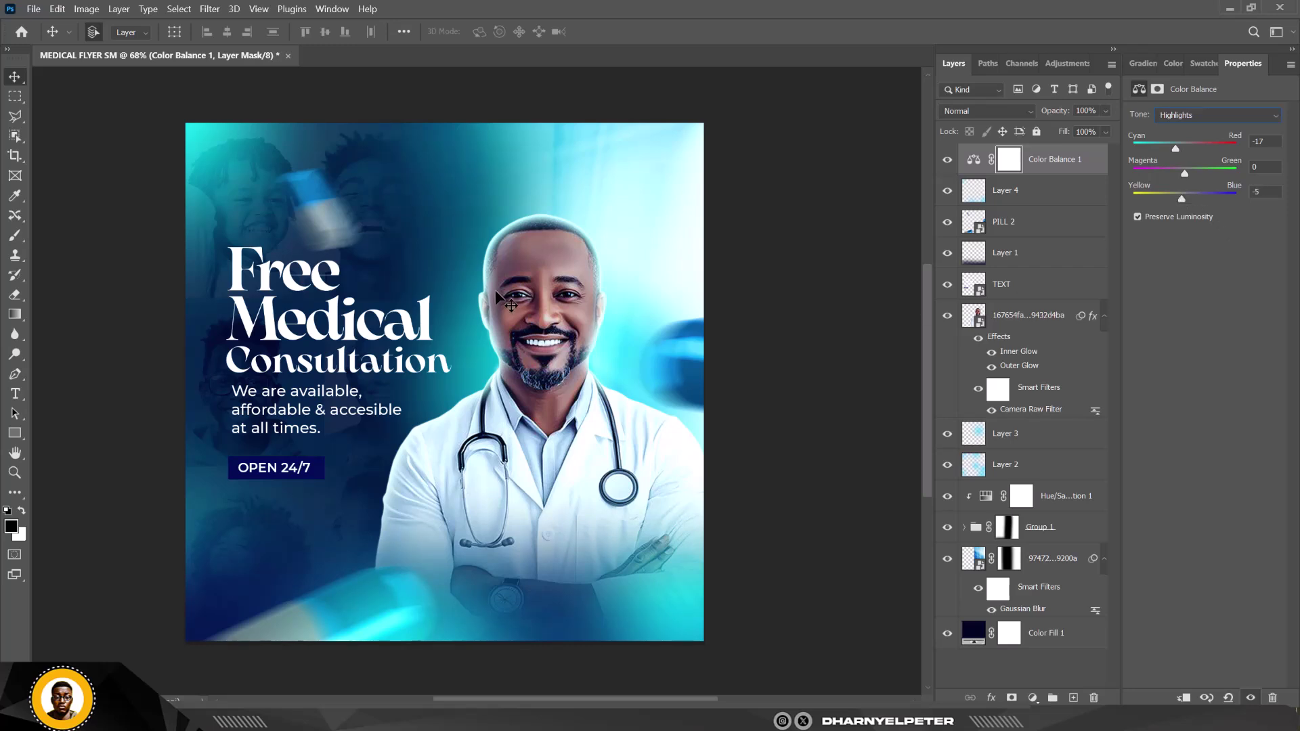
pyautogui.click(574, 237)
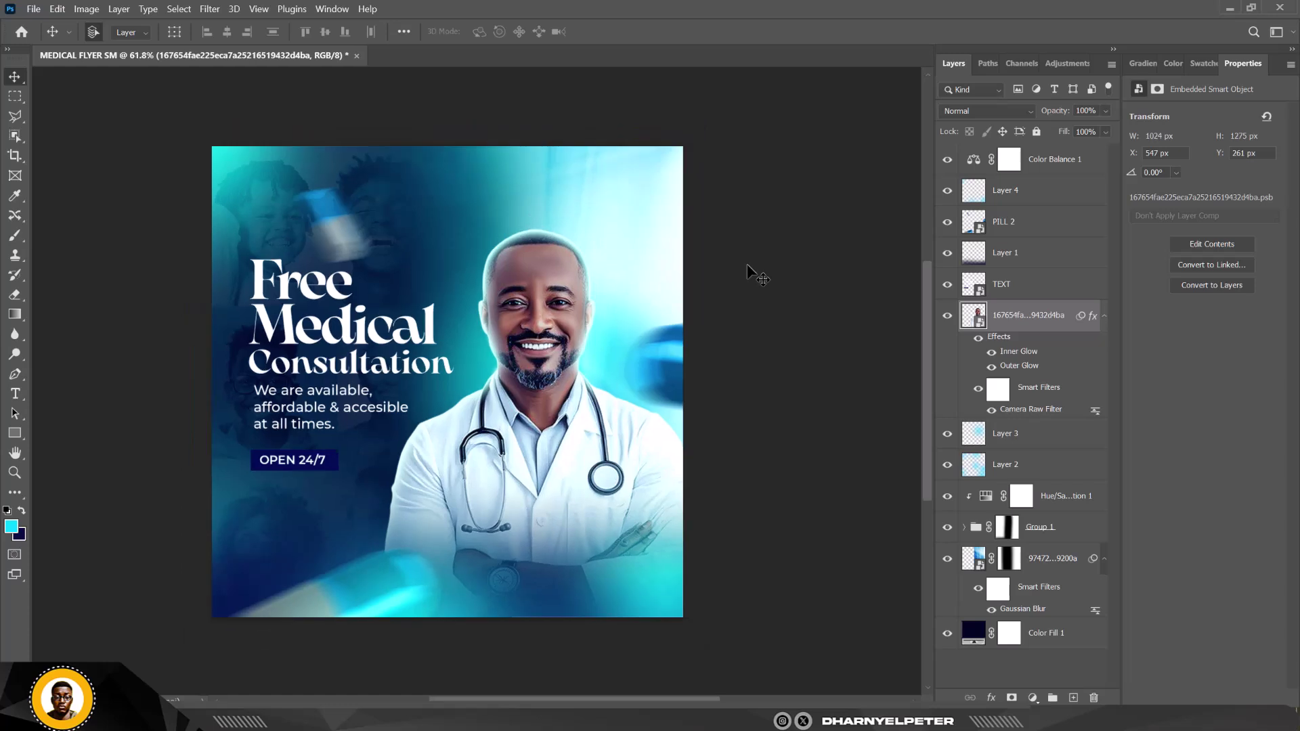
pyautogui.scroll(2, 271, 387)
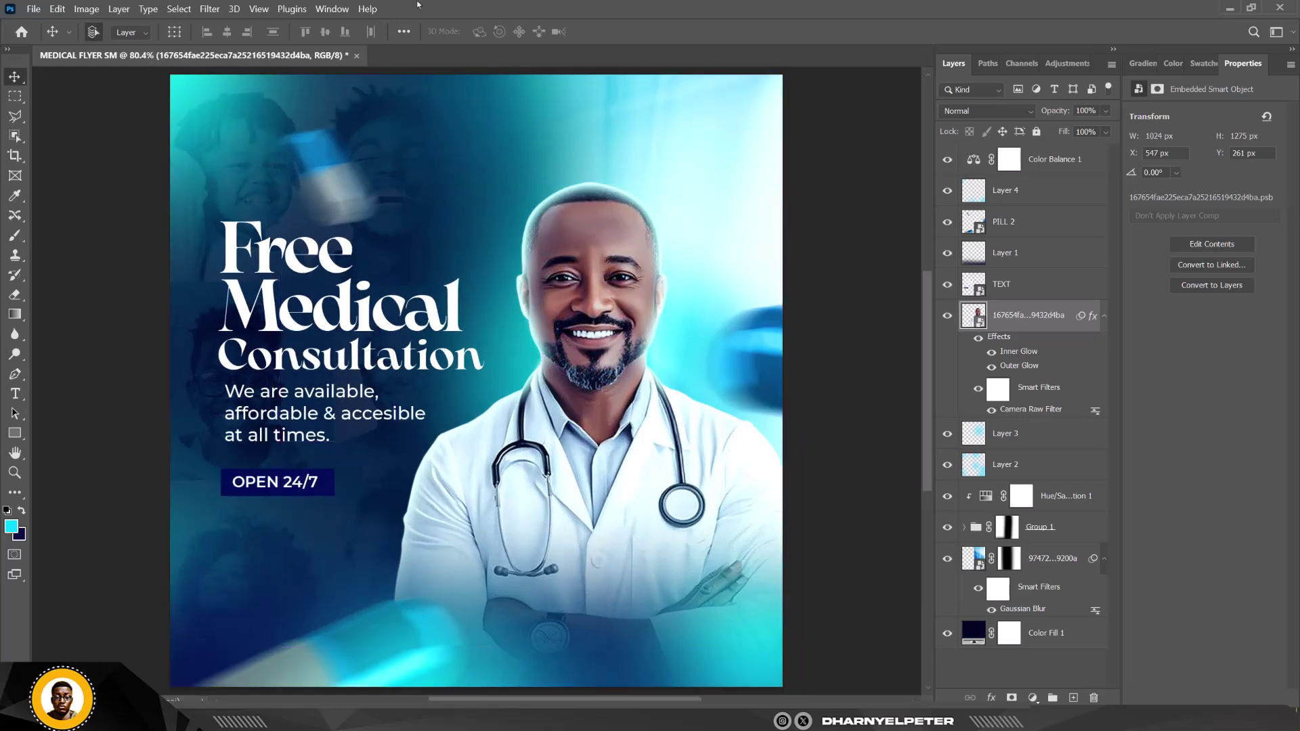
pyautogui.scroll(-2, 559, 312)
# Add a Brightness/Contrast adjustment above the Color Balance layer with brightness -26 and contrast 9
pyautogui.click(1044, 172)
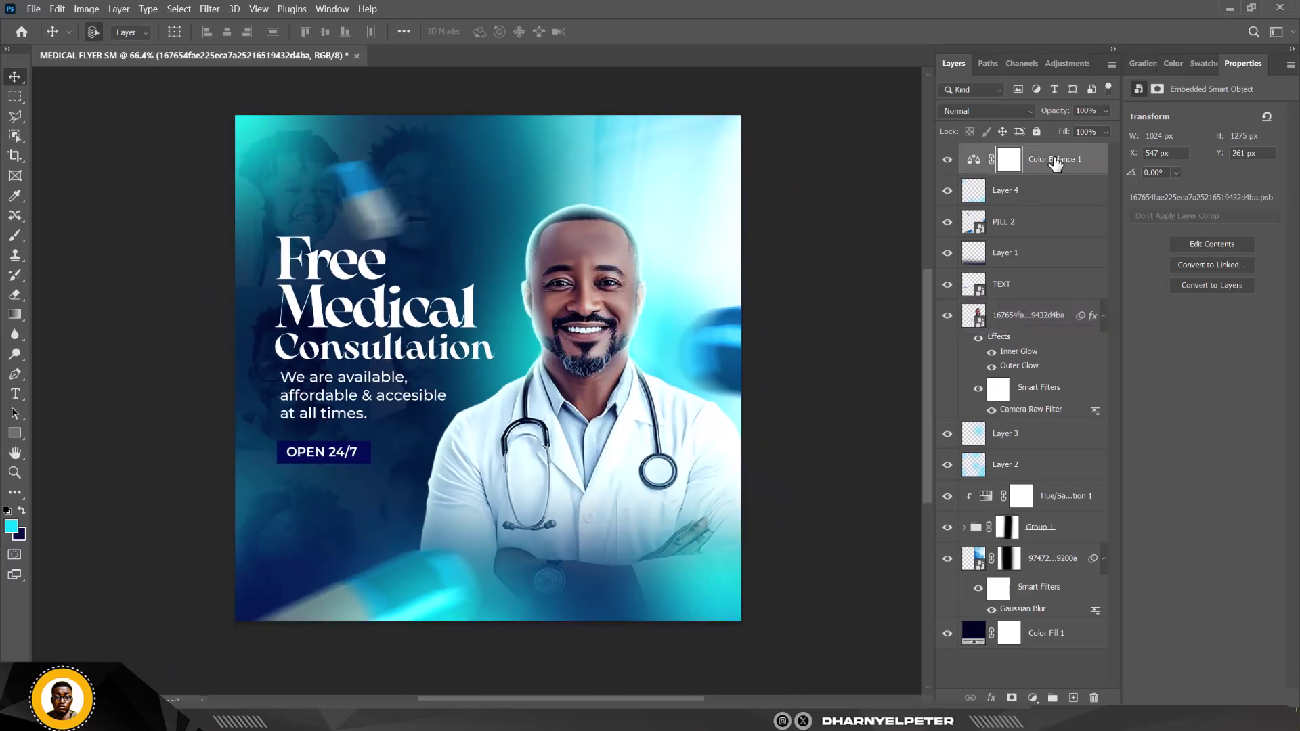
pyautogui.click(1033, 698)
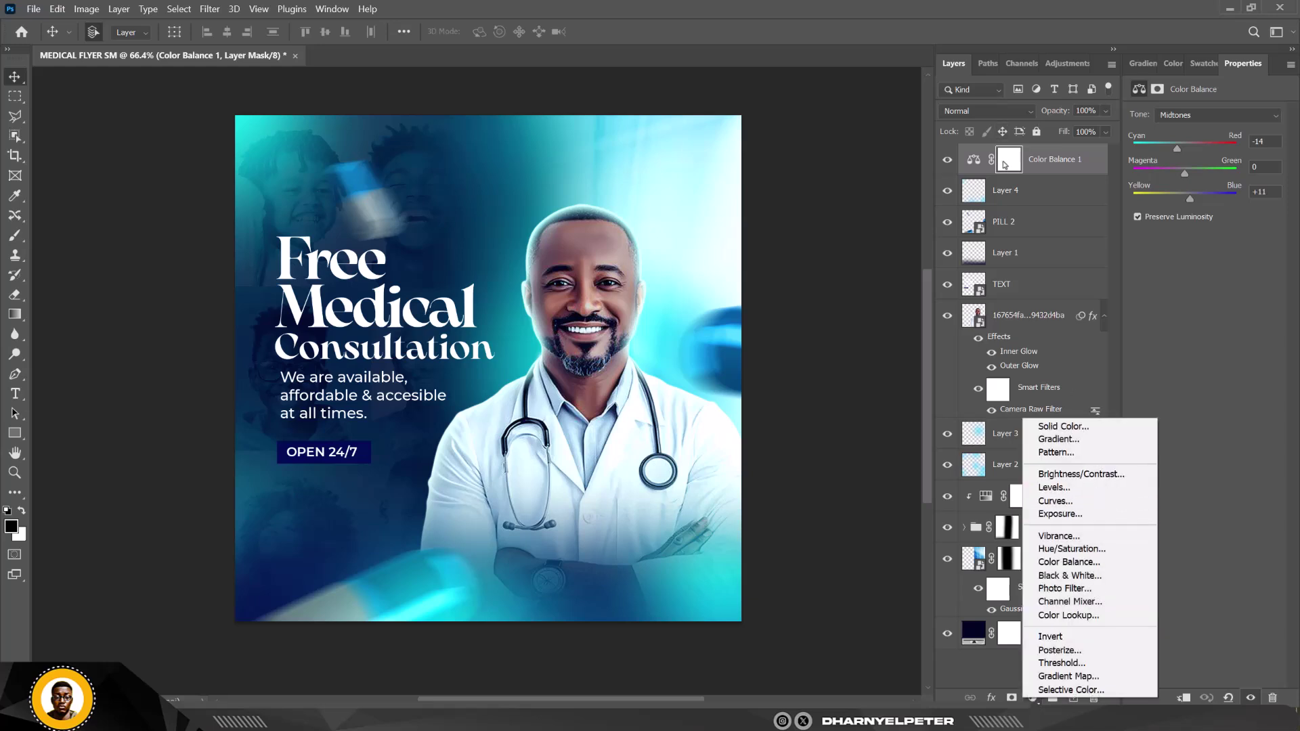
pyautogui.click(1074, 475)
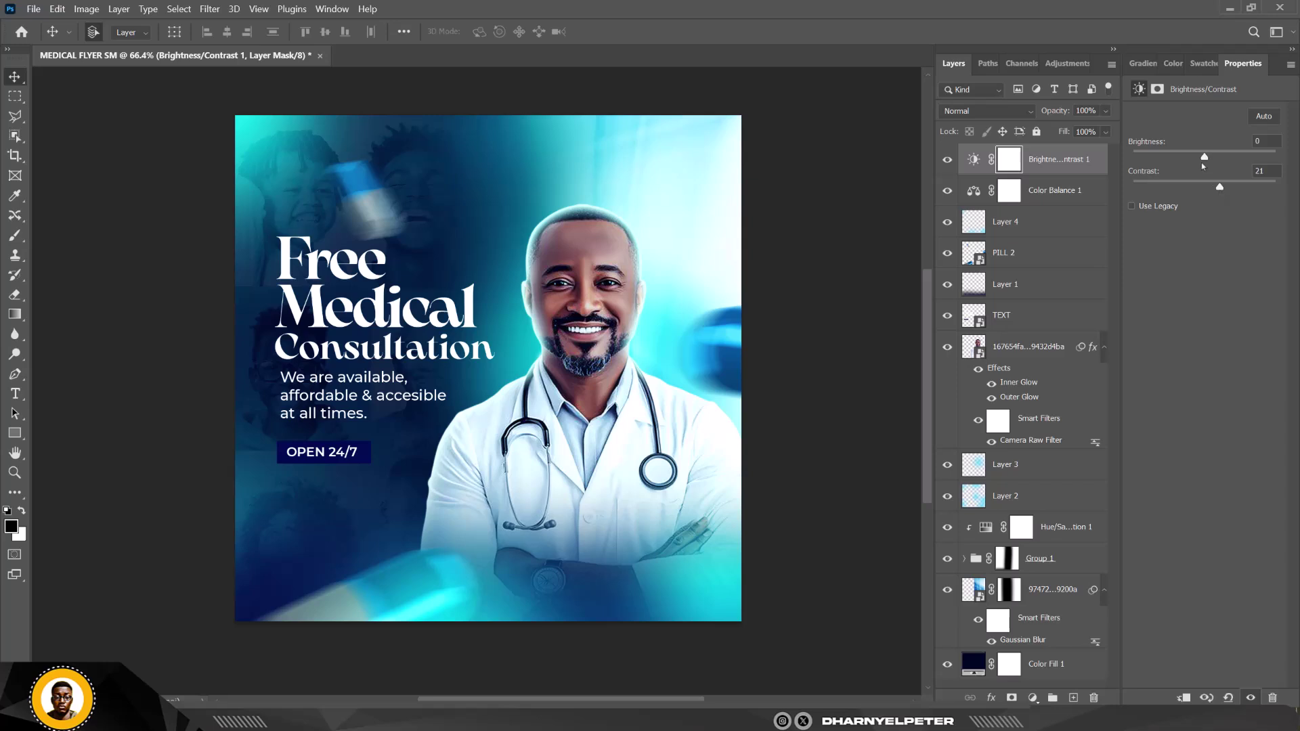
pyautogui.moveTo(1205, 157); pyautogui.dragTo(1192, 158)
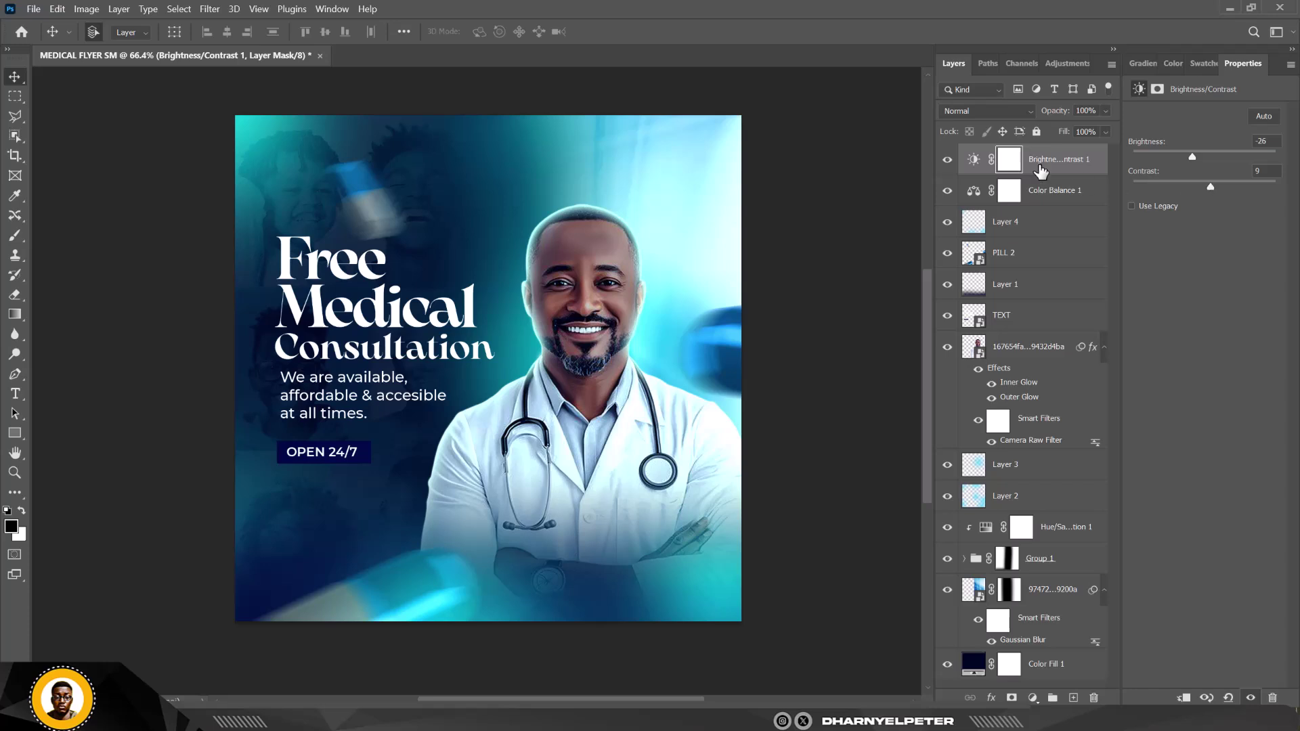
# Invert the Brightness/Contrast mask and paint white over the headline side of the flyer with the 800 px brush
pyautogui.click(1009, 162)
pyautogui.hotkey('ctrl', 'i')
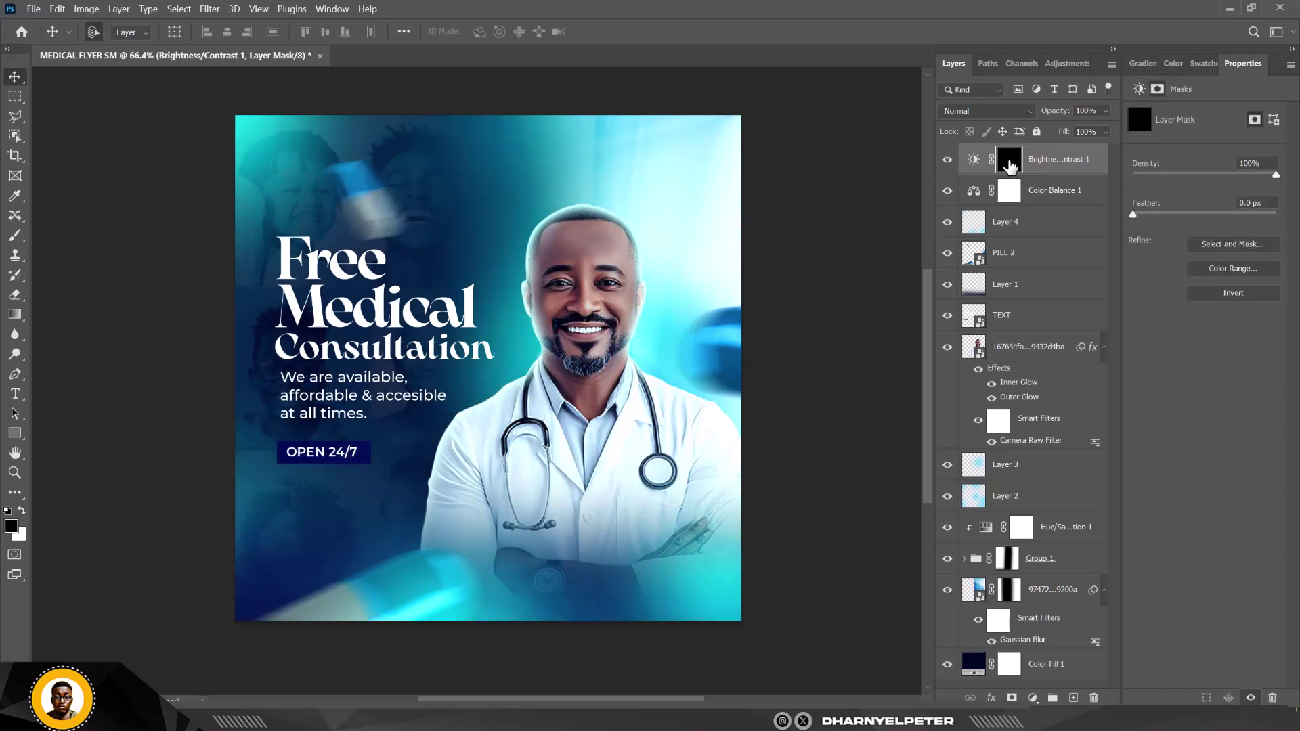
pyautogui.press('b')
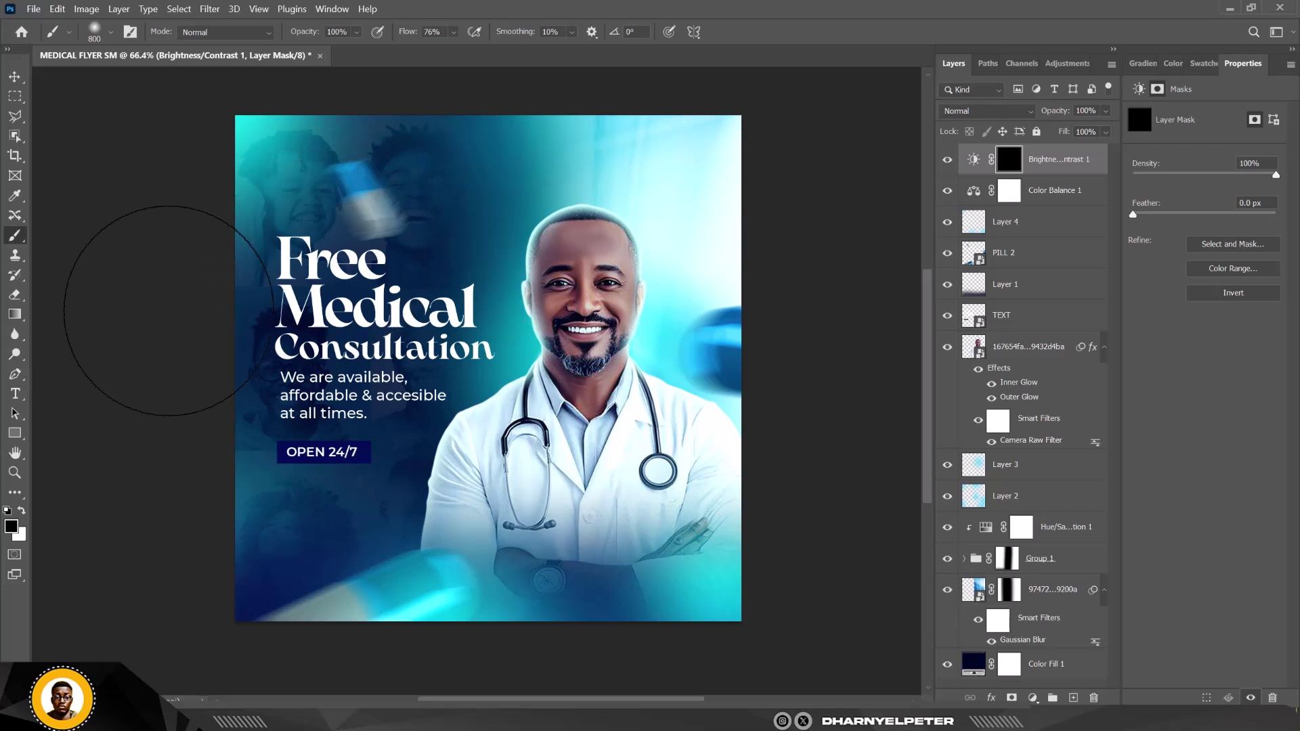
pyautogui.click(22, 509)
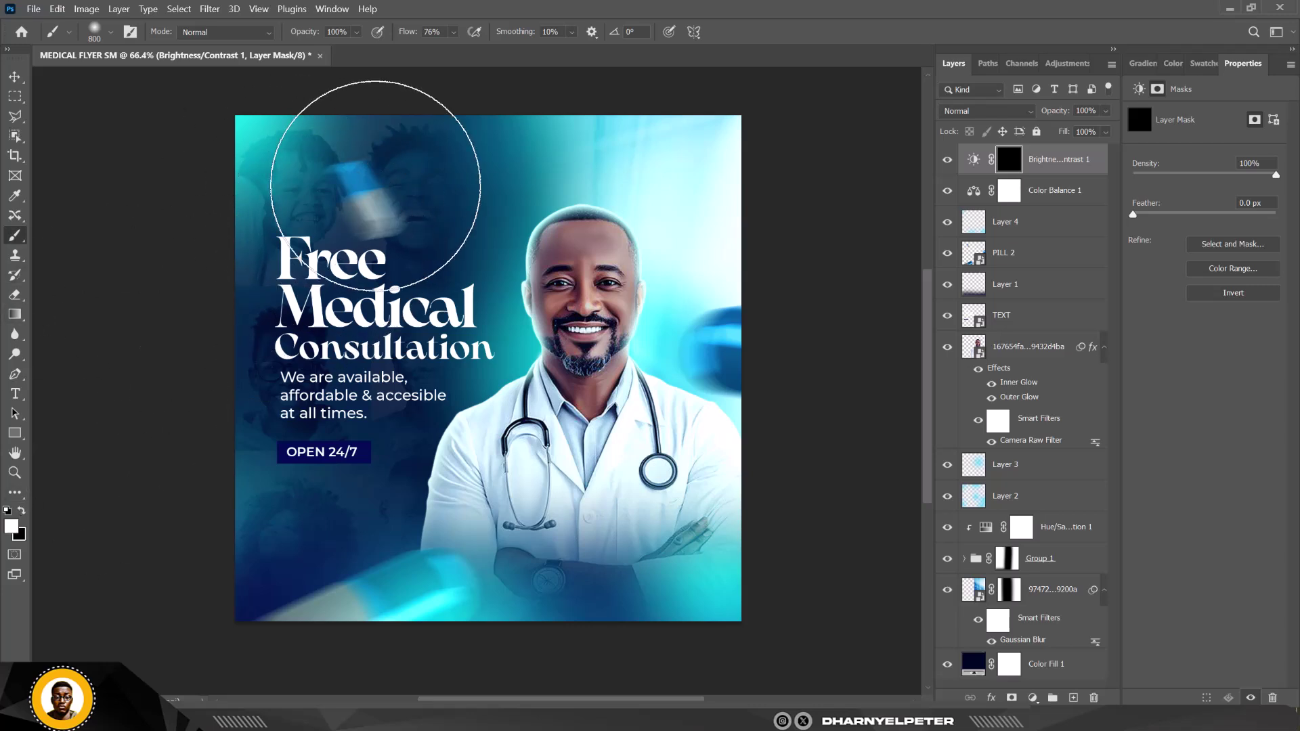
pyautogui.moveTo(334, 346)
pyautogui.mouseDown()
pyautogui.moveTo(319, 319)
pyautogui.moveTo(380, 332)
pyautogui.mouseUp()
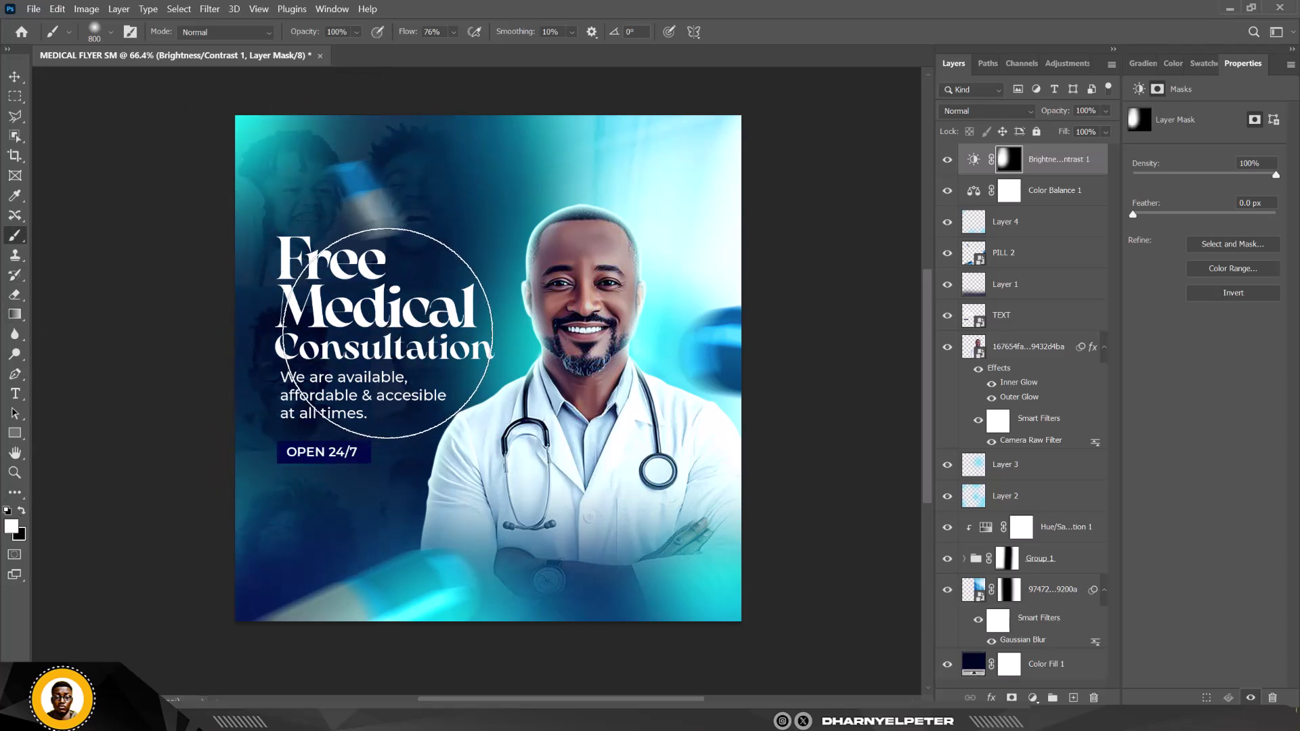
# Reduce the brush size and paint white on the Brightness/Contrast mask over parts of the doctor's face and coat
pyautogui.press('[')
pyautogui.press('[')
pyautogui.press('[')
pyautogui.press('[')
pyautogui.press('[')
pyautogui.press('[')
pyautogui.press('[')
pyautogui.press('[')
pyautogui.press('[')
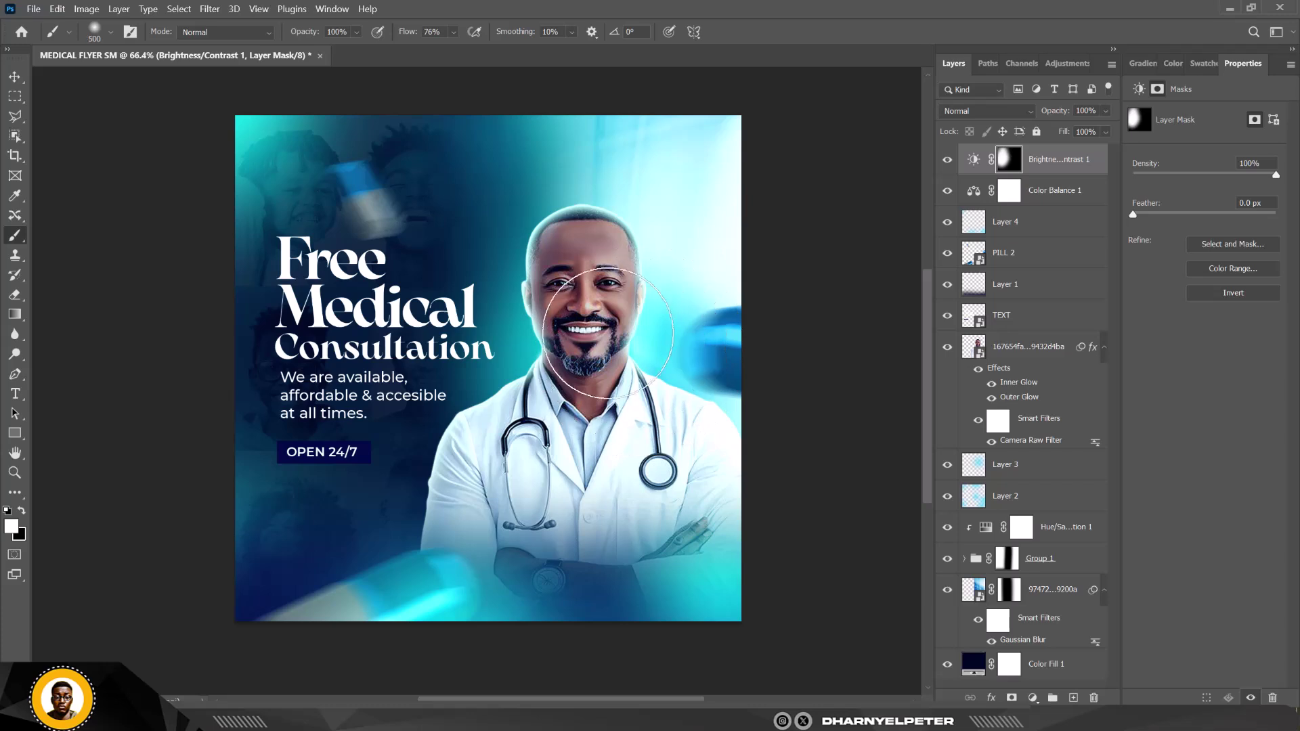
pyautogui.moveTo(574, 316)
pyautogui.mouseDown()
pyautogui.moveTo(610, 304)
pyautogui.moveTo(591, 297)
pyautogui.moveTo(573, 372)
pyautogui.moveTo(585, 433)
pyautogui.moveTo(621, 401)
pyautogui.moveTo(545, 438)
pyautogui.mouseUp()
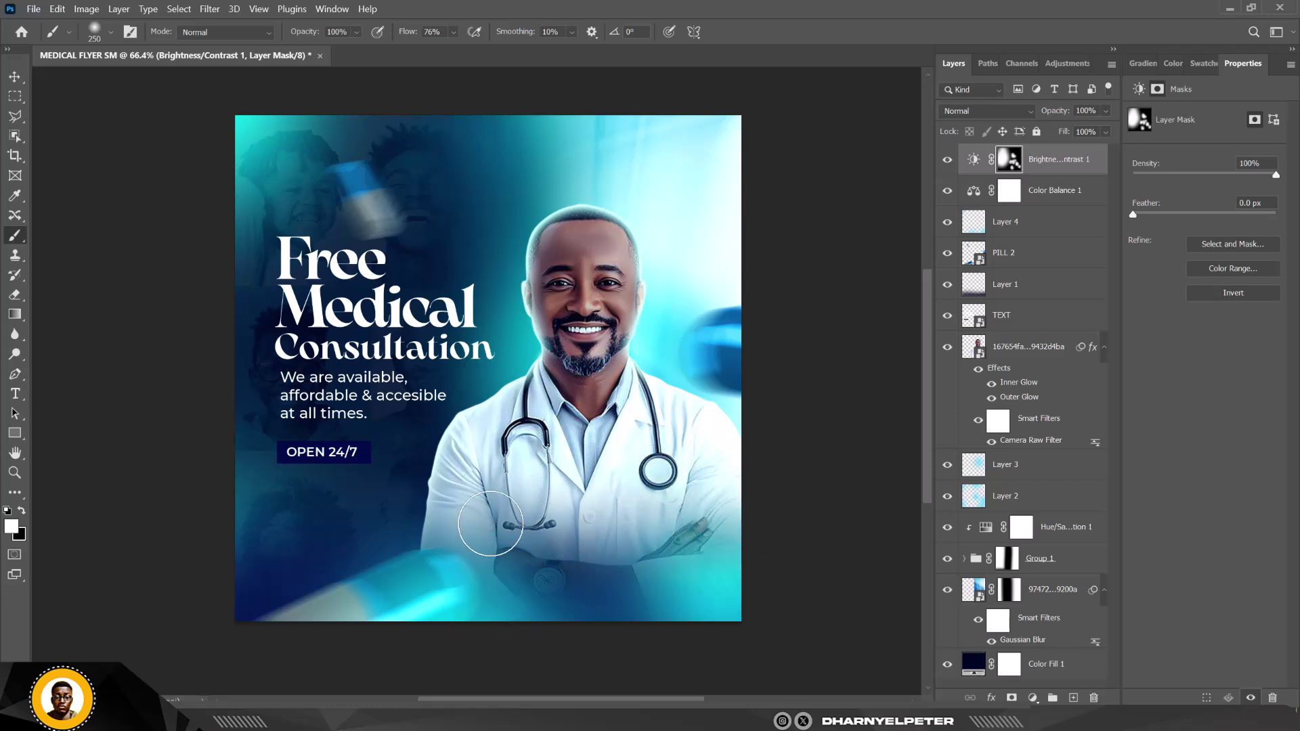
# Lower the Brightness/Contrast adjustment layer's opacity to 53%
pyautogui.scroll(-1, 501, 375)
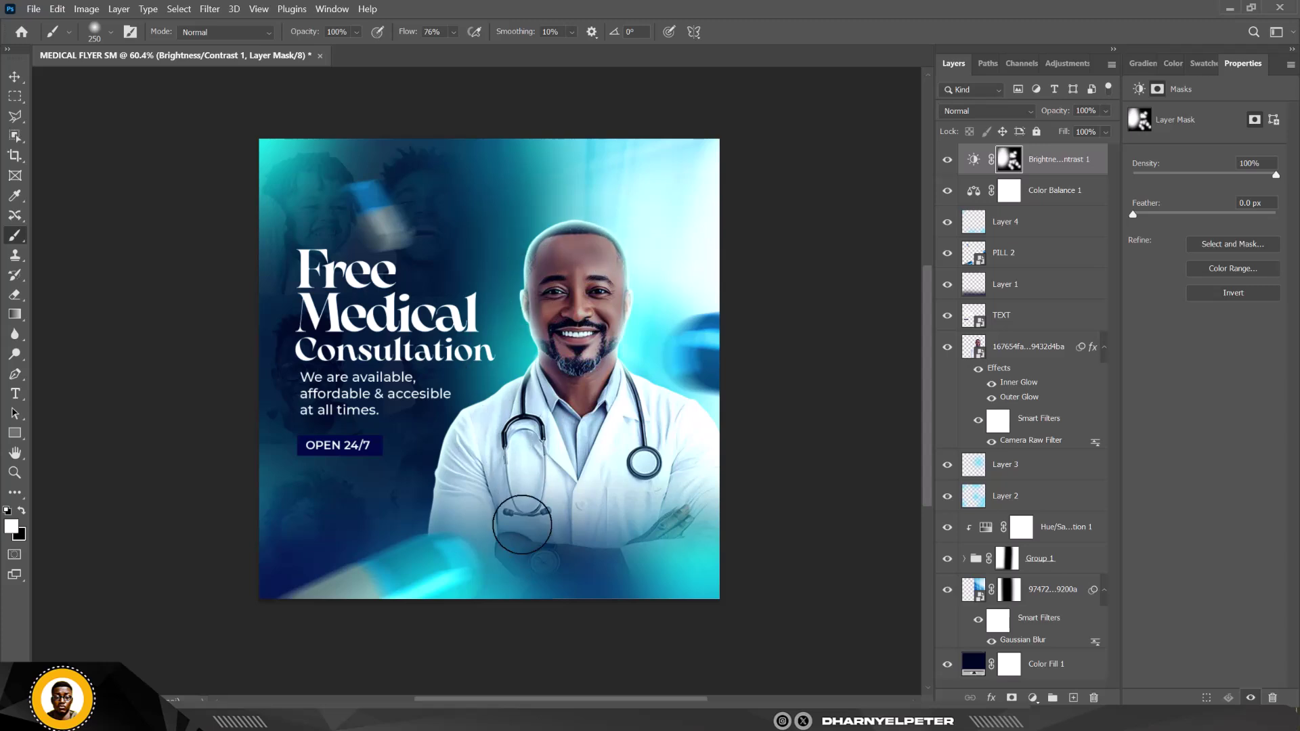
pyautogui.scroll(1, 581, 325)
pyautogui.scroll(1, 518, 328)
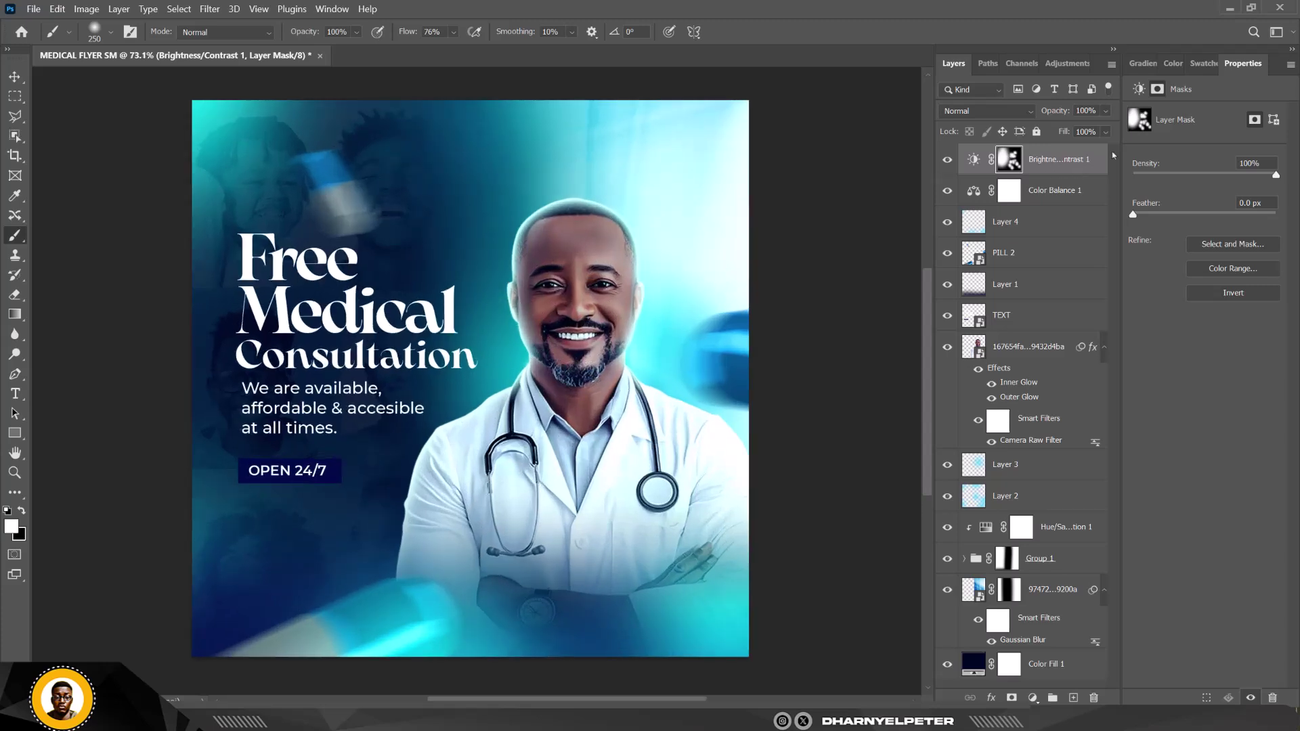
pyautogui.click(1105, 111)
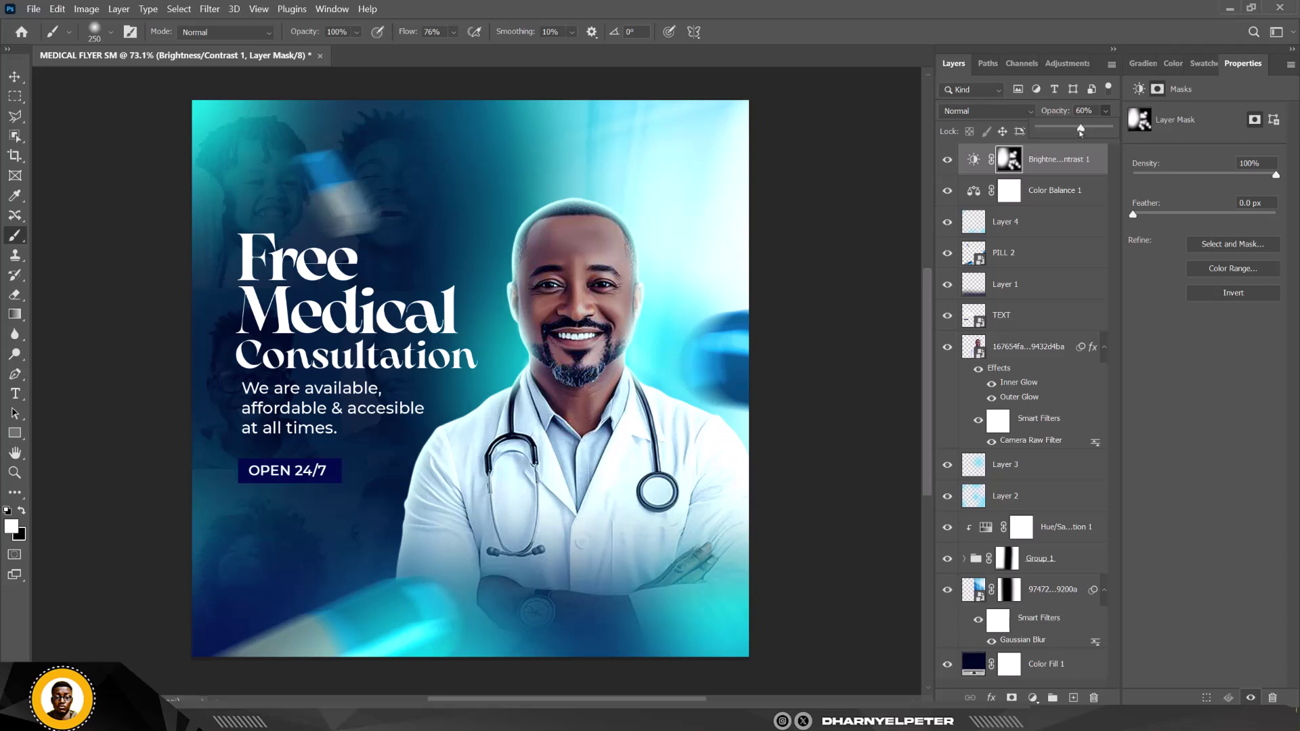
pyautogui.scroll(-1, 321, 416)
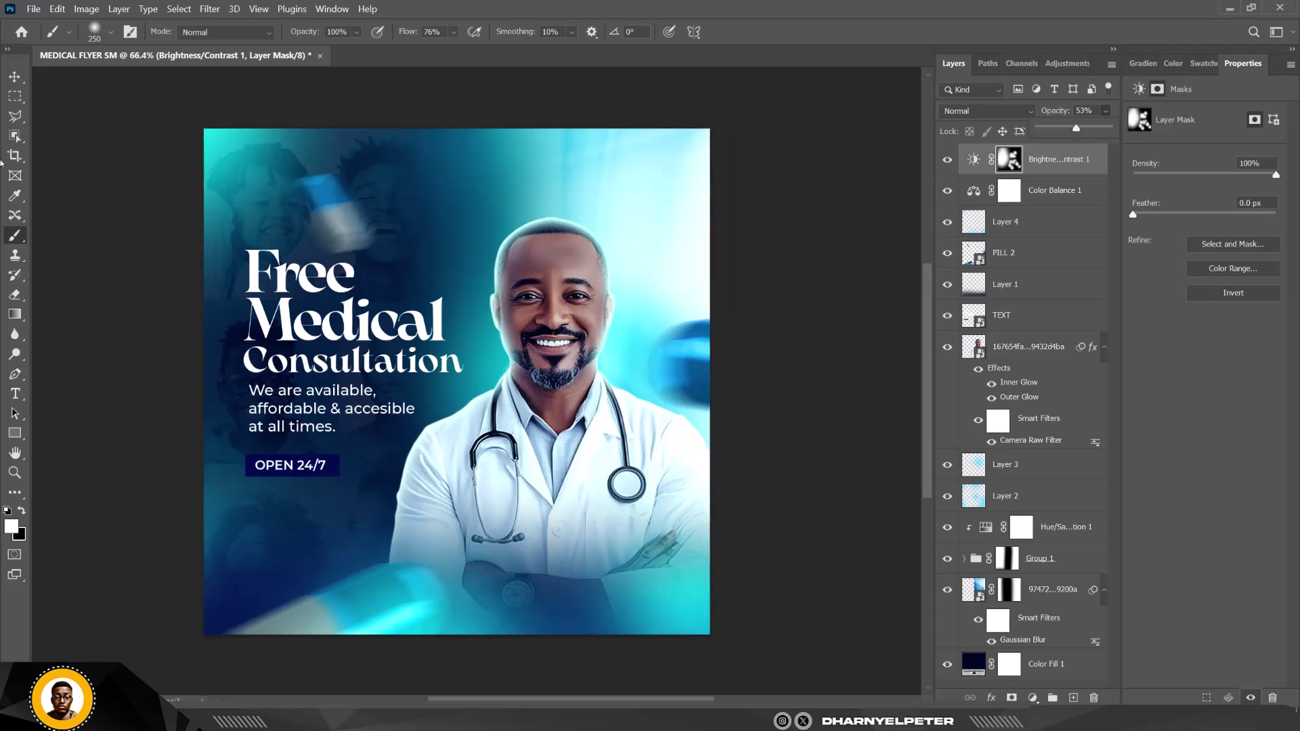
# Scale the TEXT layer to 93.72% and move it about 17 px left and 31 px down
pyautogui.click(14, 76)
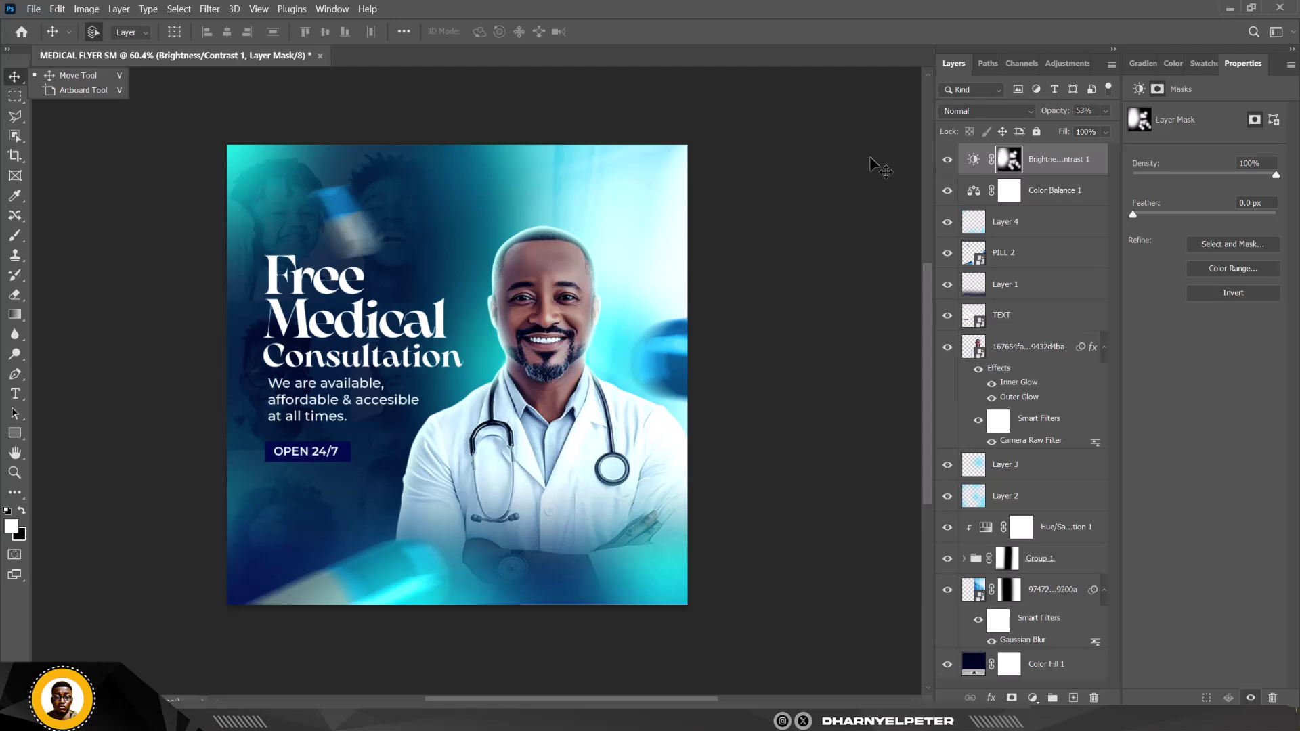
pyautogui.click(1031, 318)
pyautogui.hotkey('ctrl', 't')
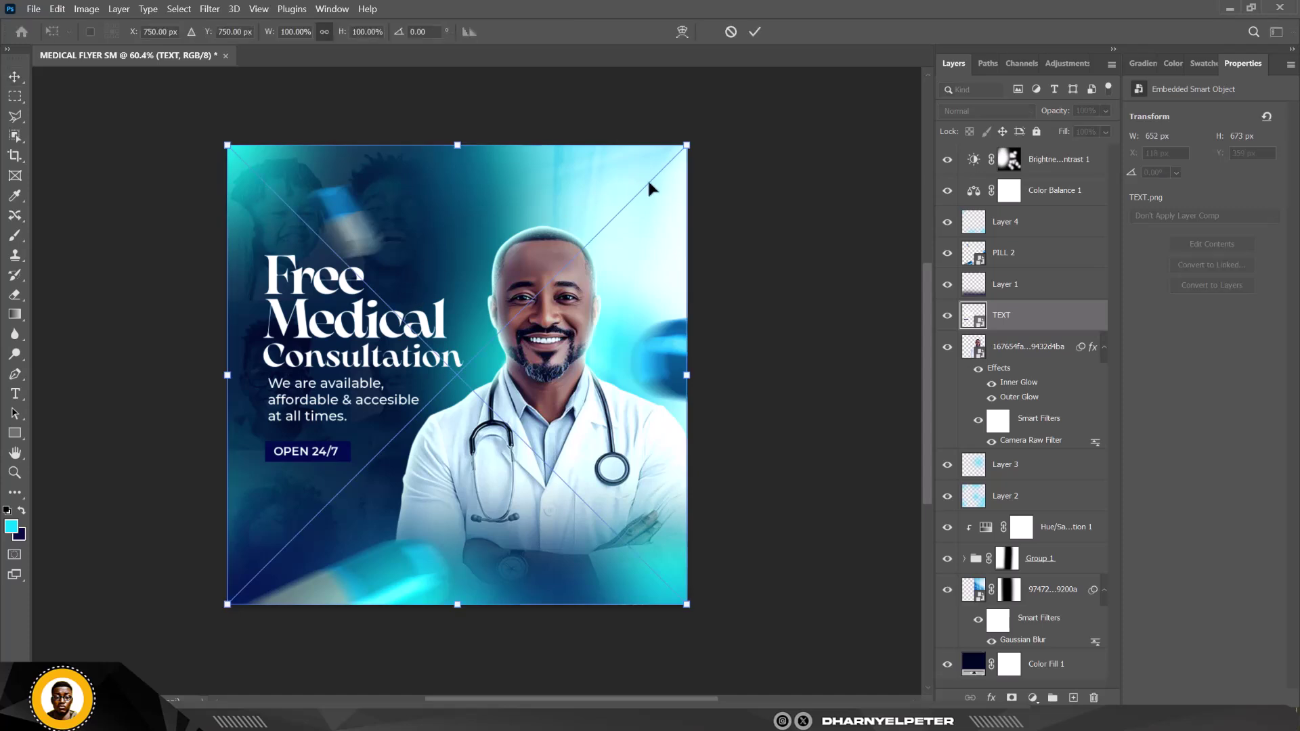
pyautogui.moveTo(692, 144); pyautogui.dragTo(678, 159)
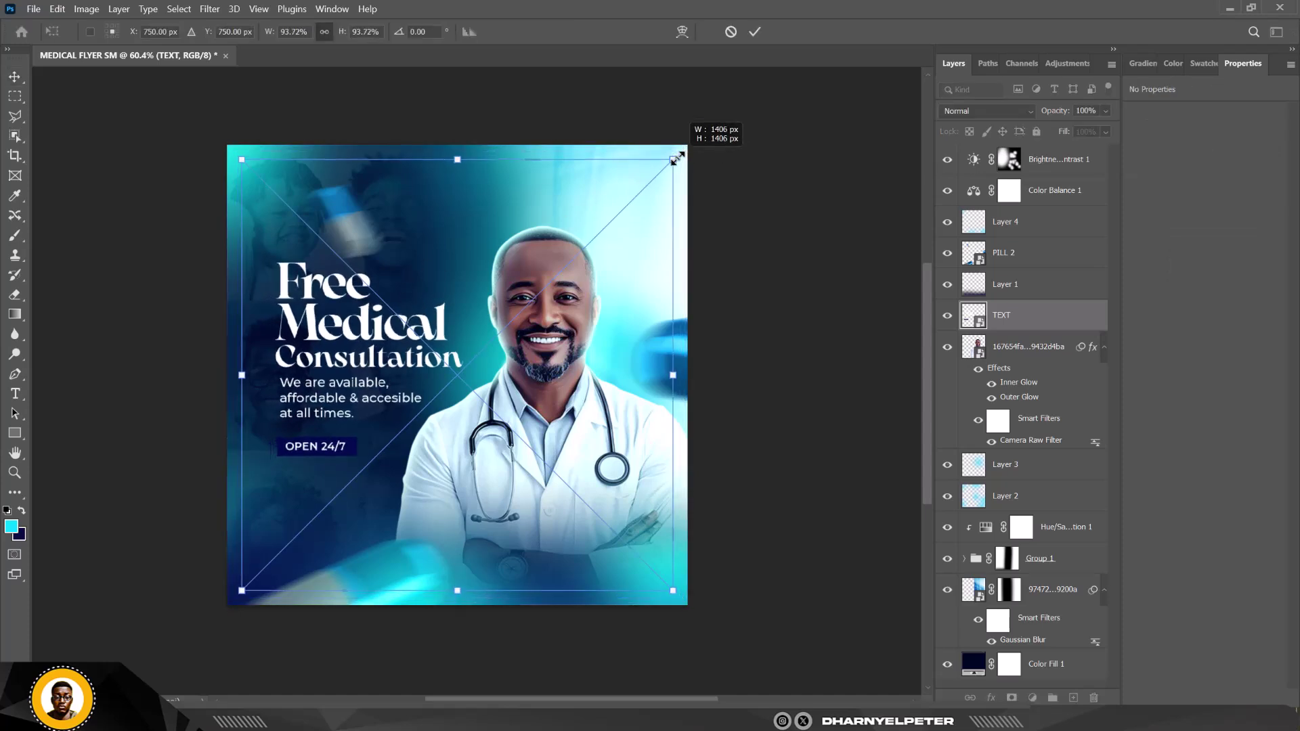
pyautogui.moveTo(352, 423); pyautogui.dragTo(349, 428)
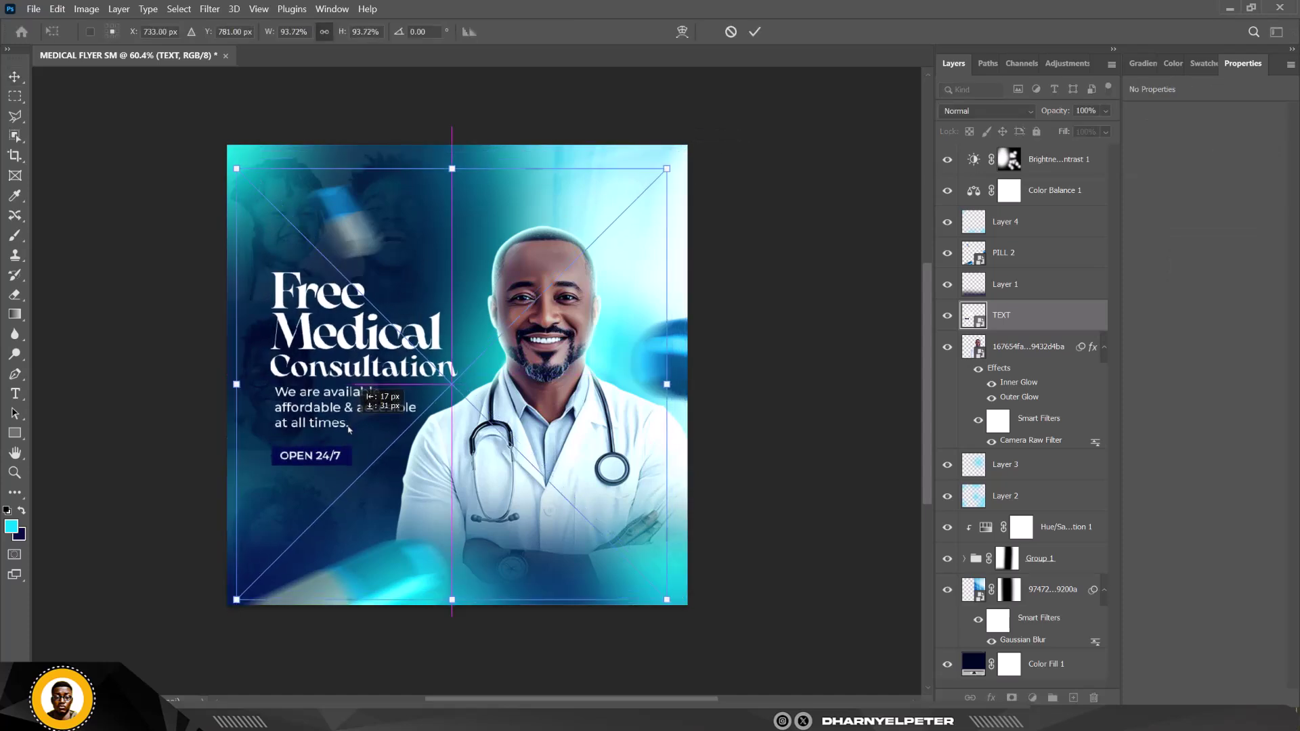
pyautogui.press('Return')
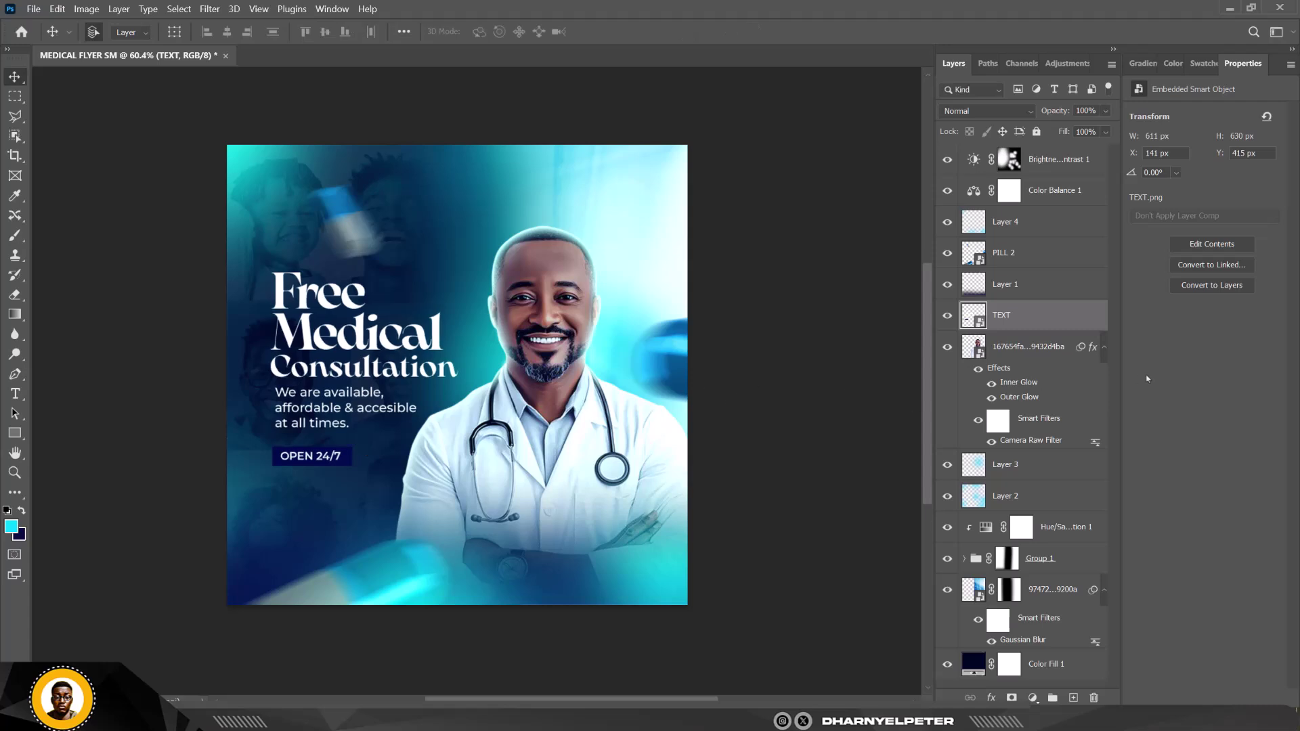
# Reduce the fill of the portrait collage group to 33%
pyautogui.click(1055, 564)
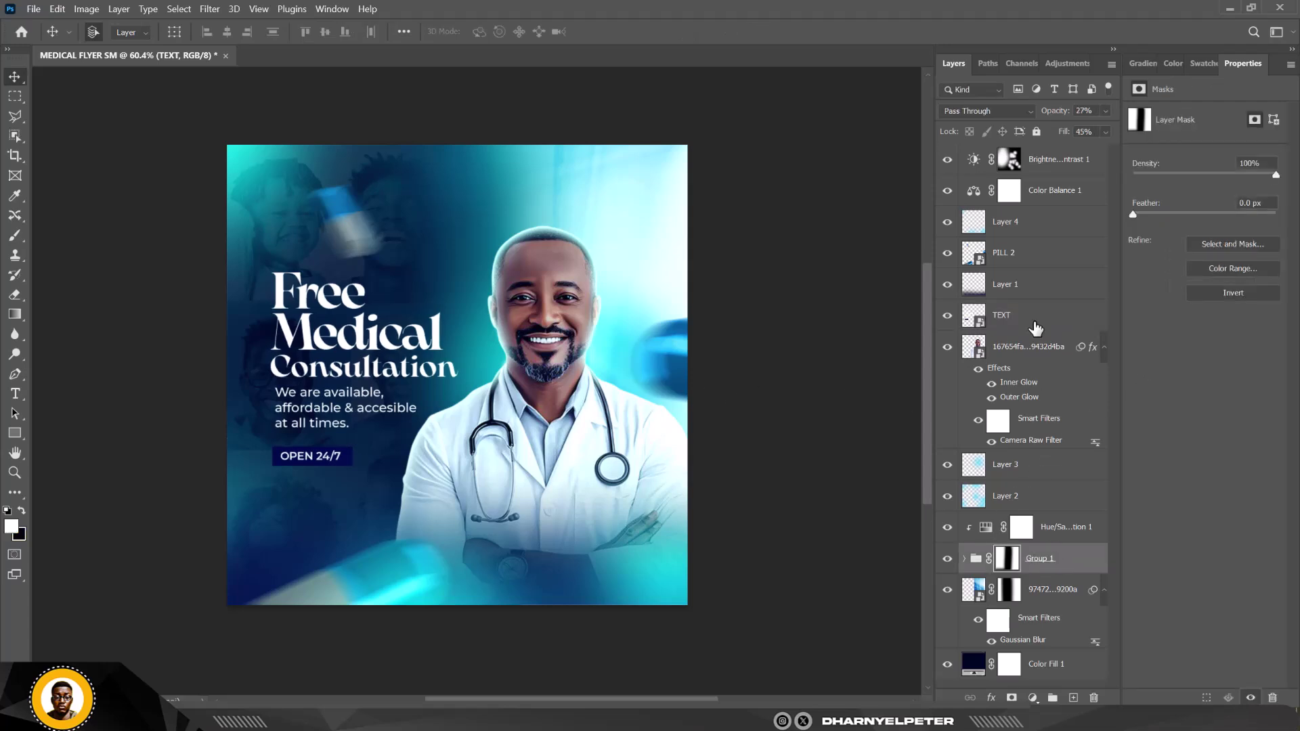
pyautogui.click(1106, 132)
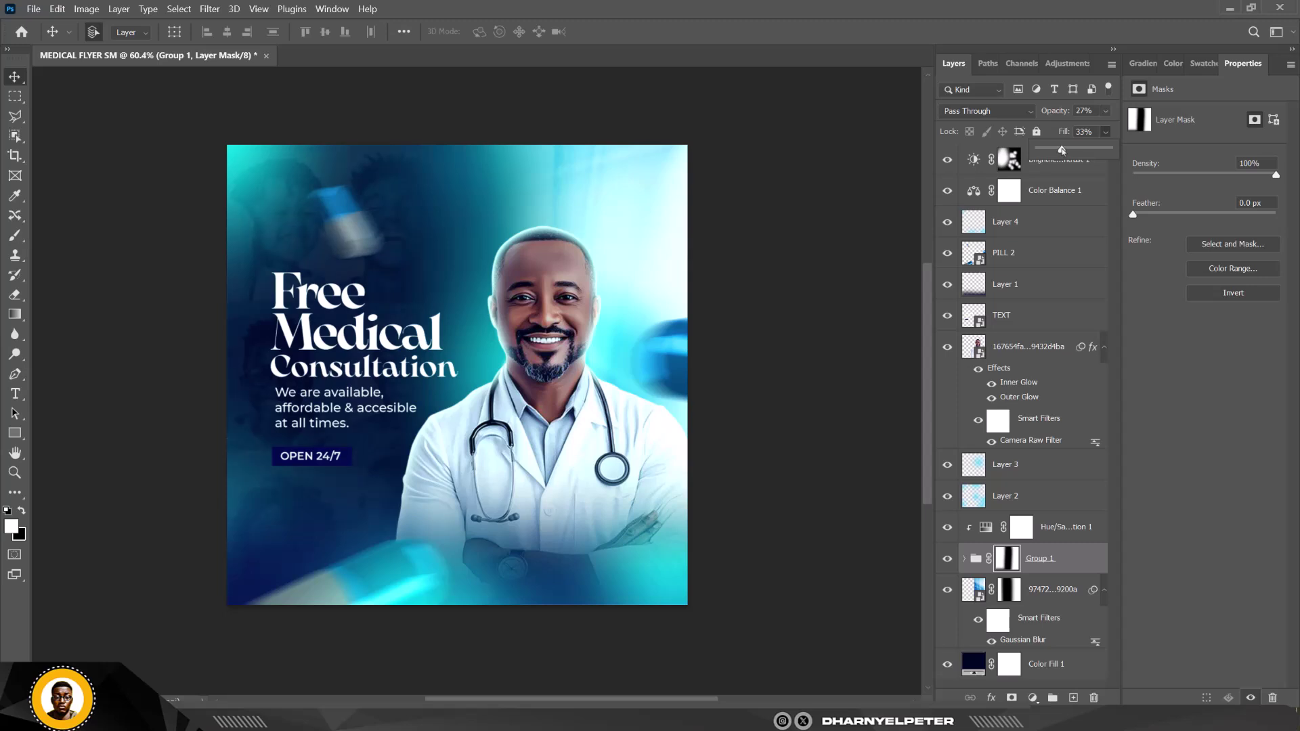
pyautogui.click(798, 250)
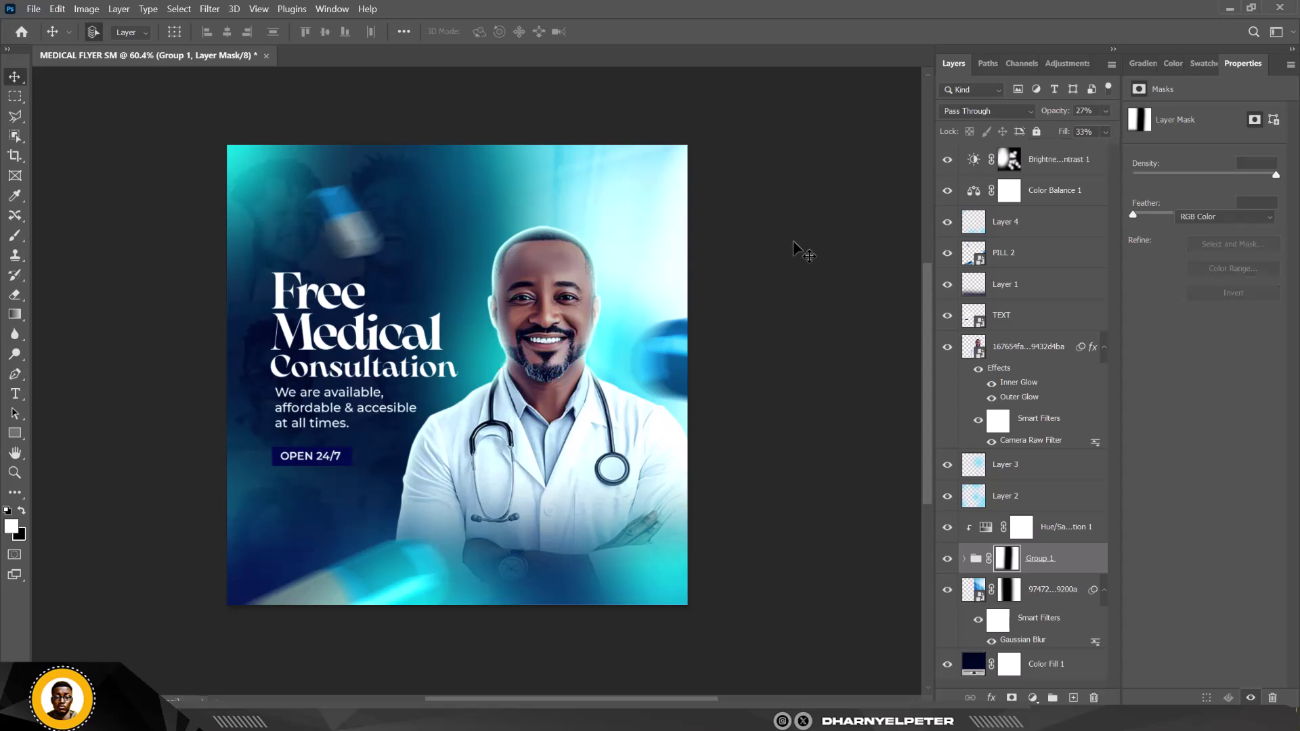
pyautogui.hotkey('ctrl', '0')
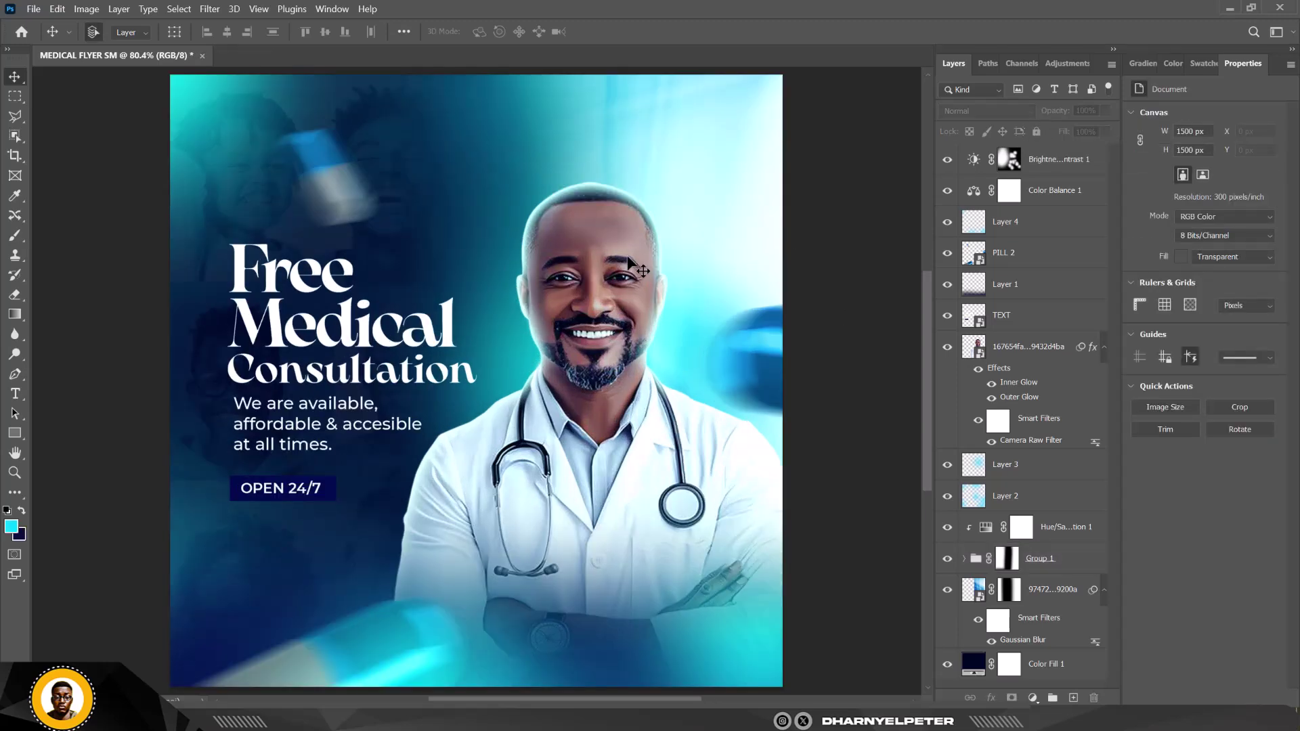